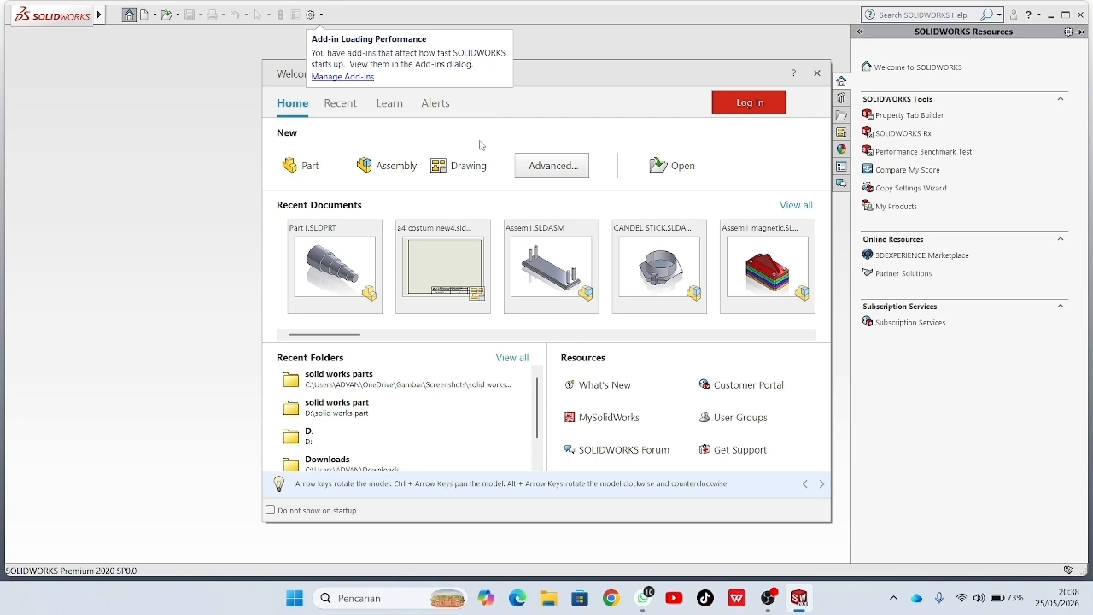
- Create a new part and sketch a center rectangle about 135 by 121 mm on the Top Plane, centred on the origin
left_click(296, 164)
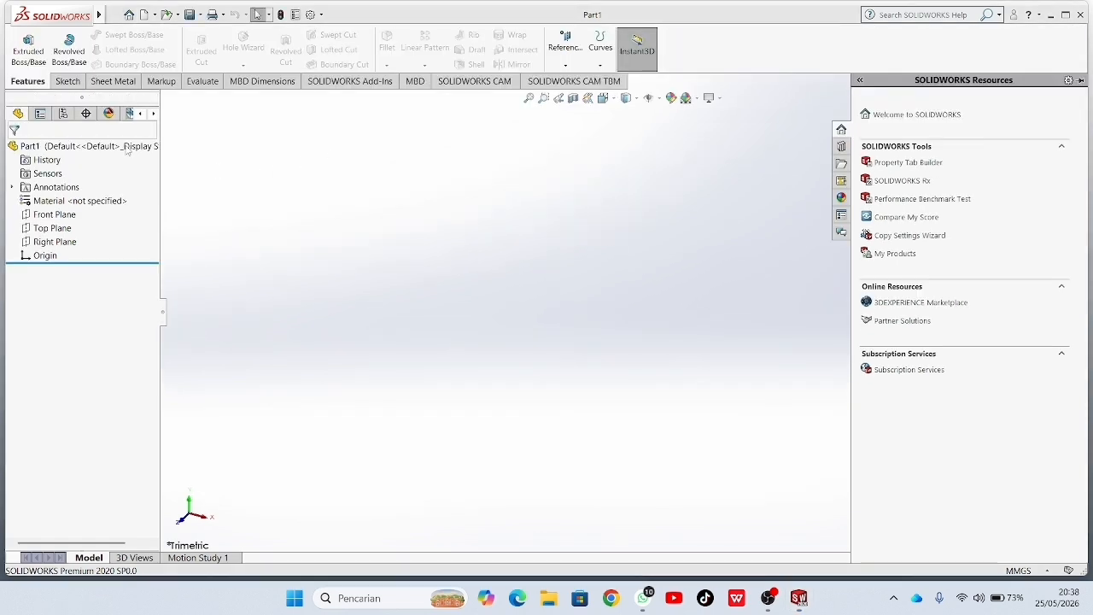
left_click(56, 229)
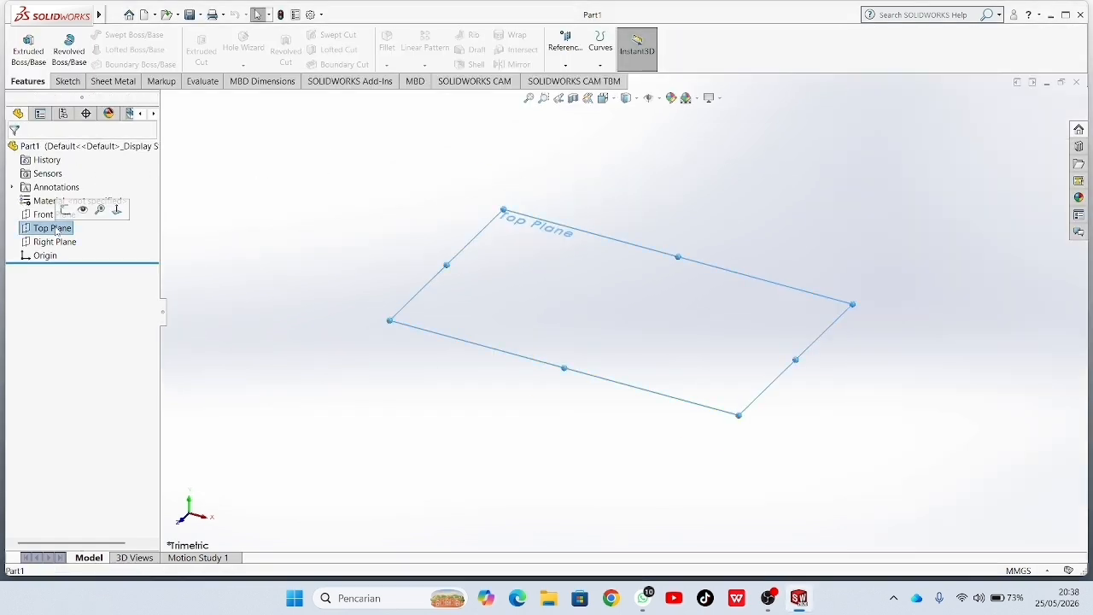
left_click(68, 81)
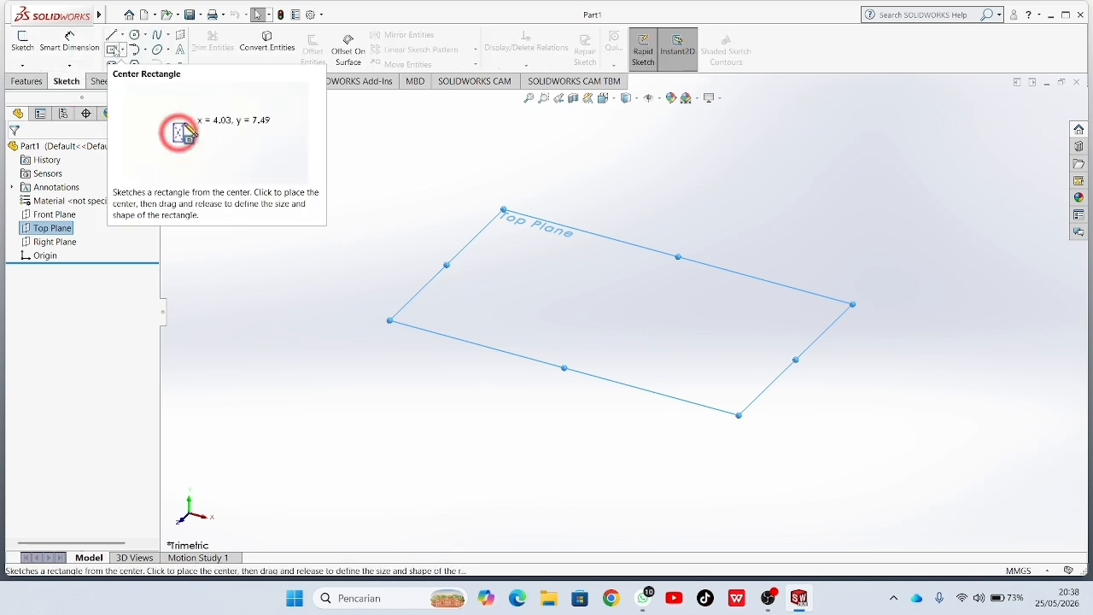
left_click(114, 51)
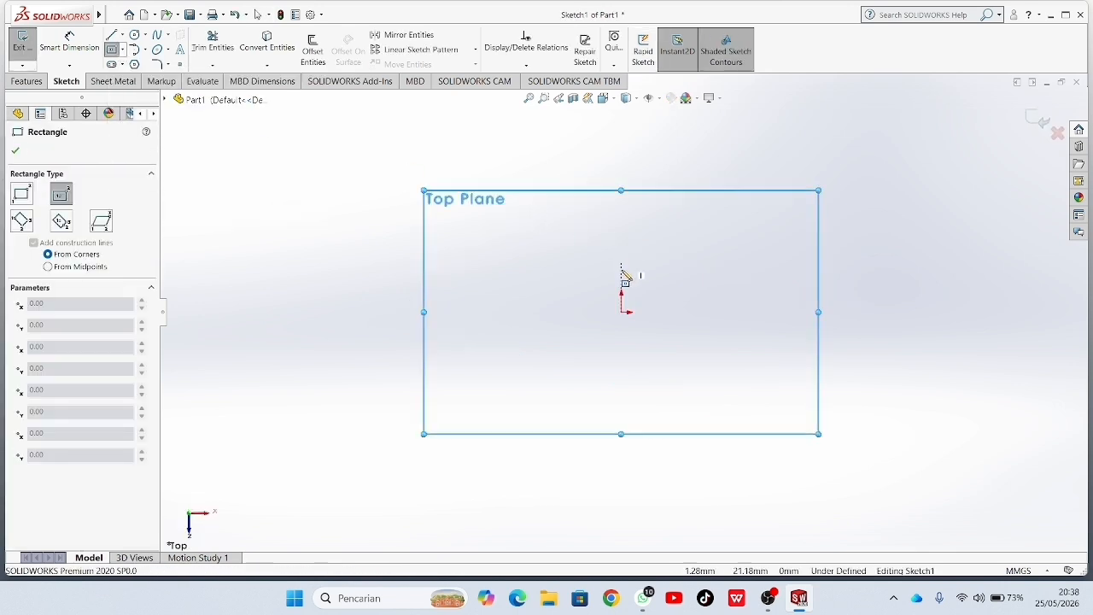
left_click(622, 312)
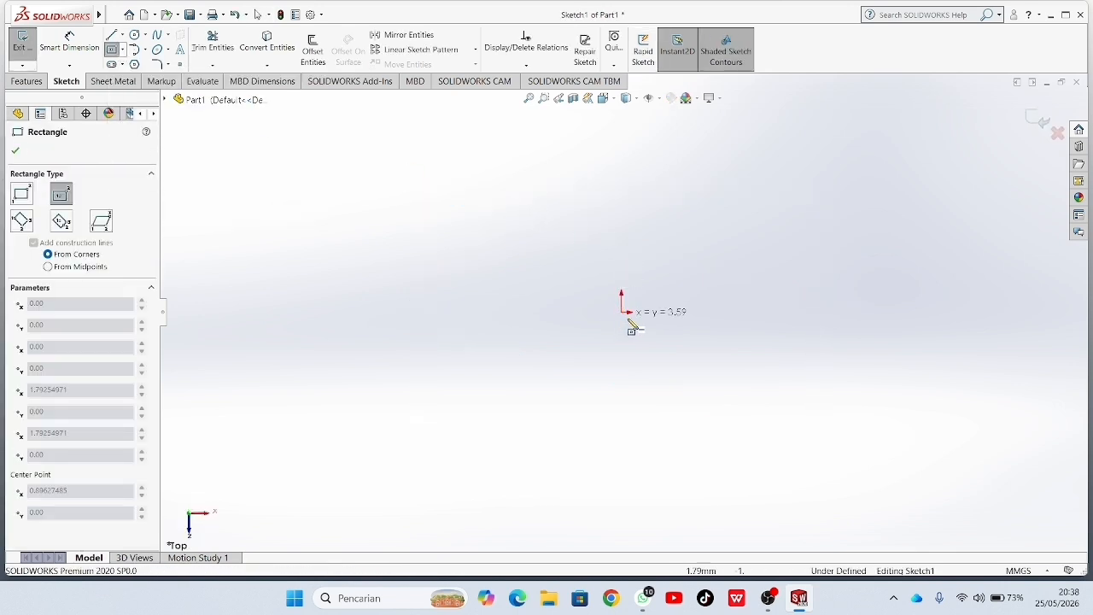
left_click(772, 446)
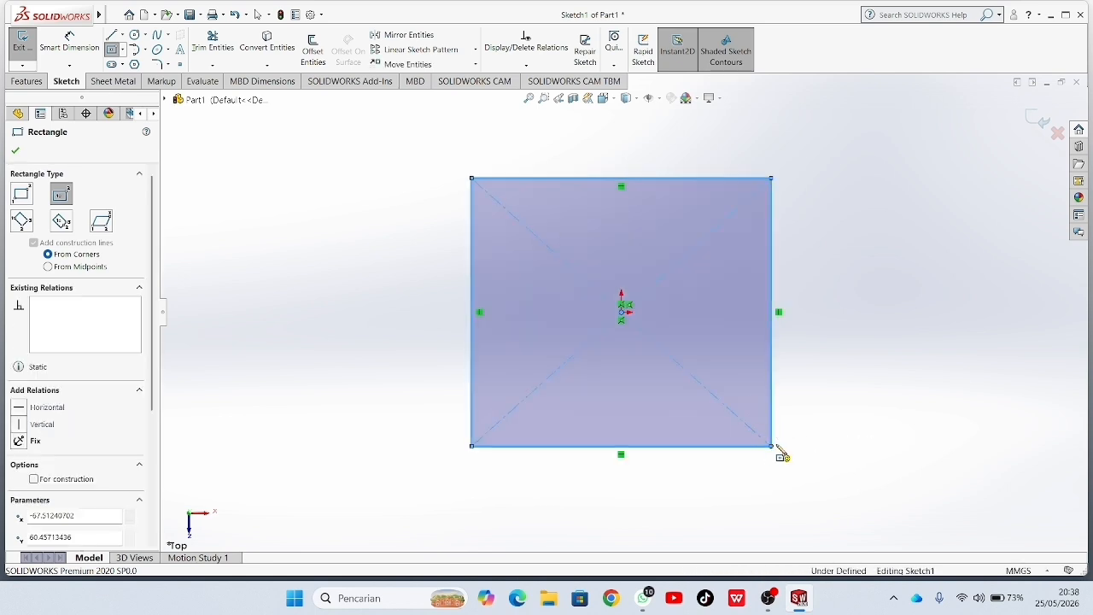
left_click(15, 152)
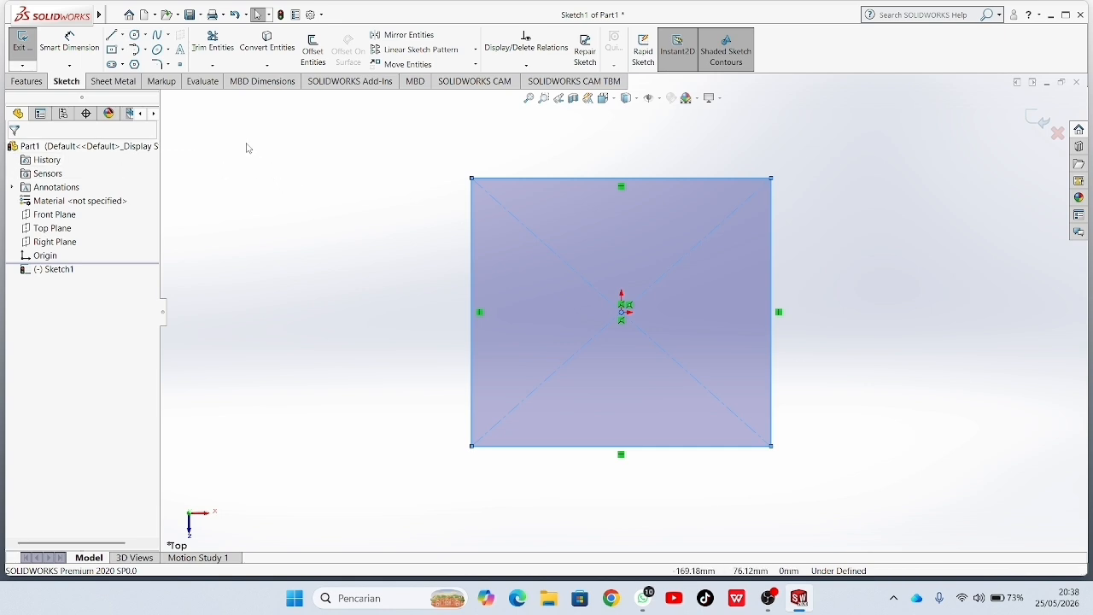
- Dimension the rectangle's upper horizontal edge to 60 mm
left_click(70, 43)
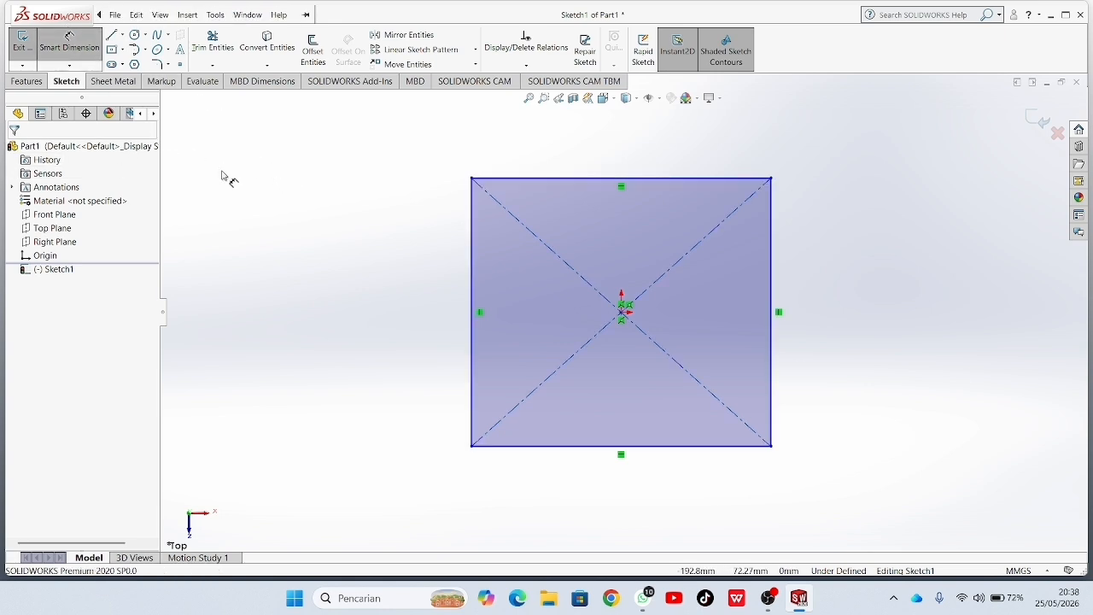
left_click(530, 179)
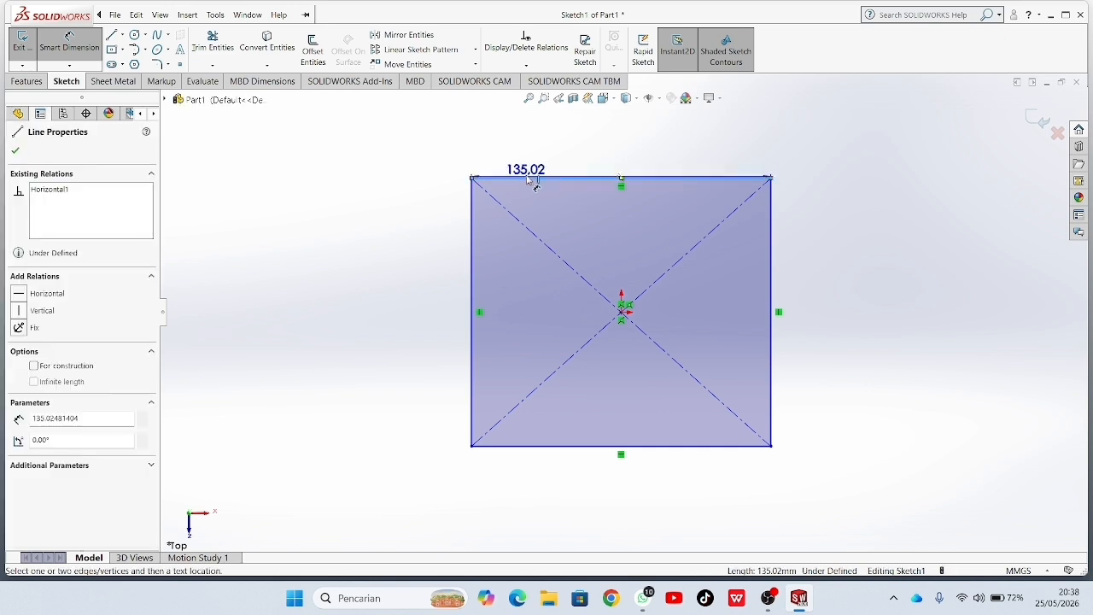
left_click(538, 140)
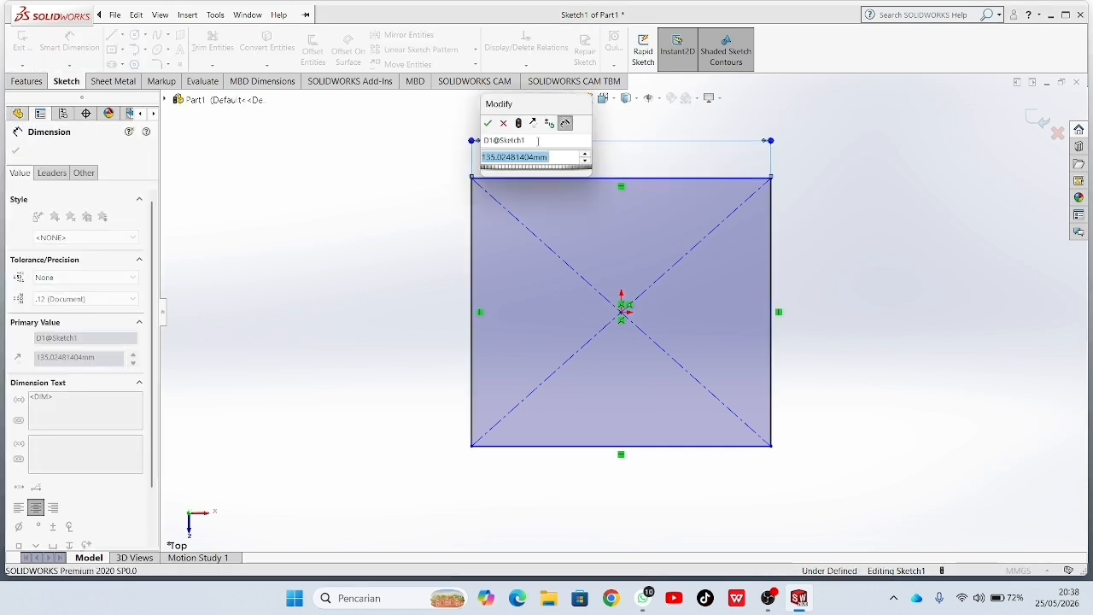
key("BackSpace")
type("60")
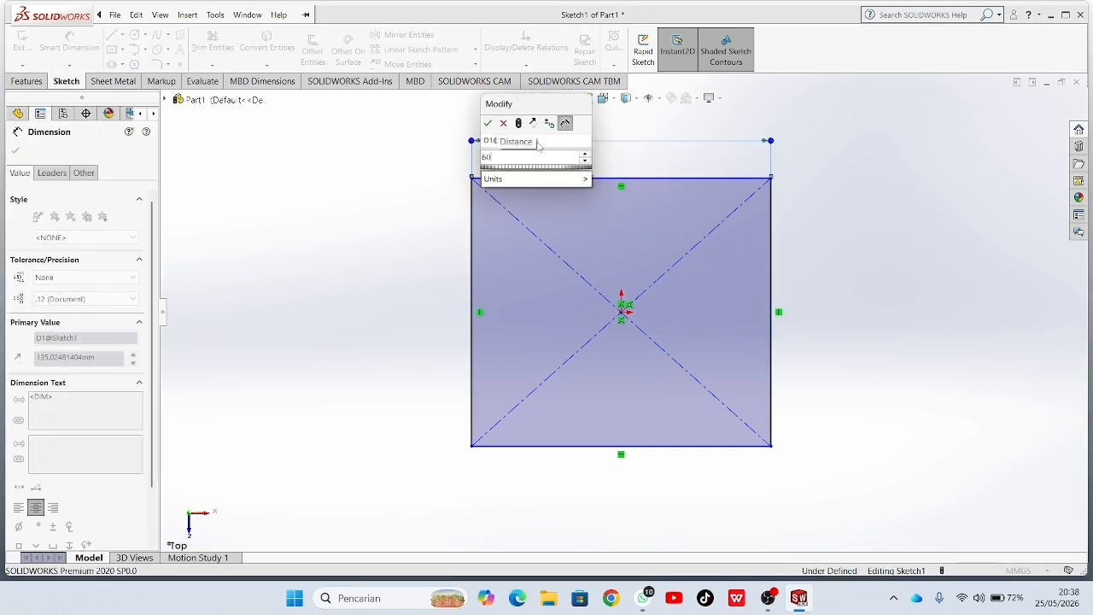
key("Return")
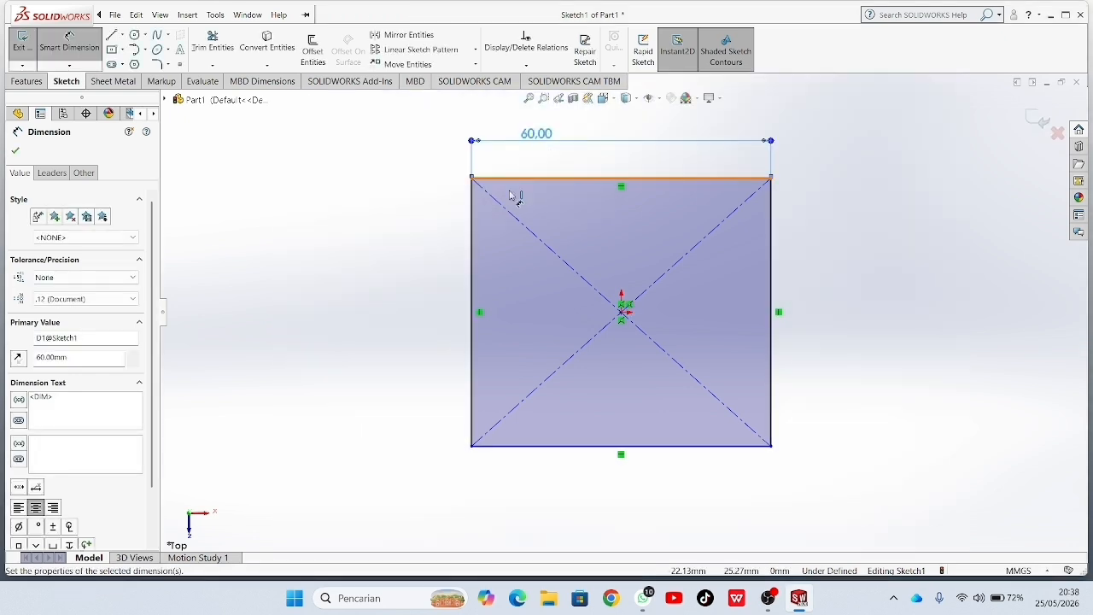
- Dimension the rectangle's left vertical edge to 60 mm
left_click(471, 239)
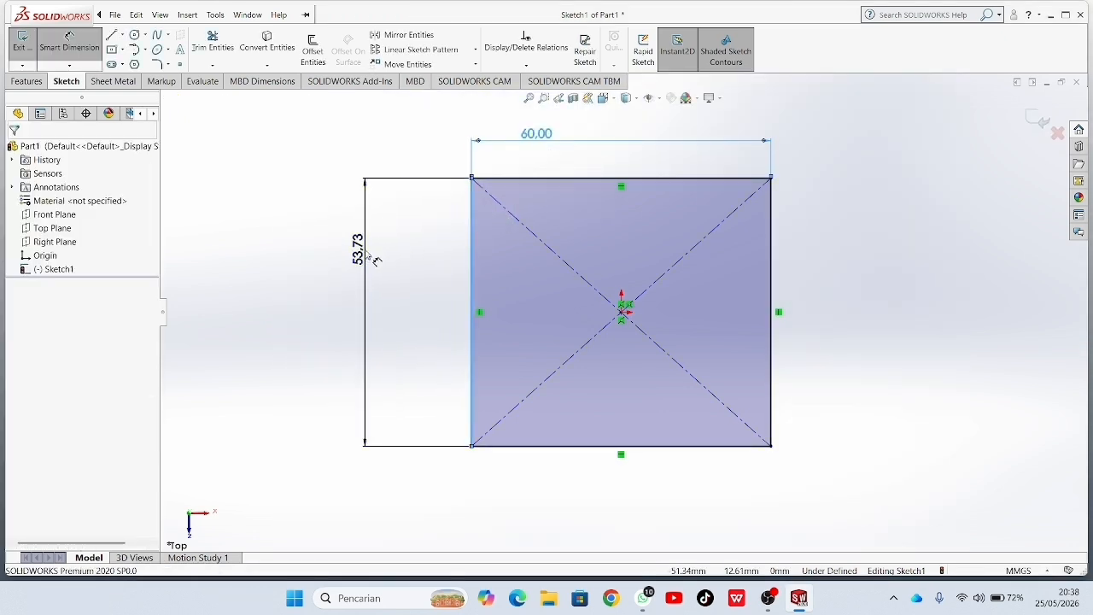
left_click(367, 250)
key("BackSpace")
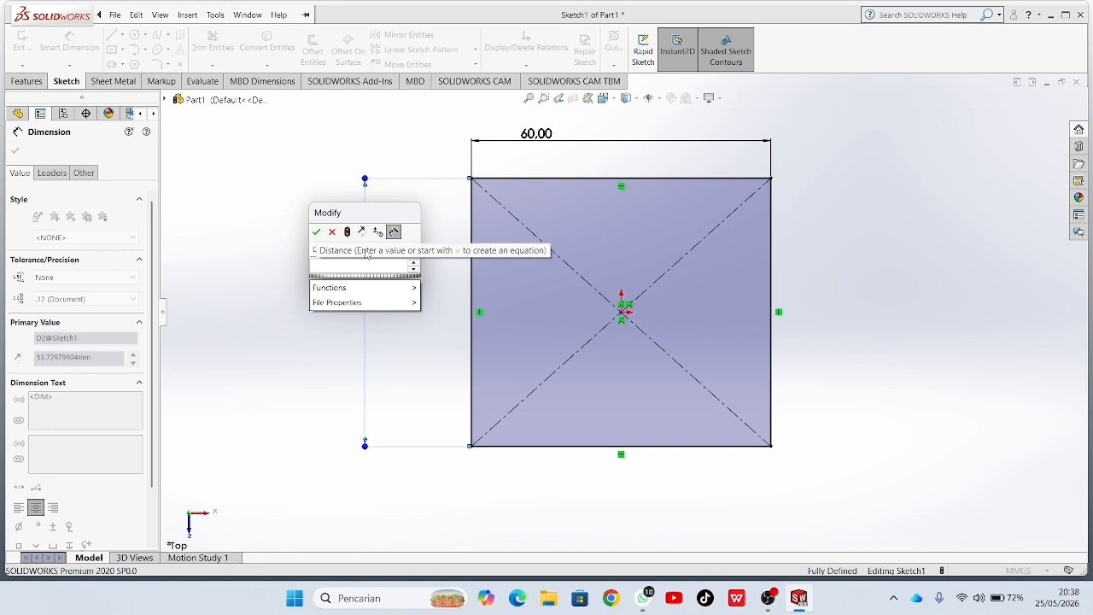
type("60")
key("Return")
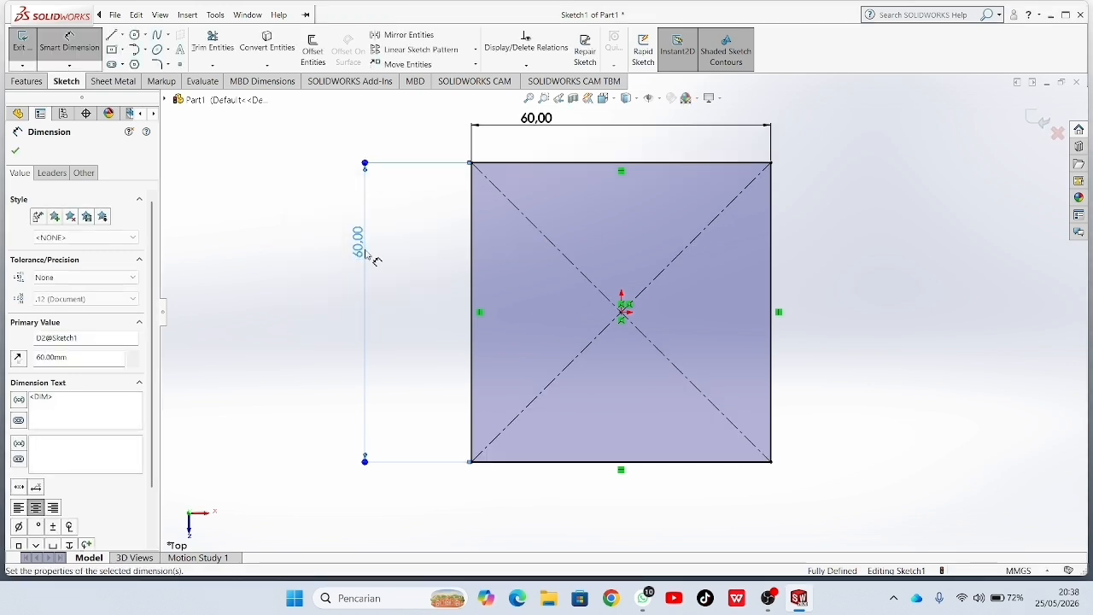
left_click(15, 151)
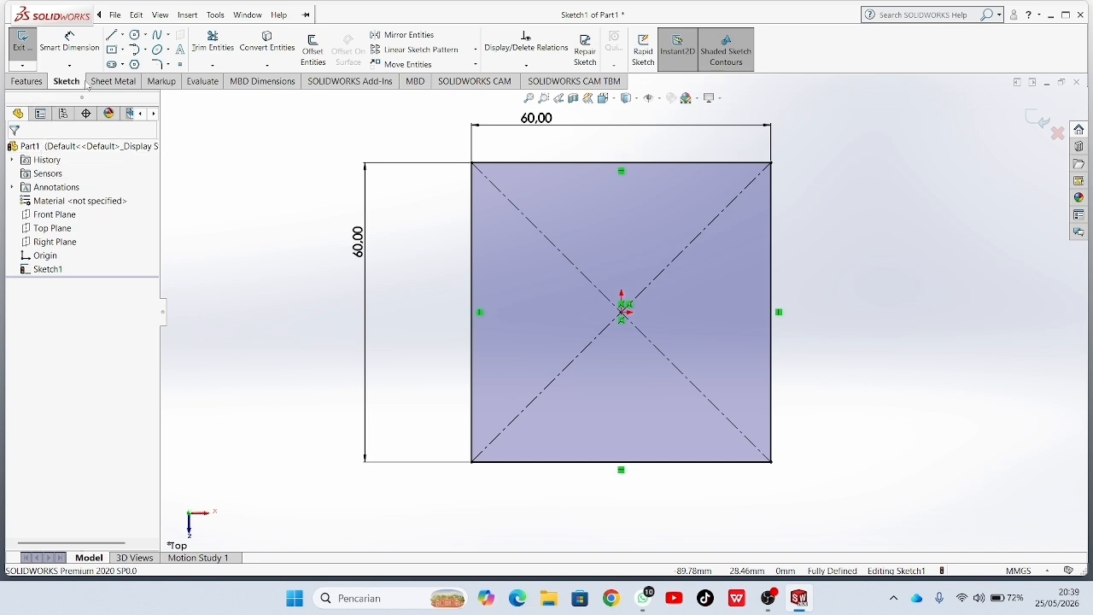
- Extrude the square profile as a boss with a blind depth of 10 mm
left_click(34, 81)
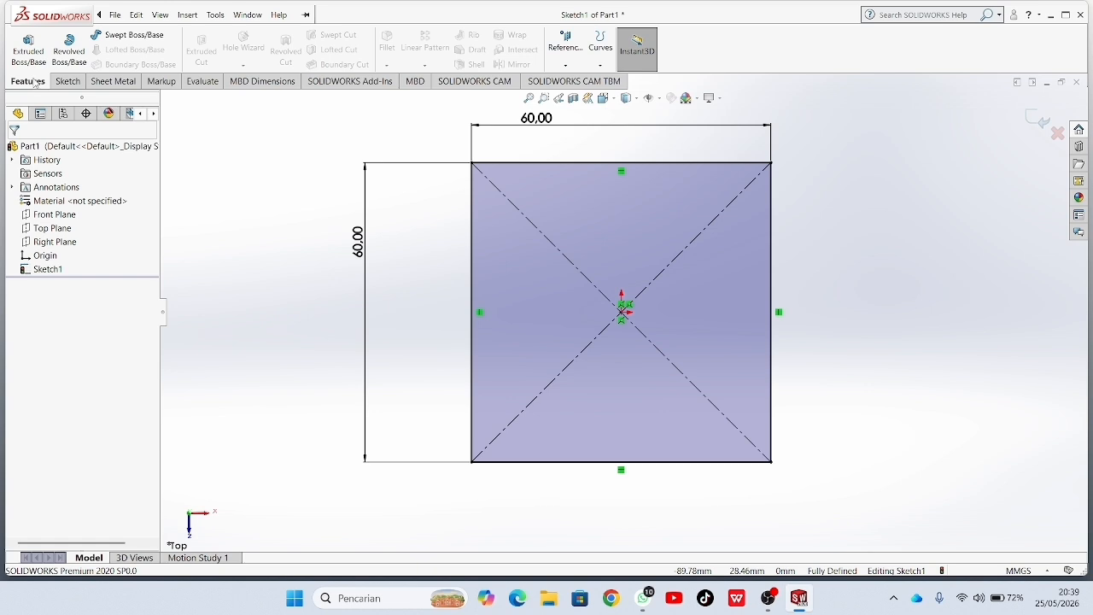
left_click(28, 47)
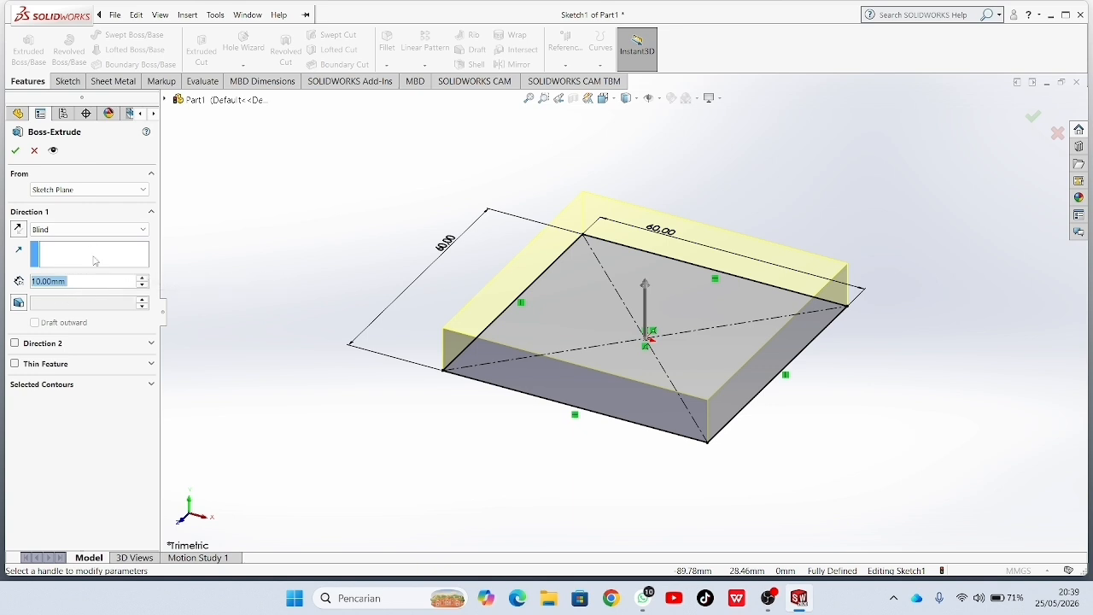
left_click(16, 150)
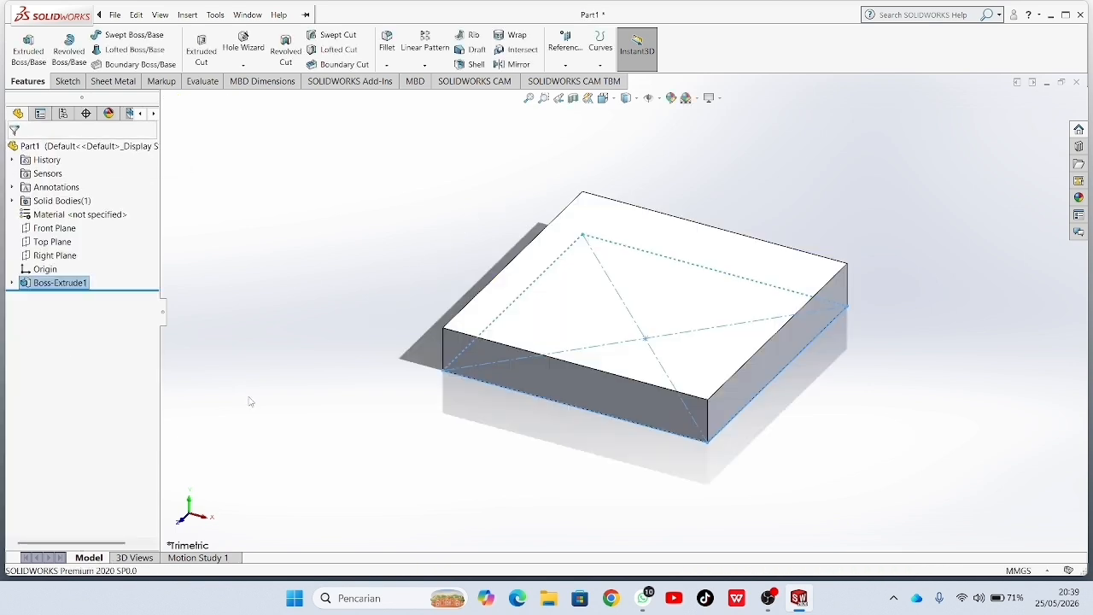
- Sketch a center rectangle about 43 mm square on the block's top face, centred on the origin
right_click(587, 291)
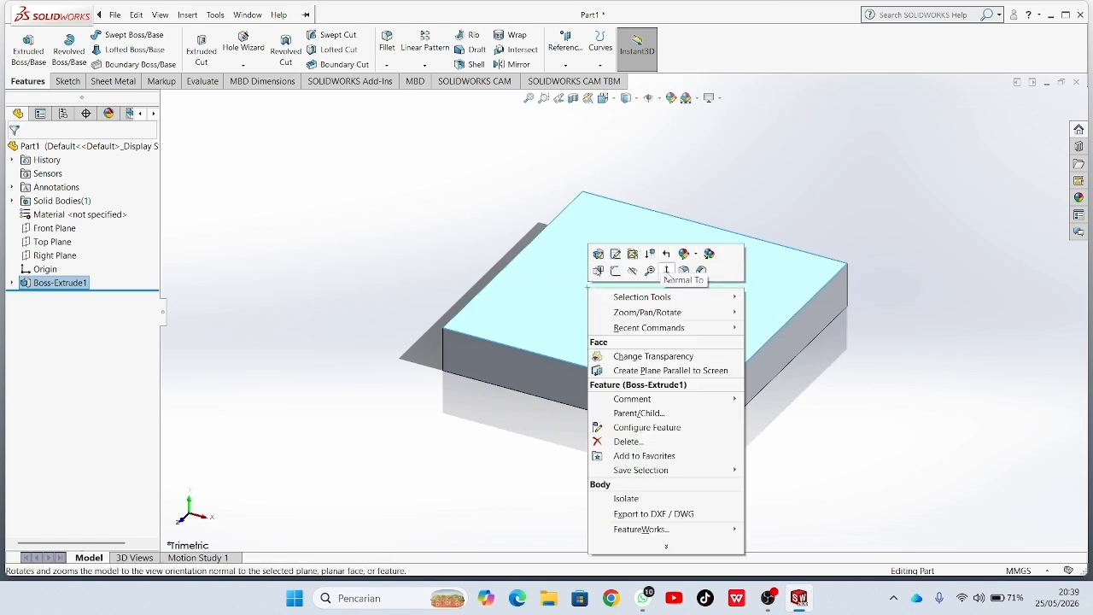
left_click(667, 271)
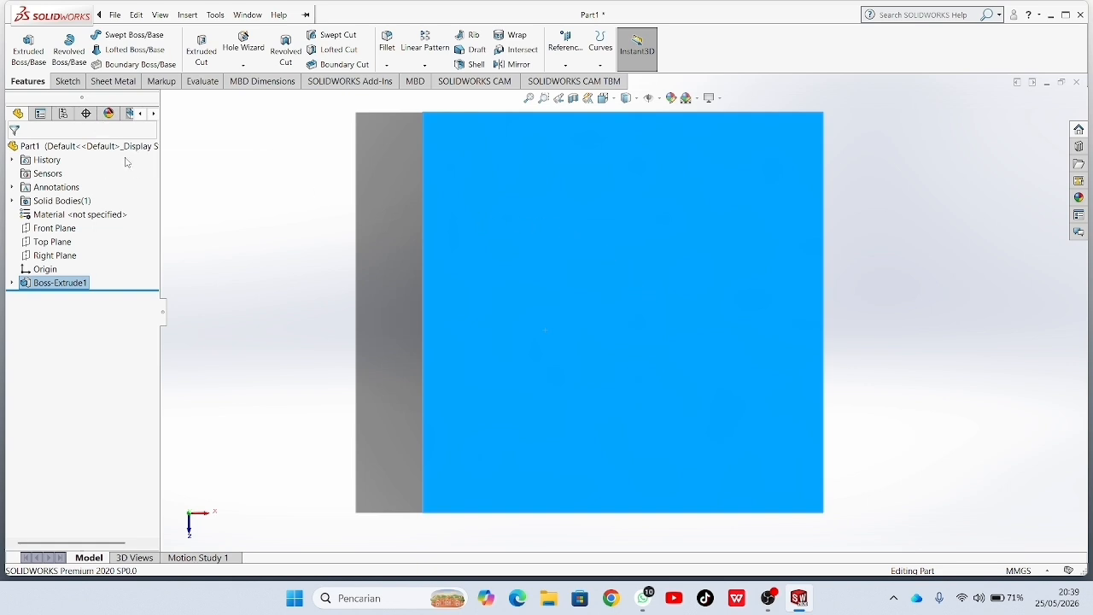
left_click(67, 81)
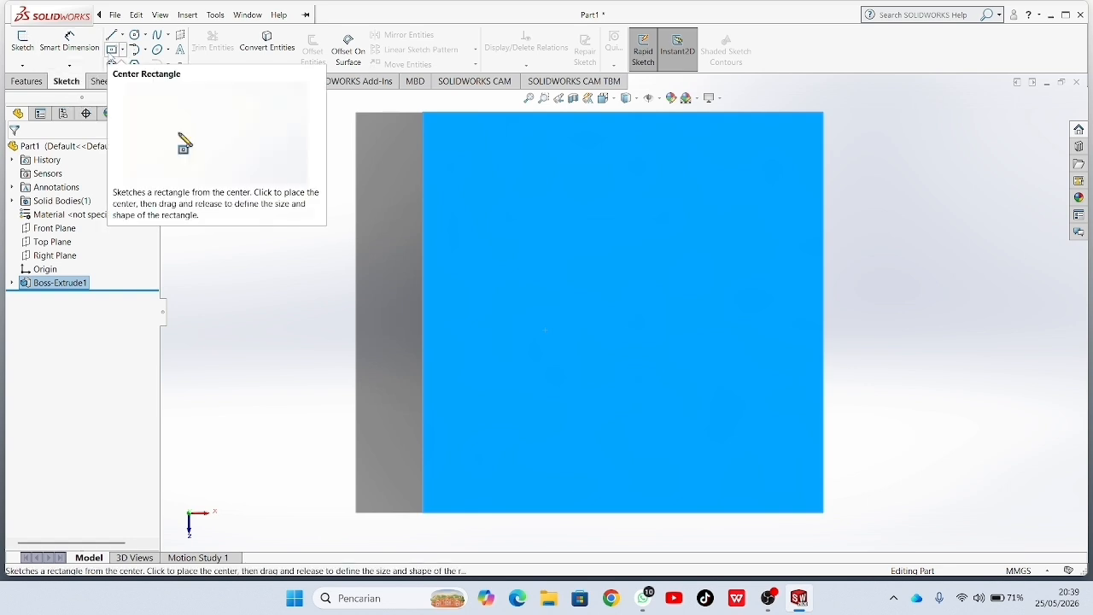
left_click(111, 52)
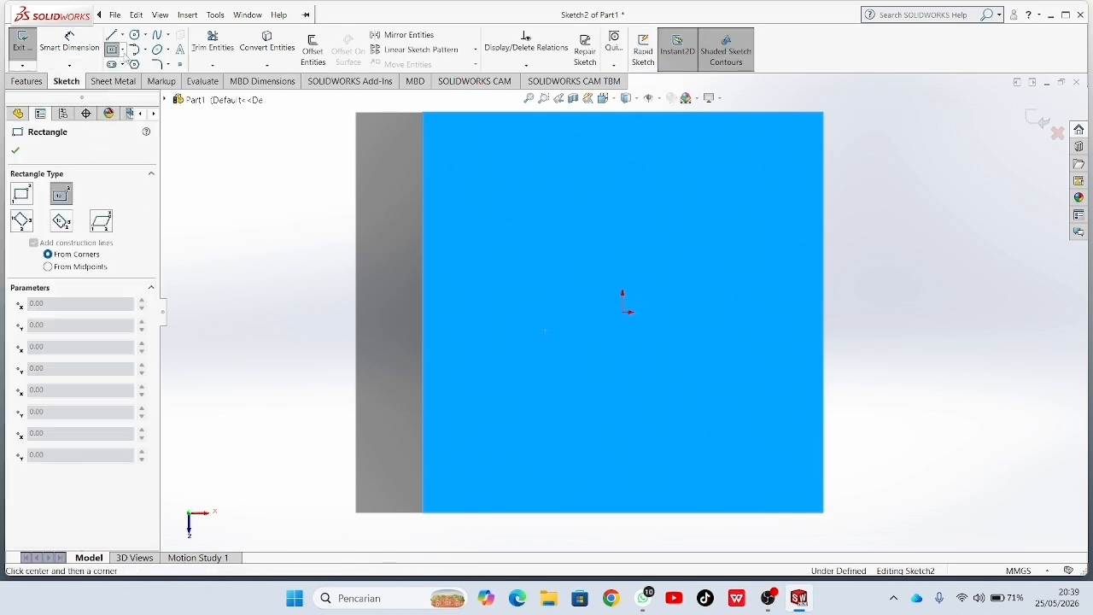
left_click(624, 313)
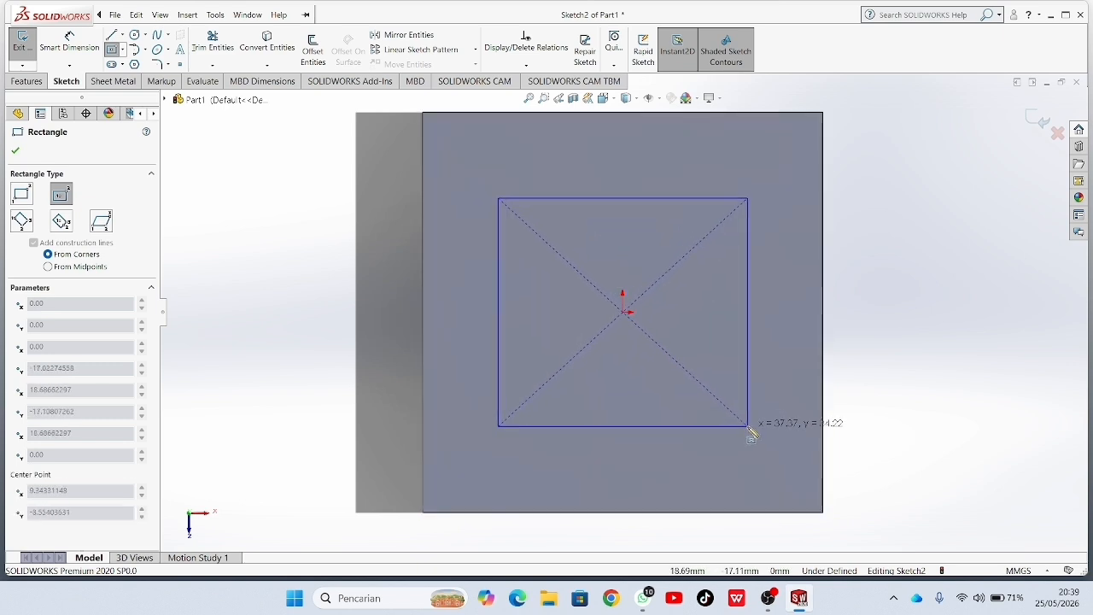
left_click(768, 455)
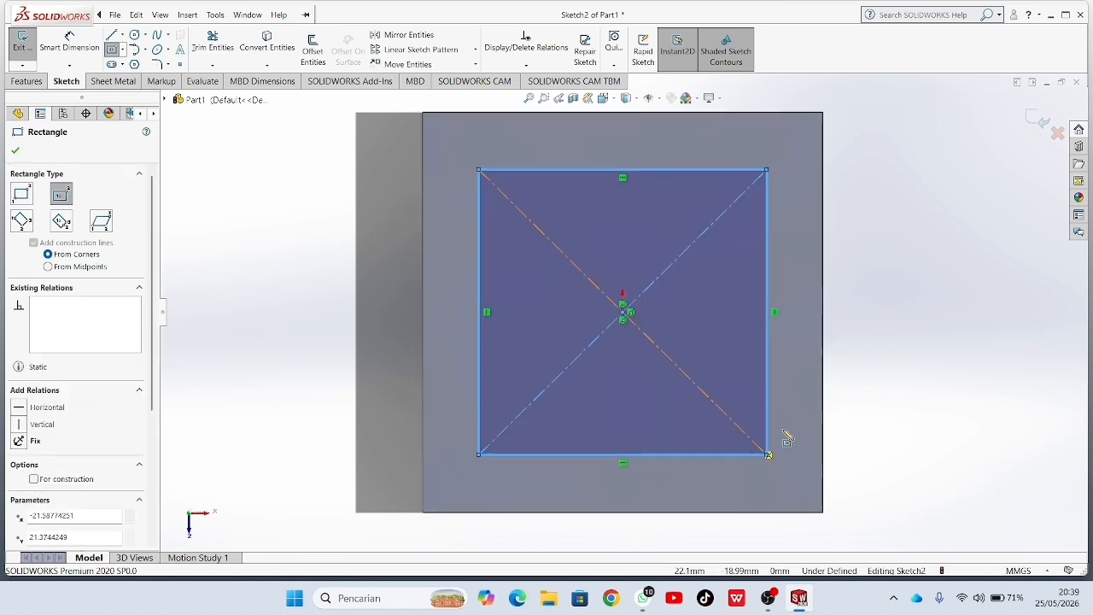
left_click(17, 151)
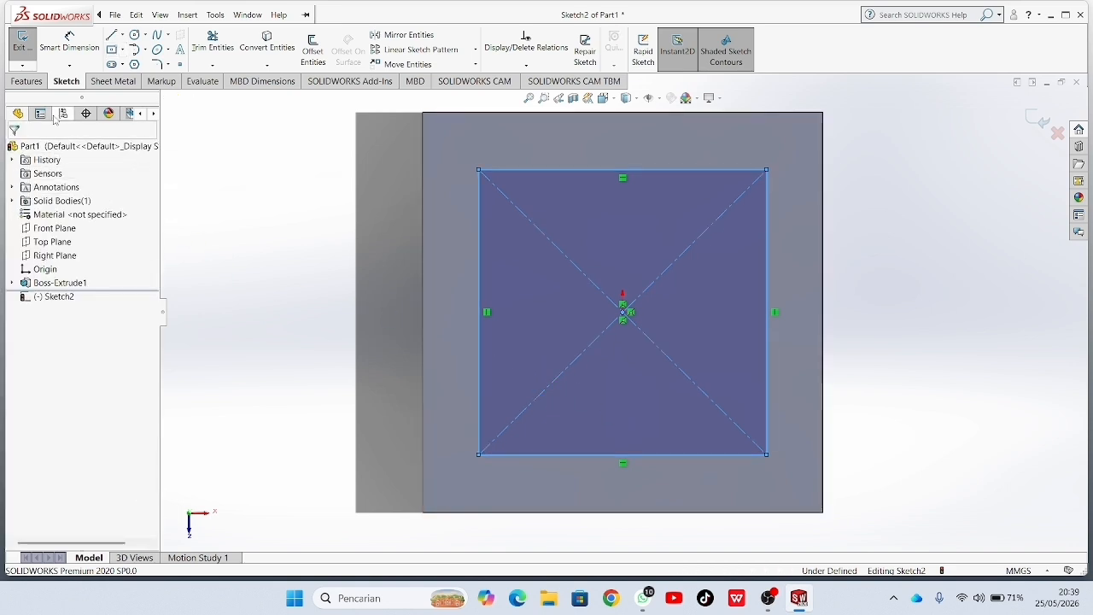
- Dimension the inner rectangle's left vertical side to 46 mm
left_click(67, 49)
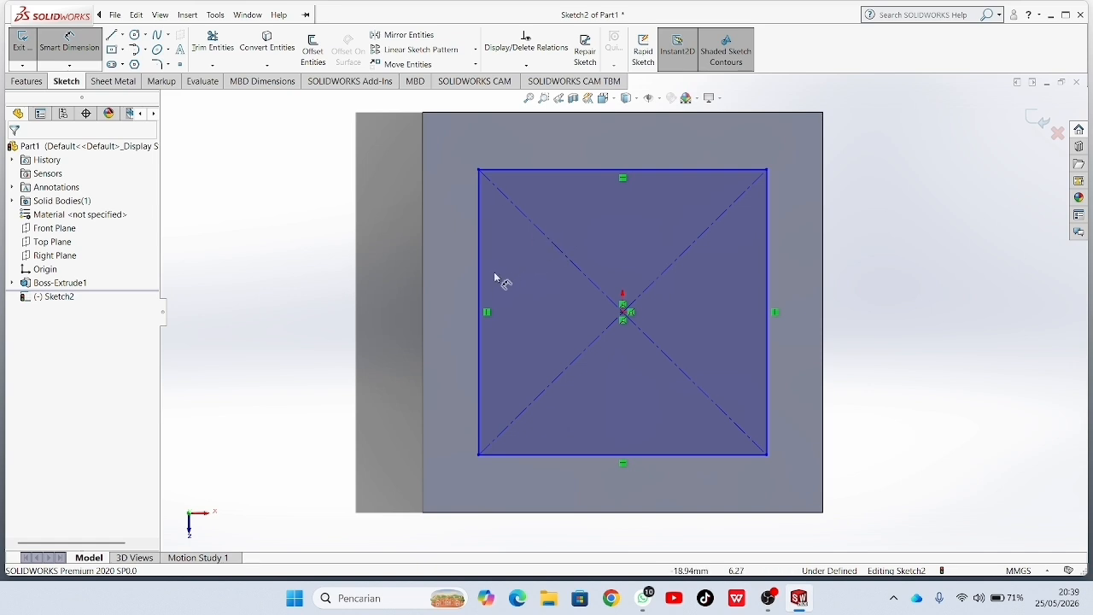
left_click(480, 288)
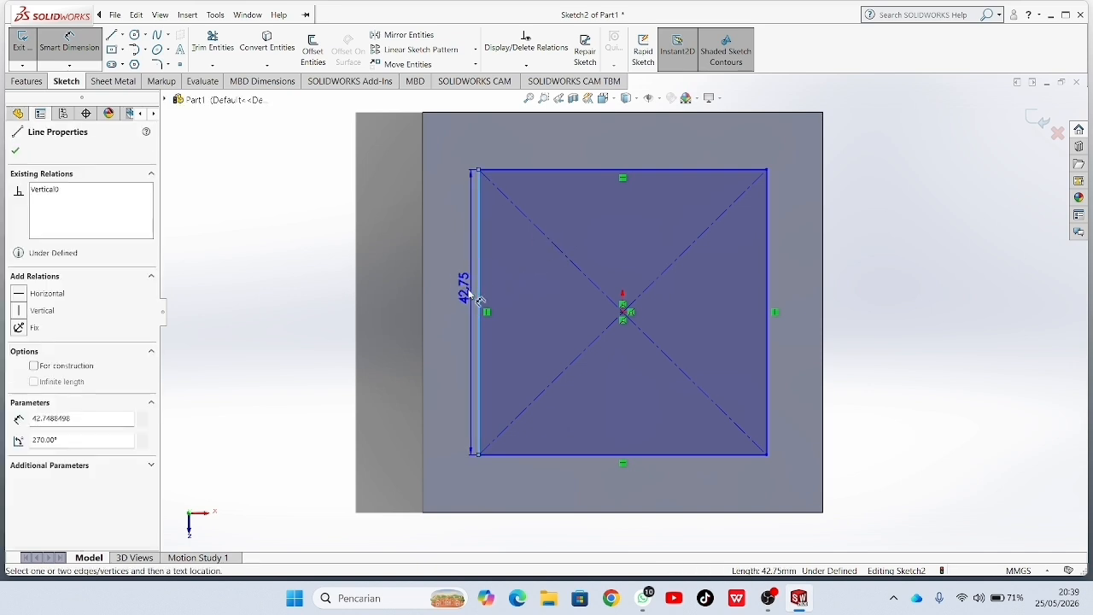
left_click(398, 314)
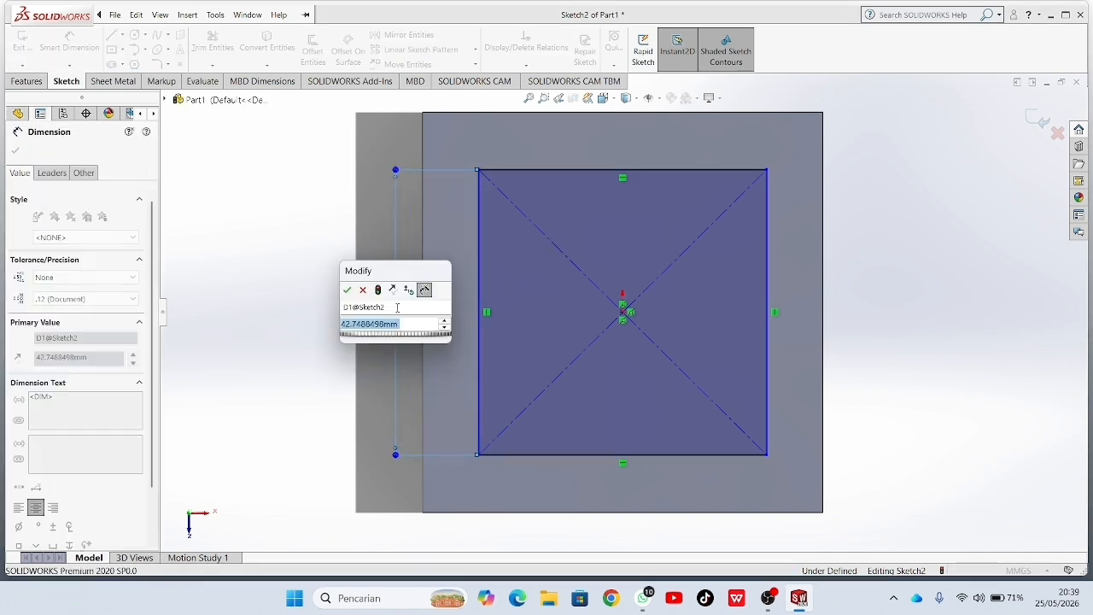
key("BackSpace")
type("4")
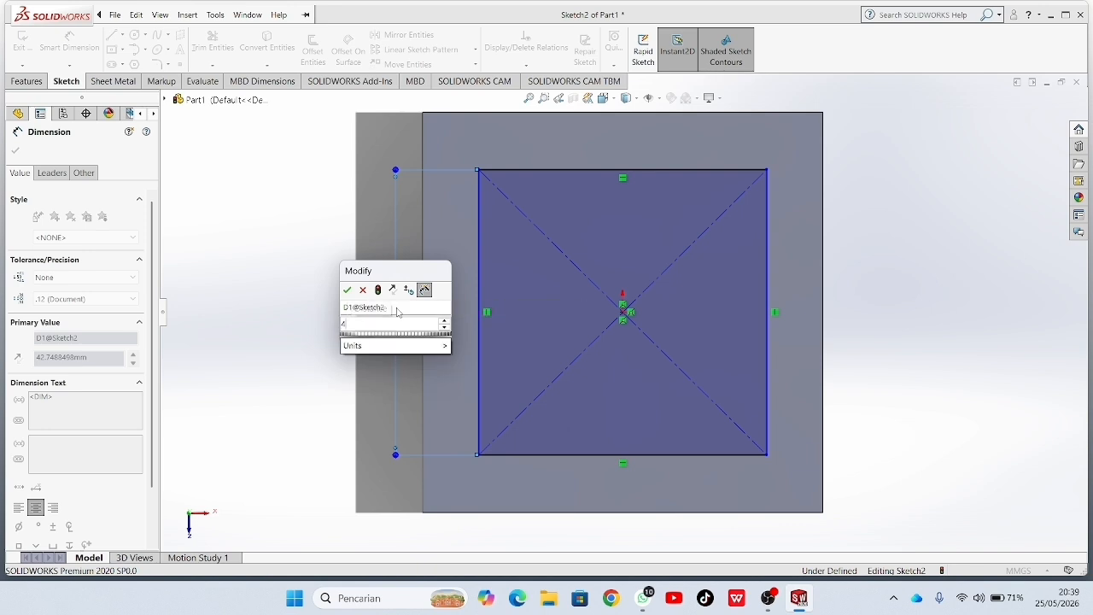
type("0")
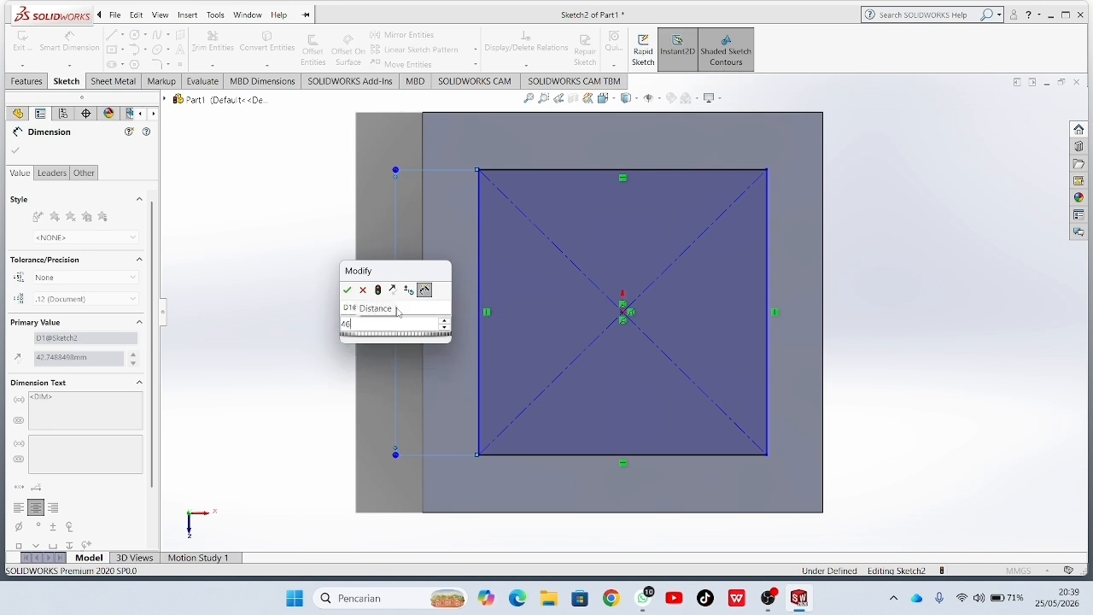
key("Return")
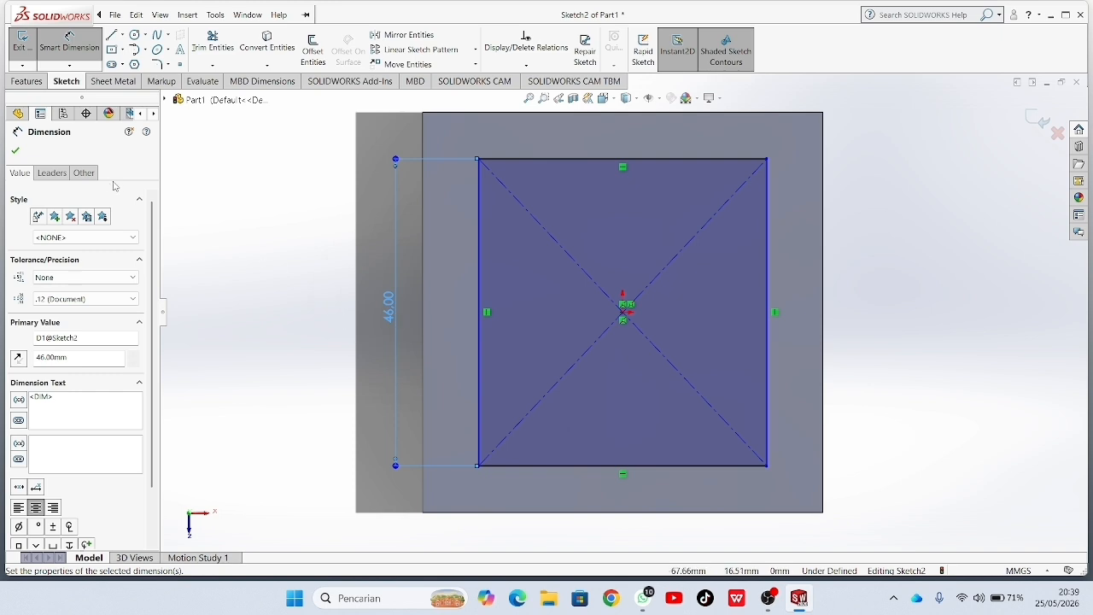
left_click(14, 150)
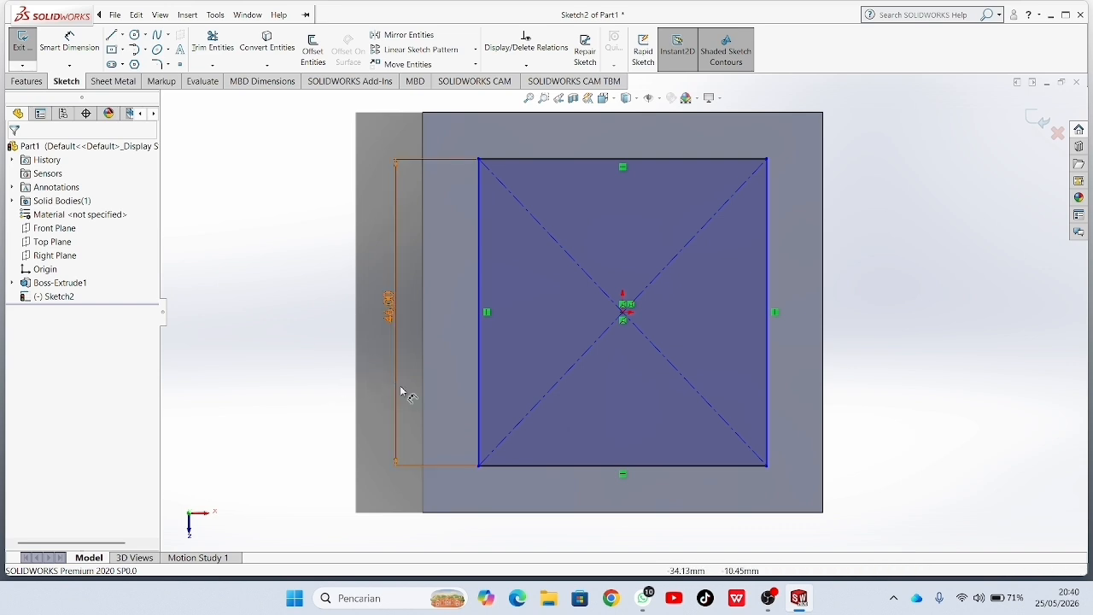
- Apply an Equal relation to all four sides of the inner rectangle
left_click(478, 387)
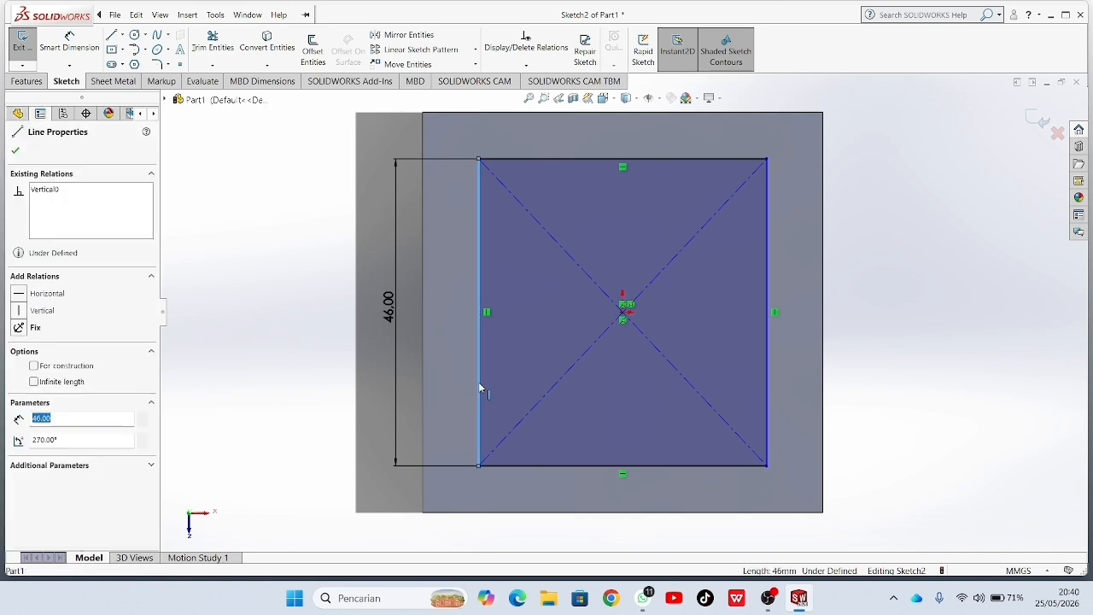
left_click(588, 464, "ctrl")
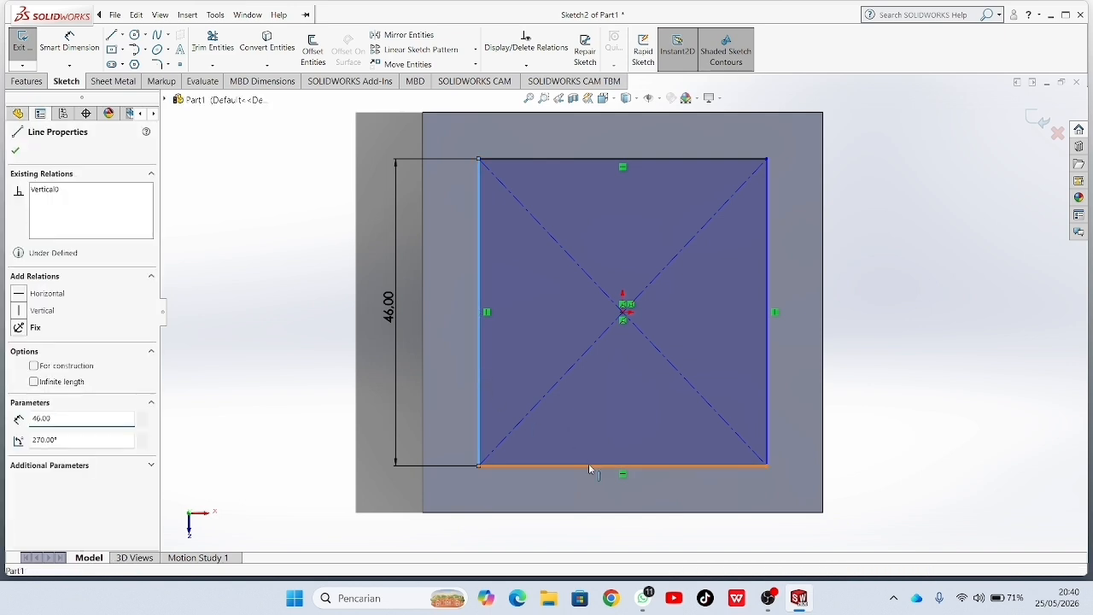
left_click(766, 385, "ctrl")
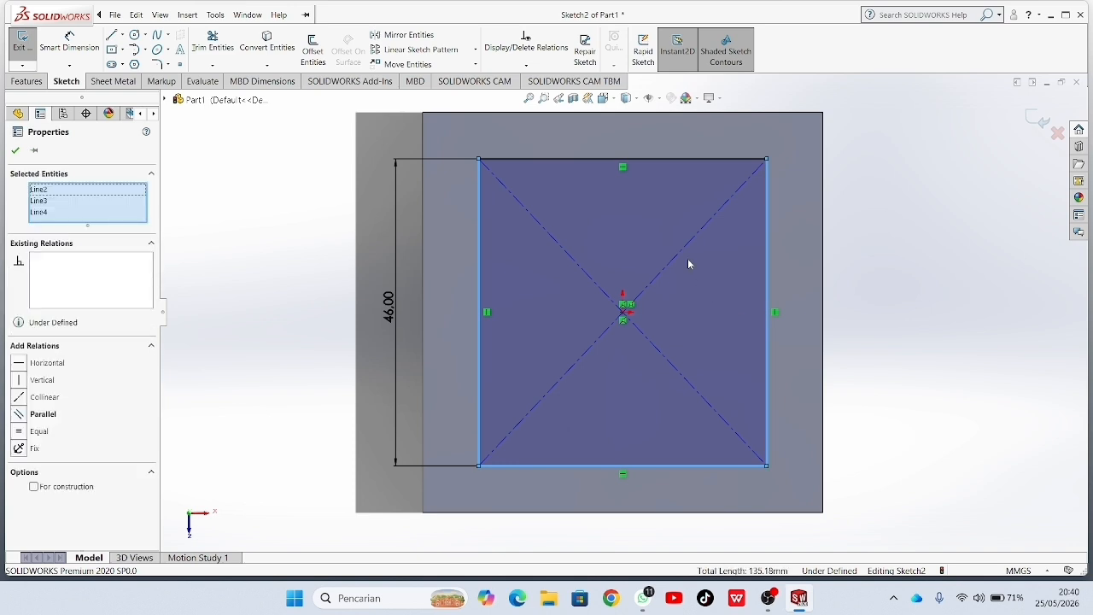
left_click(673, 159, "ctrl")
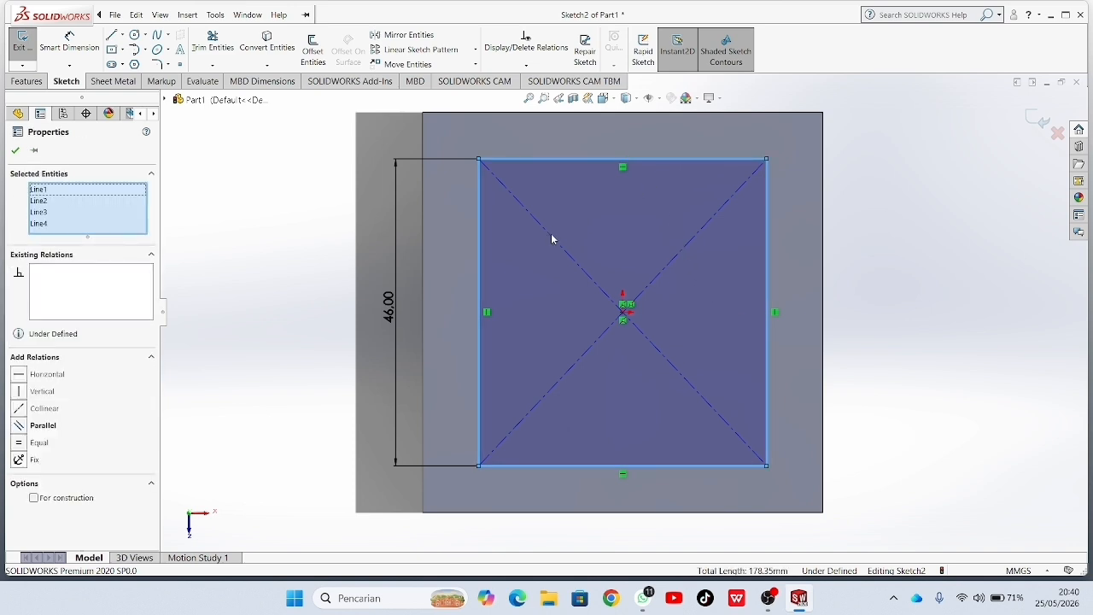
left_click(39, 442)
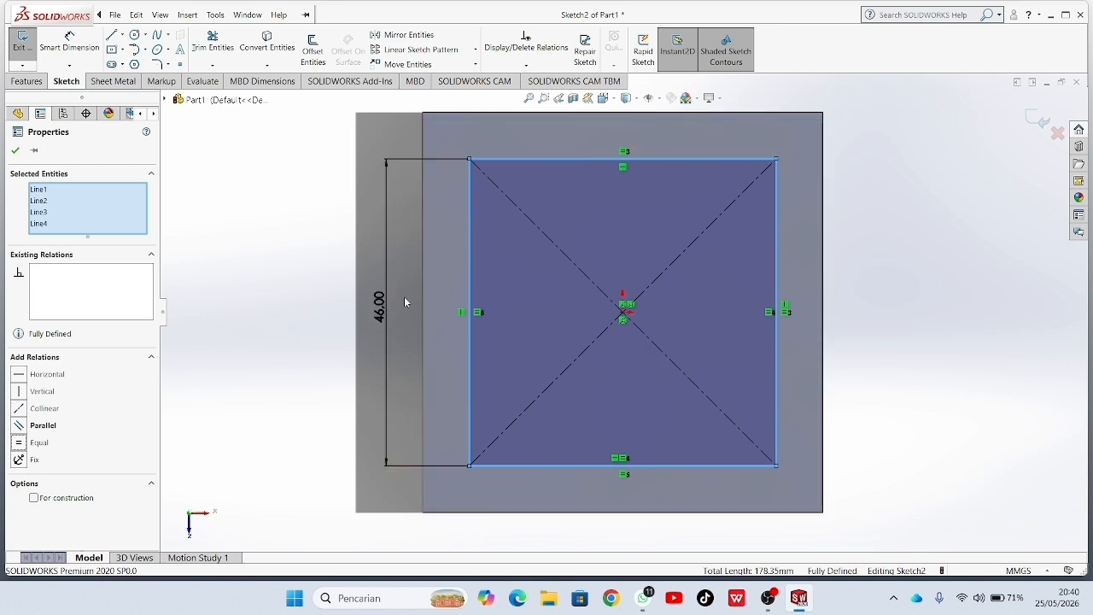
left_click(15, 151)
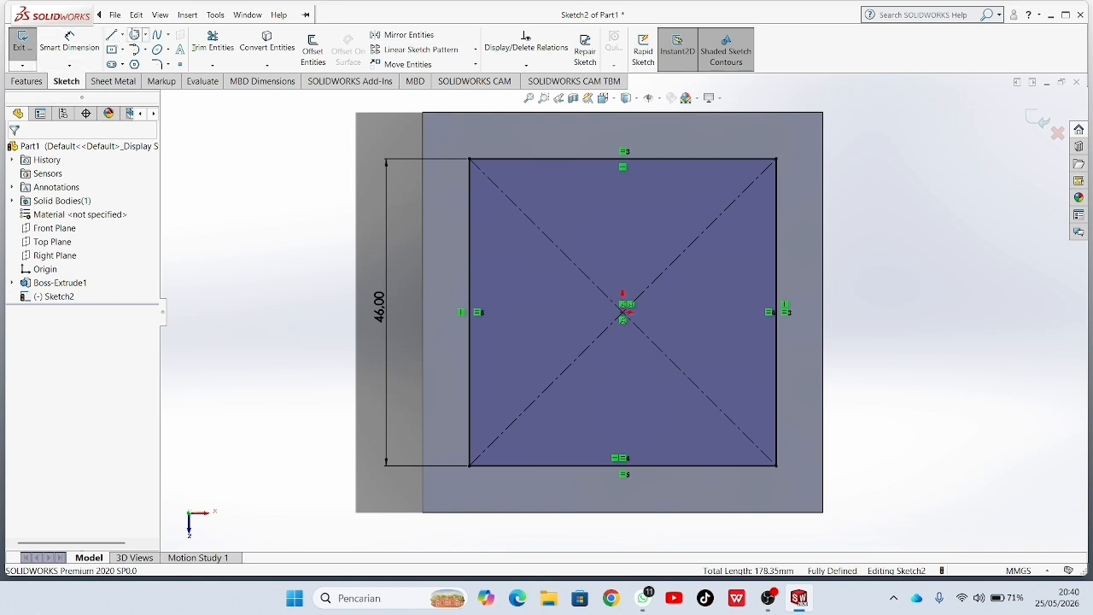
- Sketch a circle about 8.8 mm in diameter just inside the midpoint of the inner rectangle's lower edge
left_click(134, 35)
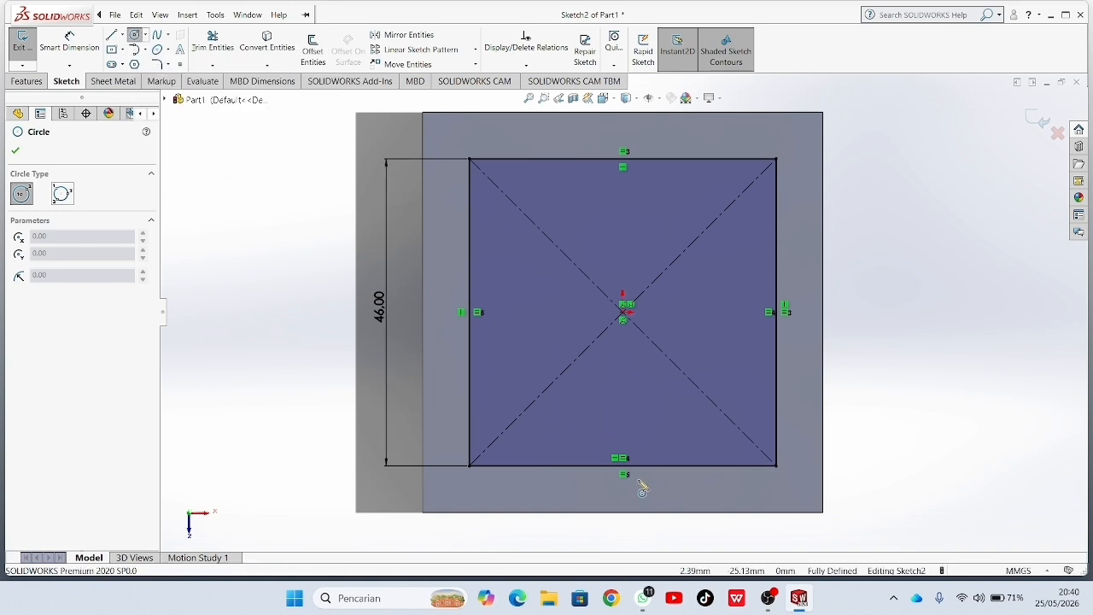
scroll(643, 487, "down", 5)
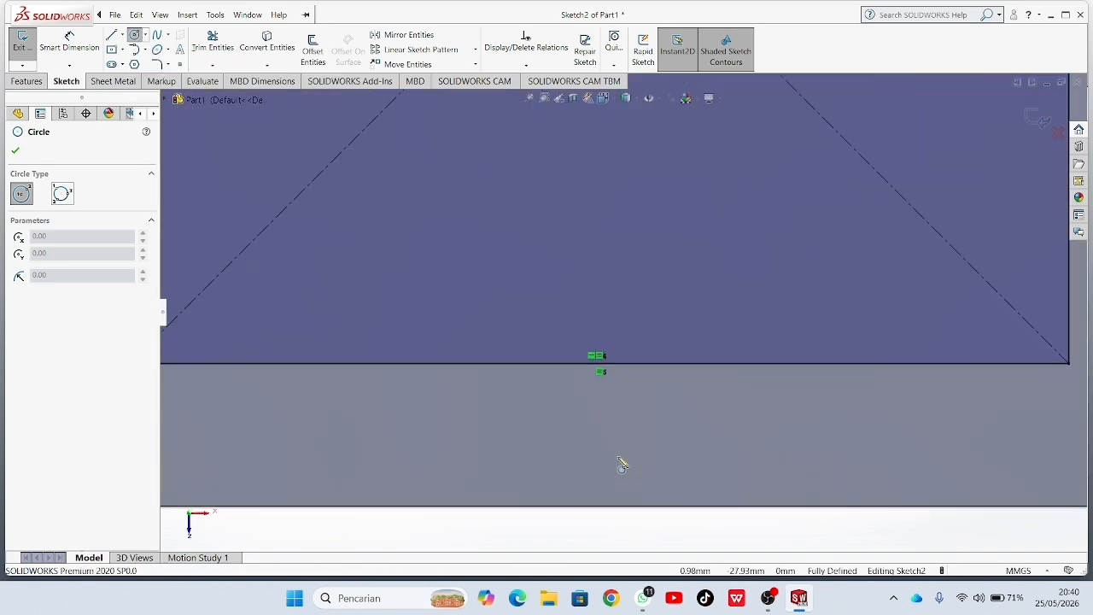
left_click(600, 343)
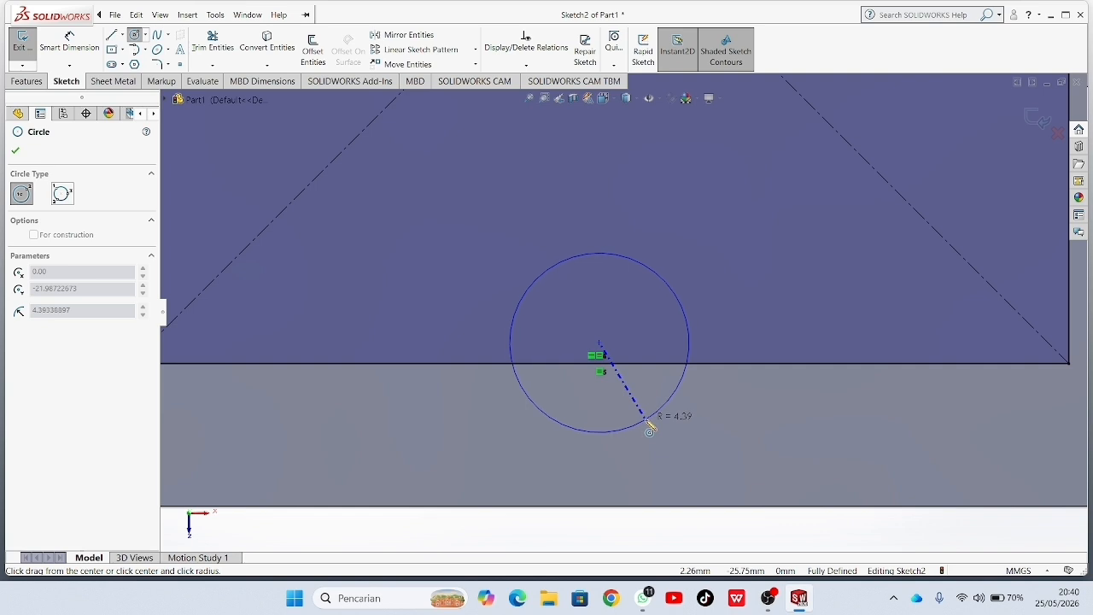
left_click(649, 432)
left_click(16, 151)
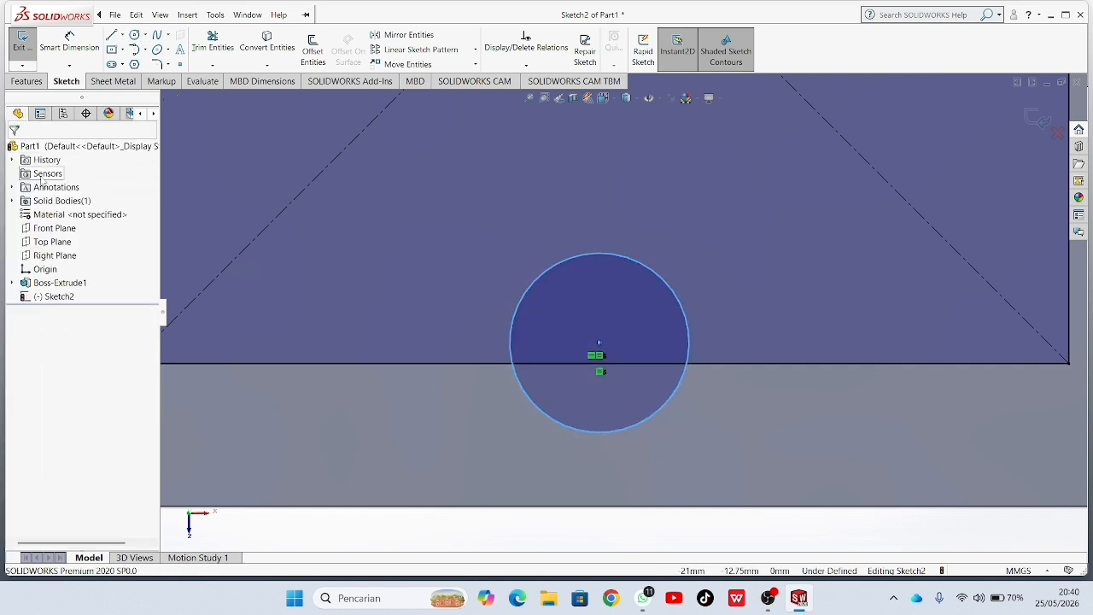
- Dimension the circle's centre 15 mm from the diagonal construction line running to the rectangle's lower-right corner
key("f")
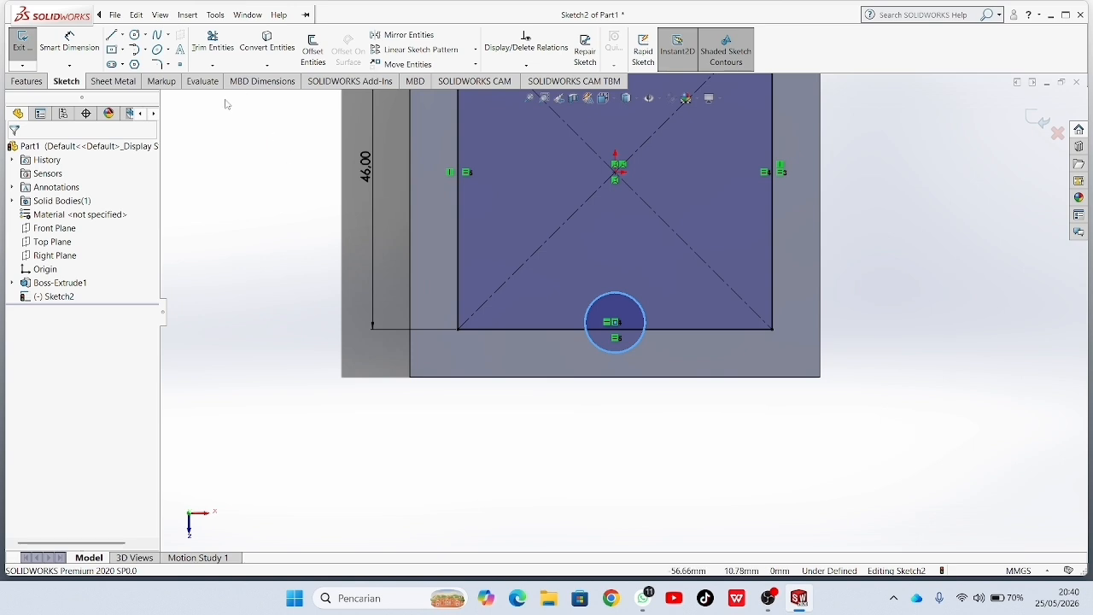
left_click(73, 48)
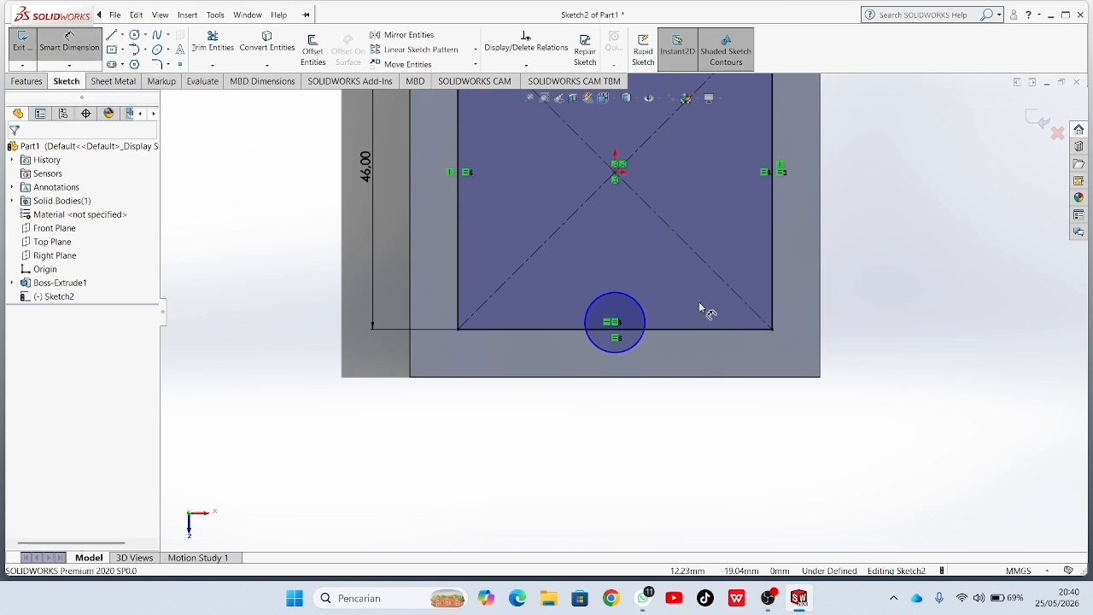
left_click(728, 289)
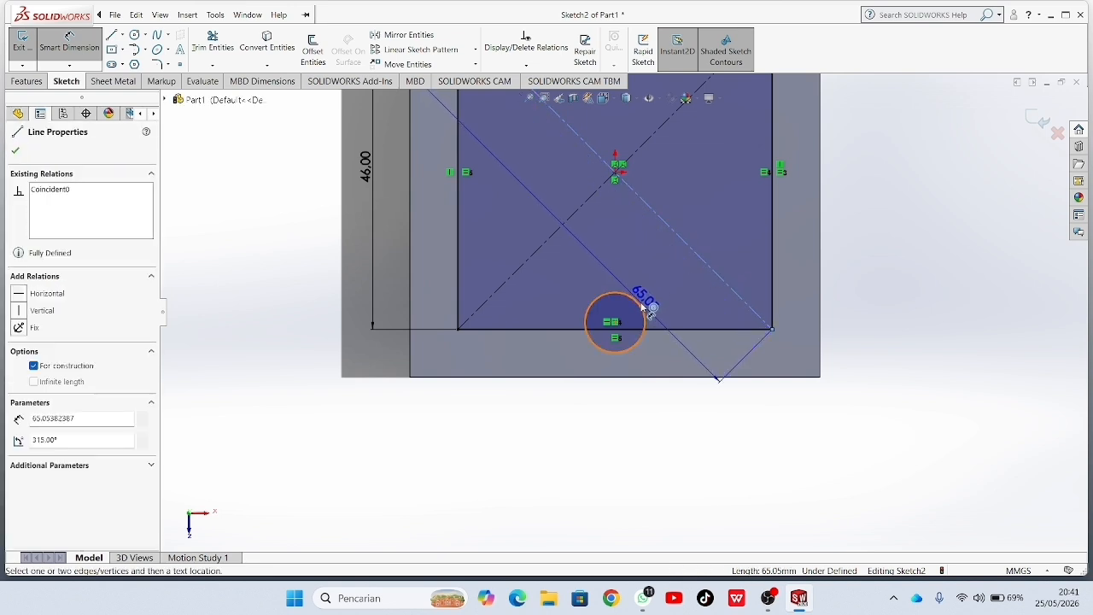
left_click(643, 300)
left_click(726, 385)
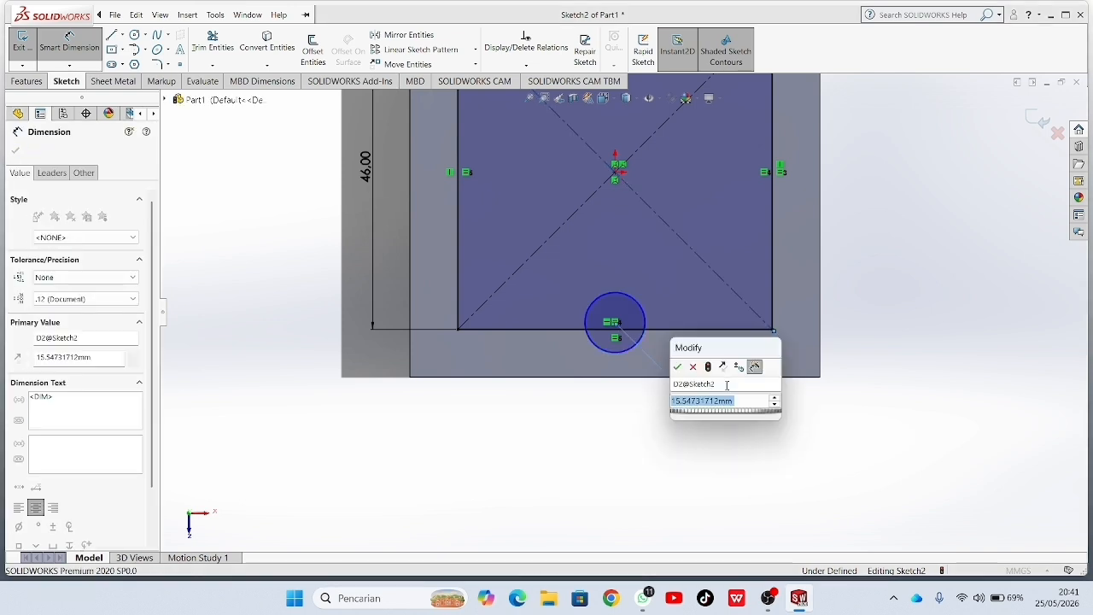
type("=15")
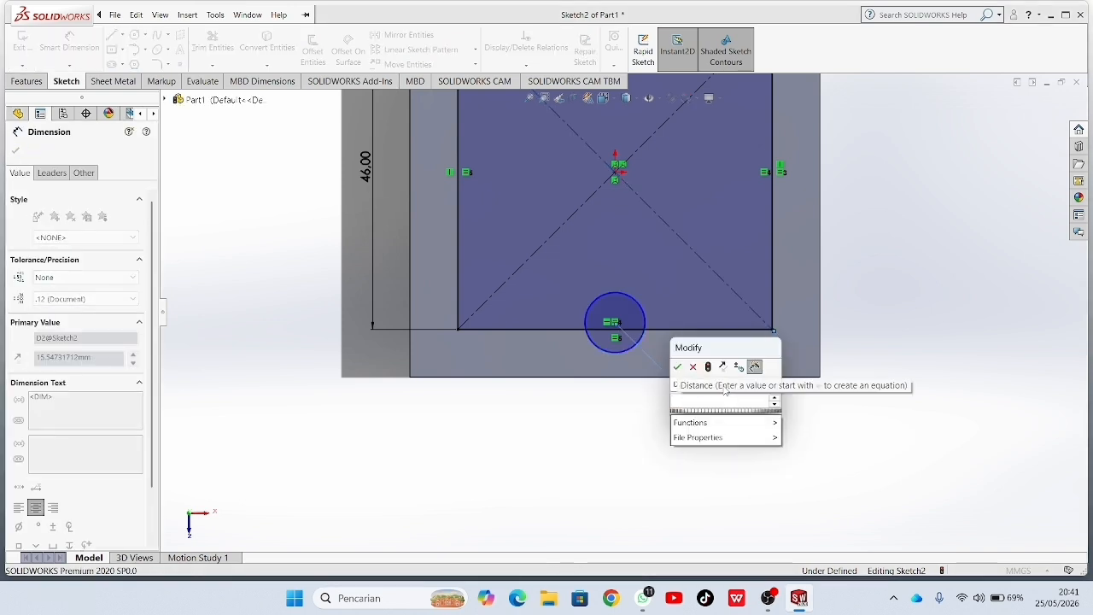
key("BackSpace")
type("15")
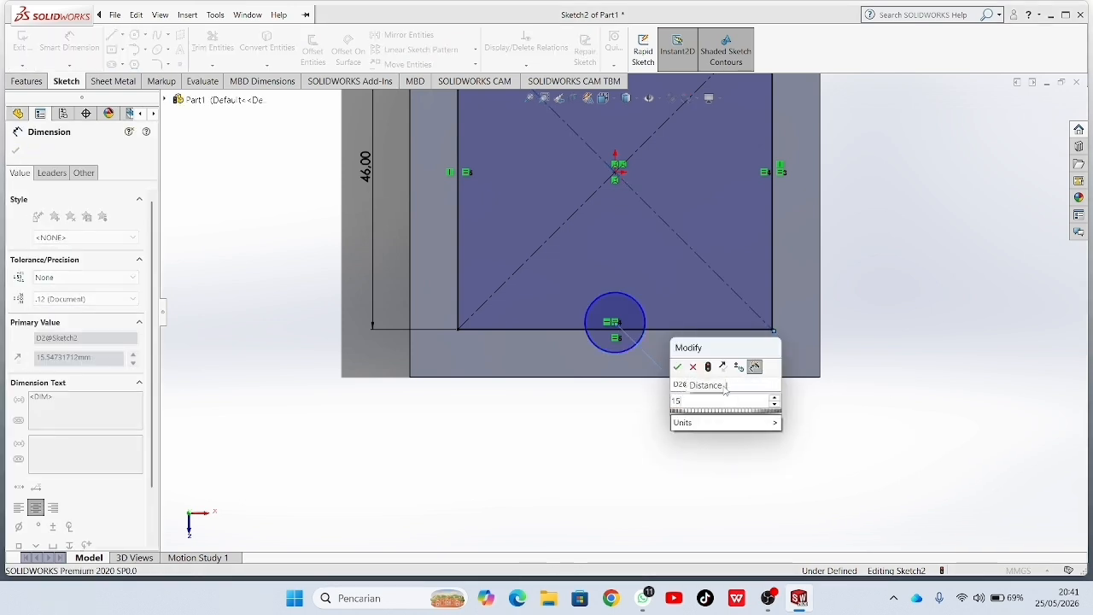
key("Return")
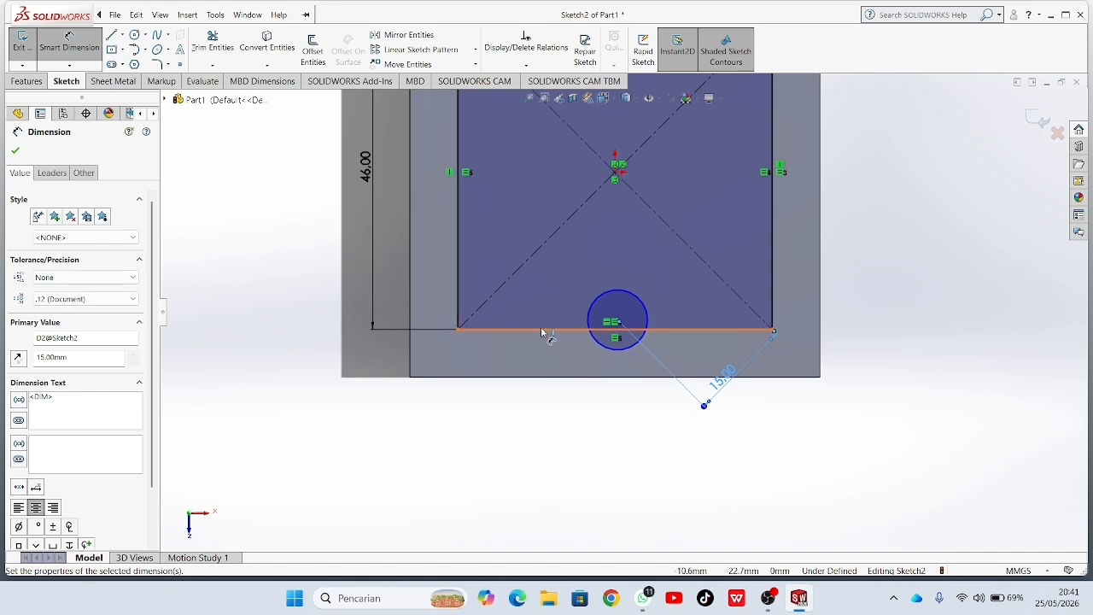
- Dimension the circle's centre 15 mm from the diagonal construction line running to the rectangle's lower-left corner
left_click(500, 292)
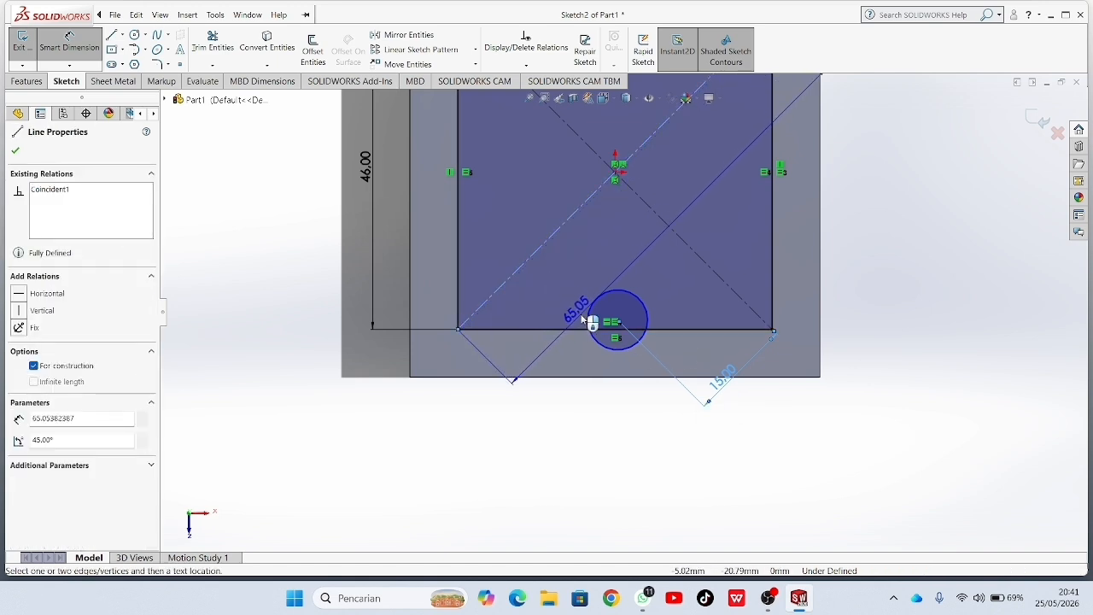
left_click(589, 316)
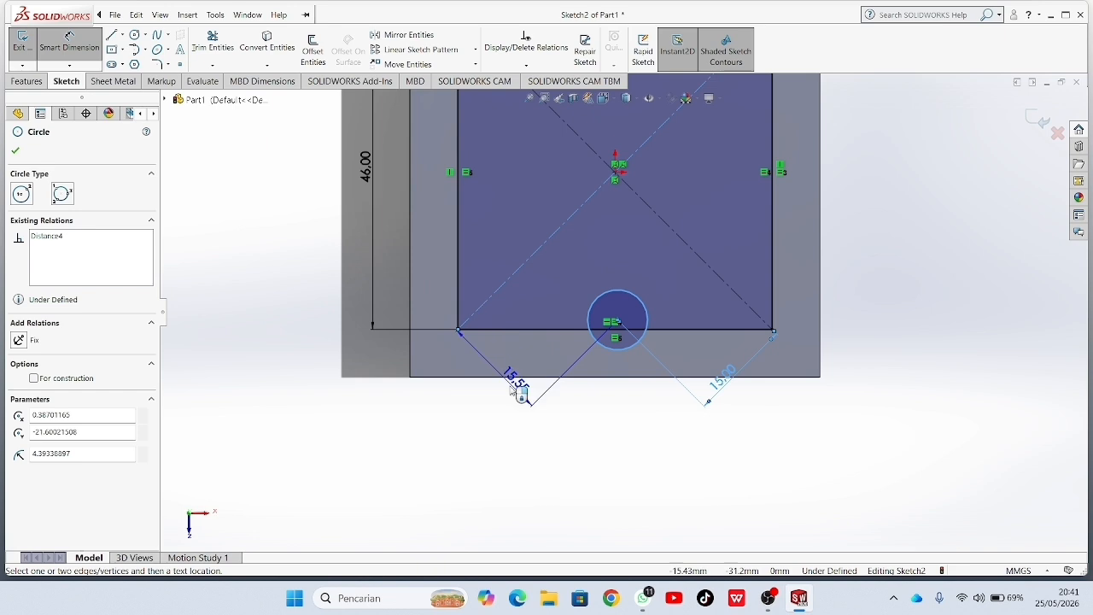
left_click(512, 390)
type("15")
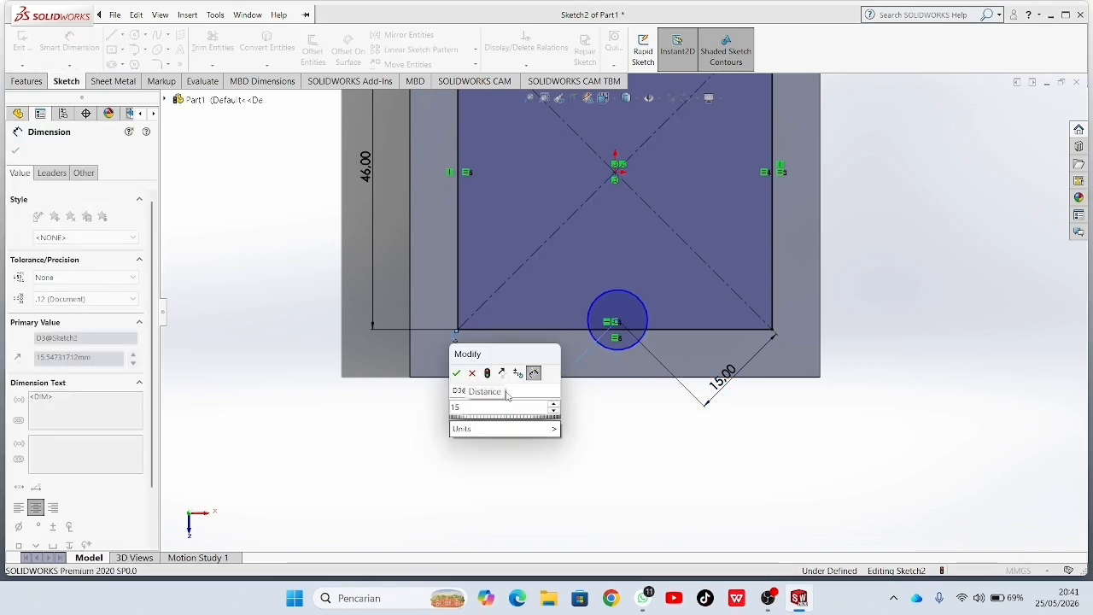
key("Return")
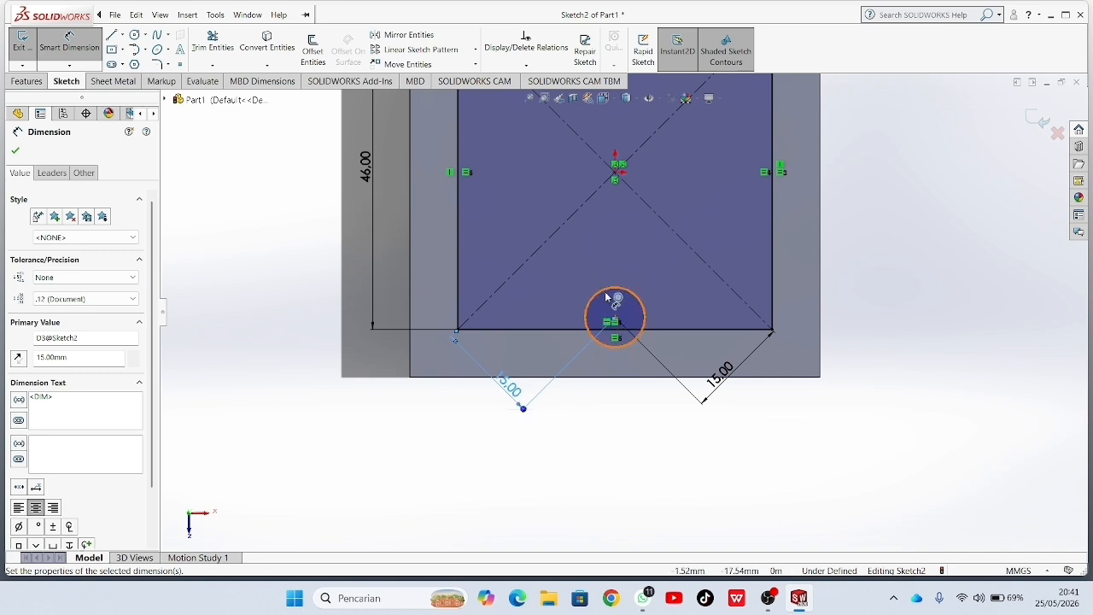
- Dimension the circle's diameter to 8 mm
left_click(633, 297)
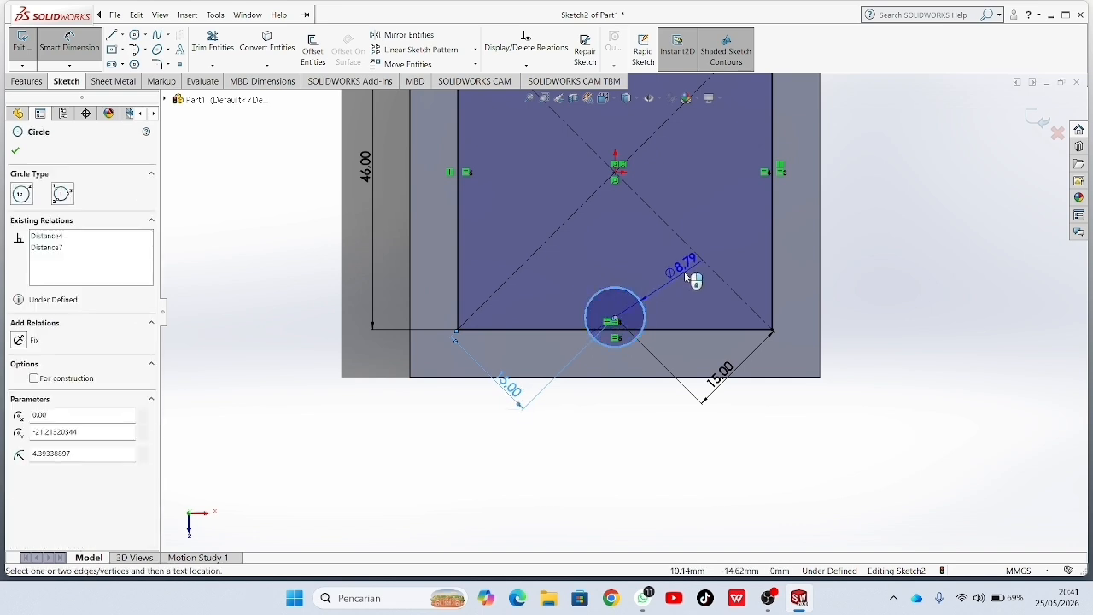
left_click(683, 271)
type("=")
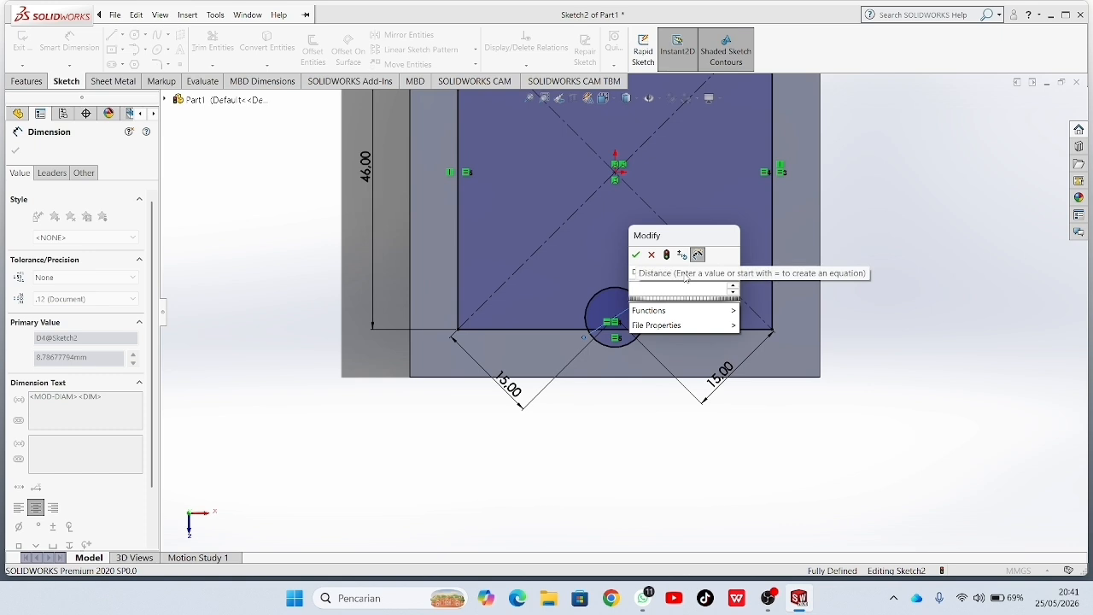
type("8")
key("Return")
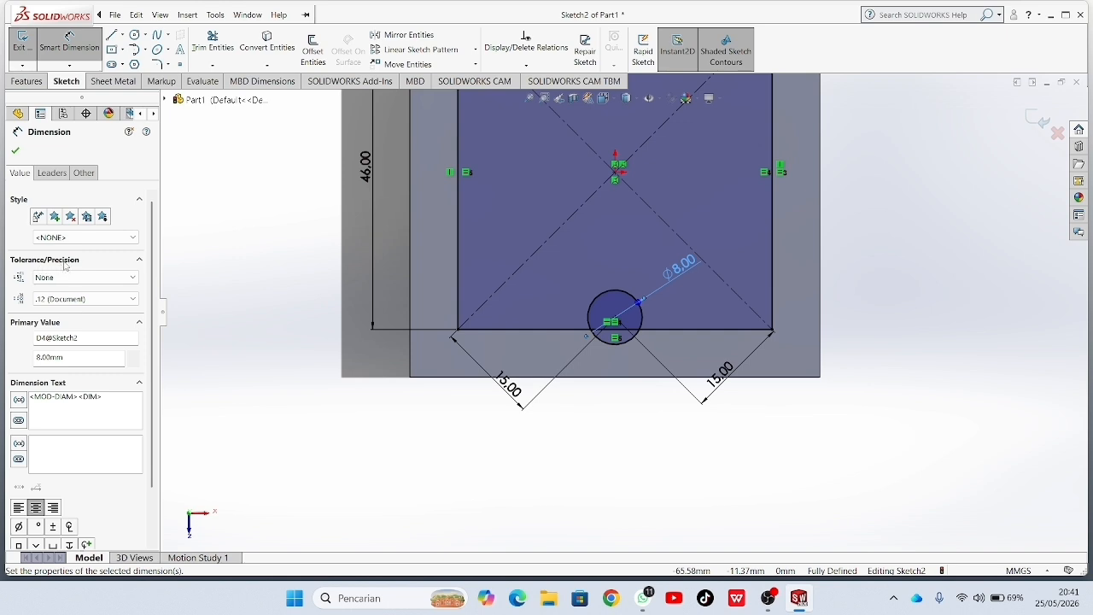
- Give the circle's diameter dimension a Fit tolerance with hole fit D10
left_click(127, 279)
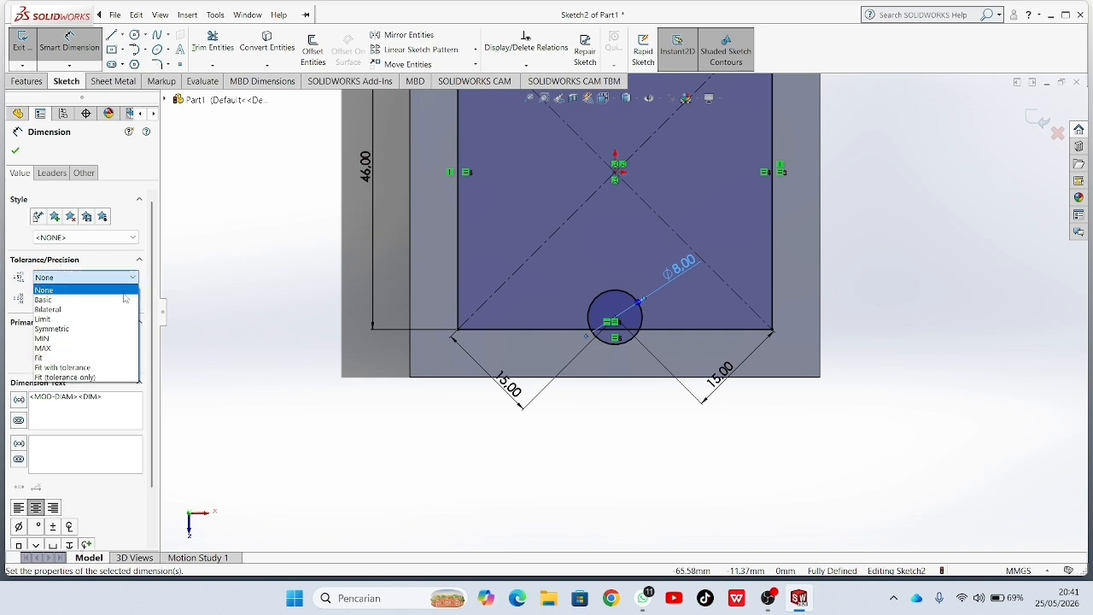
left_click(67, 358)
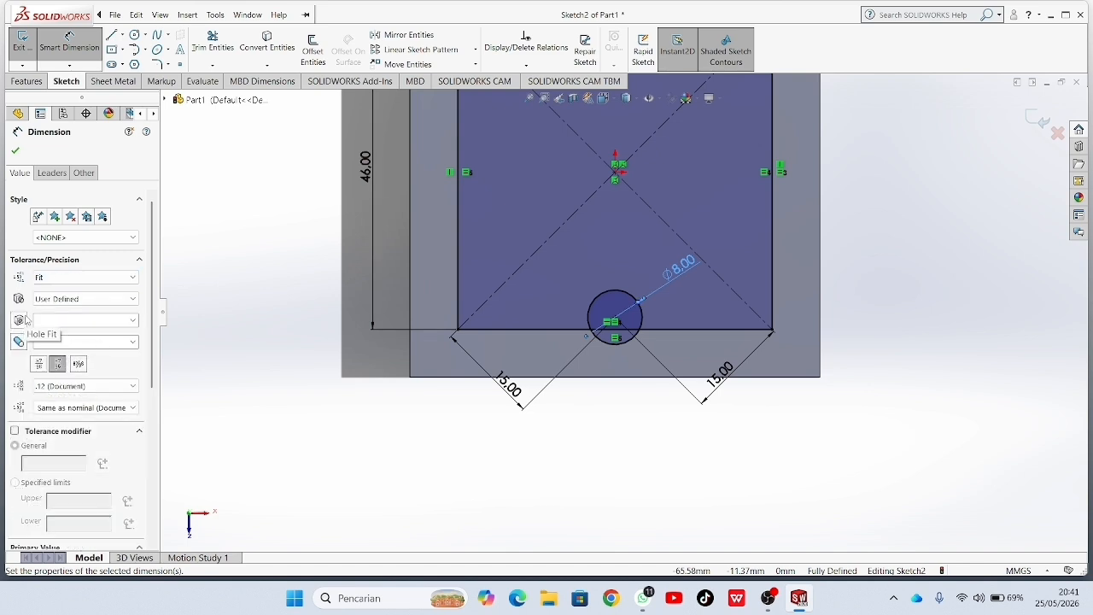
left_click(133, 321)
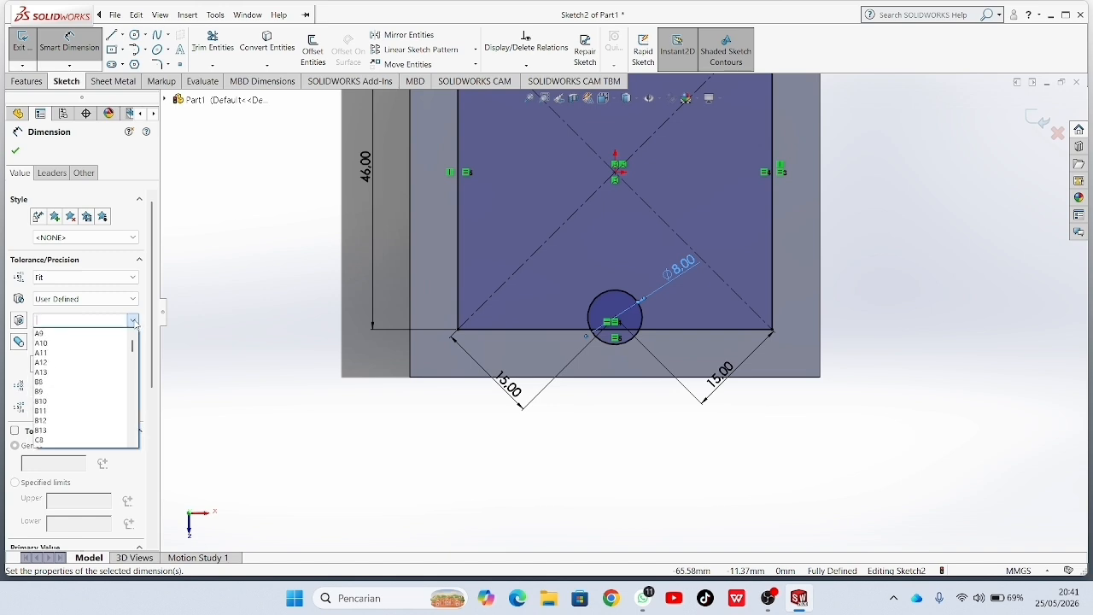
scroll(80, 366, "down", 6)
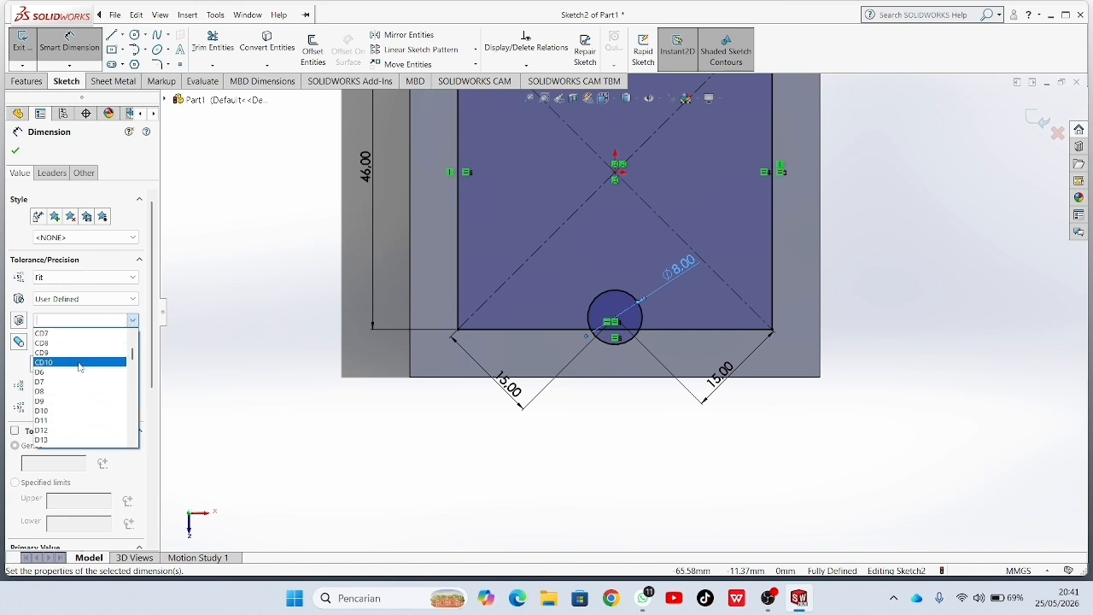
left_click(53, 410)
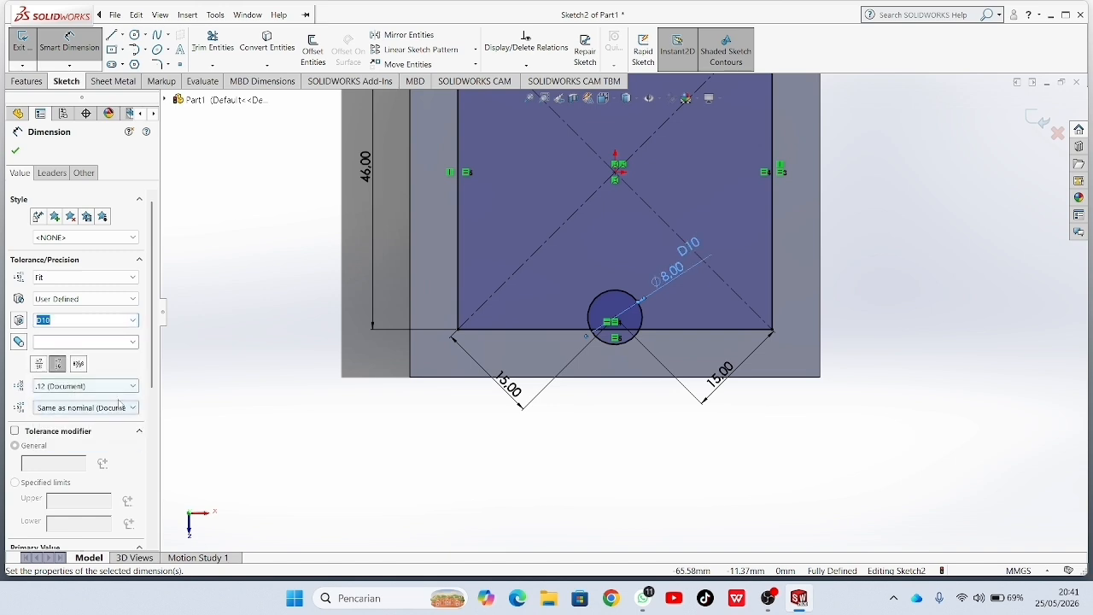
left_click(15, 151)
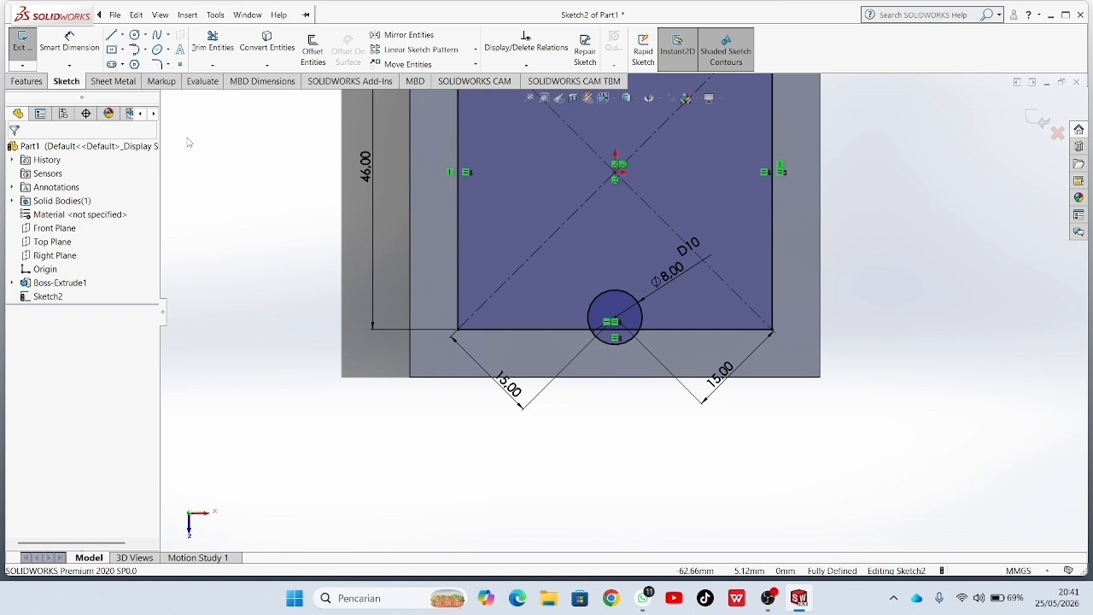
- Cut-extrude the full 8 mm circle contour as a blind cut 10 mm deep into the base
left_click(27, 81)
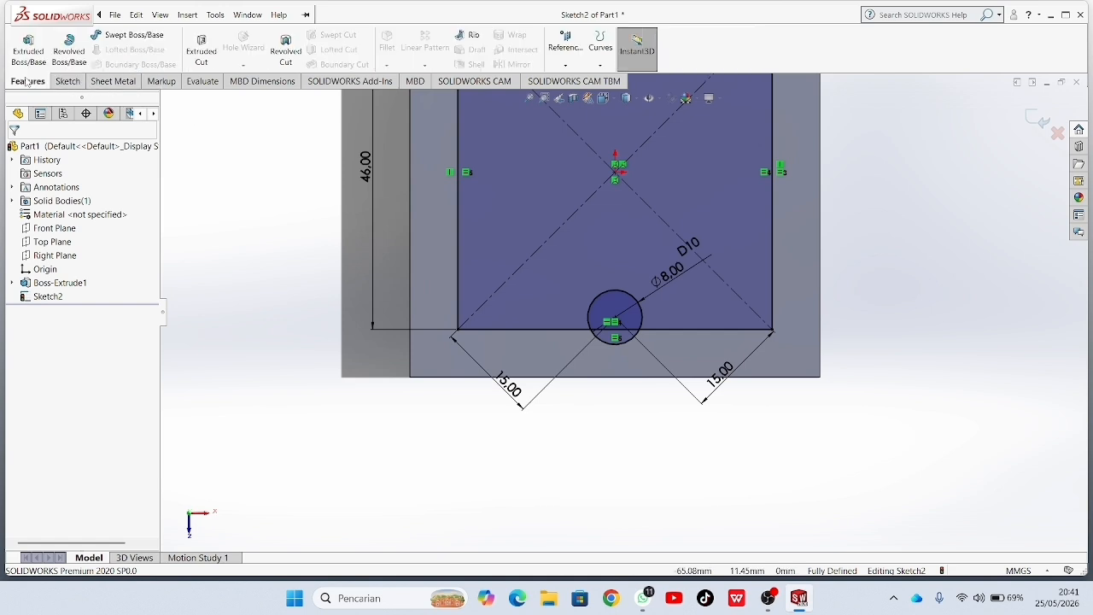
left_click(208, 51)
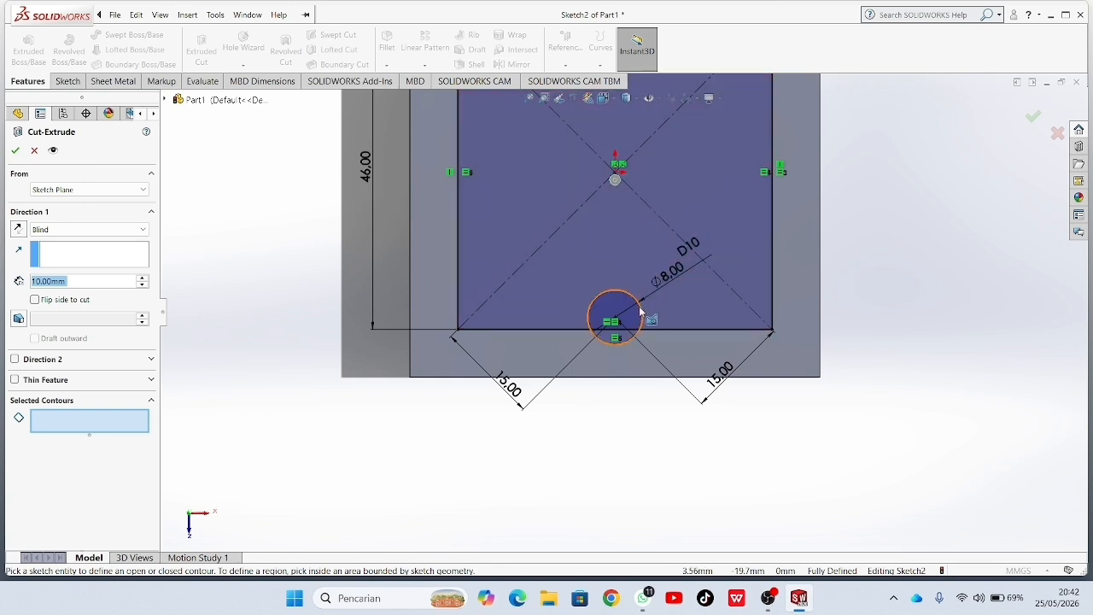
scroll(641, 313, "down", 2)
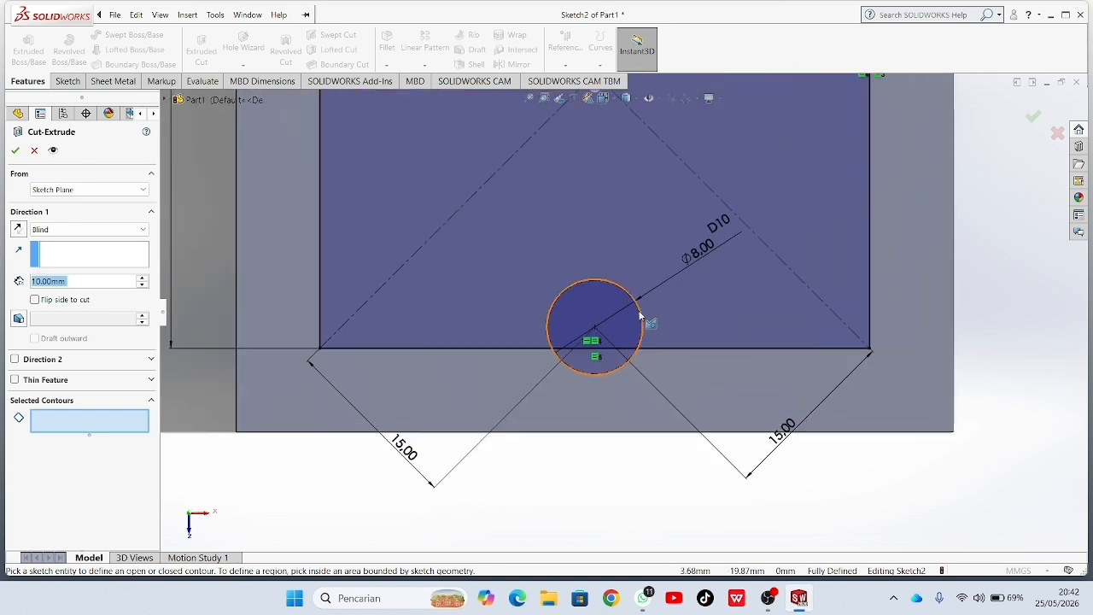
left_click(639, 314)
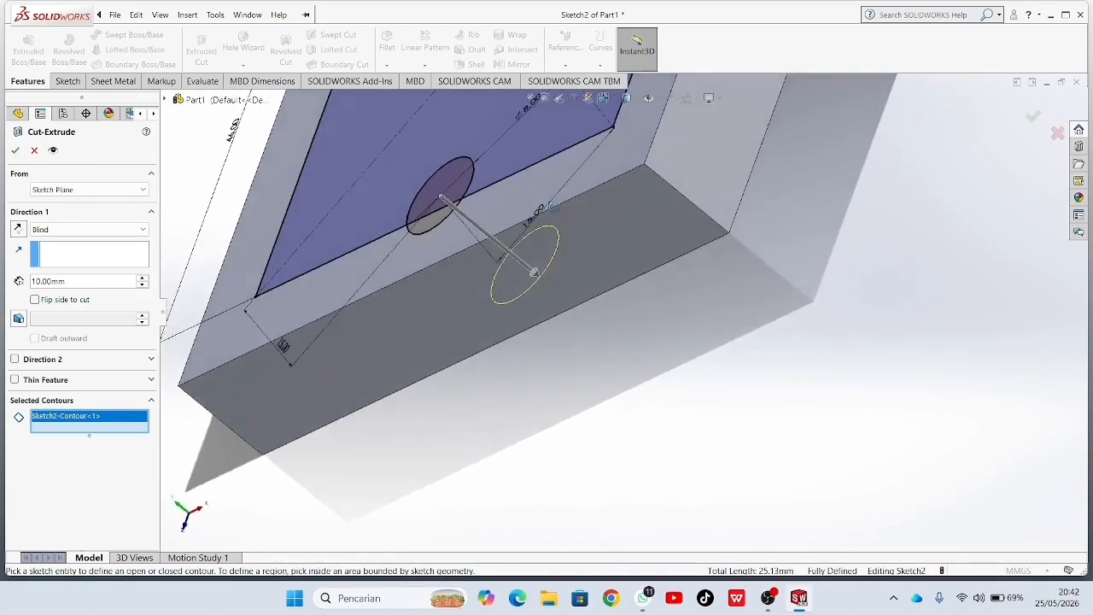
mouse_move(554, 205)
middle_mouse_down()
mouse_move(600, 223)
mouse_move(576, 273)
mouse_move(654, 256)
mouse_move(636, 256)
middle_mouse_up()
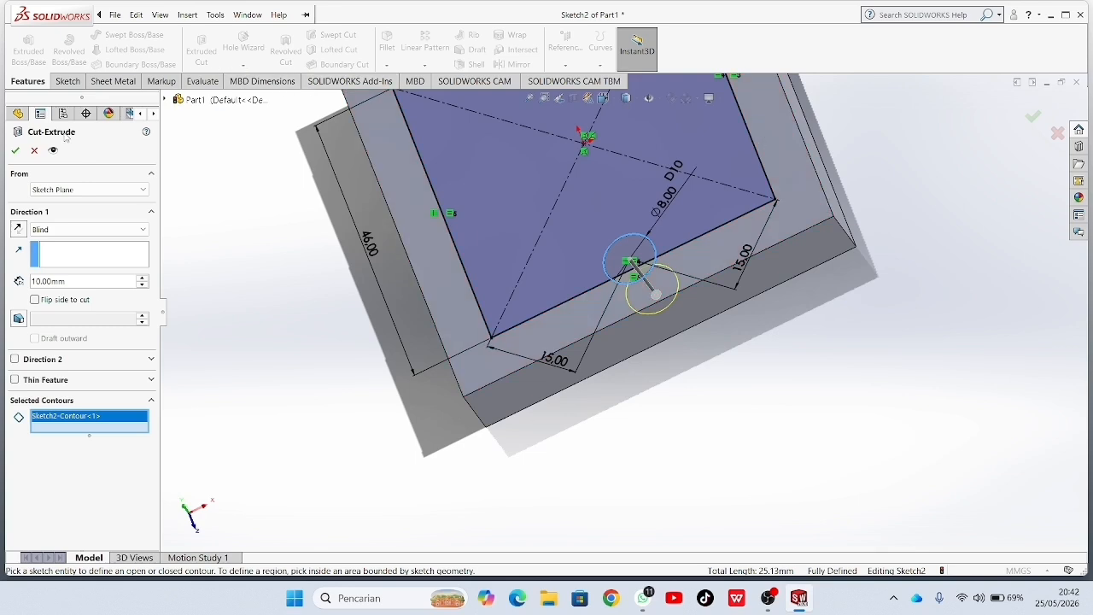
left_click(15, 149)
middle_click_drag(727, 351, 168, 174)
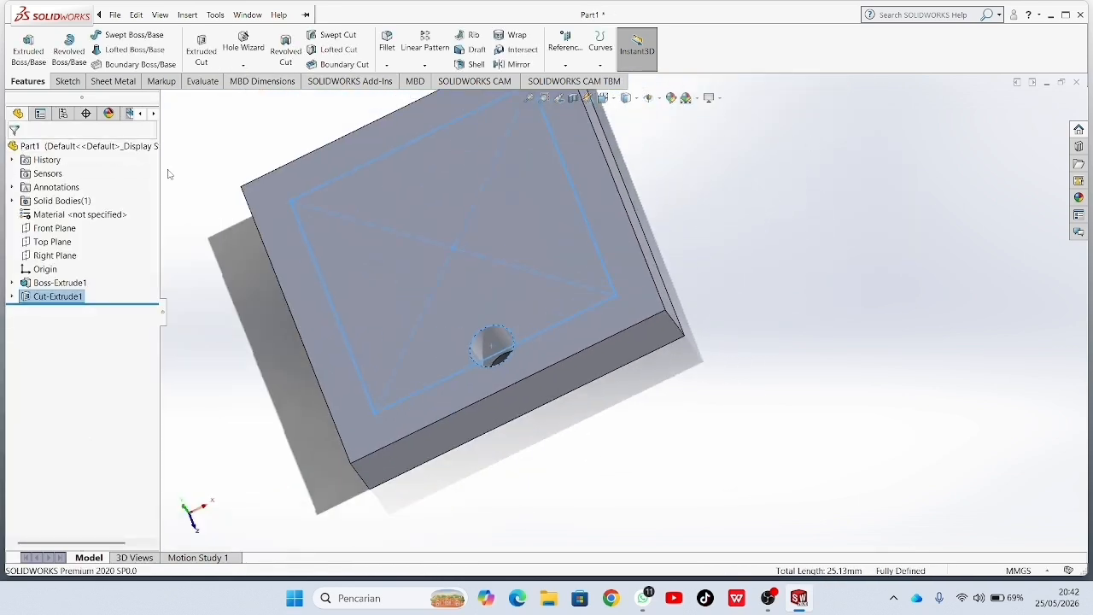
- Show the sketch belonging to the hole cut so its square and diagonals can be referenced
left_click(12, 296)
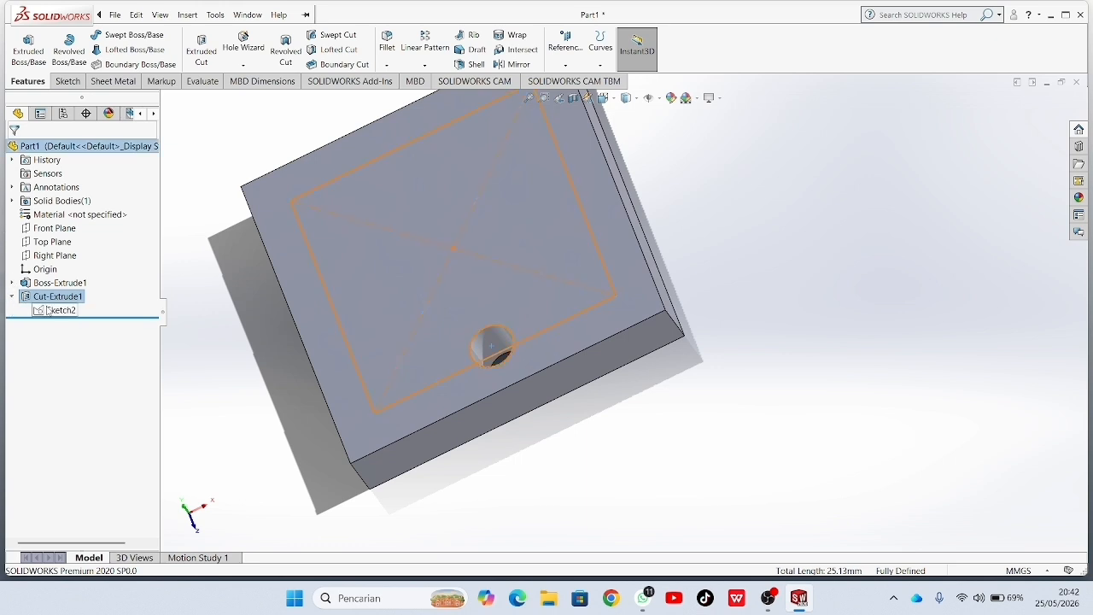
left_click(53, 310)
left_click(57, 290)
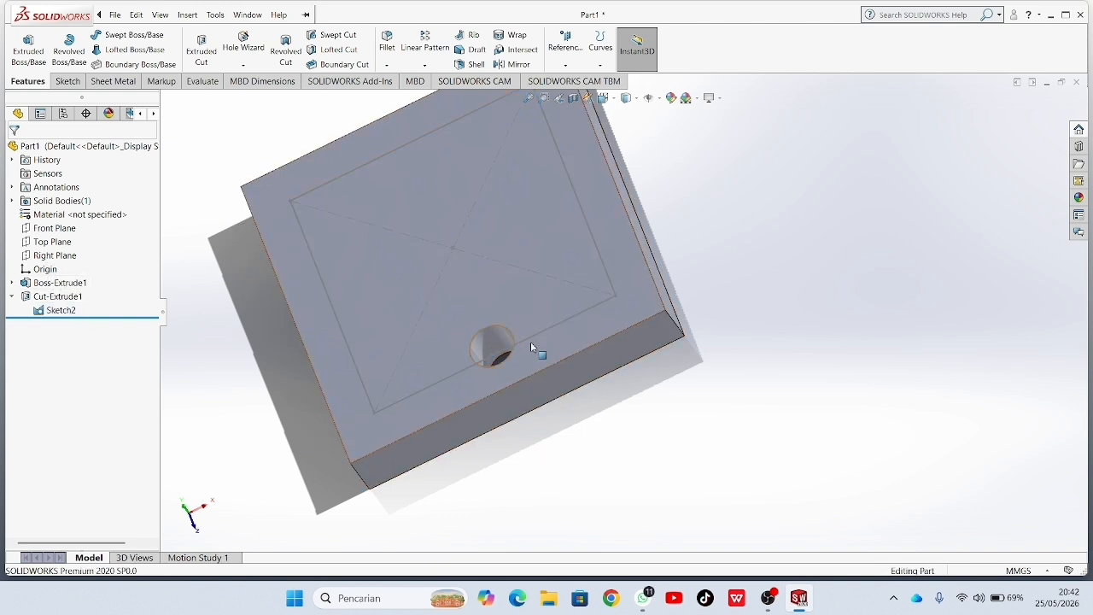
- Start a Linear Pattern using the sketch's two diagonal construction lines as Direction 1 and Direction 2
middle_click_drag(531, 342, 479, 234)
right_click(529, 222)
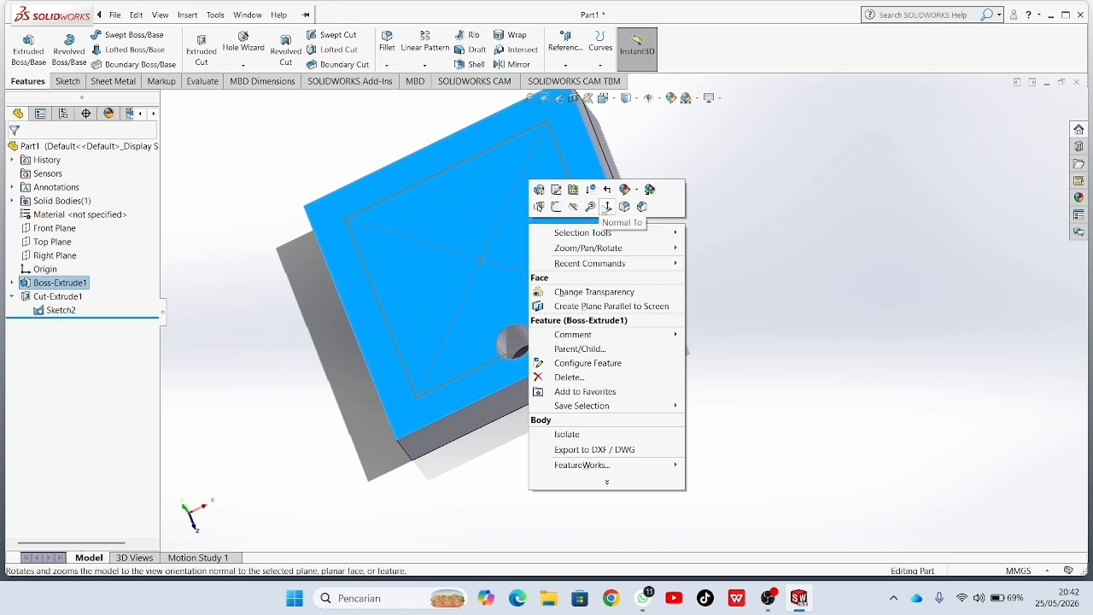
left_click(607, 206)
left_click(879, 288)
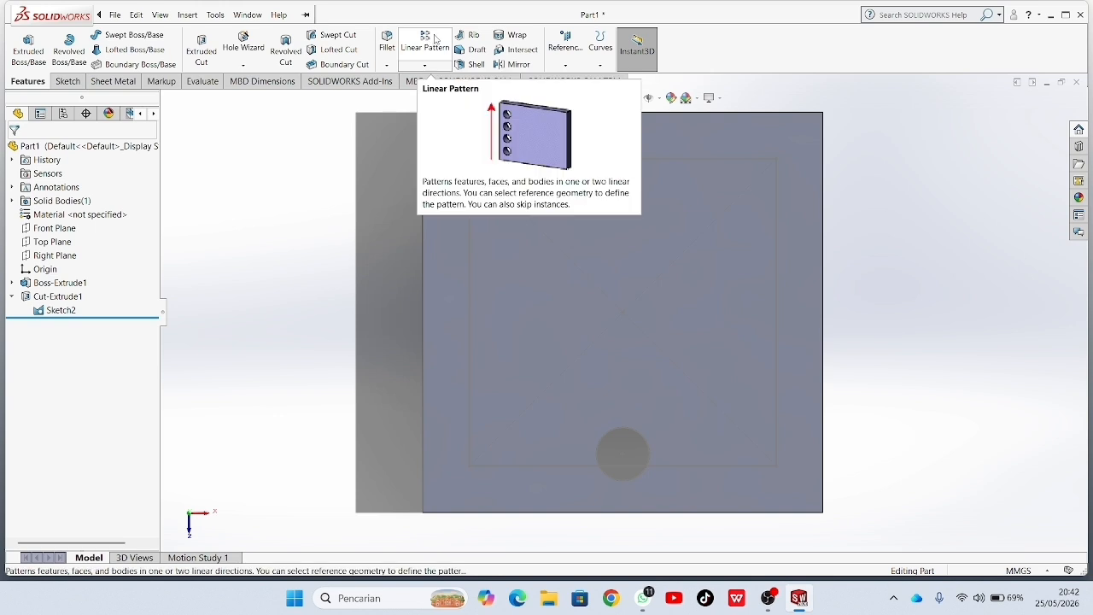
left_click(434, 39)
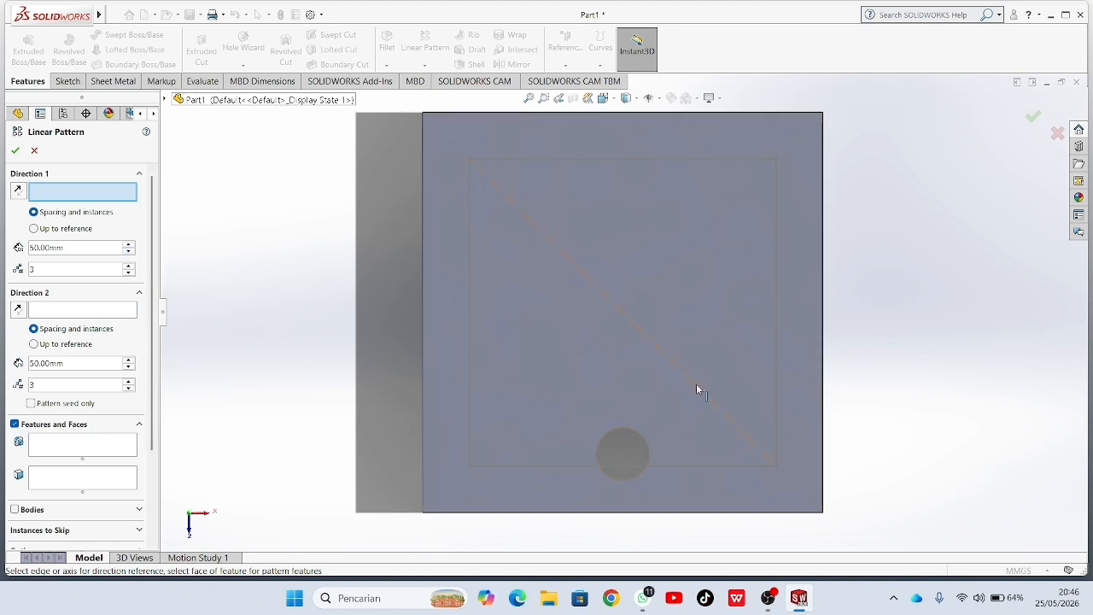
left_click(697, 387)
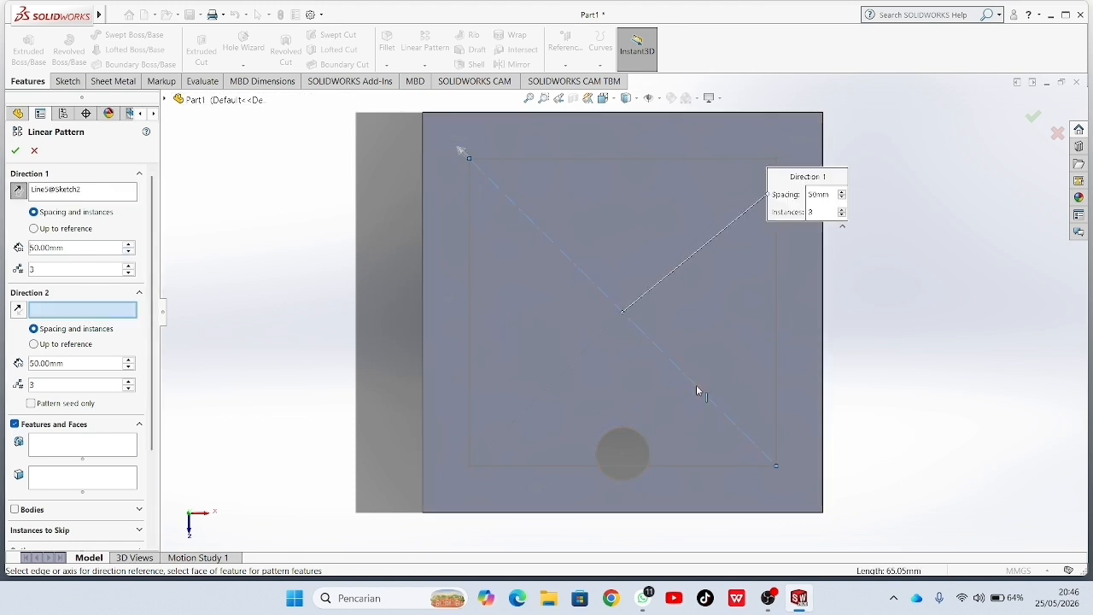
left_click(557, 376)
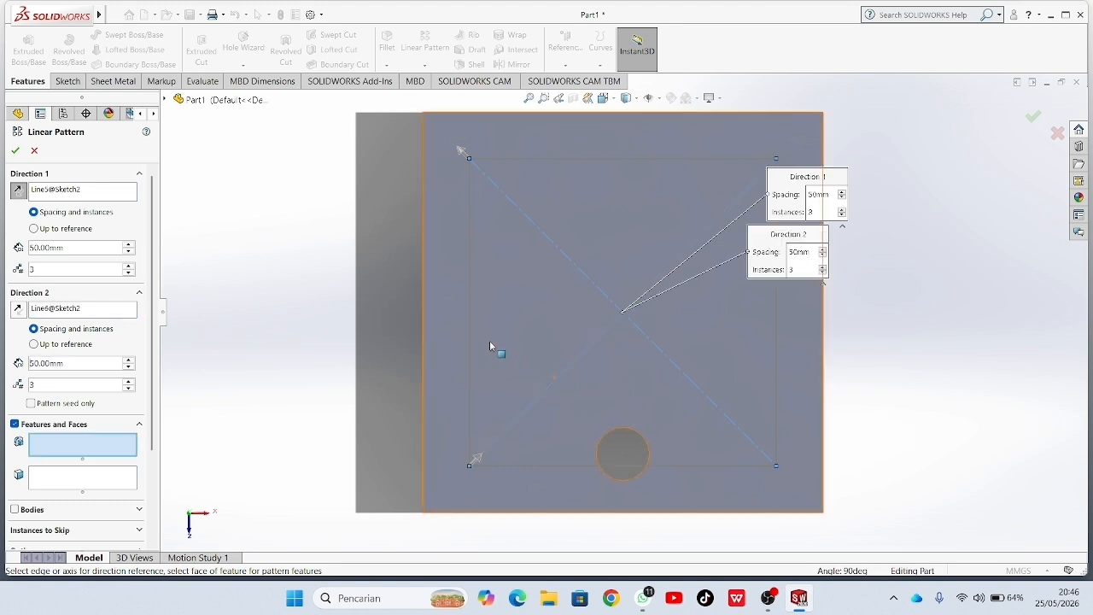
- Set the linear pattern's spacing to 15 mm in both Direction 1 and Direction 2
left_click(88, 246)
key("BackSpace")
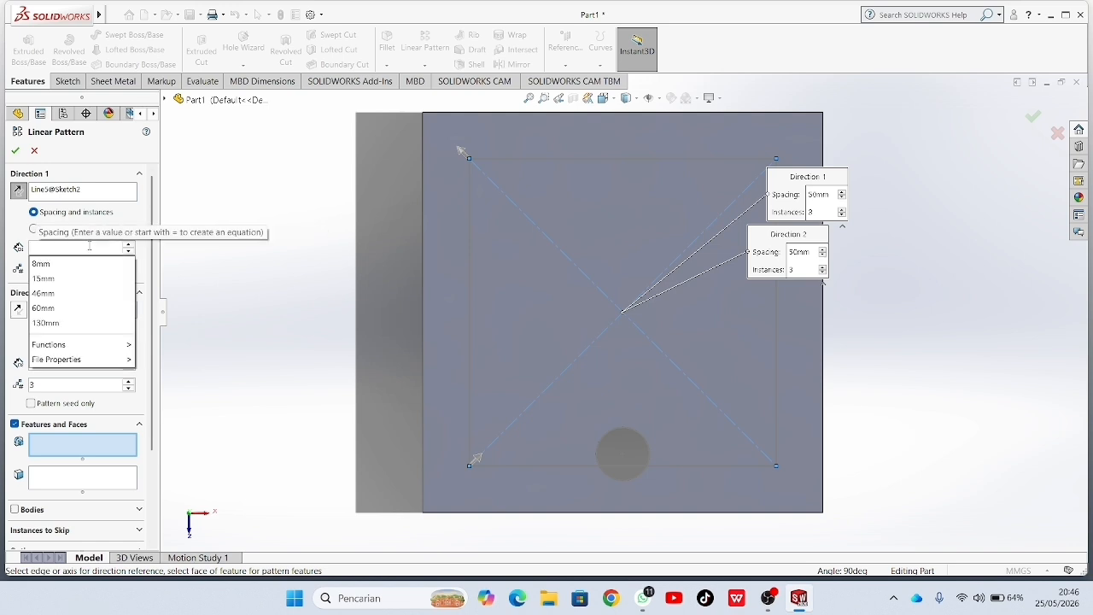
type("15")
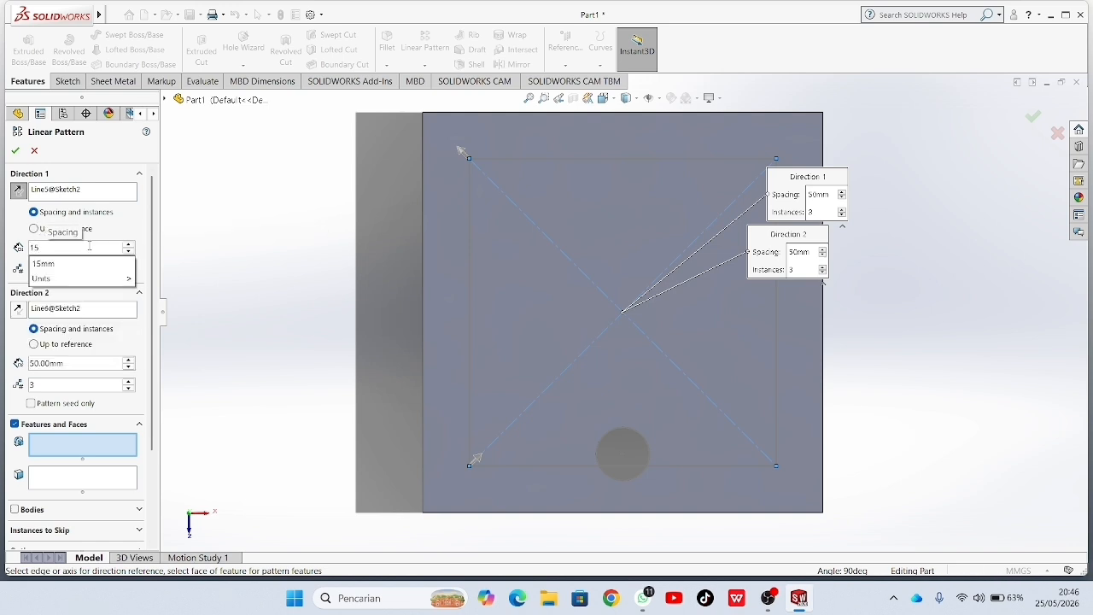
key("Return")
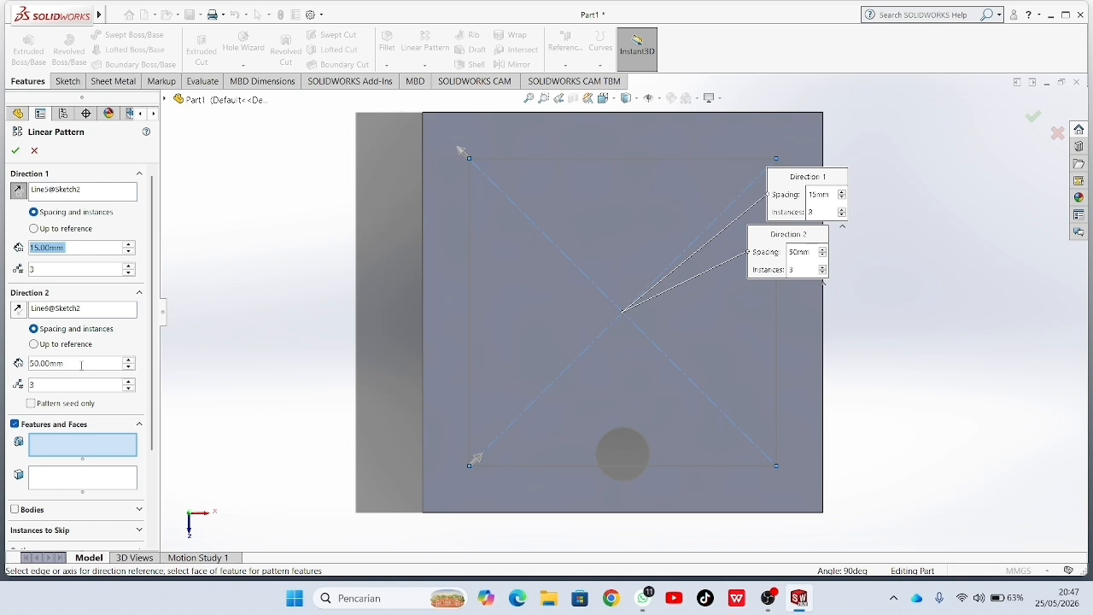
left_click(82, 365)
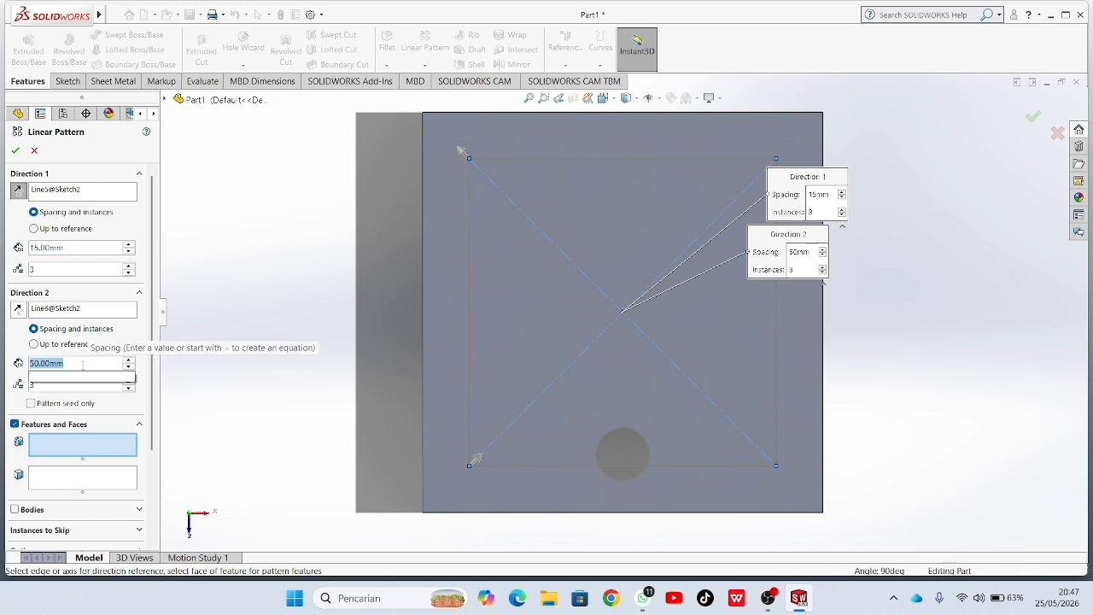
type("15")
key("Return")
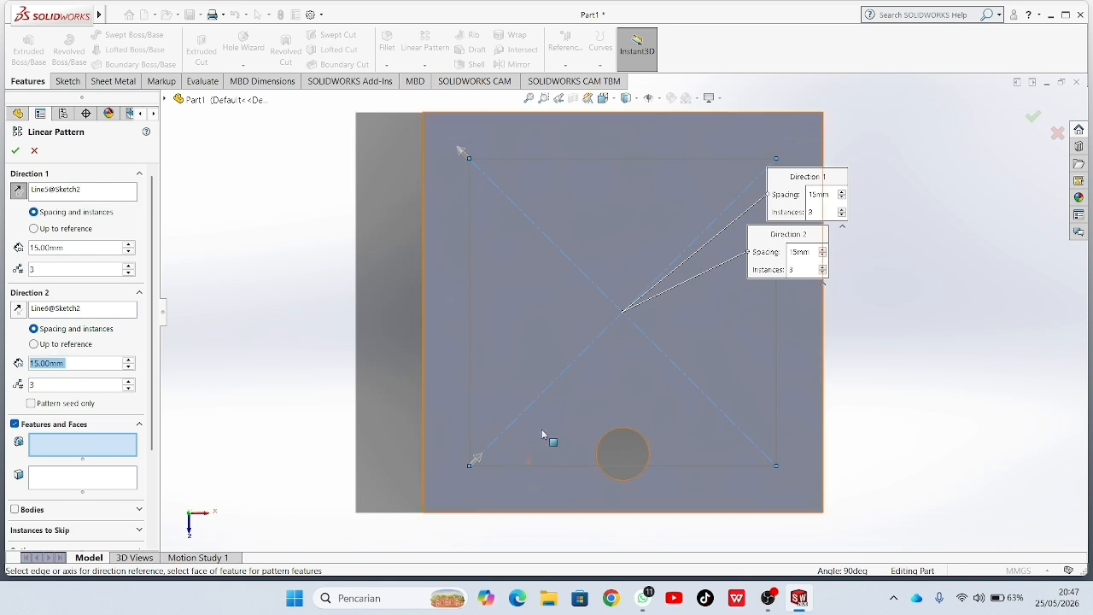
- Choose the 8 mm hole cut as the feature to pattern and complete the 3 by 3 linear pattern
middle_click_drag(649, 444, 633, 385)
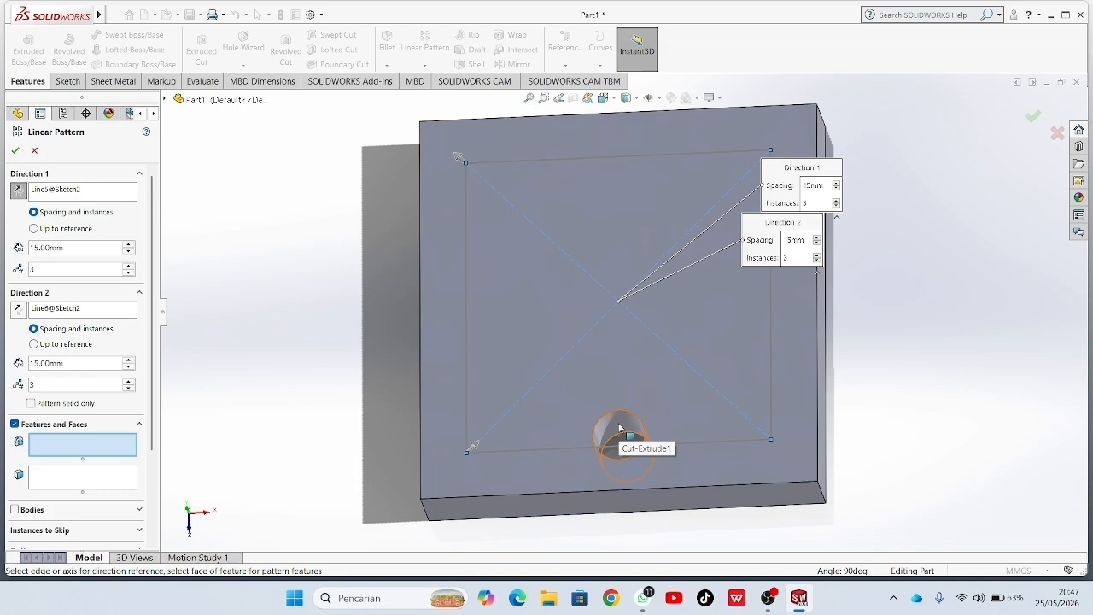
left_click(620, 423)
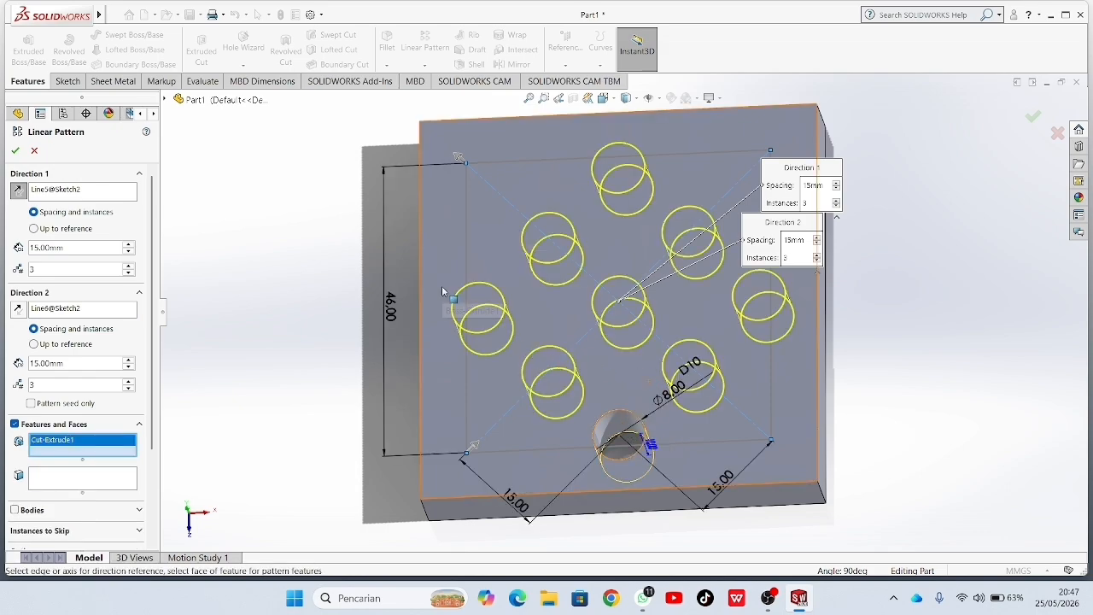
middle_click_drag(558, 300, 531, 323)
left_click(15, 150)
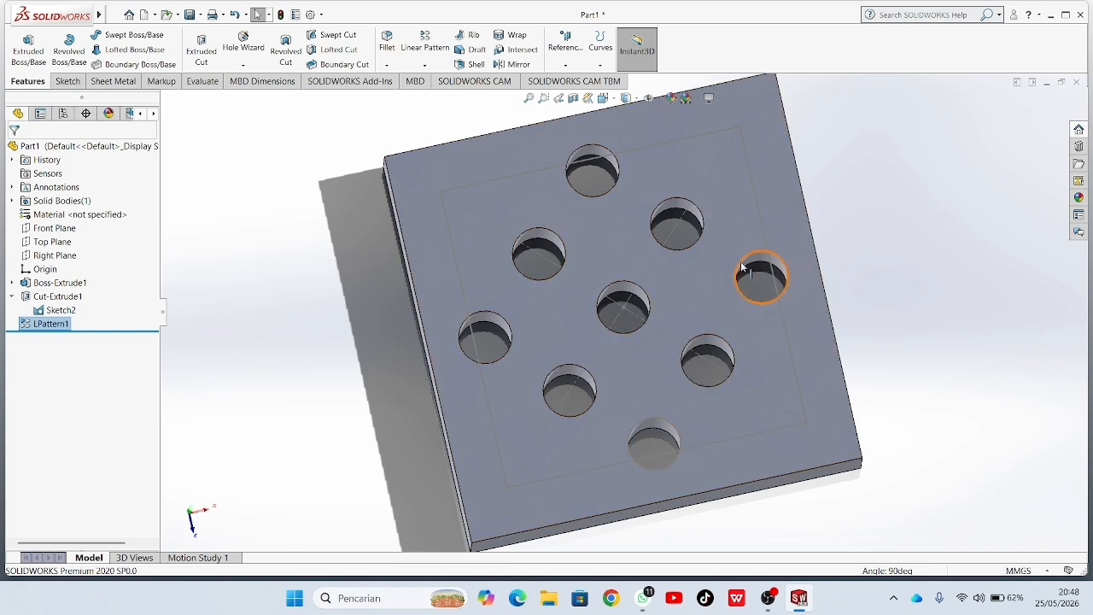
- Define a Hole Wizard counterbore of ISO type Hex Socket Head ISO 4762 in size M5
left_click(248, 55)
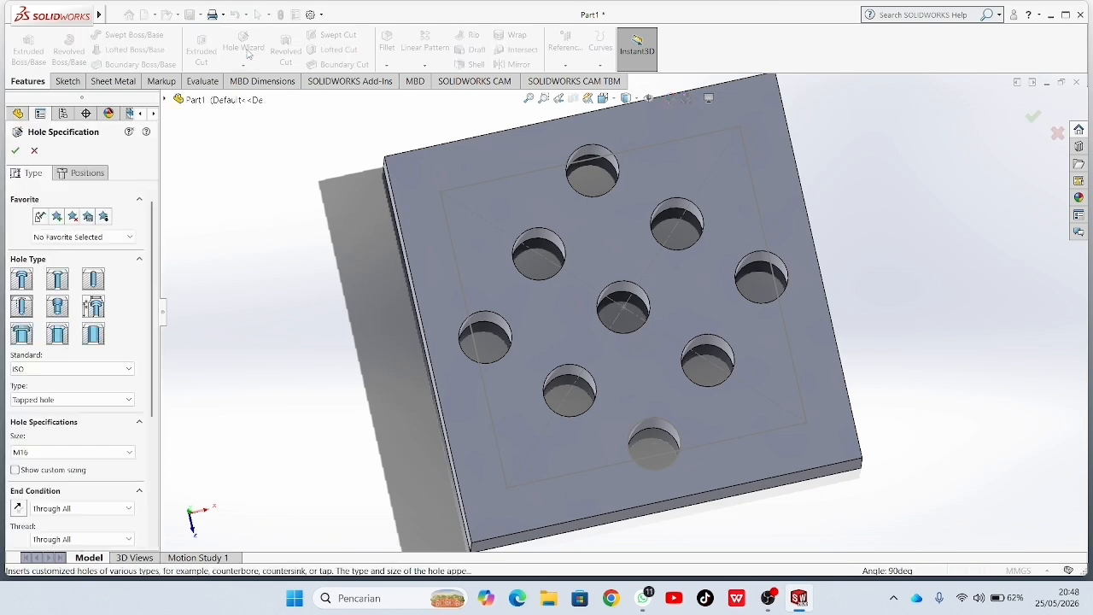
left_click(21, 280)
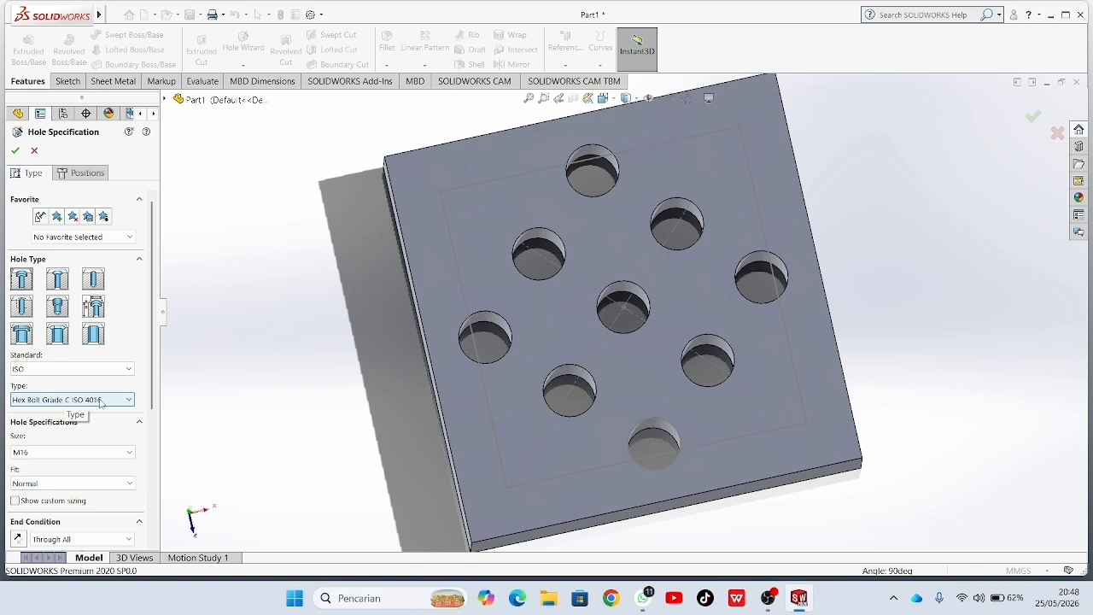
left_click(130, 401)
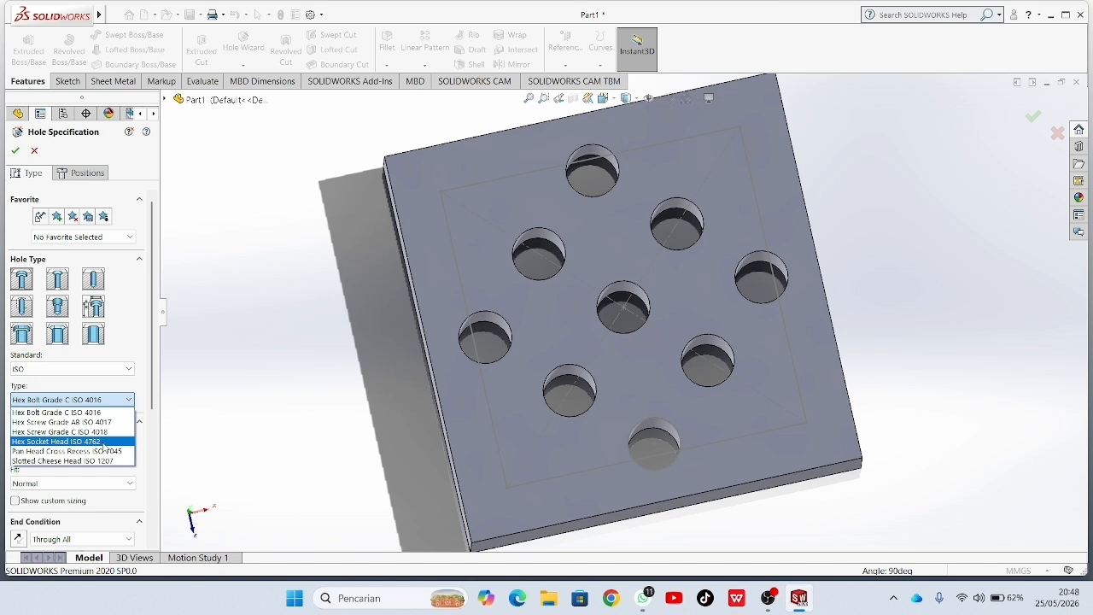
left_click(102, 441)
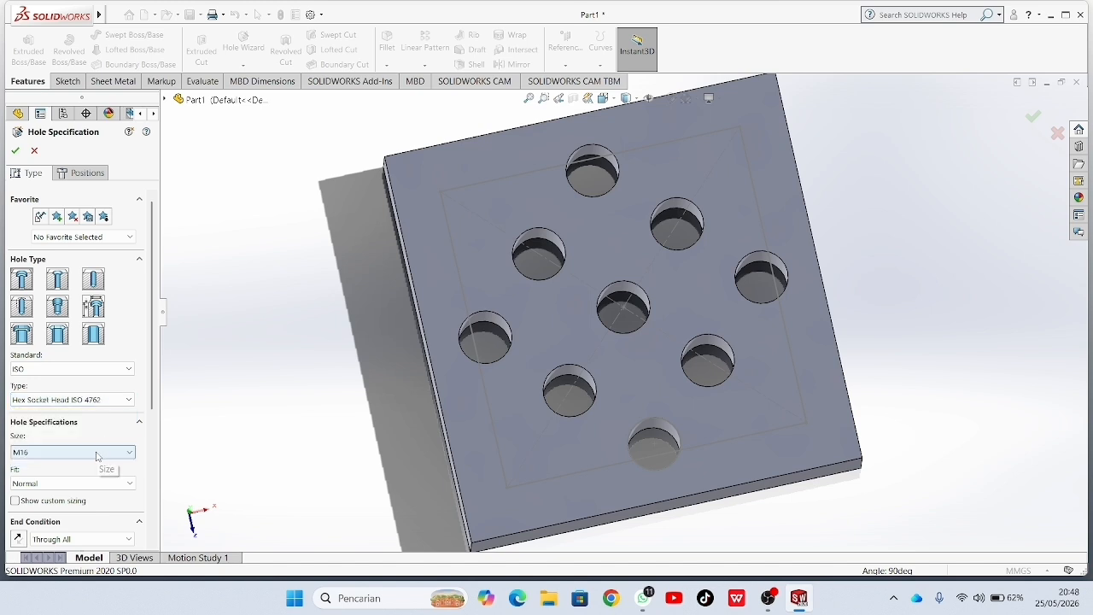
left_click(95, 454)
scroll(81, 492, "up", 3)
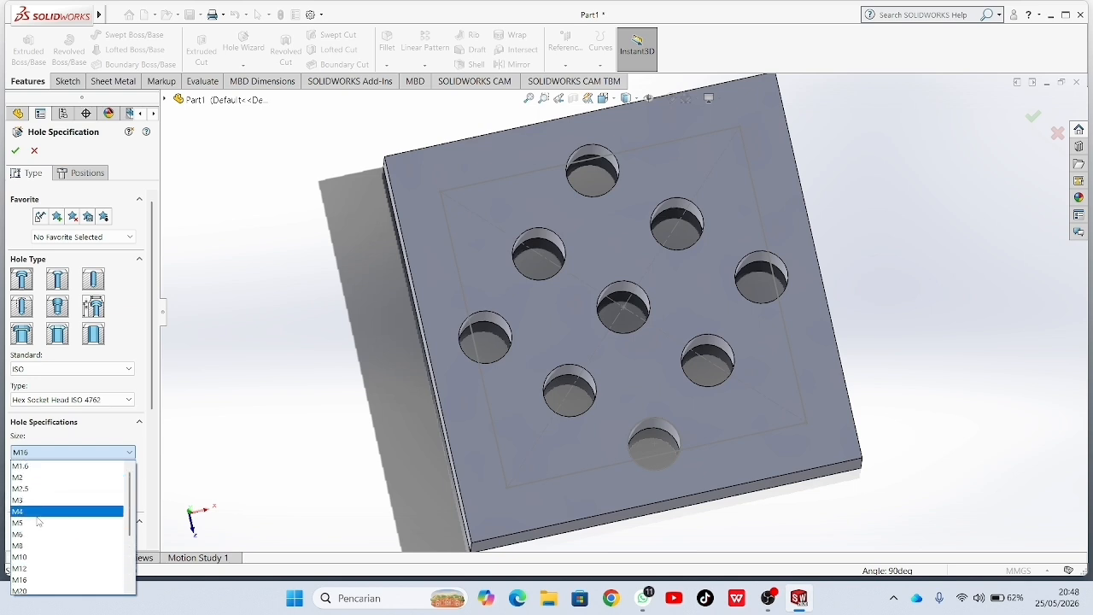
left_click(35, 521)
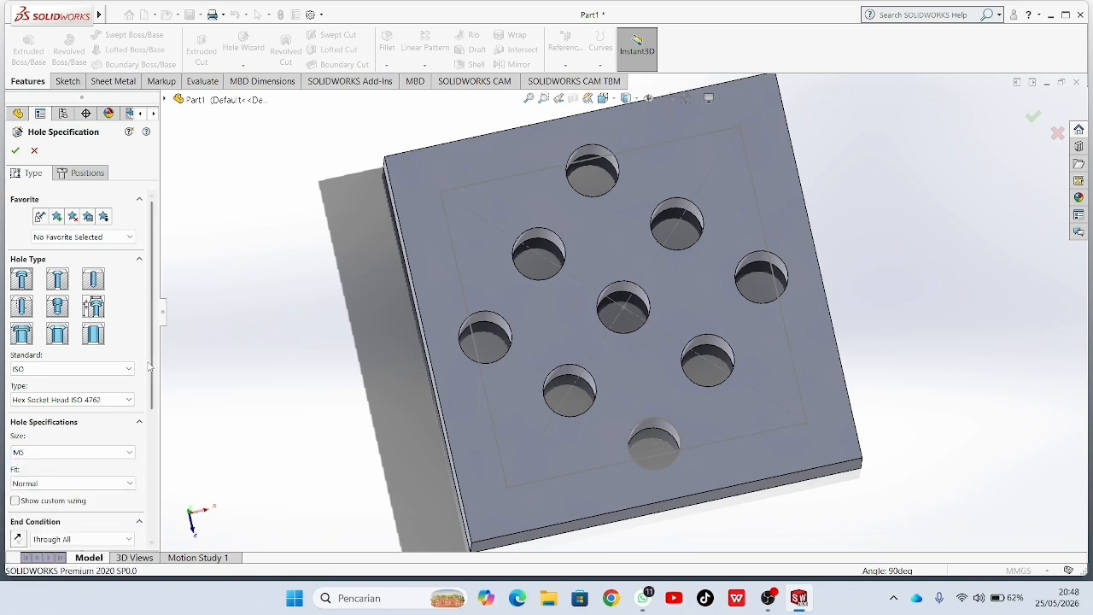
- Position the counterbore holes with a 3D sketch on the four corners of the 46 mm square on the top face
left_click(99, 176)
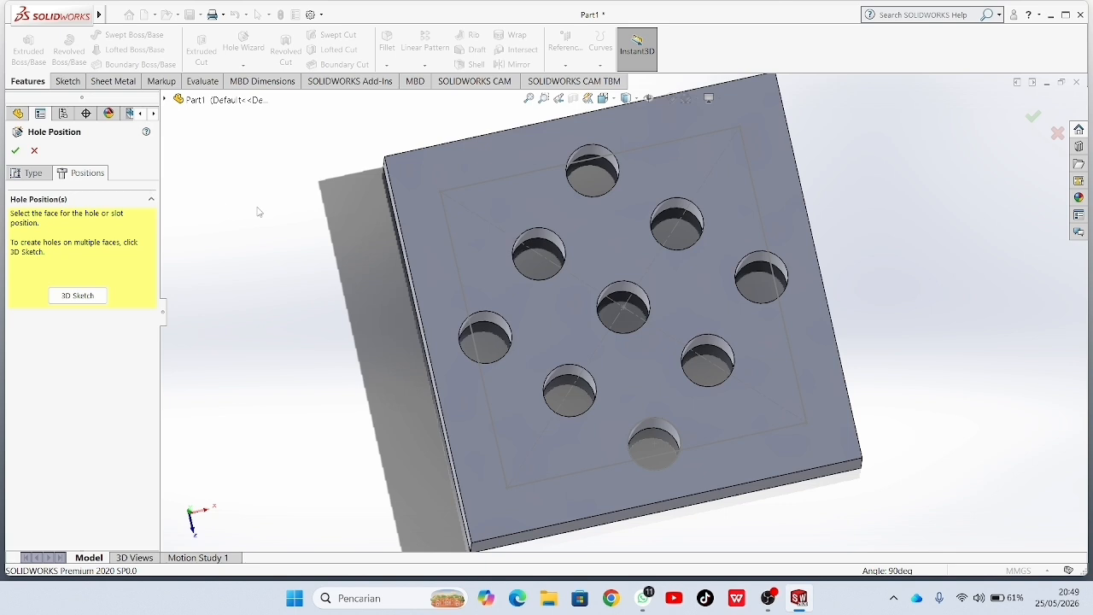
left_click(65, 297)
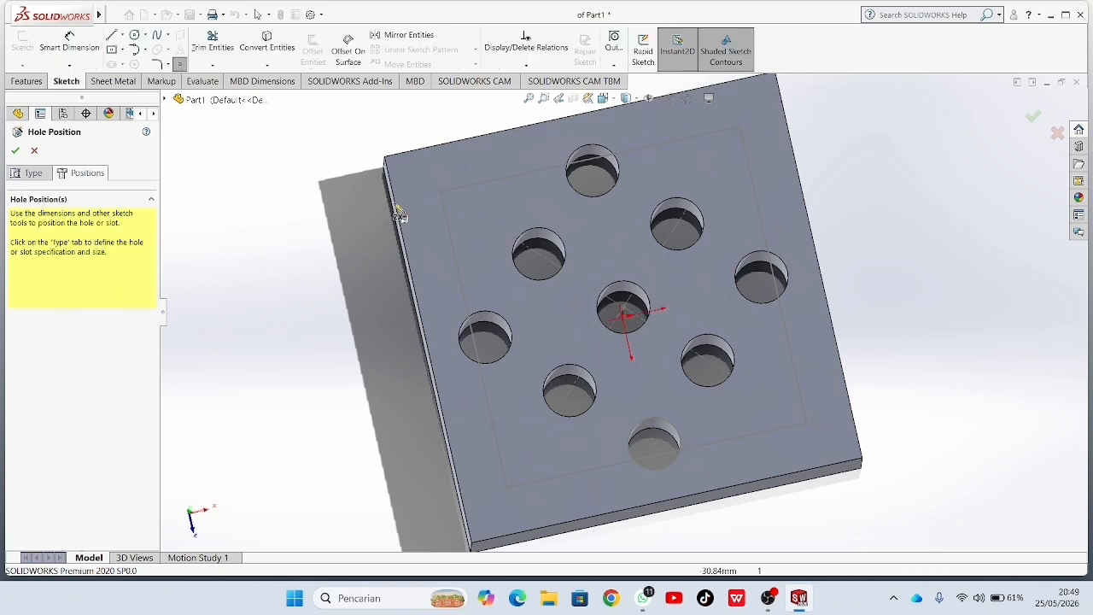
left_click(436, 197)
left_click(438, 196)
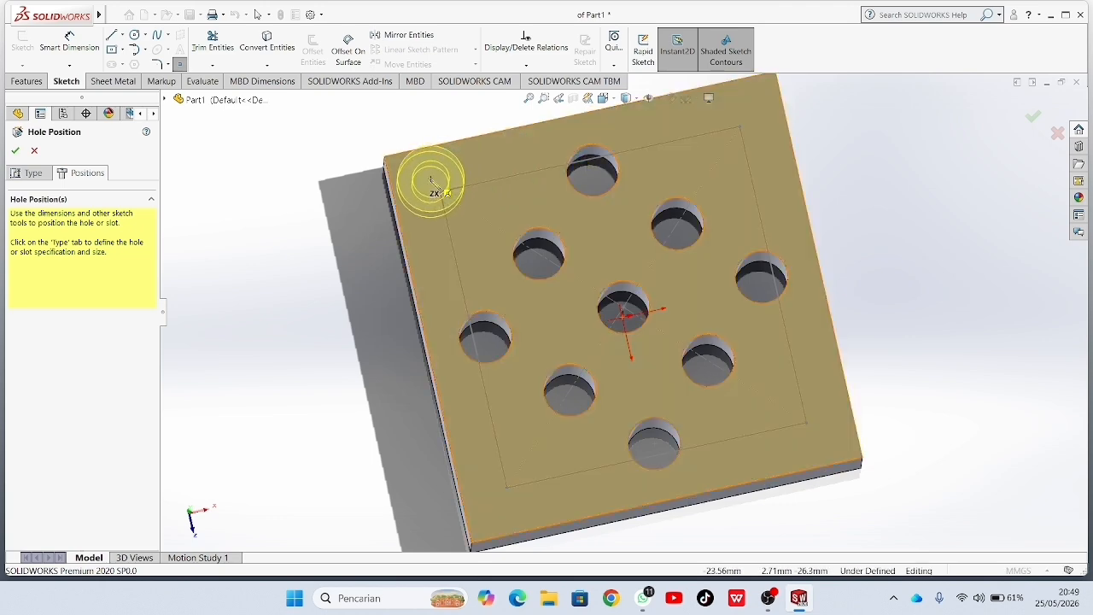
left_click(439, 191)
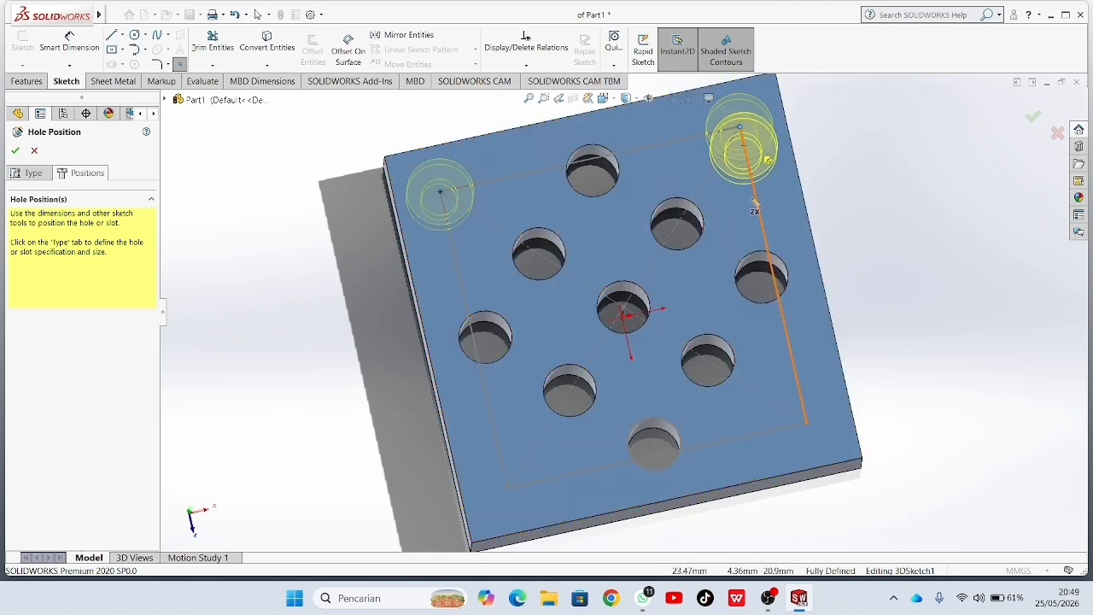
left_click(739, 128)
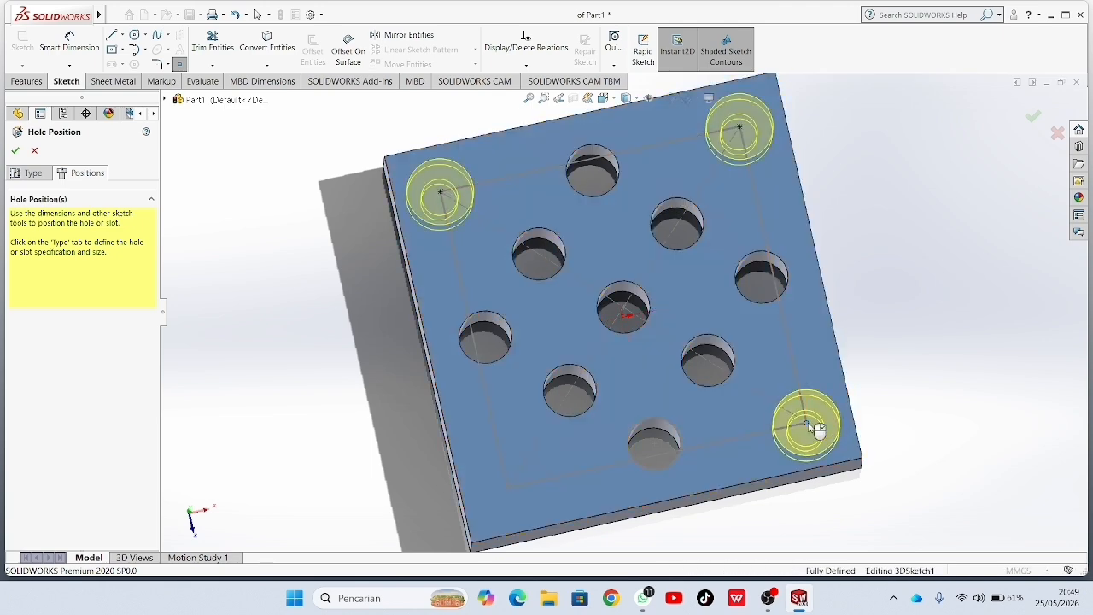
left_click(807, 423)
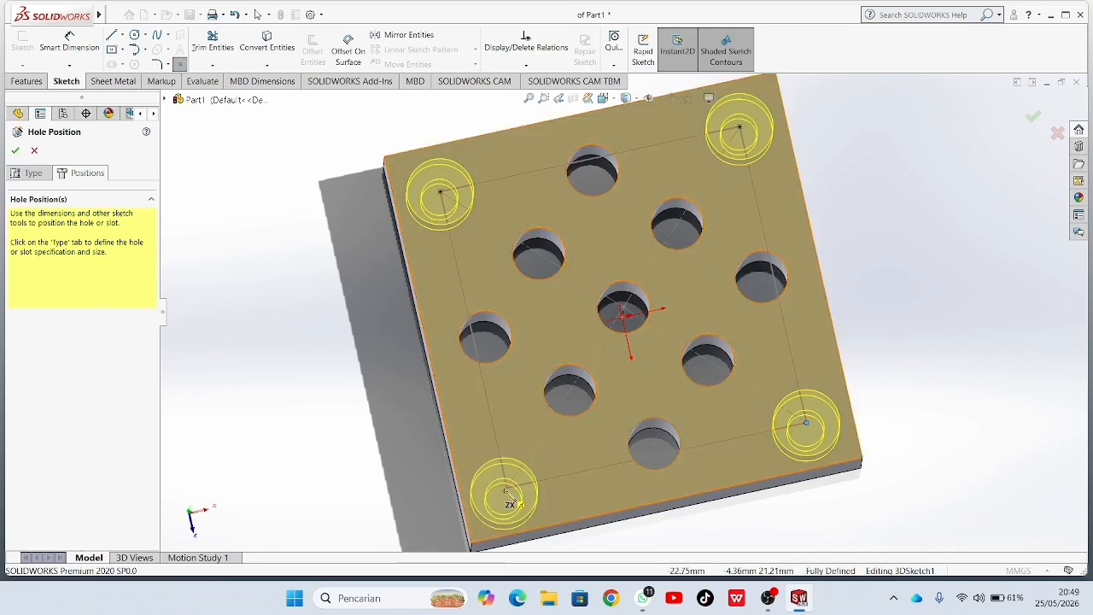
left_click(508, 486)
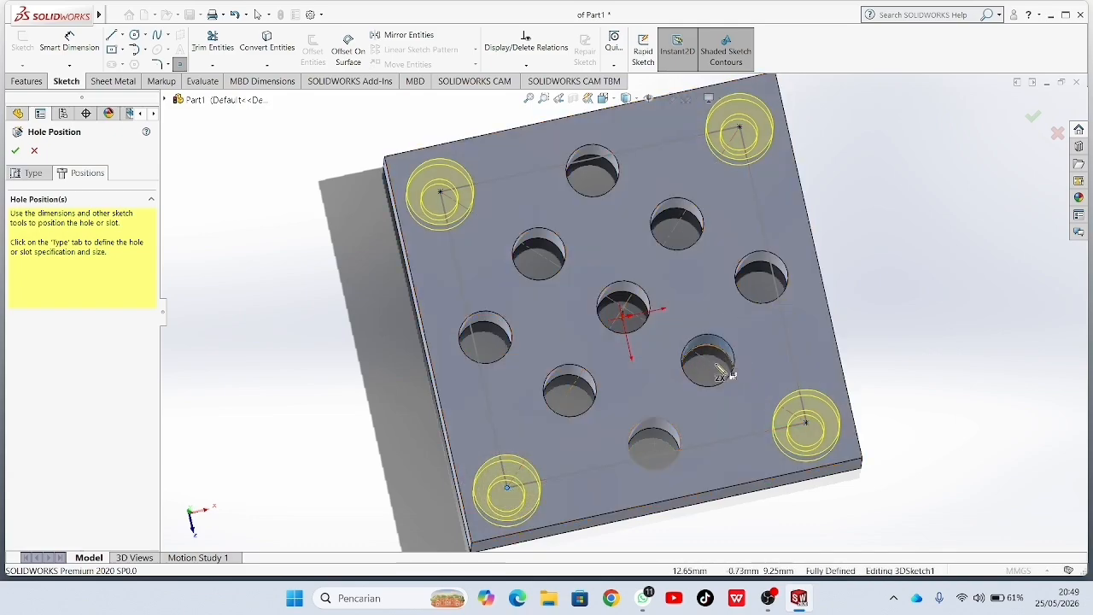
middle_click_drag(675, 376, 640, 434)
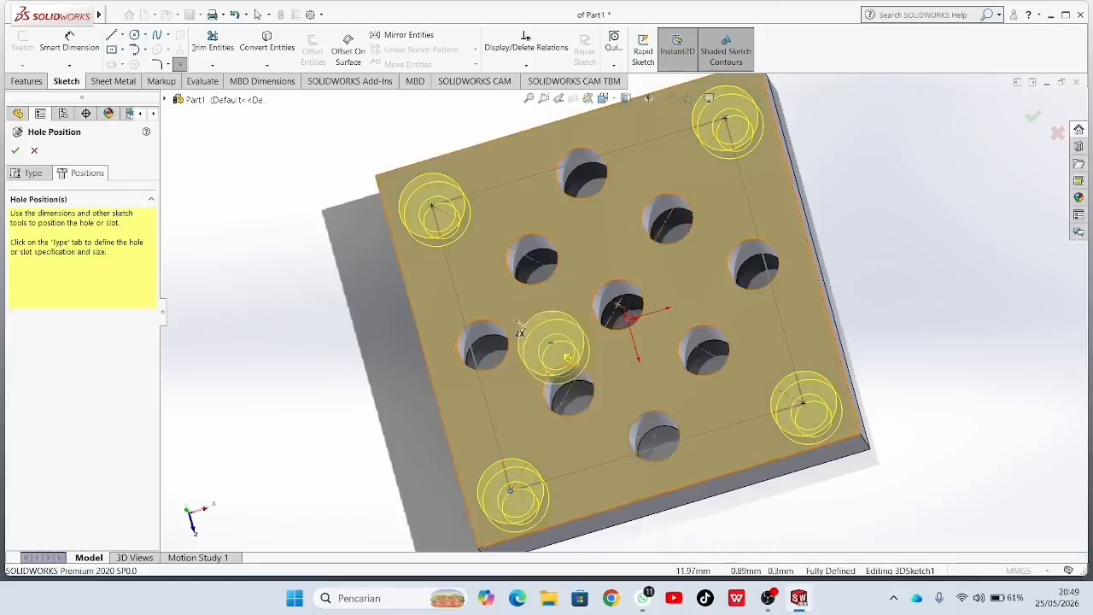
- Finish the M5 counterbore feature at the four corners of the plate
left_click(14, 150)
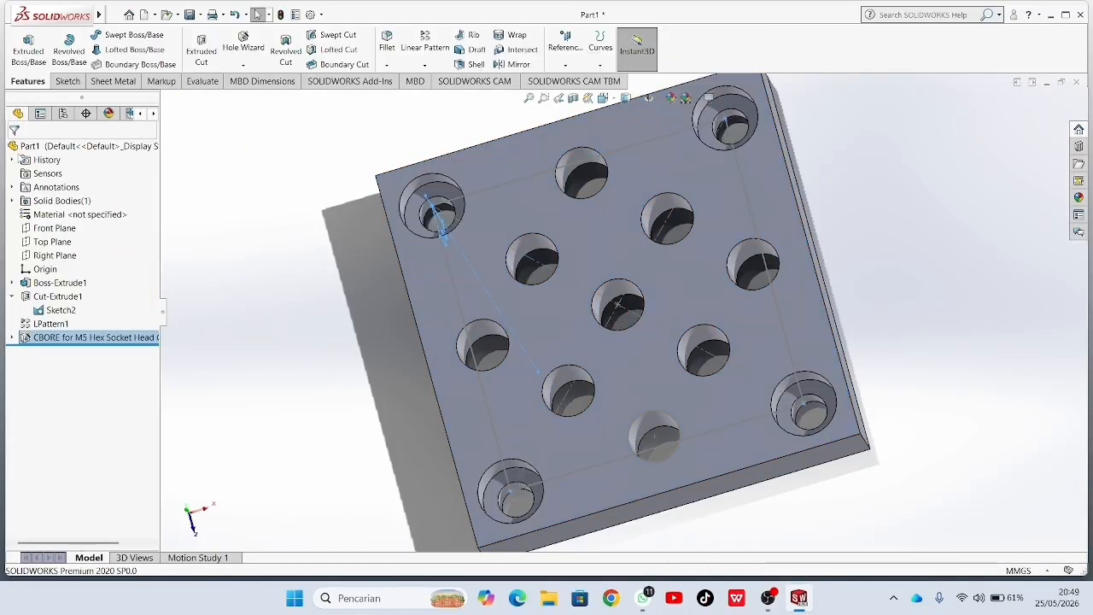
middle_click_drag(908, 200, 909, 244)
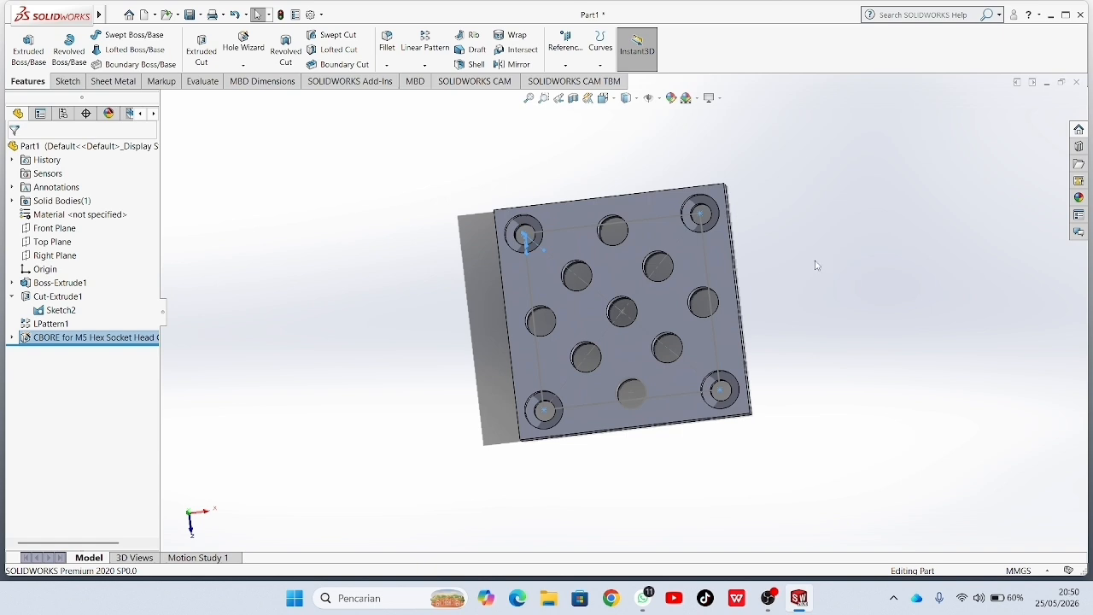
- Rename the part's Default configuration as top
left_click(64, 114)
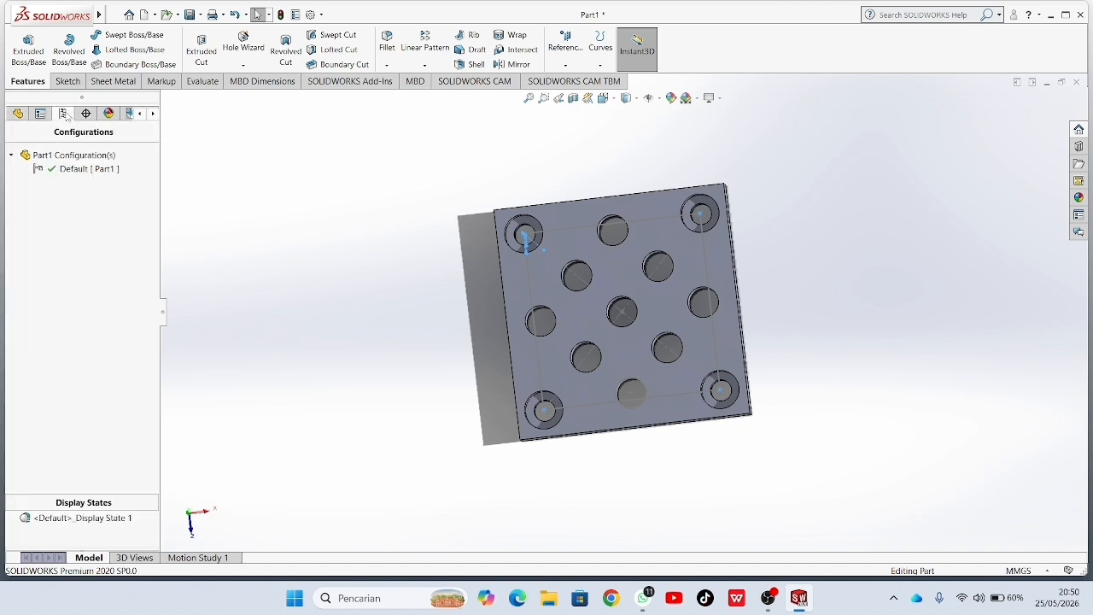
right_click(82, 174)
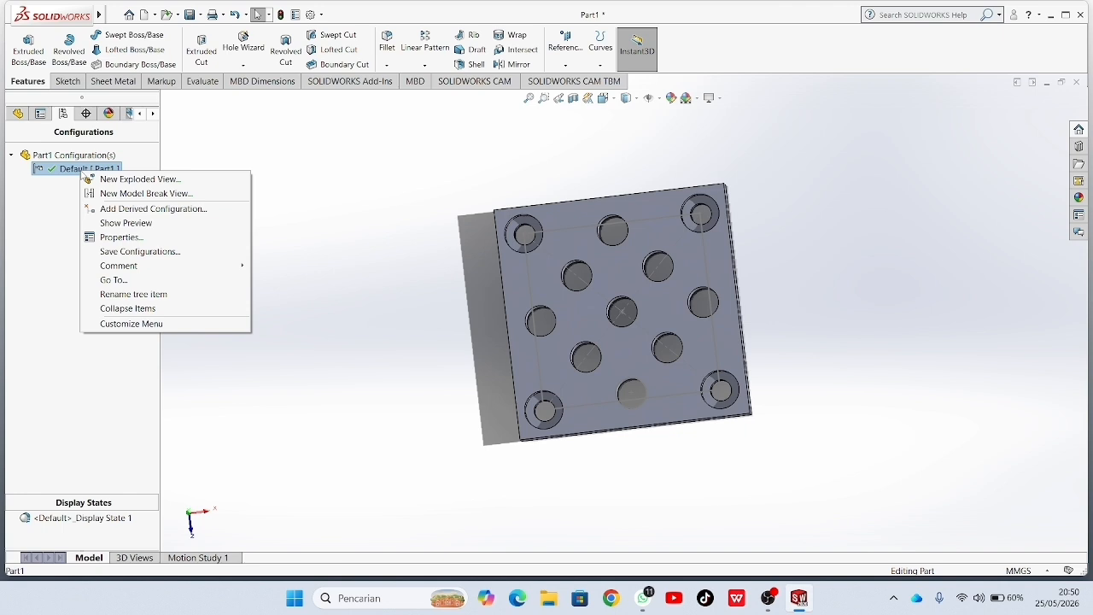
left_click(122, 294)
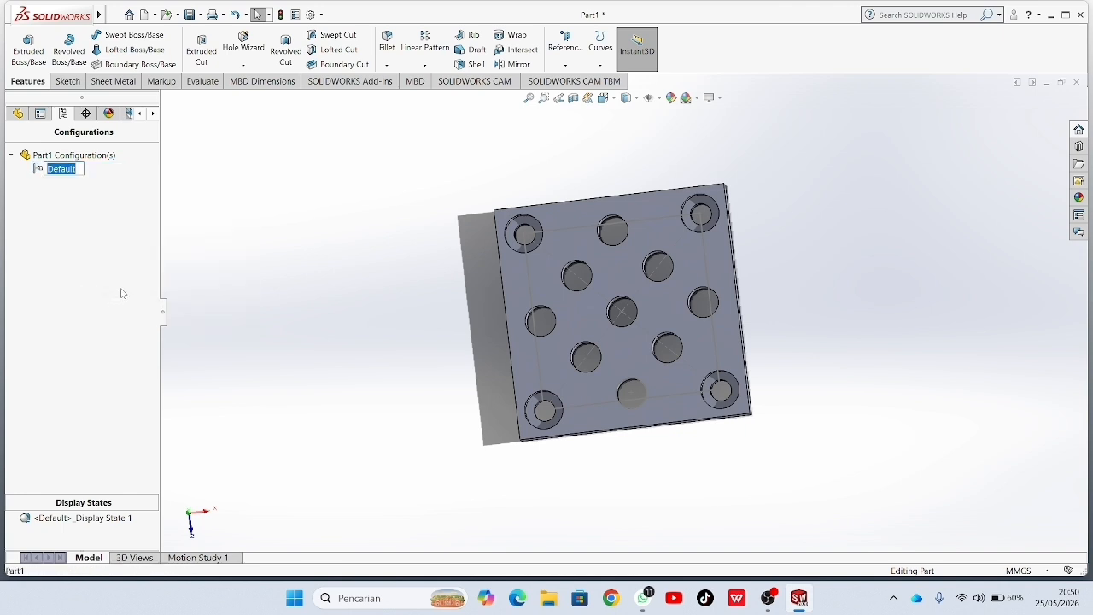
key("BackSpace")
key("Return")
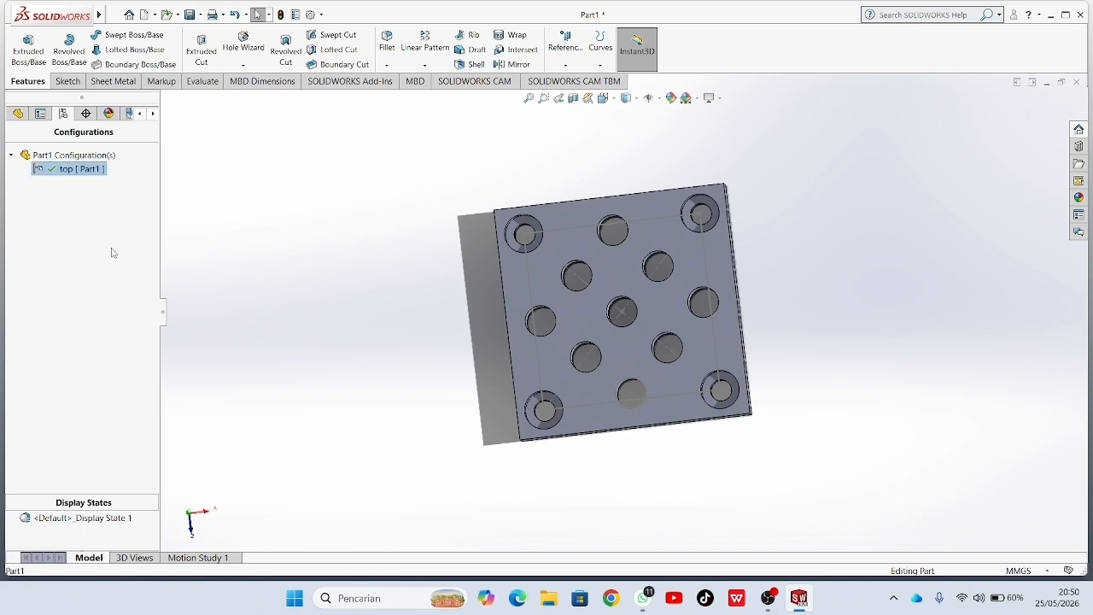
- Add a new configuration named bottom to the part
right_click(50, 155)
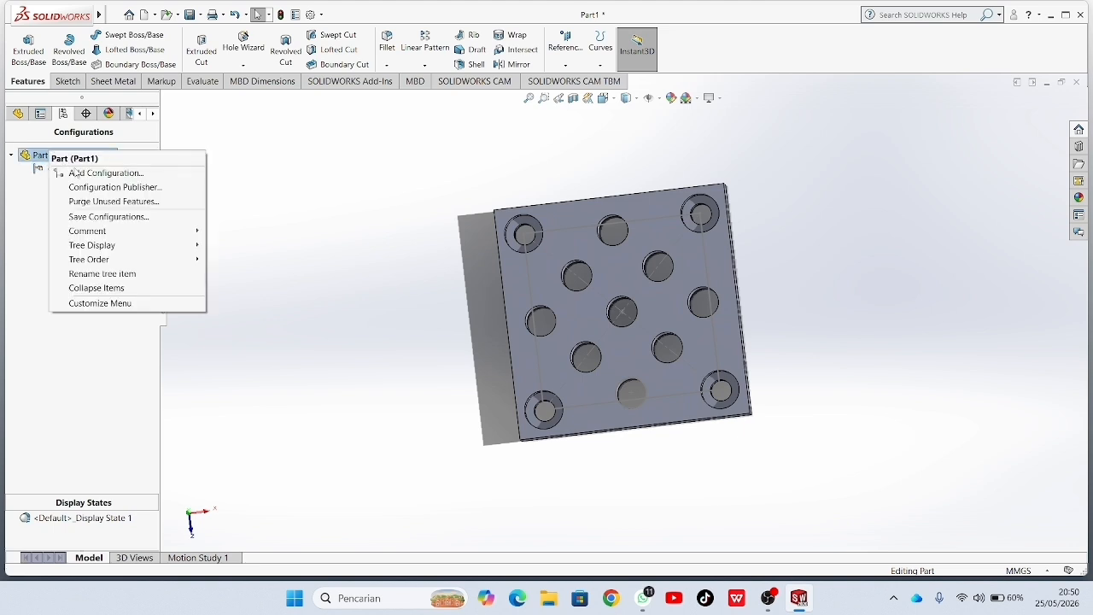
left_click(92, 173)
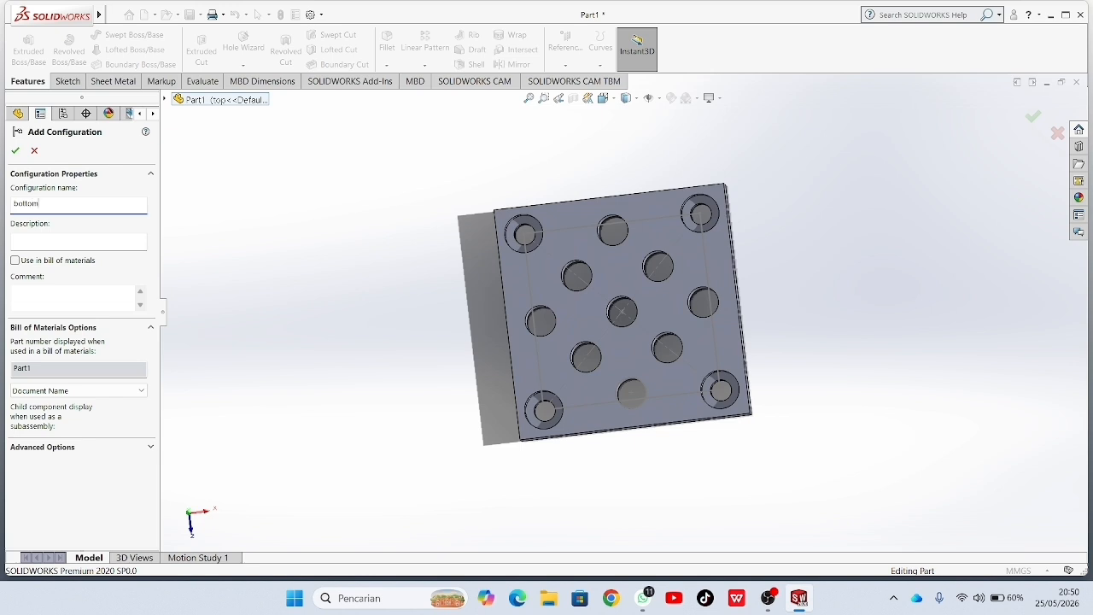
left_click(16, 150)
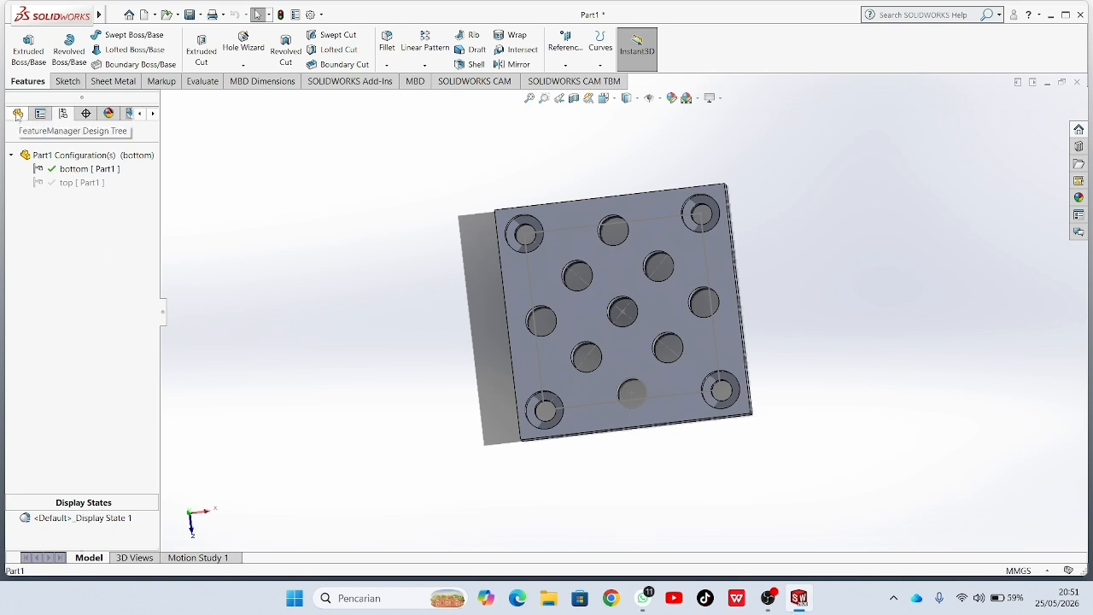
- Suppress the 8 mm hole cut with its linear pattern and the M5 counterbores in the bottom configuration
left_click(18, 113)
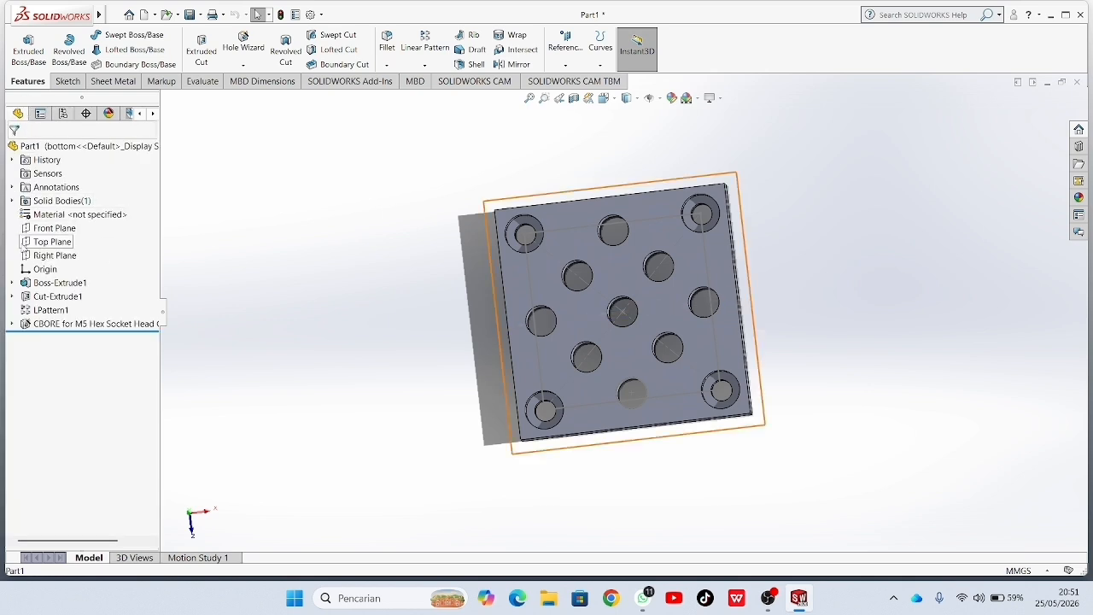
right_click(32, 313)
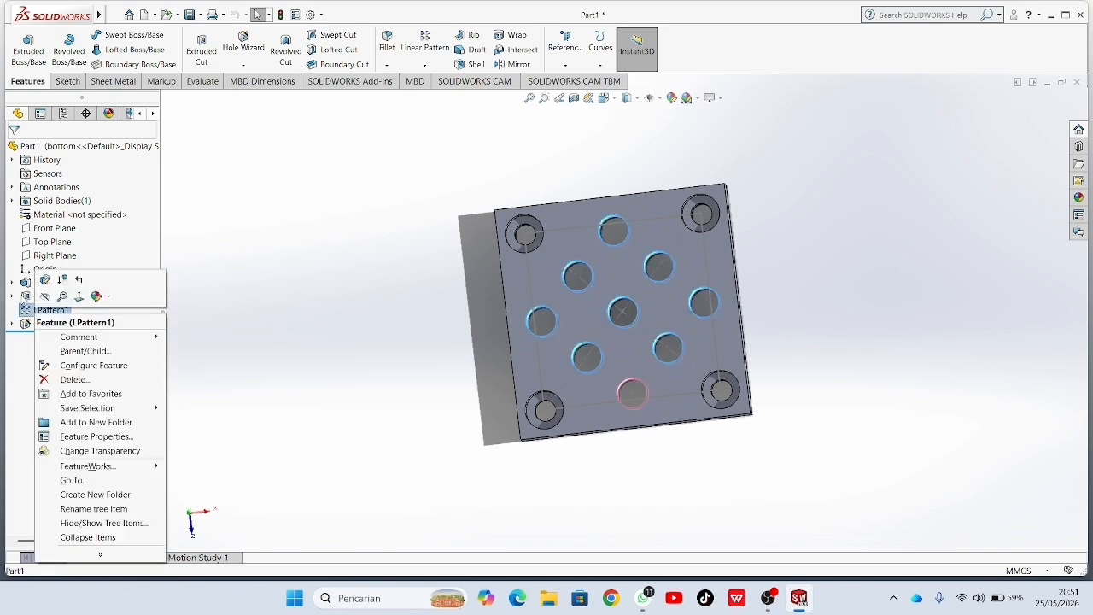
left_click(271, 313)
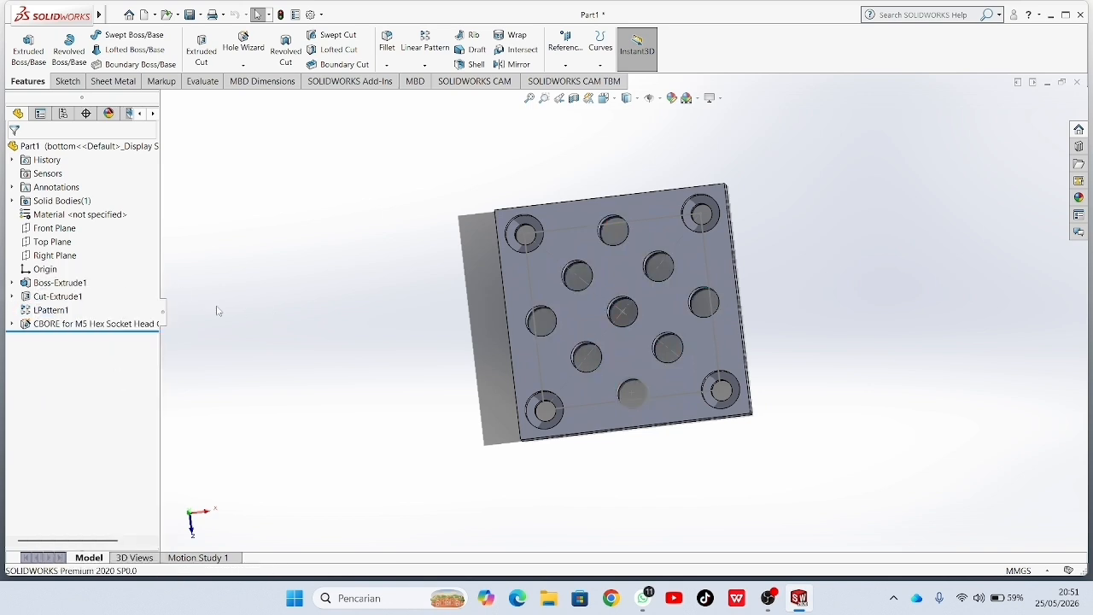
right_click(42, 297)
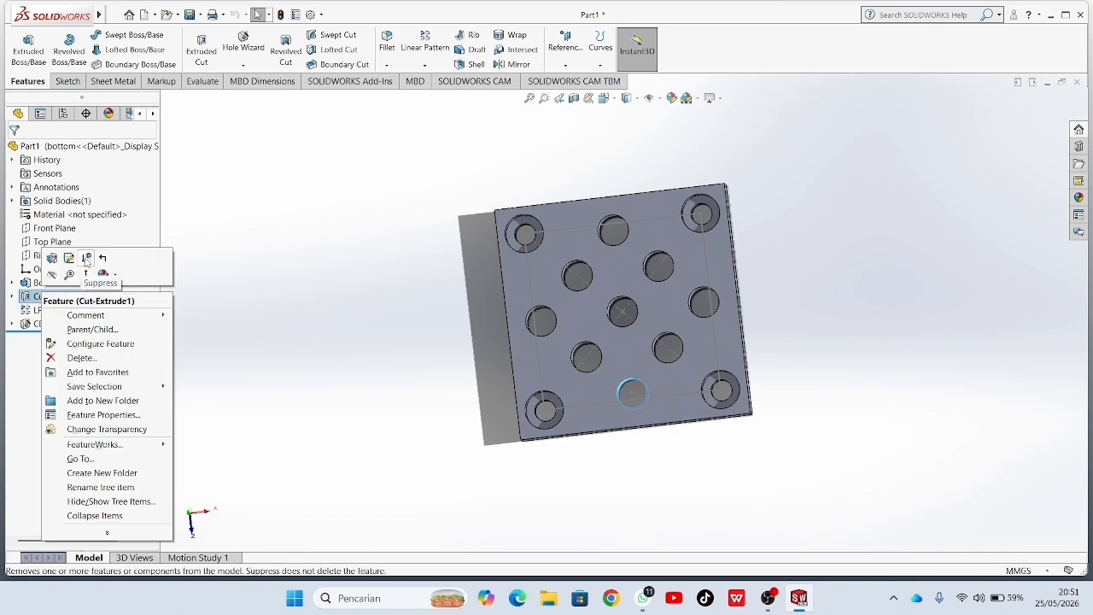
left_click(86, 259)
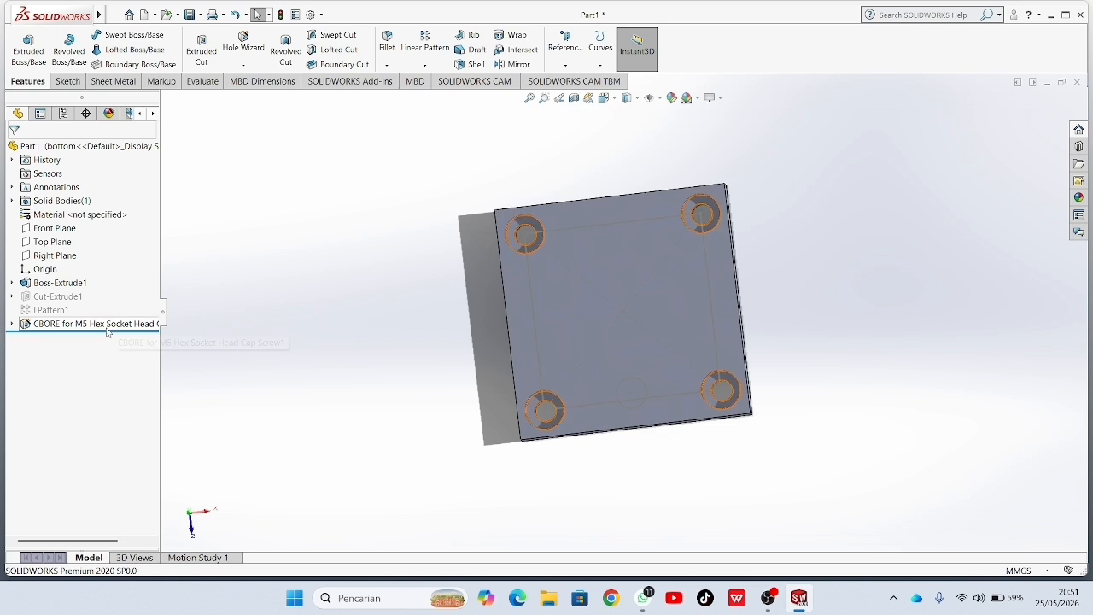
right_click(59, 328)
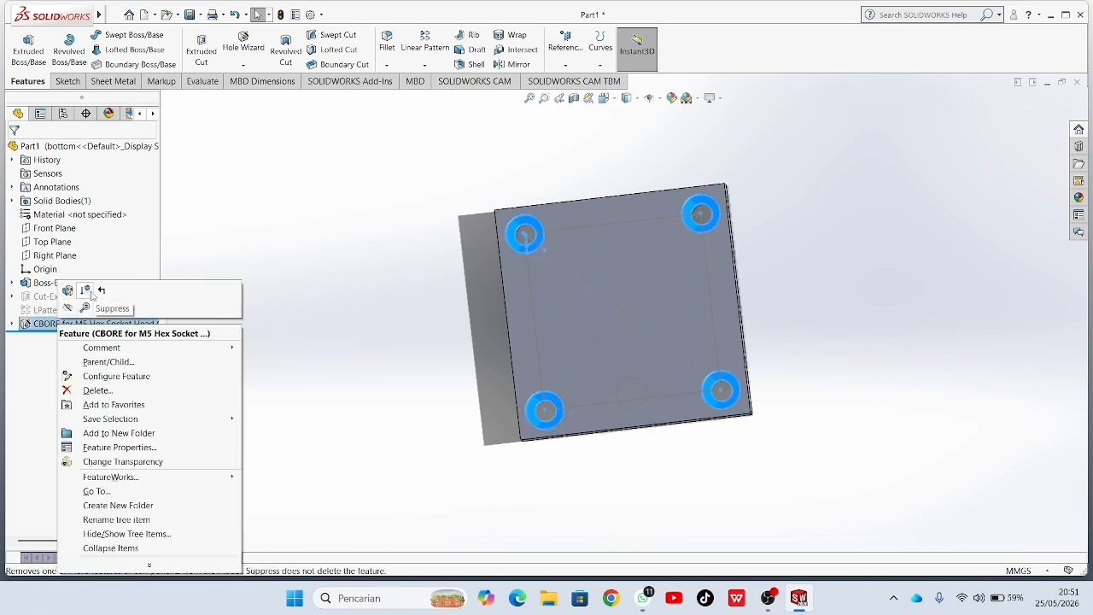
left_click(85, 291)
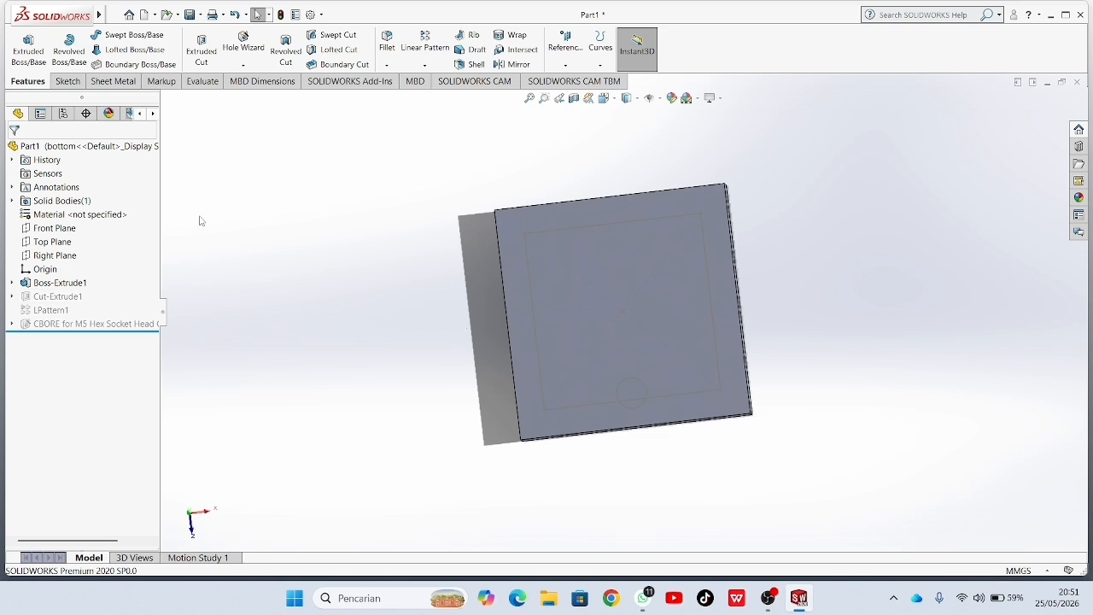
- Define a Hole Wizard straight tap of ISO type Tapped hole in size M5, with hole and thread Through All
left_click(243, 47)
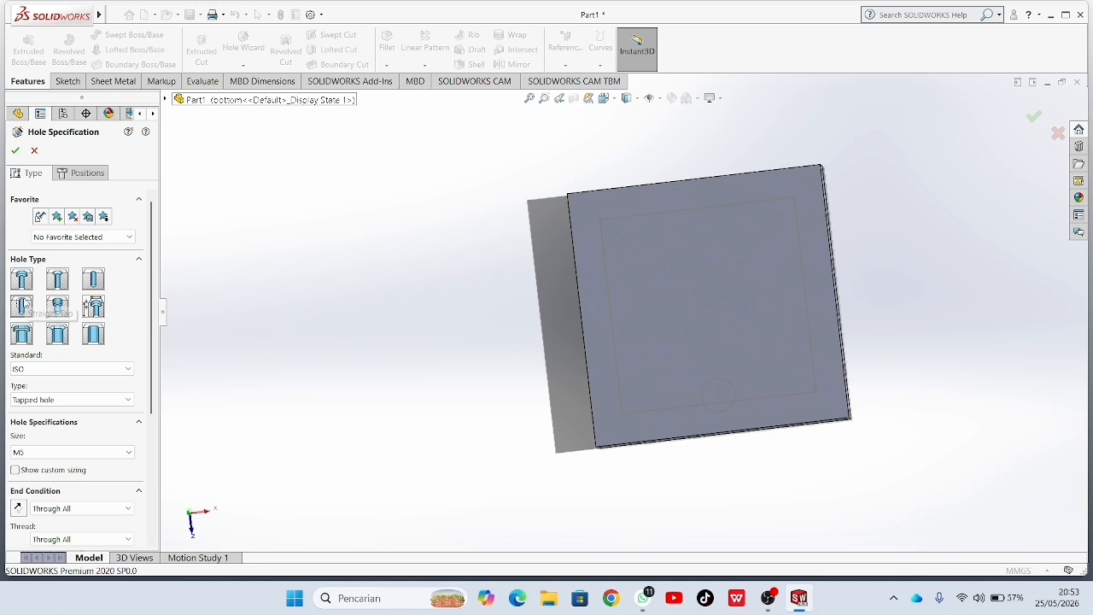
left_click(75, 400)
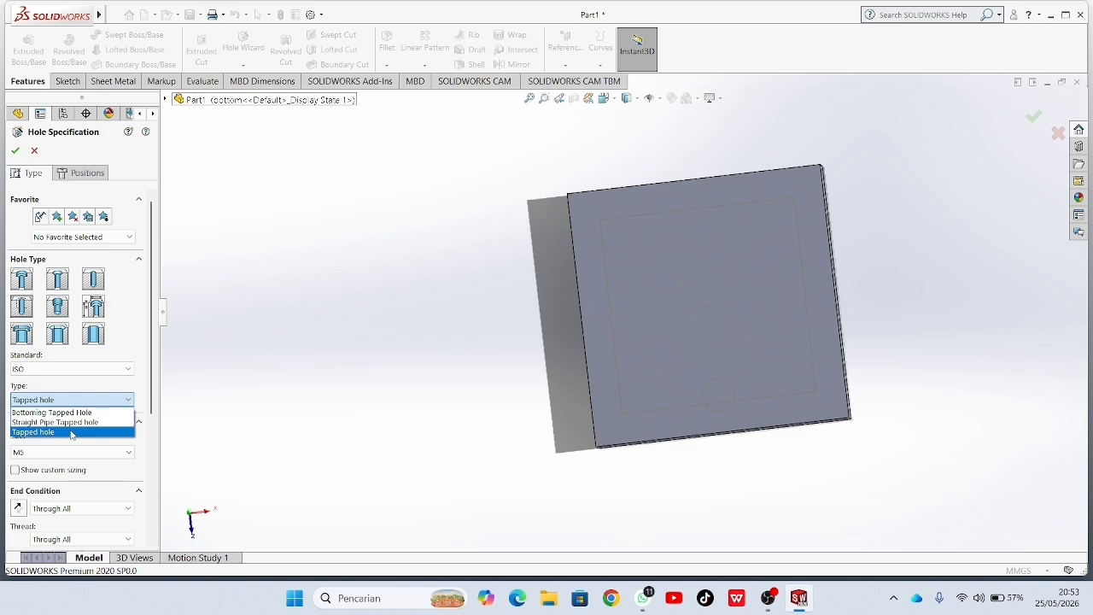
left_click(72, 433)
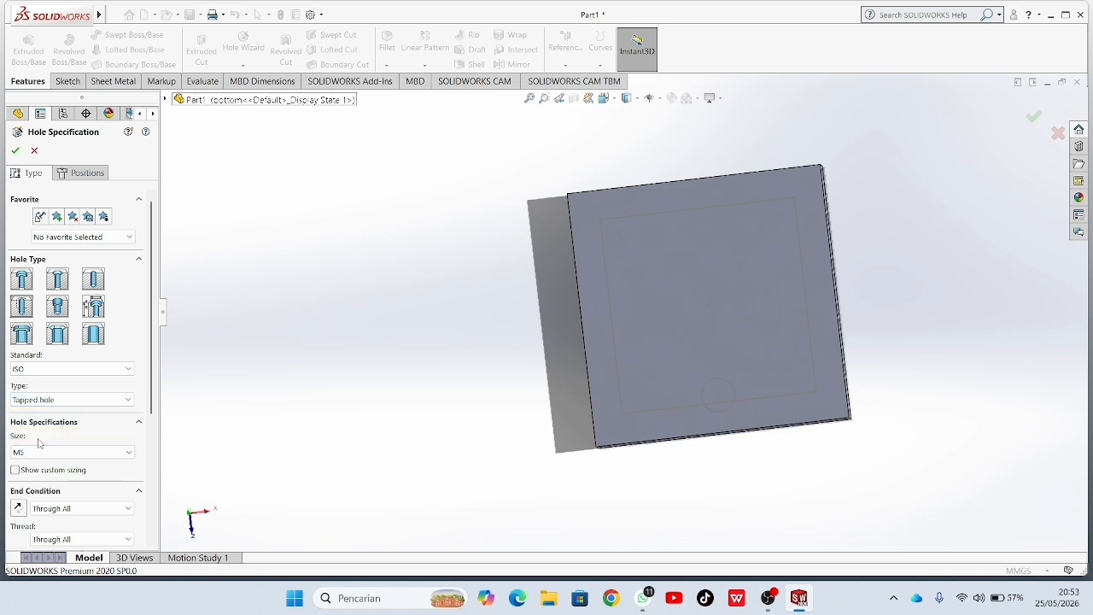
- Place tapped holes with a 3D sketch on the two upper corners of the 46 mm square on the top face
left_click(73, 175)
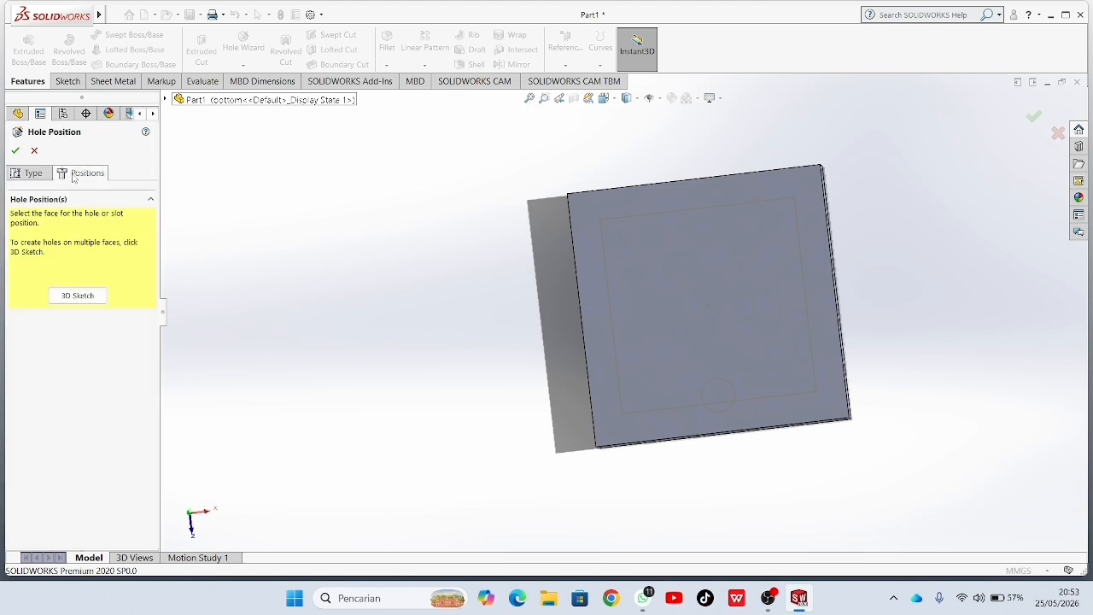
left_click(76, 295)
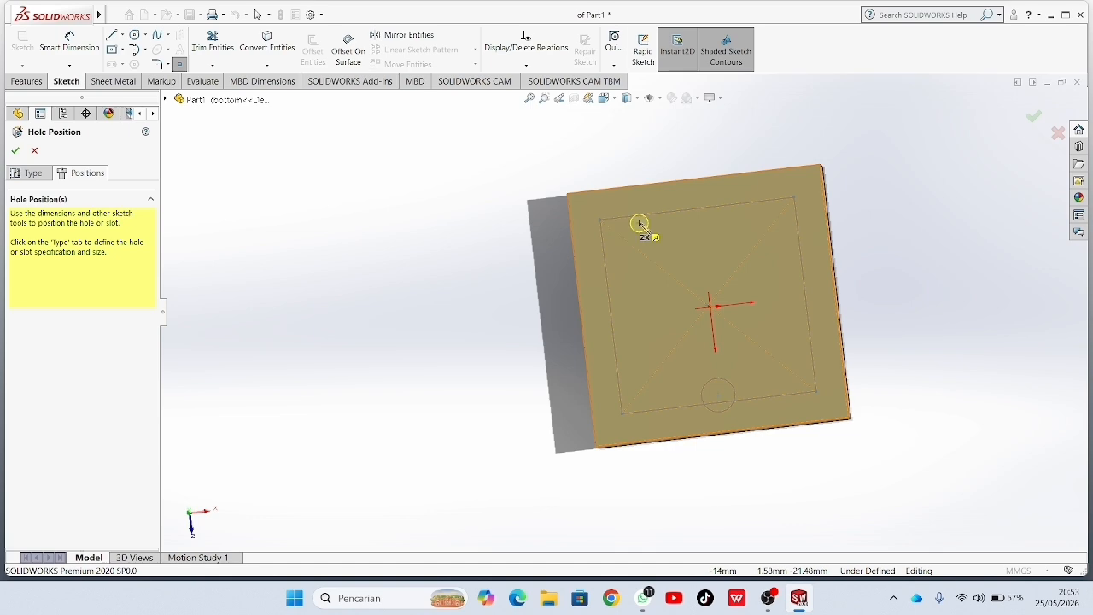
scroll(623, 243, "up", 3)
scroll(632, 254, "up", 5)
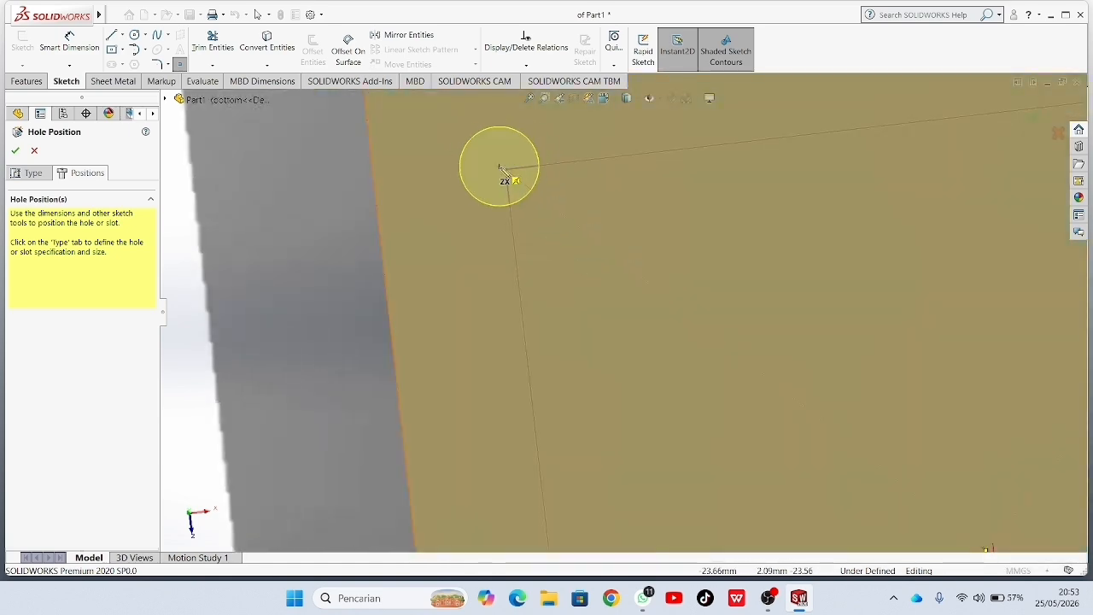
scroll(510, 173, "down", 6)
scroll(759, 260, "up", 3)
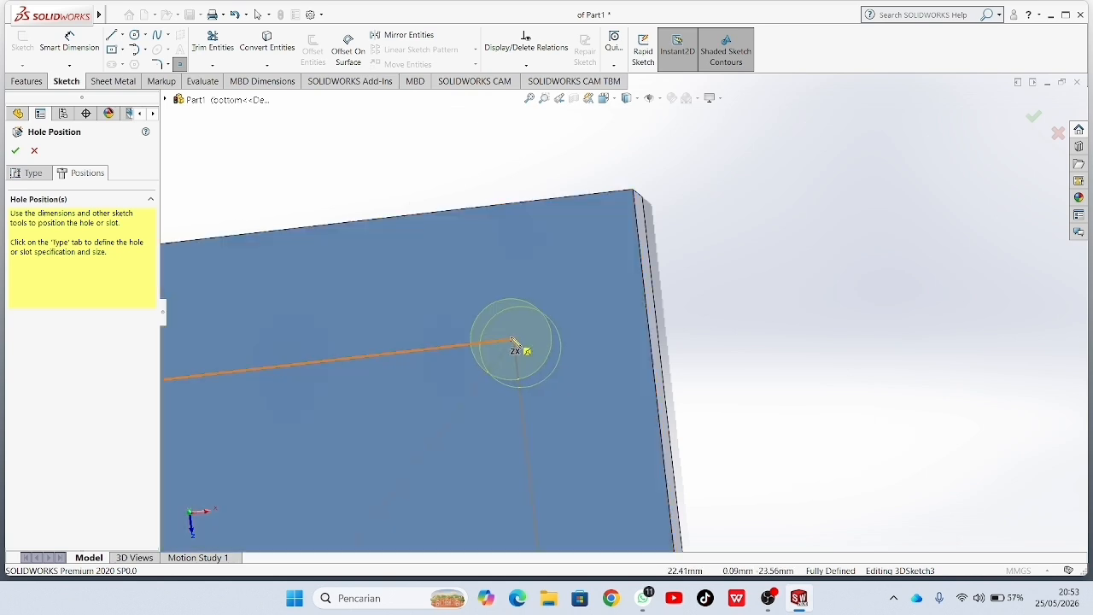
left_click(515, 341)
scroll(546, 316, "down", 4)
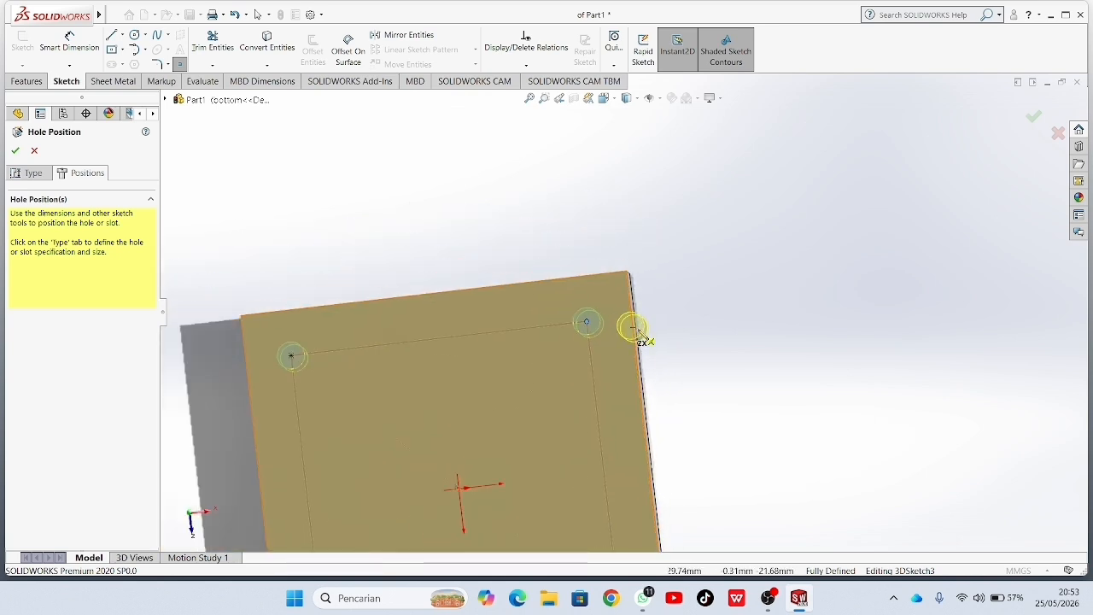
- Place tapped holes on the two lower corners of the 46 mm square and complete the tapped hole feature
scroll(606, 474, "up", 5)
scroll(608, 461, "up", 2)
scroll(609, 435, "down", 4)
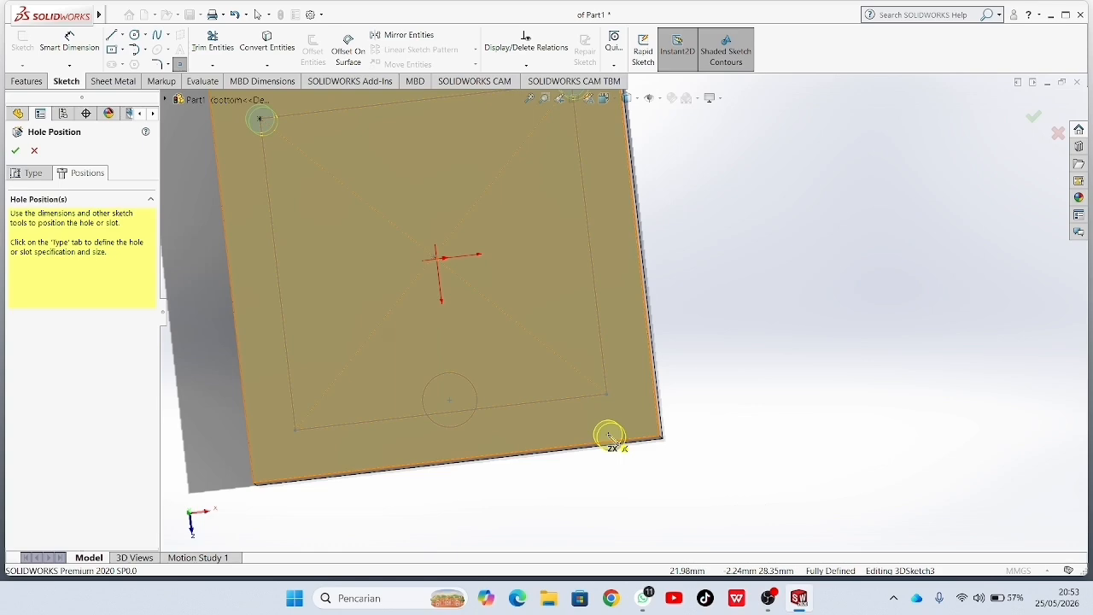
scroll(636, 390, "up", 5)
scroll(642, 232, "down", 3)
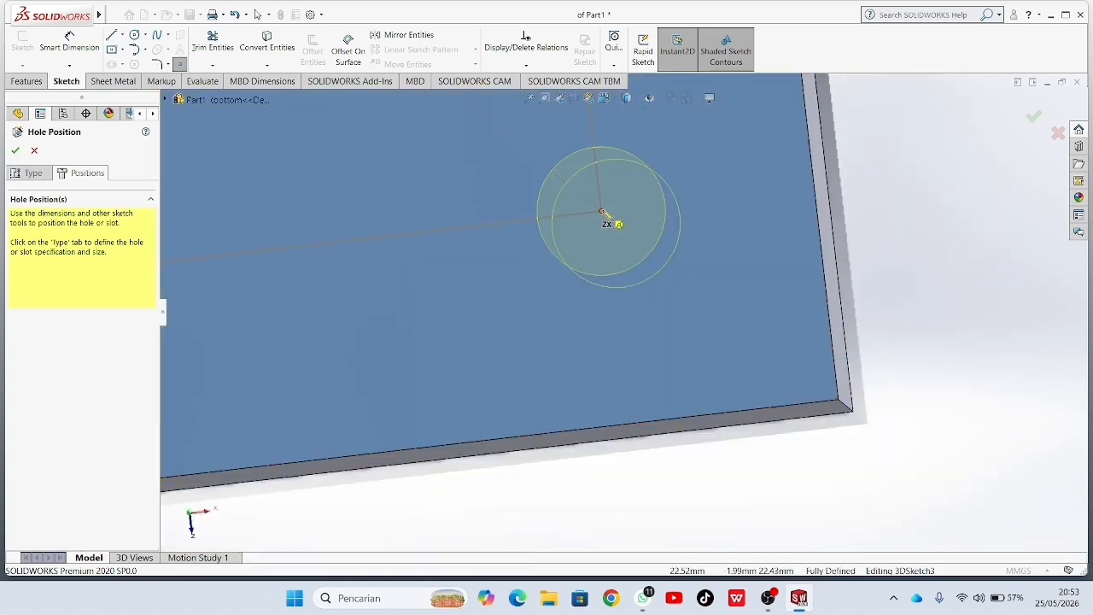
left_click(608, 214)
scroll(549, 241, "down", 3)
scroll(242, 310, "up", 5)
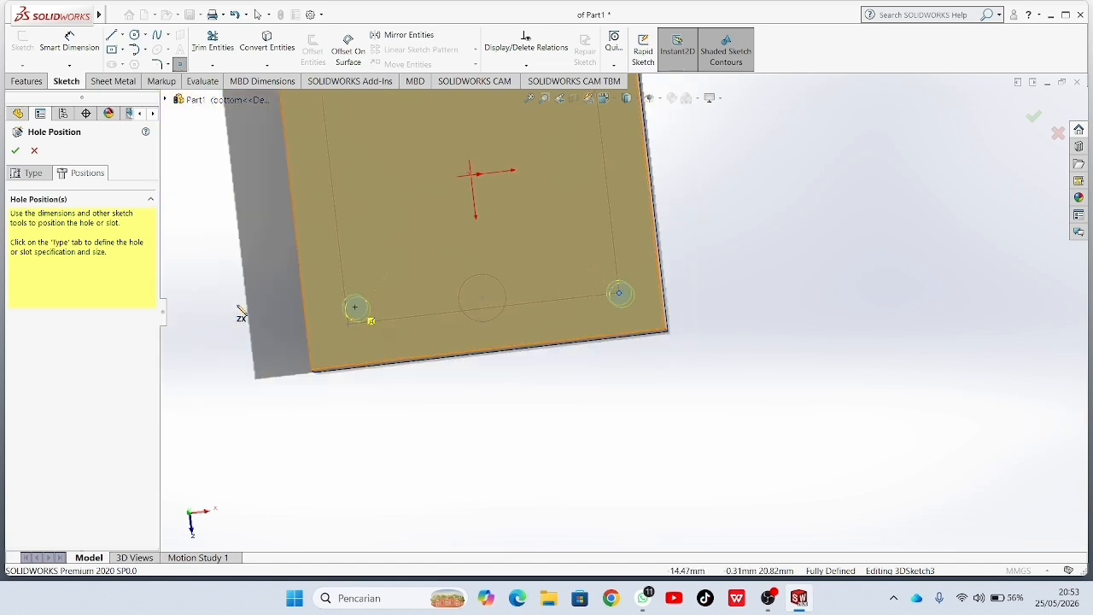
scroll(597, 350, "up", 3)
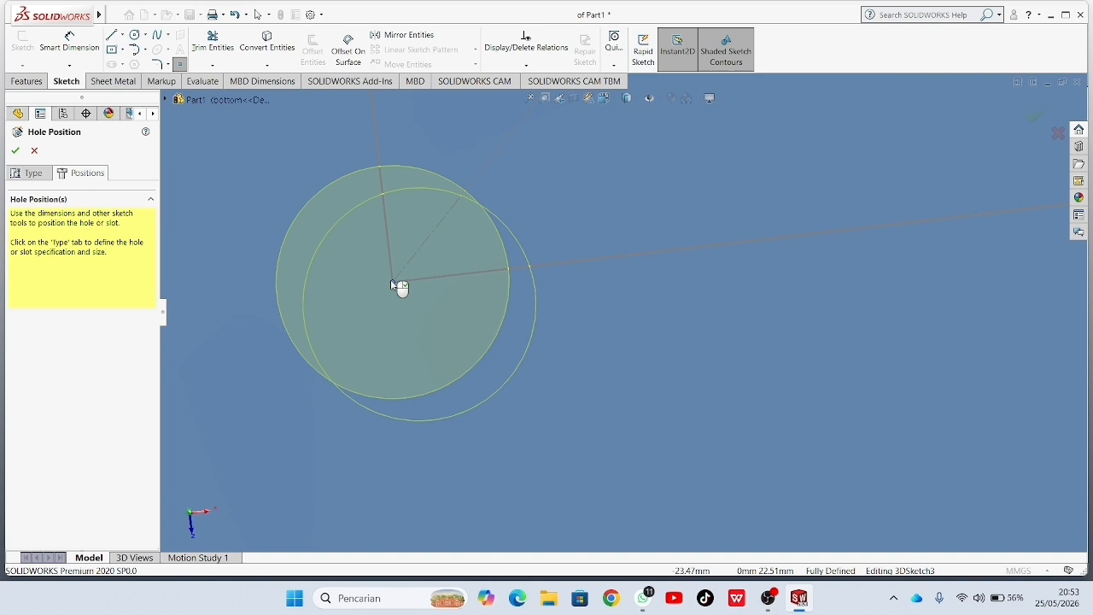
left_click(391, 281)
scroll(397, 288, "down", 5)
scroll(598, 303, "down", 5)
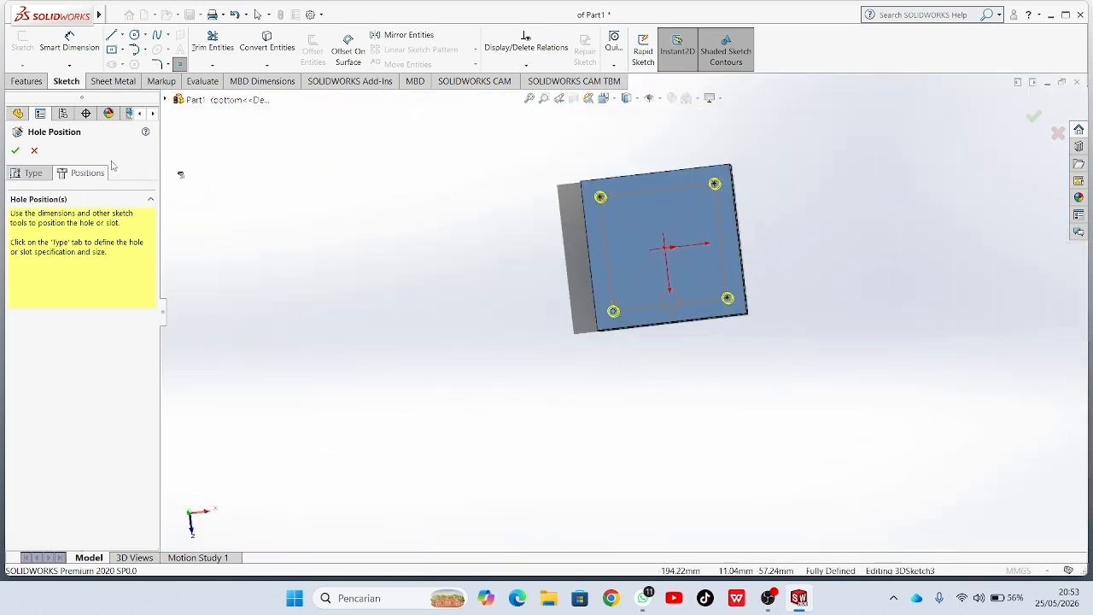
left_click(14, 151)
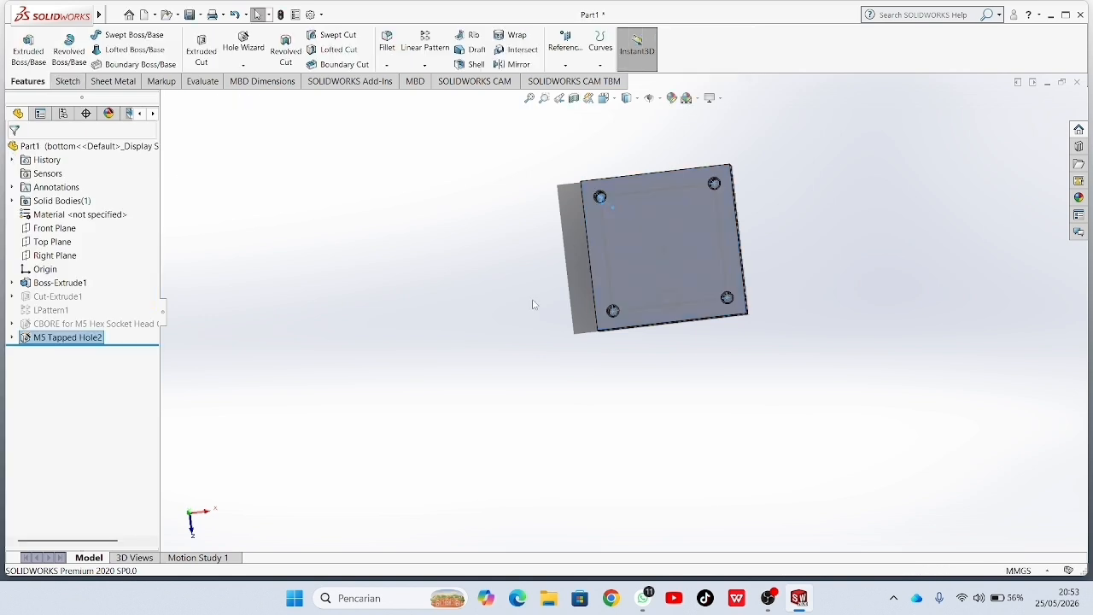
- Examine the four tapped corner holes of the bottom configuration from several angles and open the part's configuration list
scroll(836, 283, "down", 3)
scroll(606, 218, "down", 2)
scroll(569, 227, "up", 3)
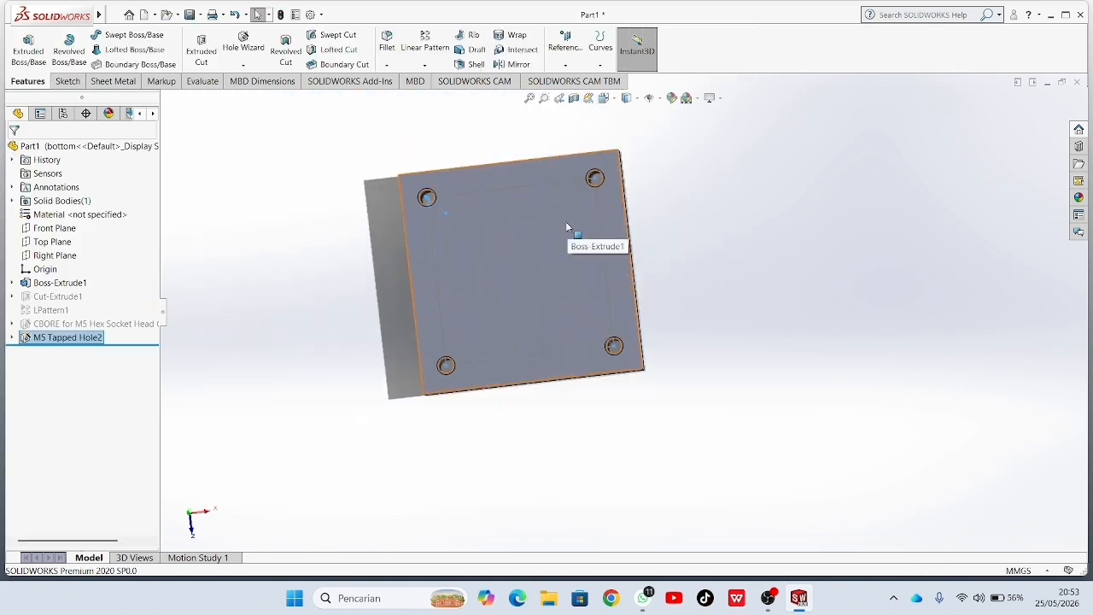
scroll(565, 221, "down", 3)
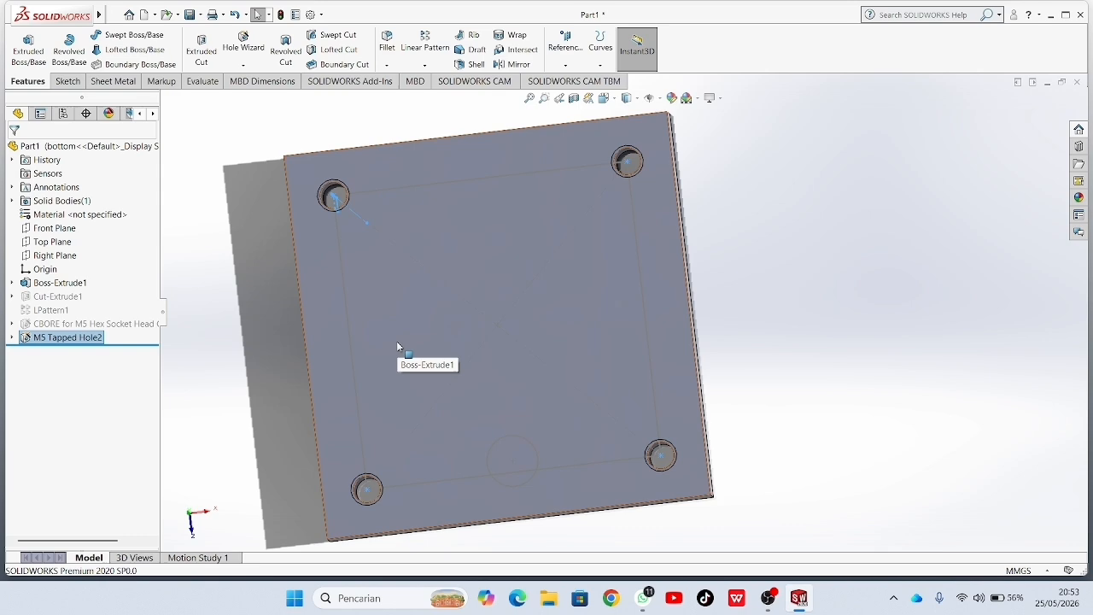
mouse_move(399, 346)
middle_mouse_down()
mouse_move(512, 334)
mouse_move(490, 333)
mouse_move(444, 283)
mouse_move(339, 285)
mouse_move(441, 305)
middle_mouse_up()
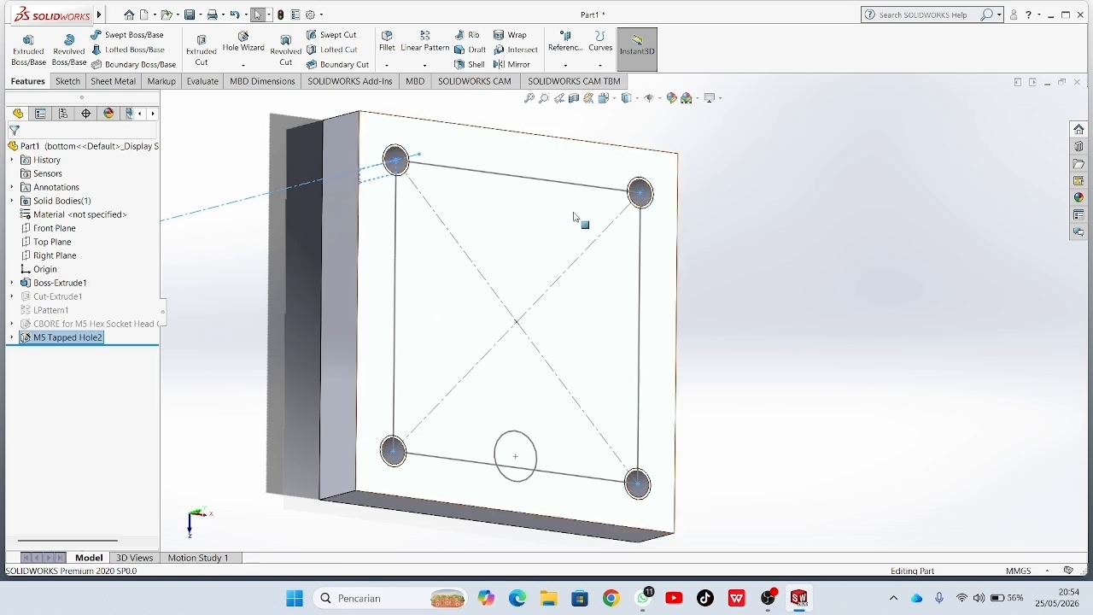
middle_click_drag(734, 316, 107, 123)
left_click(70, 111)
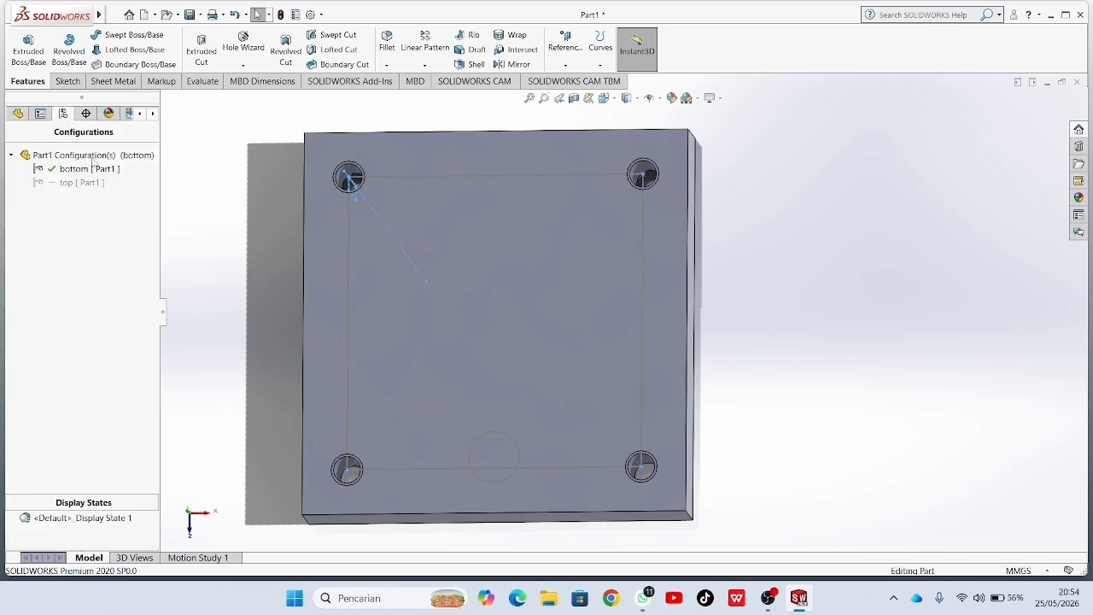
mouse_move(445, 224)
middle_mouse_down()
mouse_move(493, 258)
mouse_move(511, 253)
middle_mouse_up()
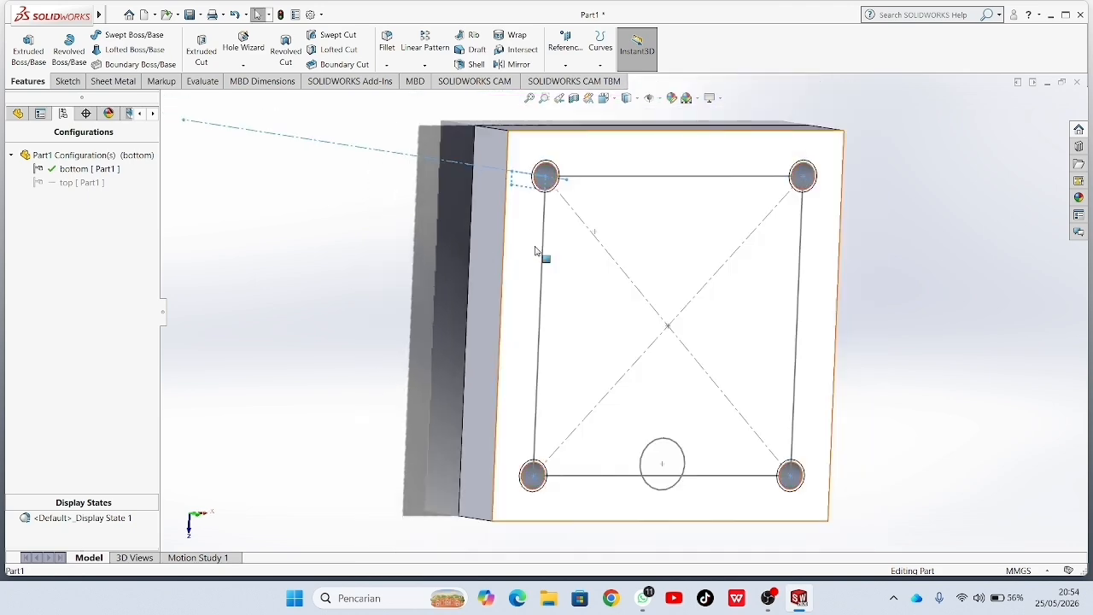
- Activate the top configuration of the plate and inspect its hole pattern and counterbores
double_click(66, 183)
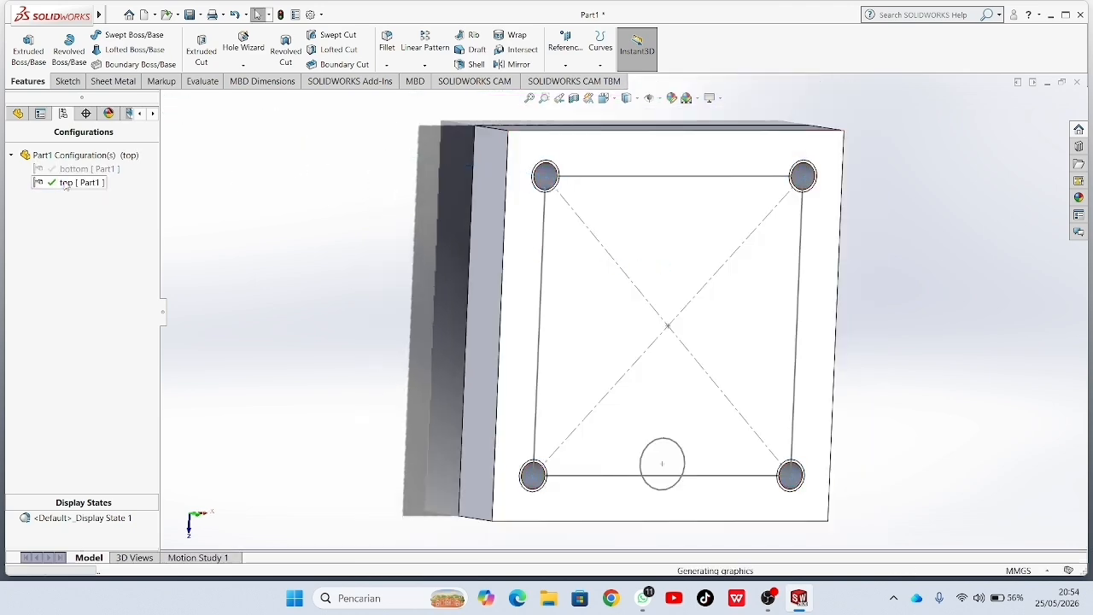
middle_click_drag(891, 310, 846, 300)
scroll(846, 301, "up", 2)
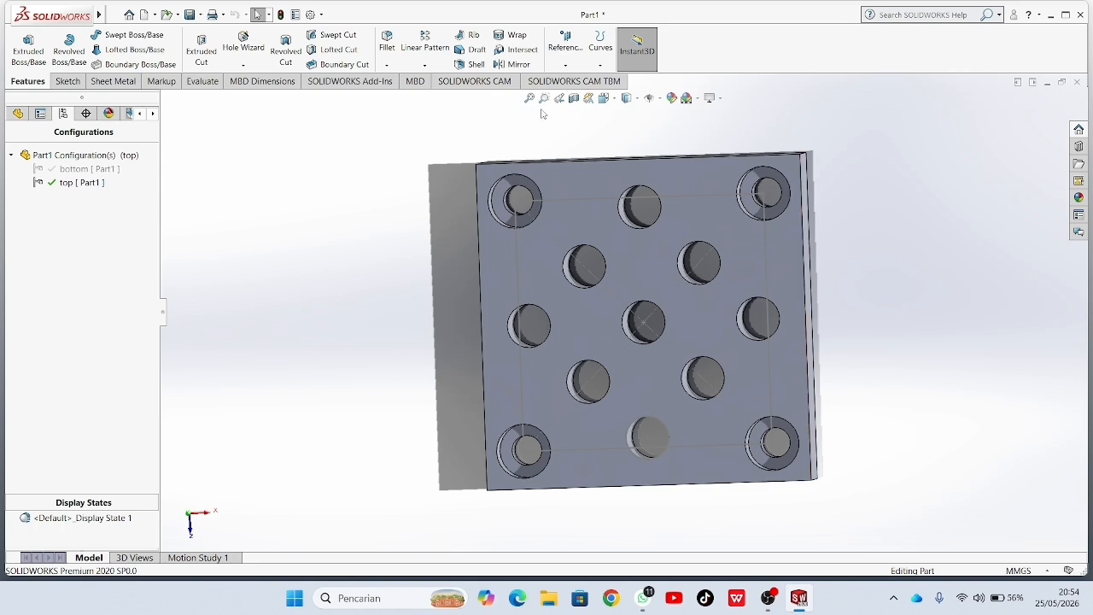
- Save the plate as a SOLIDWORKS part named "Part1 bottom" on the DATA (D:) drive
left_click(201, 15)
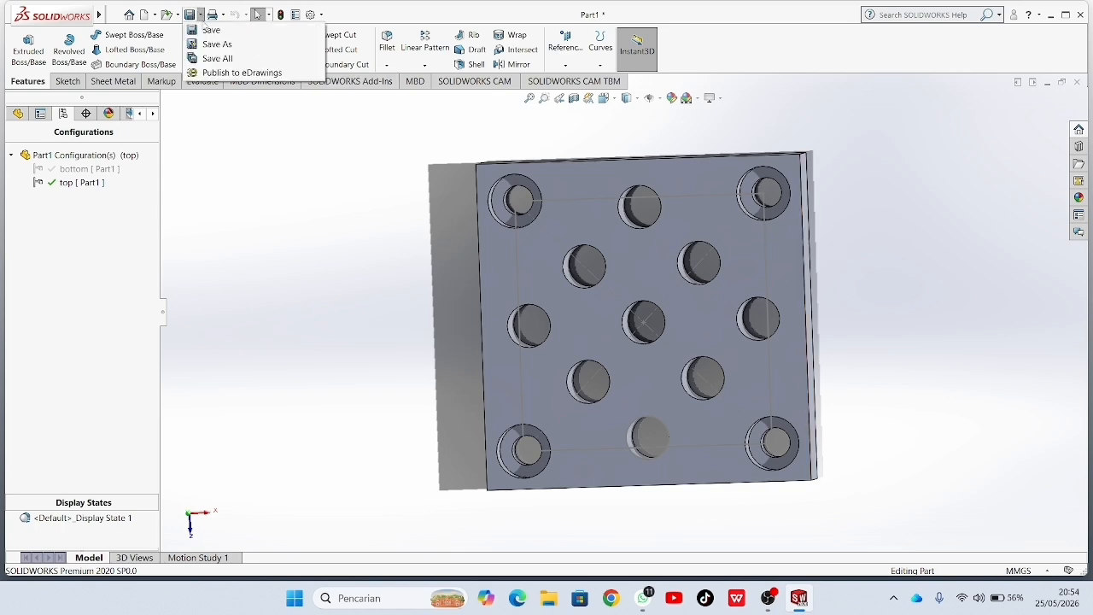
left_click(215, 42)
left_click(532, 300)
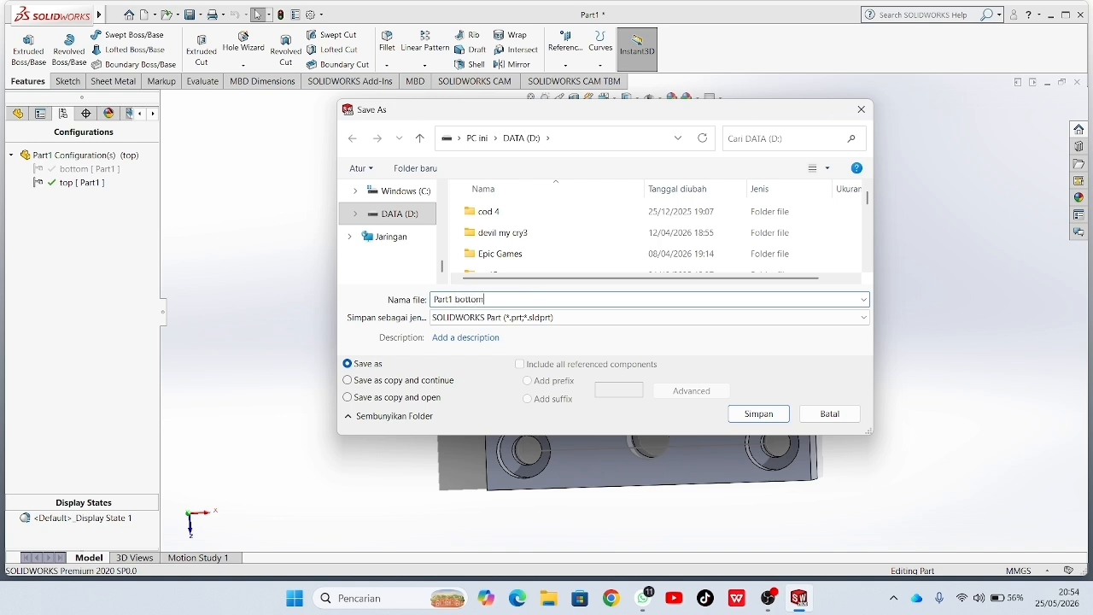
left_click(758, 415)
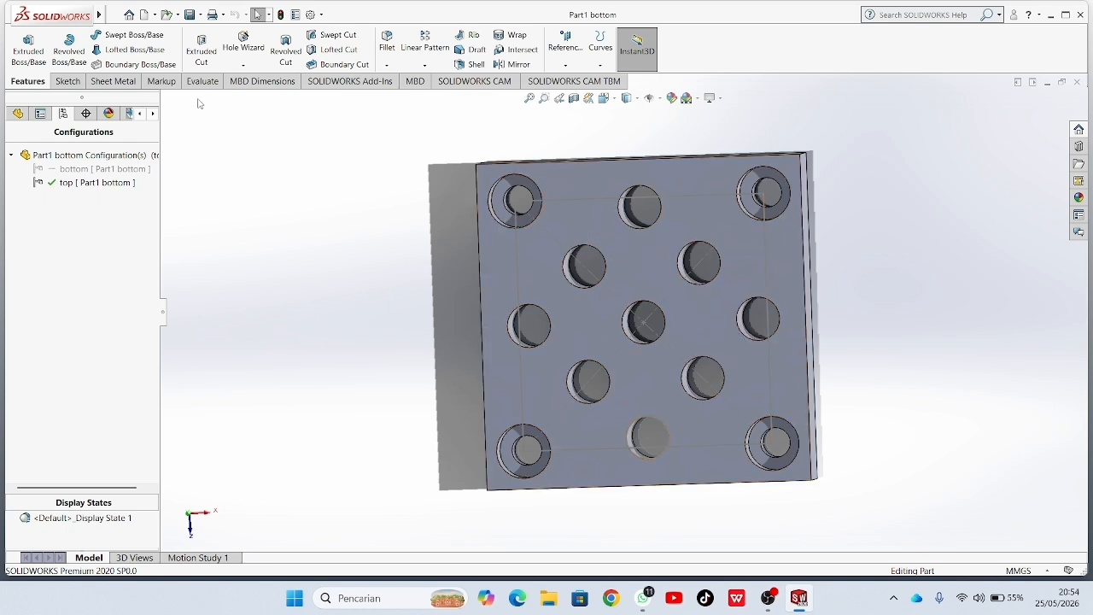
- Create a new part and sketch a circle about 83 mm in diameter, centred on the origin, on the Top Plane
left_click(128, 15)
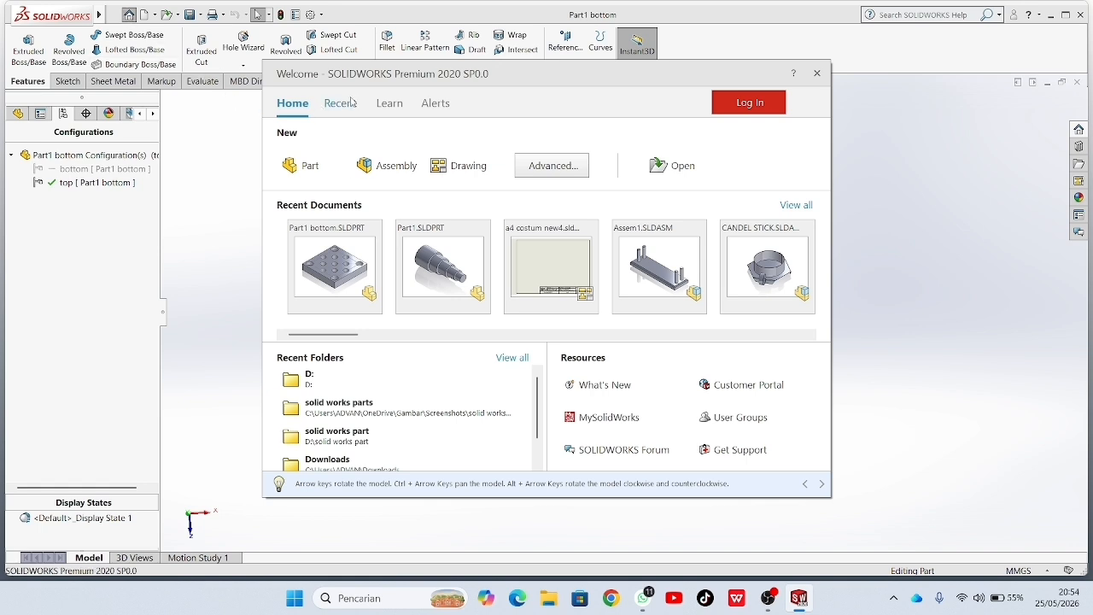
left_click(309, 167)
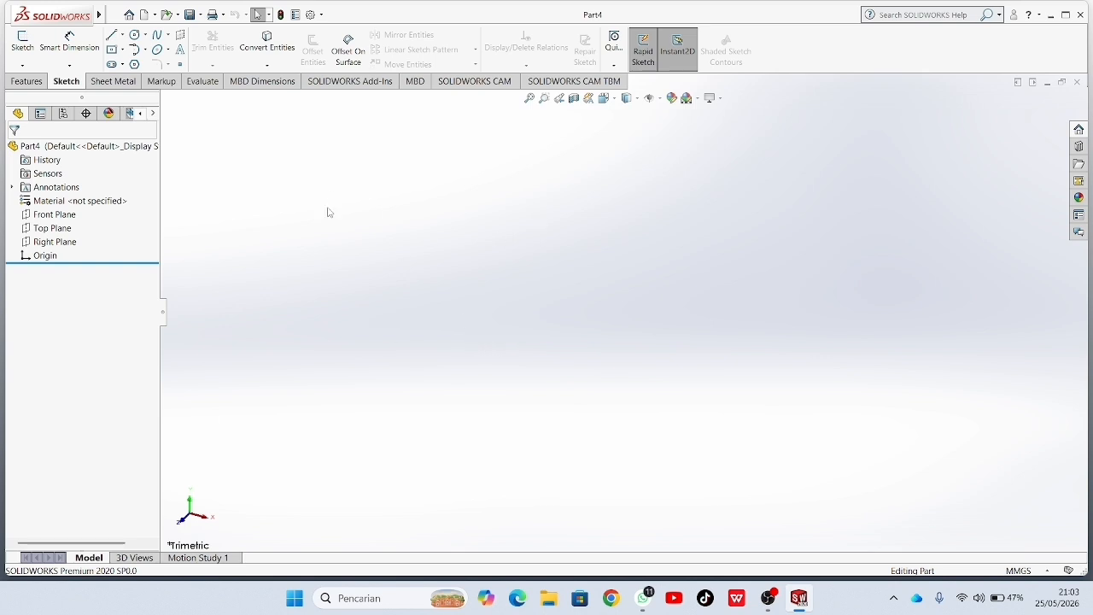
left_click(52, 227)
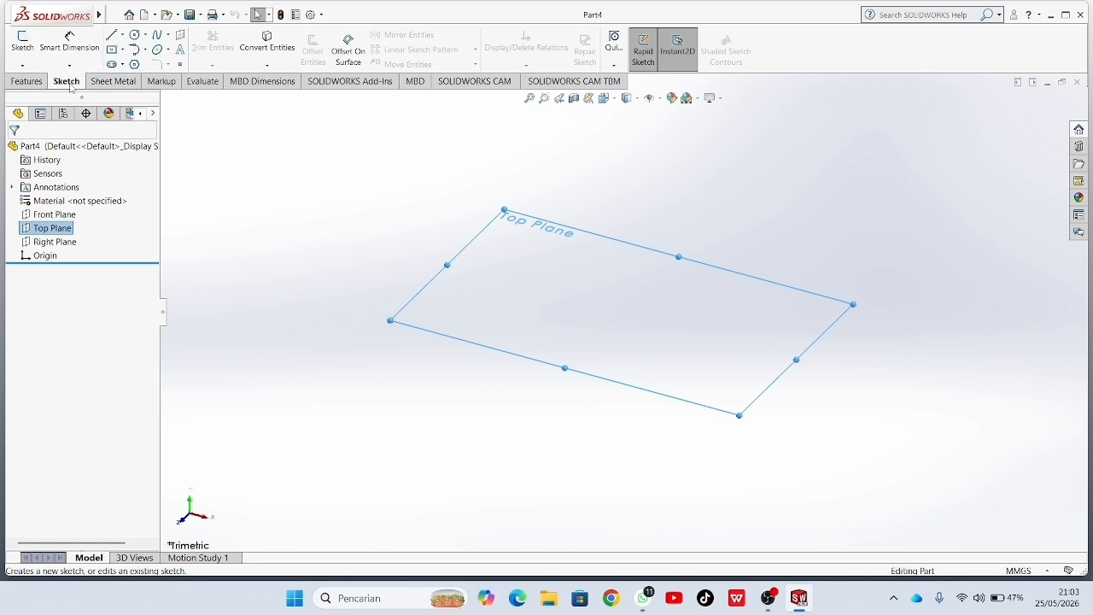
left_click(135, 35)
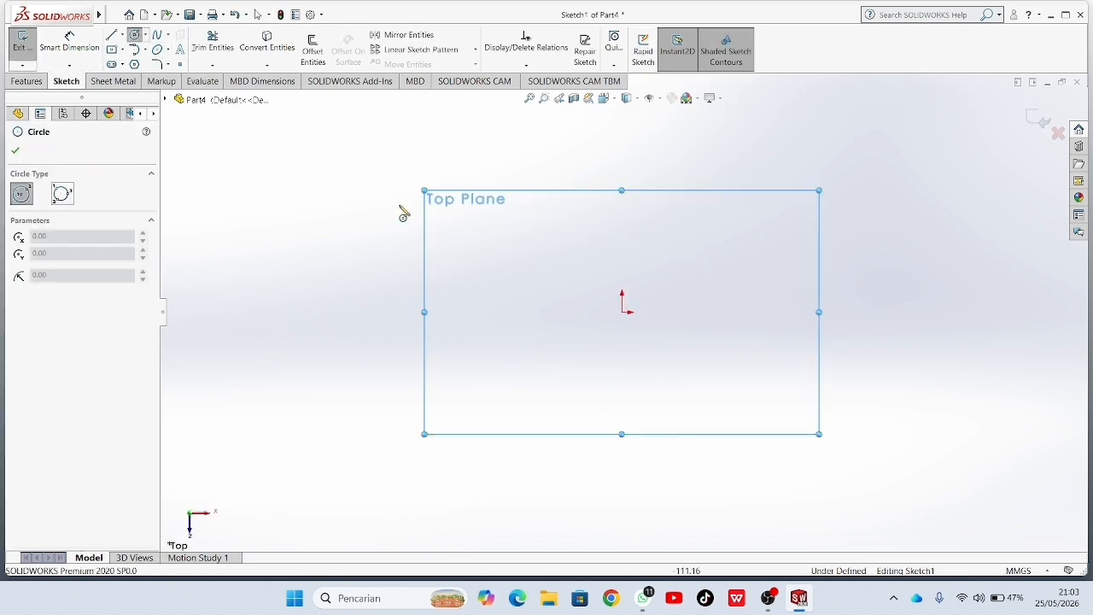
left_click(623, 313)
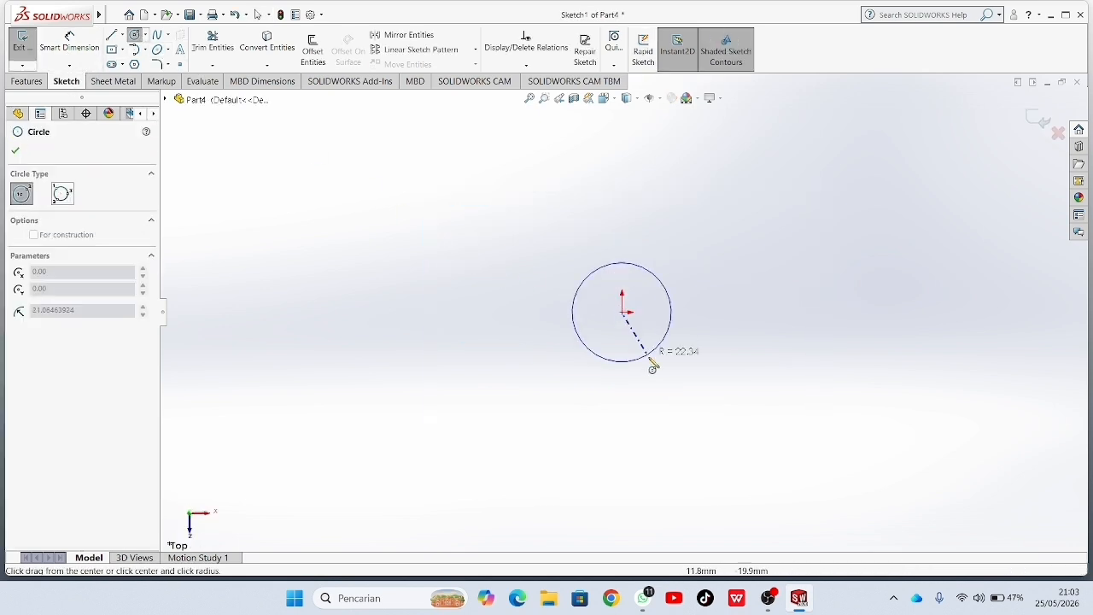
left_click(687, 391)
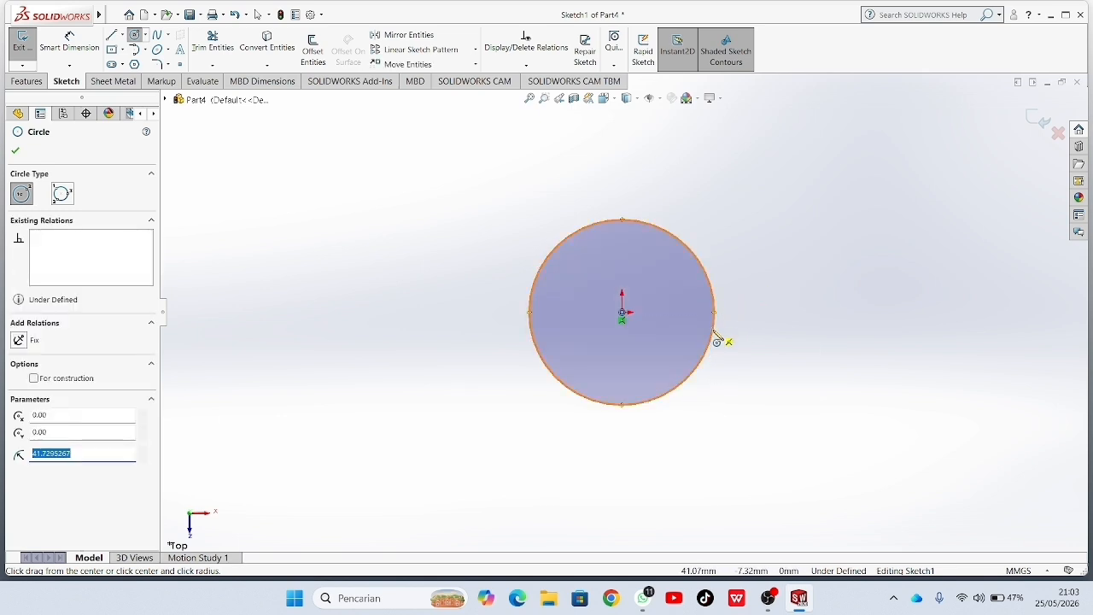
left_click(16, 151)
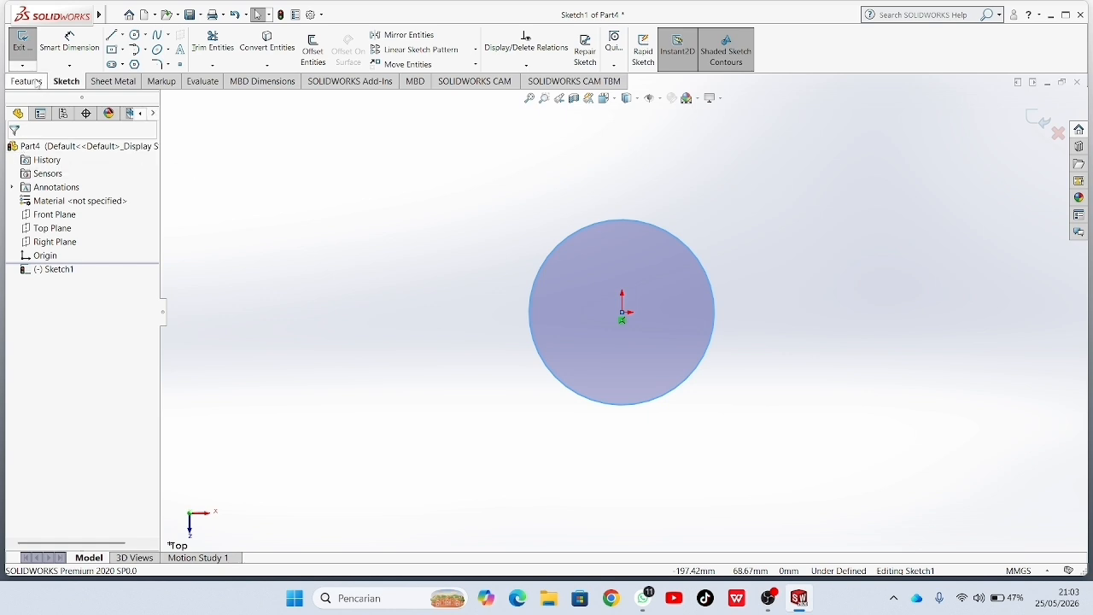
- Dimension the circle's diameter and set it to 8 mm
left_click(69, 42)
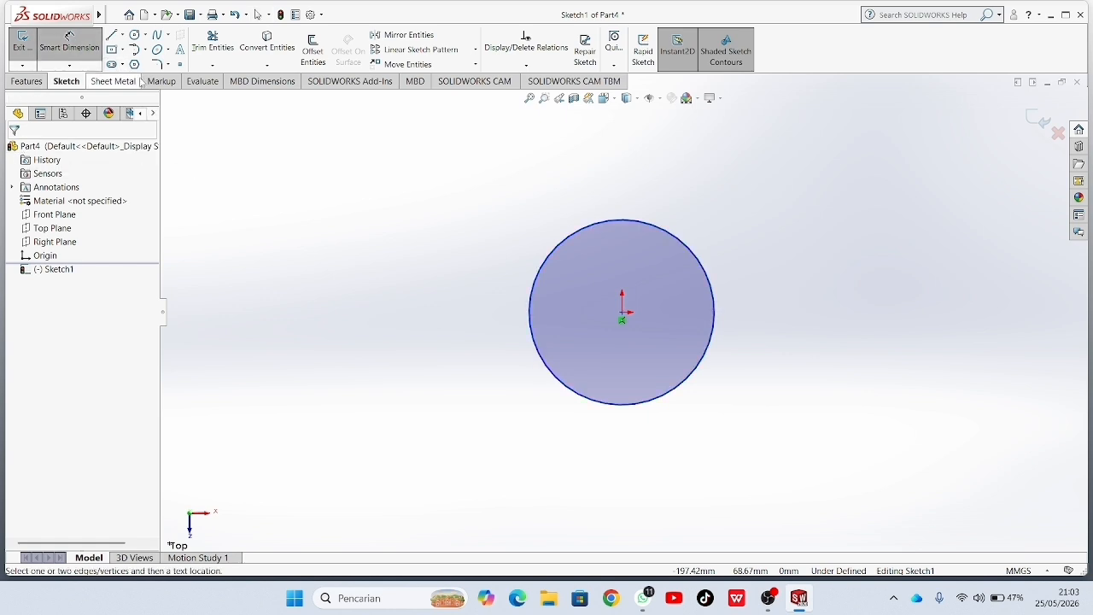
left_click(715, 309)
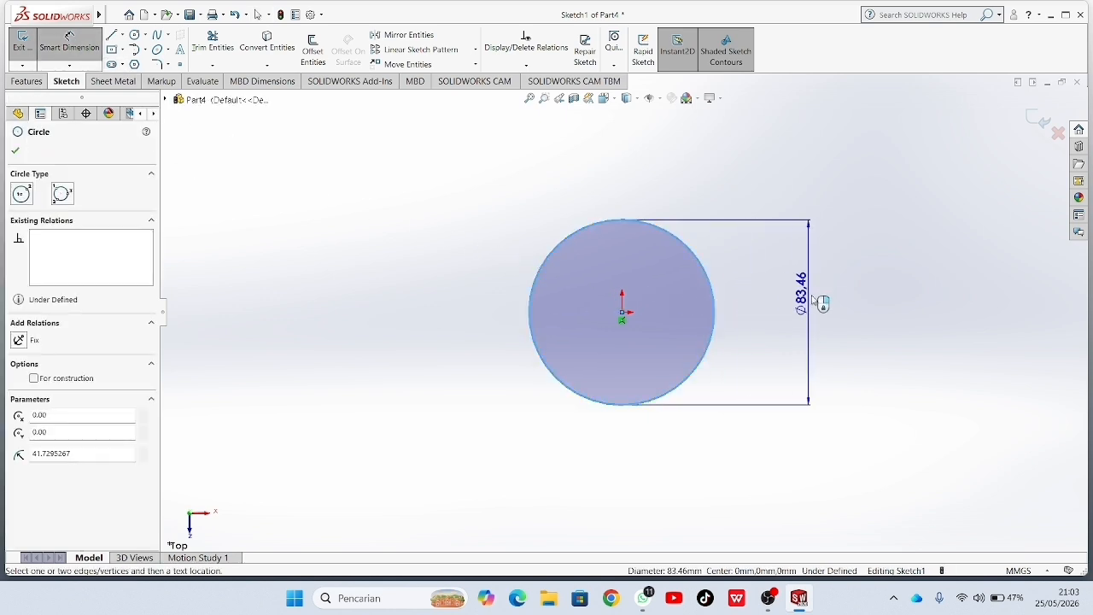
left_click(844, 299)
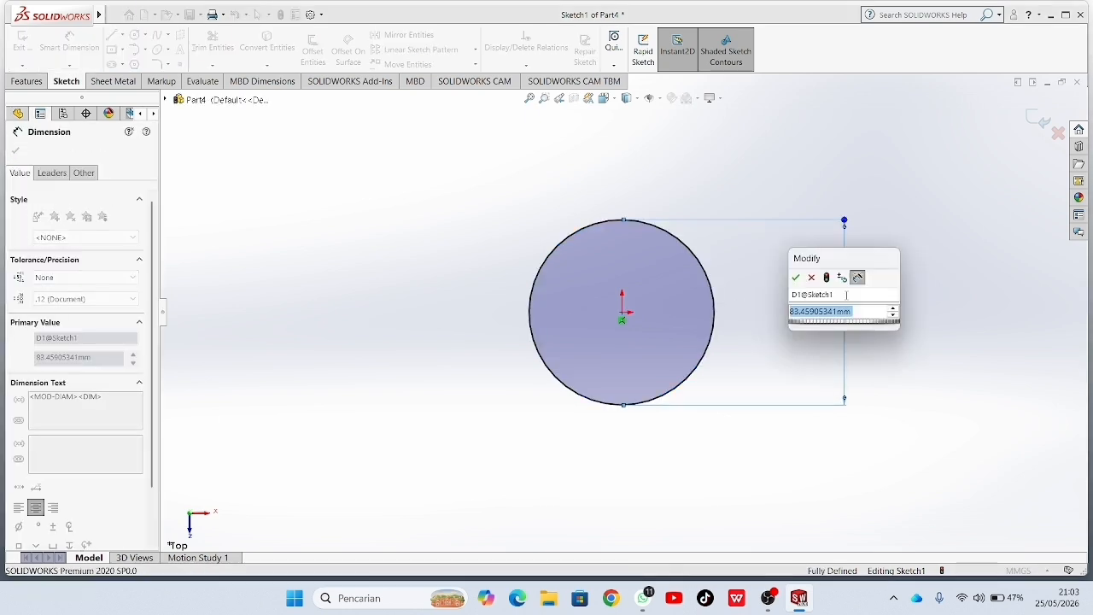
type("=")
type("8")
key("Return")
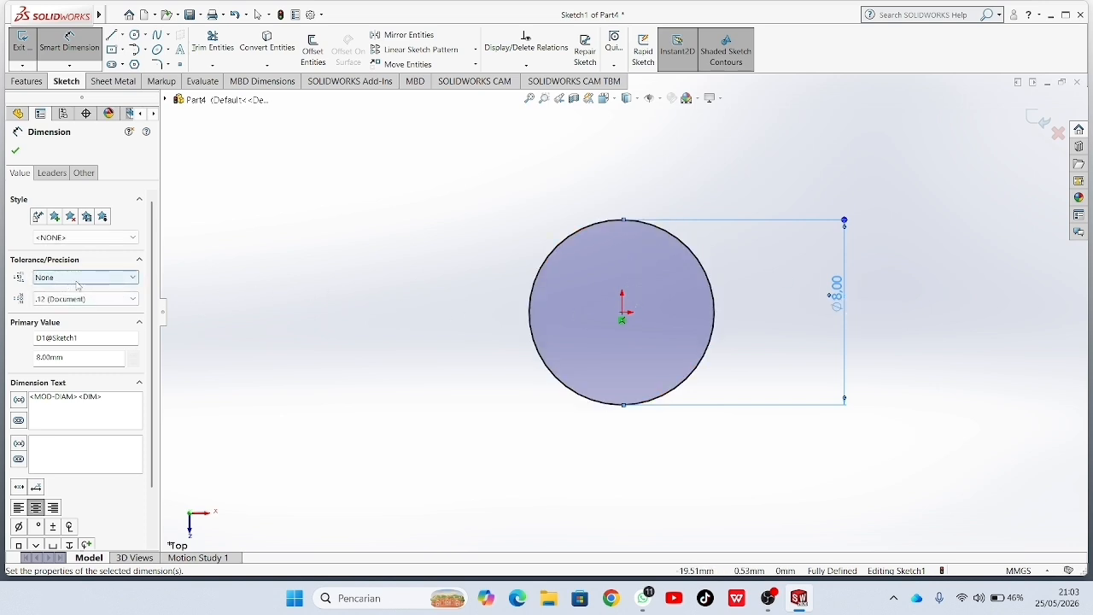
- Give the circle's diameter dimension a Fit tolerance with shaft fit h9
left_click(105, 277)
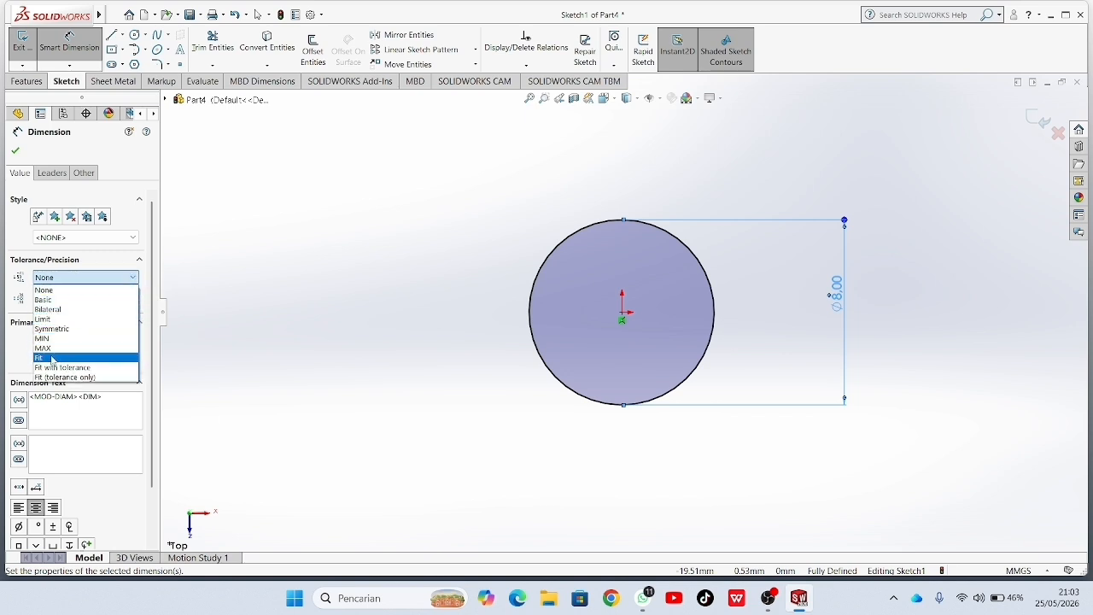
left_click(50, 357)
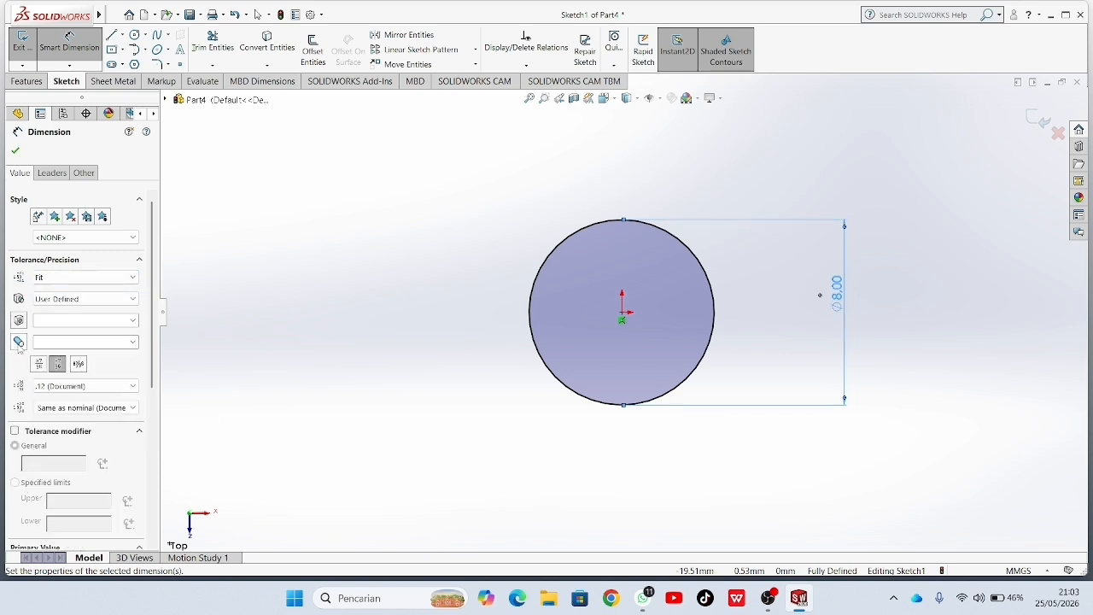
left_click(132, 342)
scroll(85, 391, "down", 7)
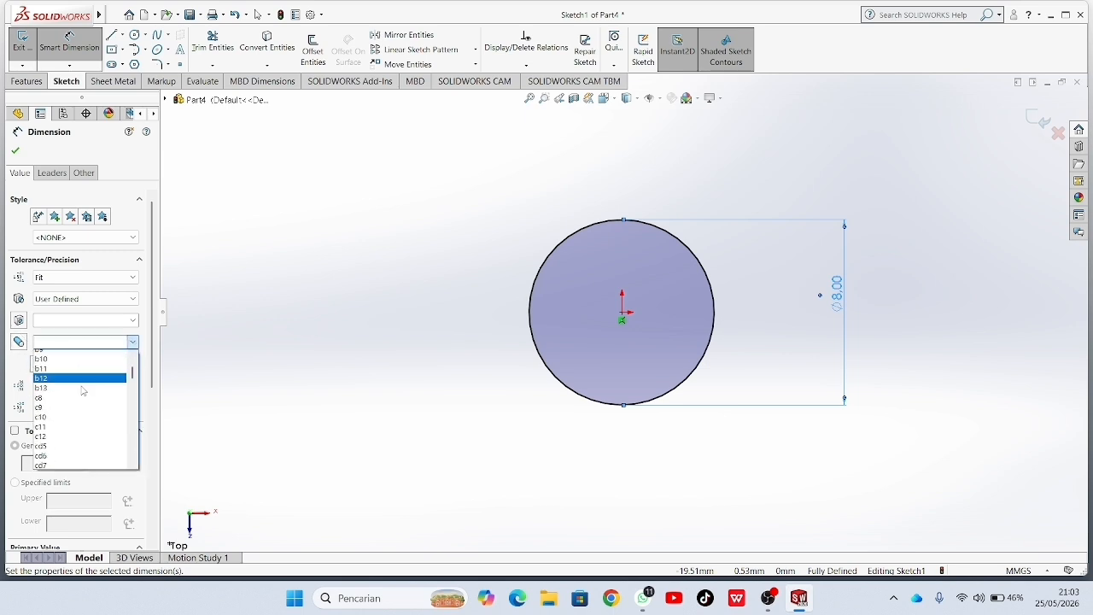
scroll(77, 396, "down", 12)
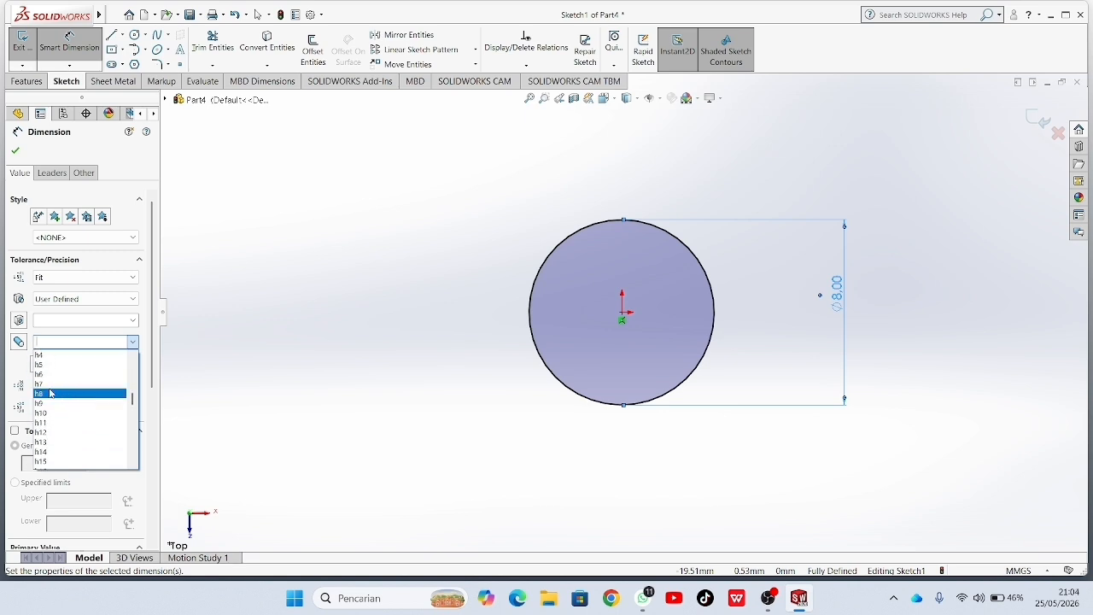
left_click(77, 398)
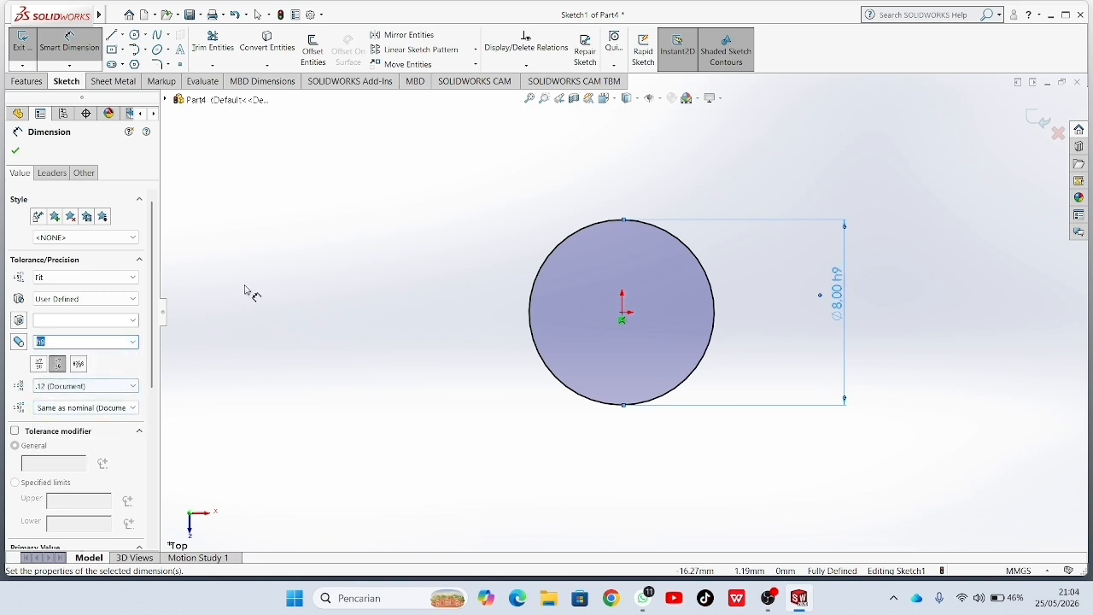
left_click(14, 151)
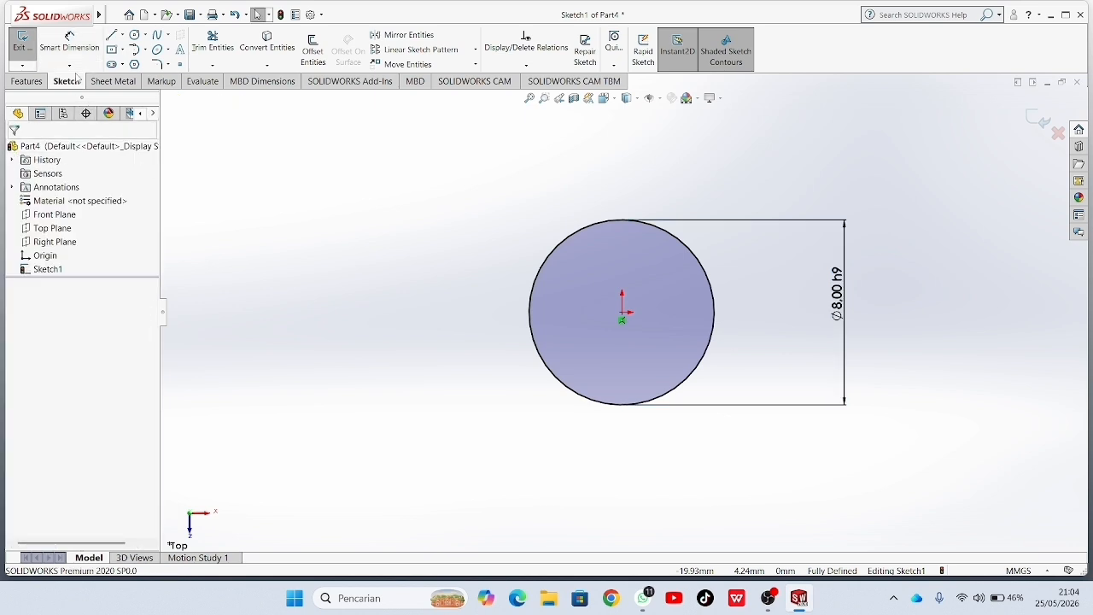
- Extrude the circle as a blind boss 20 mm deep
left_click(25, 81)
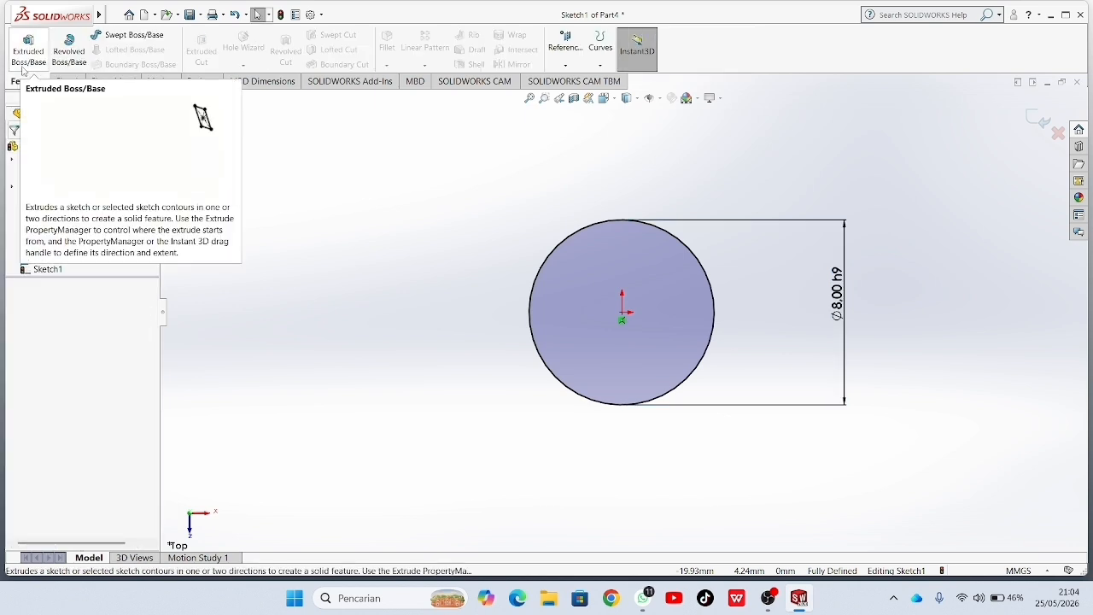
left_click(29, 49)
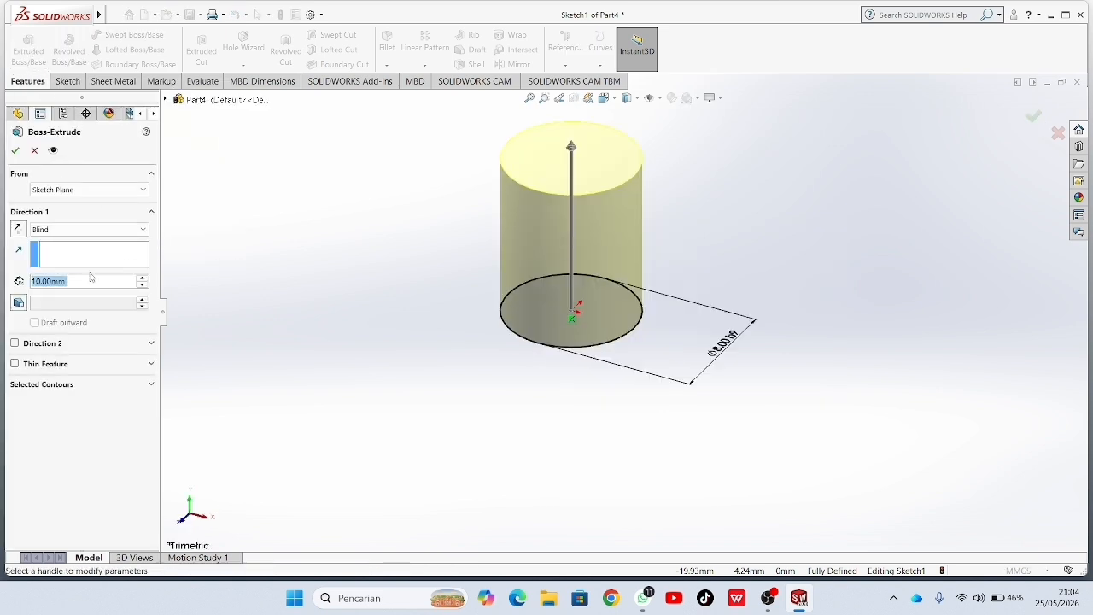
key("BackSpace")
type("20")
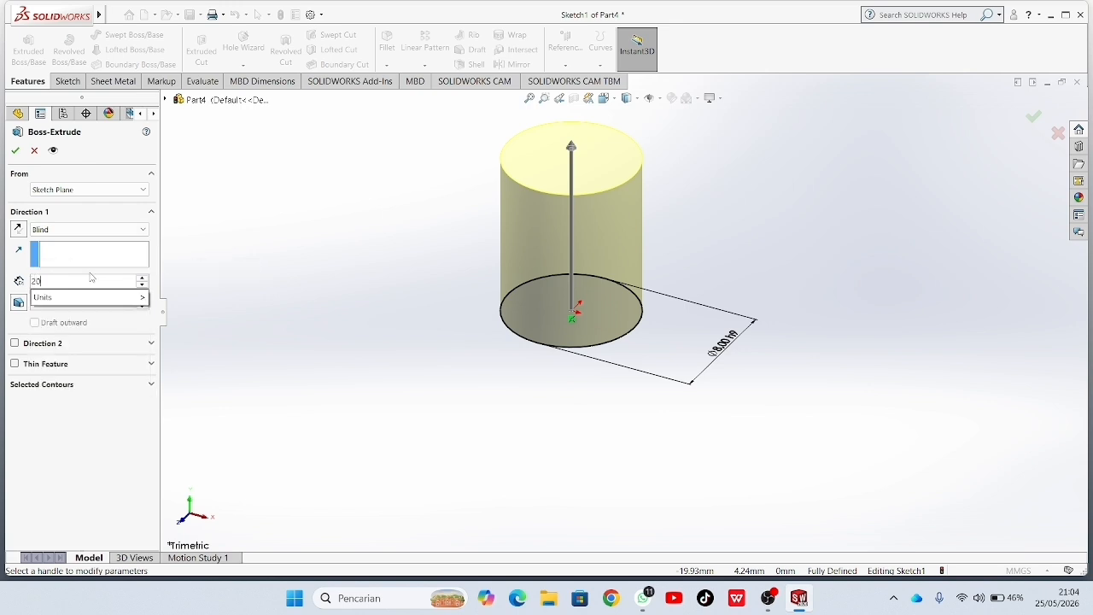
key("Return")
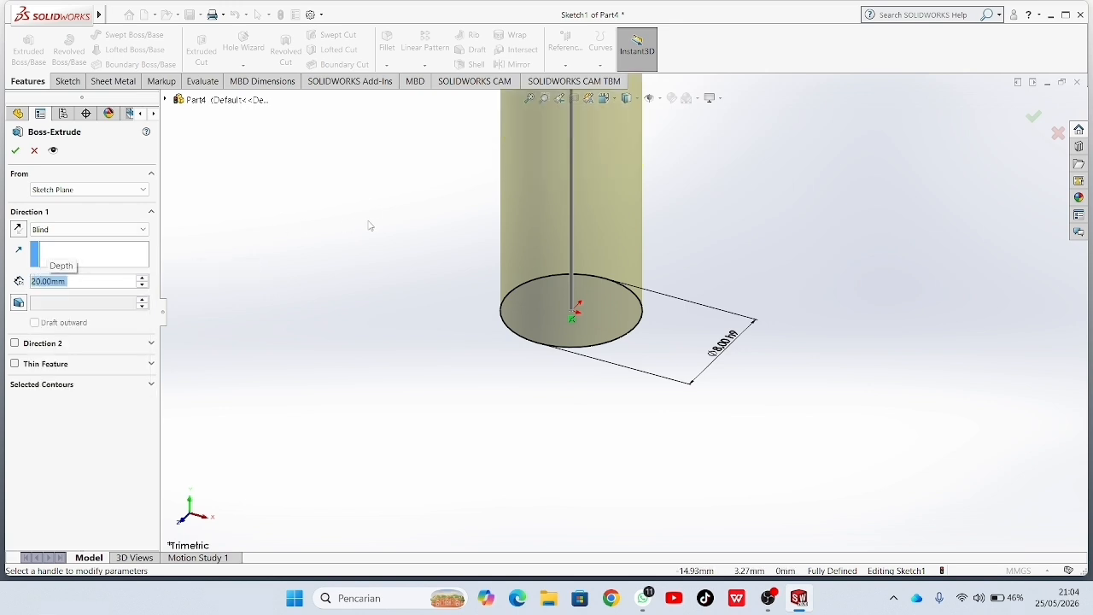
scroll(370, 223, "up", 4)
left_click(15, 150)
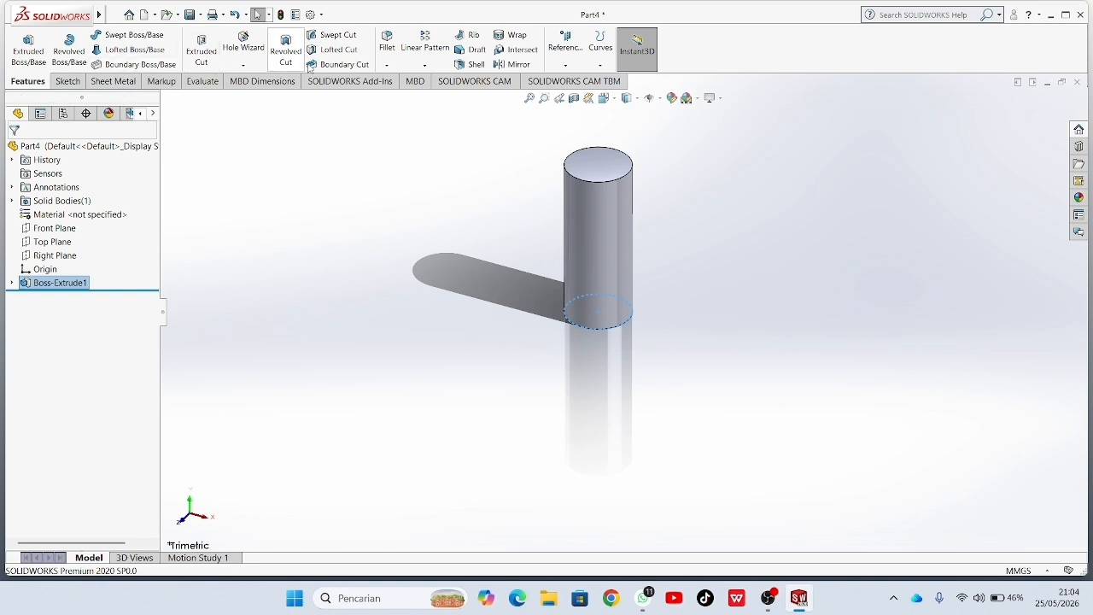
- Set up an angle-distance chamfer of 1 mm at 45° on the upper circular edge of the cylinder
left_click(389, 67)
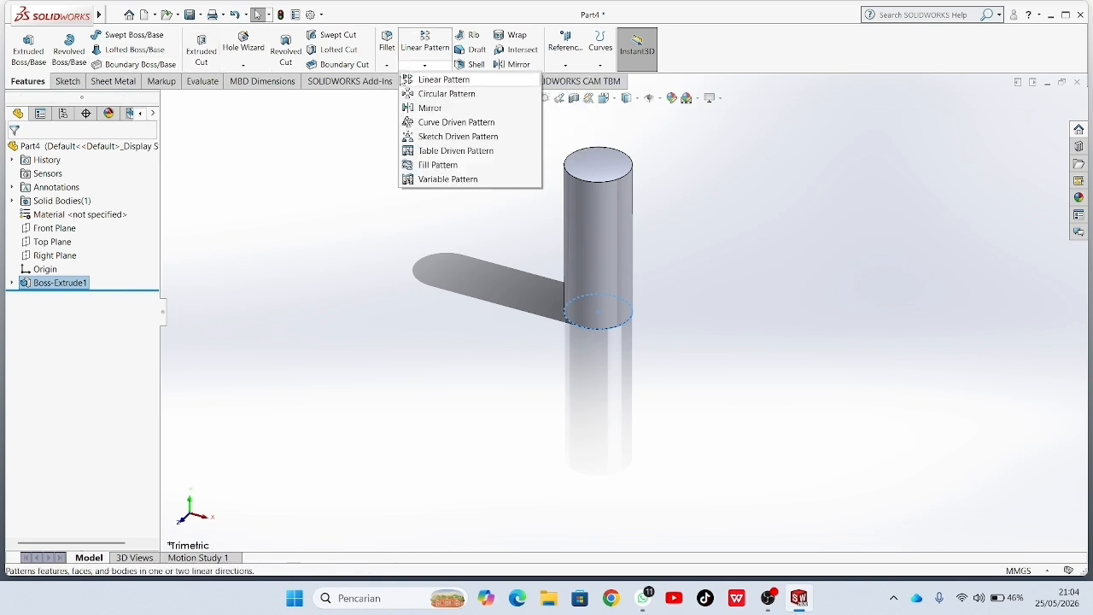
left_click(385, 93)
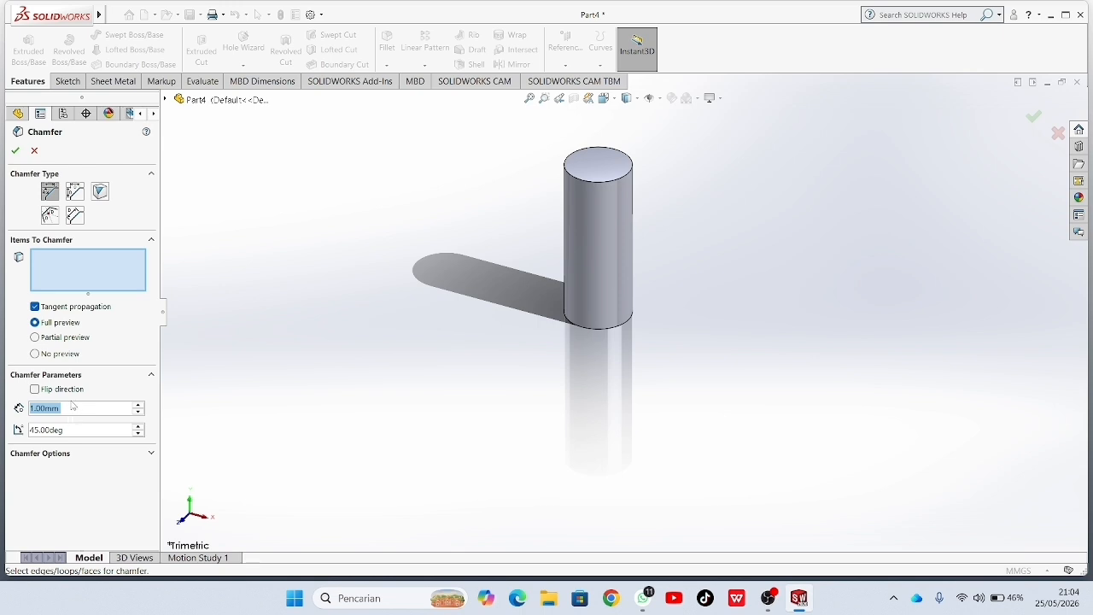
key("BackSpace")
type("1")
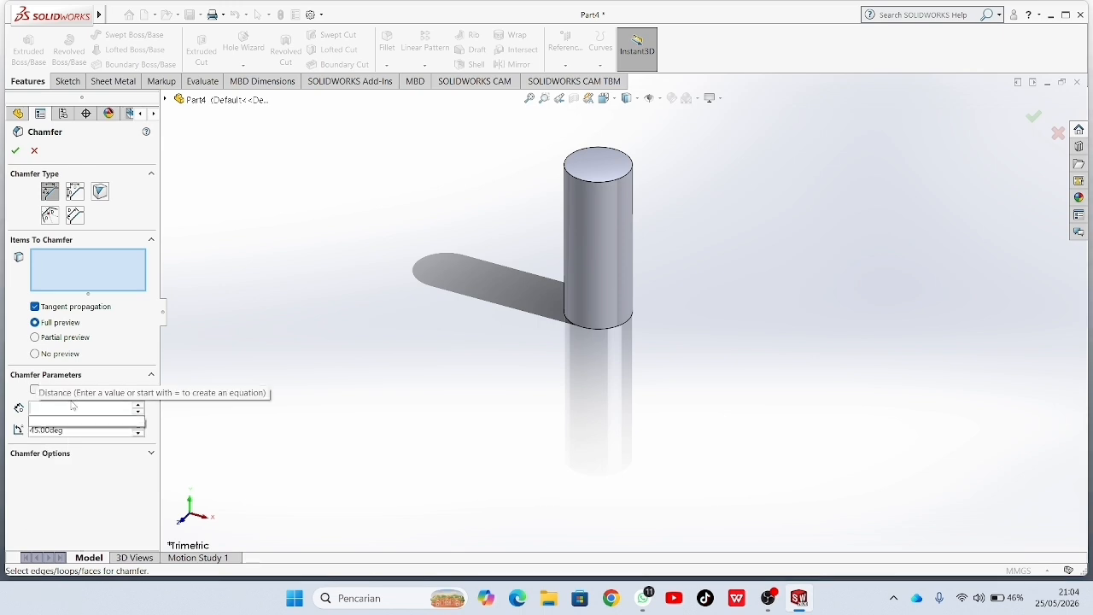
key("Return")
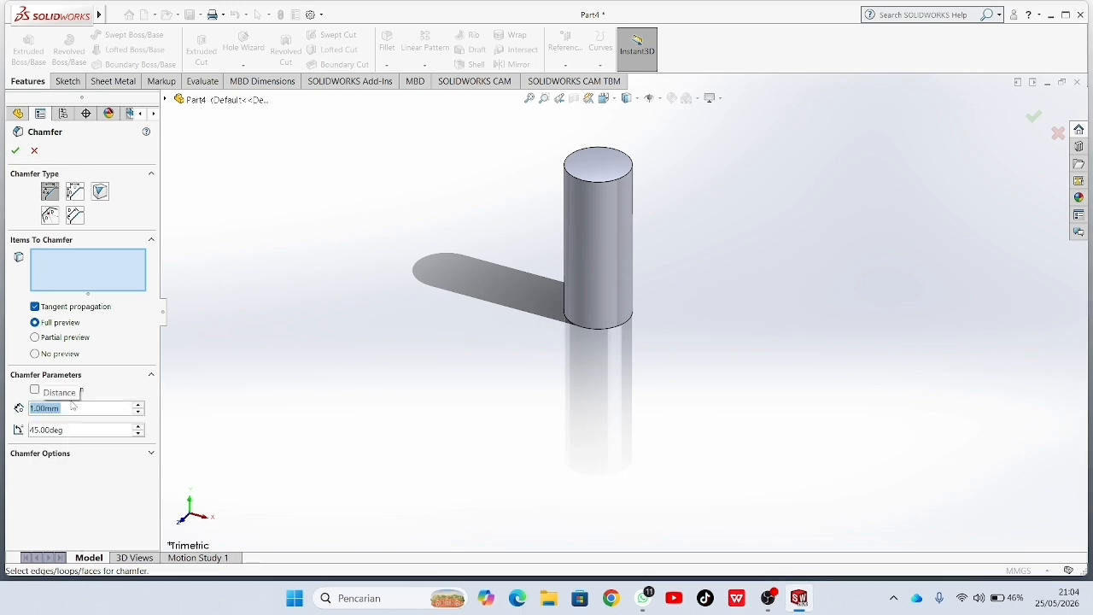
scroll(524, 186, "down", 2)
scroll(817, 220, "down", 3)
scroll(795, 244, "down", 3)
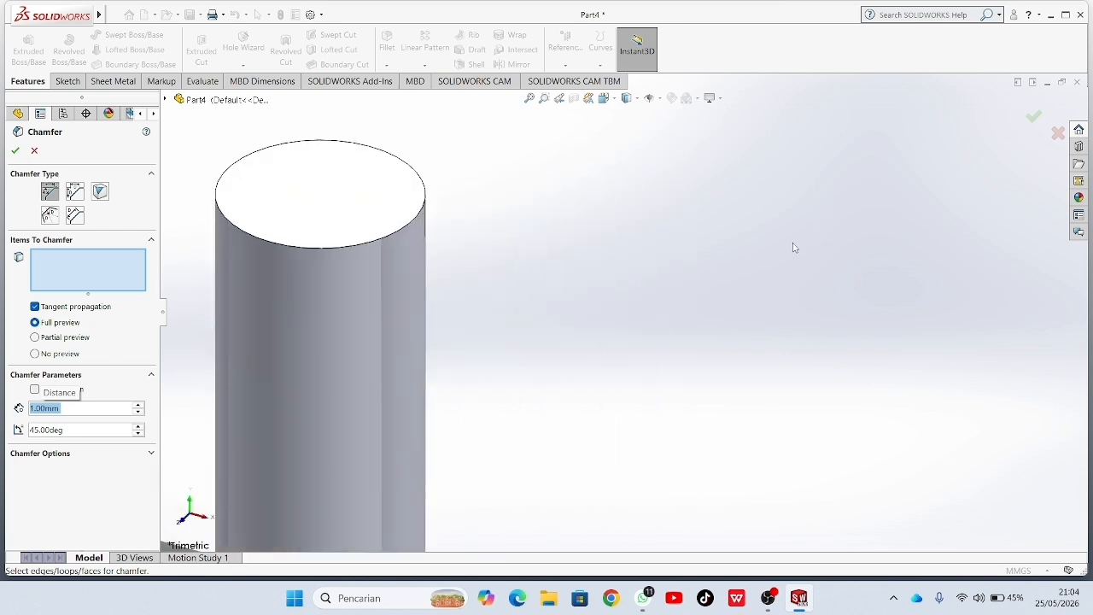
left_click(368, 248)
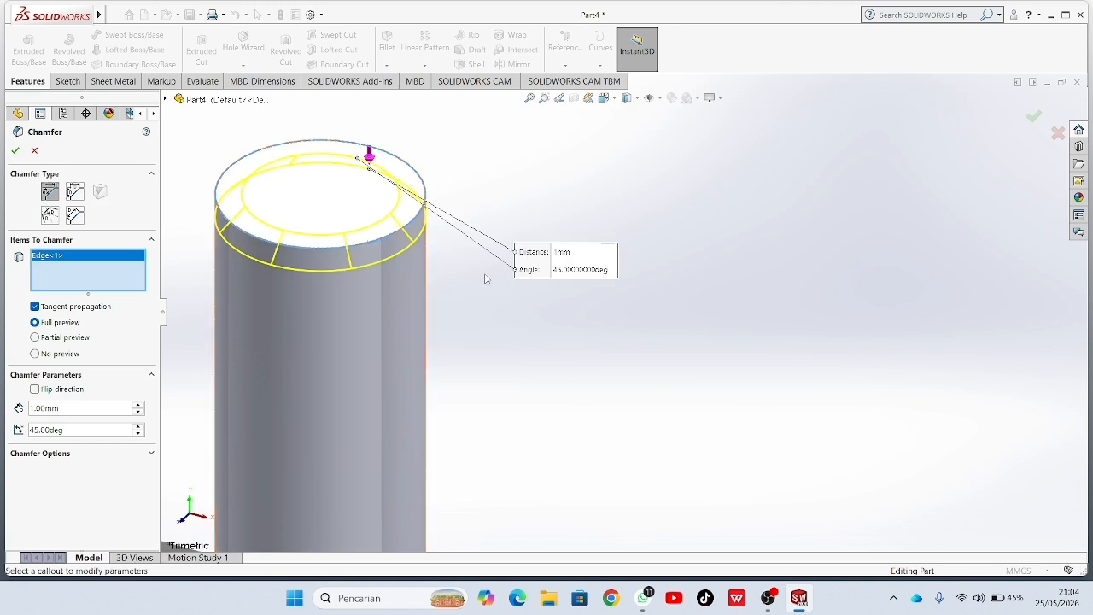
- Add the cylinder's lower circular edge to the chamfer and finish it at 1 mm and 45°
scroll(514, 293, "up", 5)
scroll(581, 389, "down", 5)
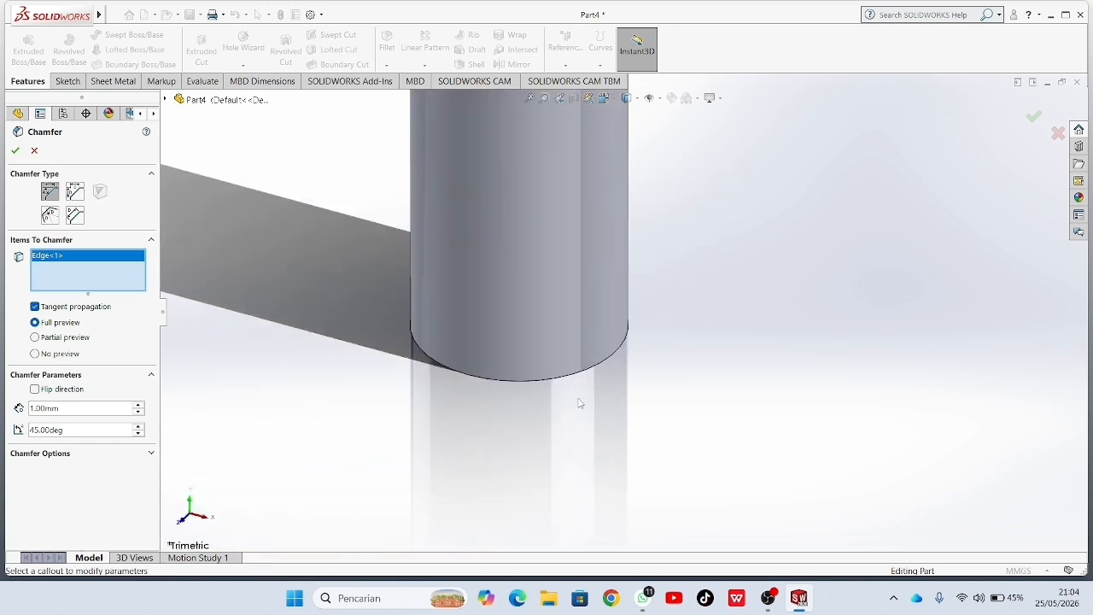
left_click(557, 317)
scroll(564, 315, "up", 5)
scroll(620, 276, "down", 5)
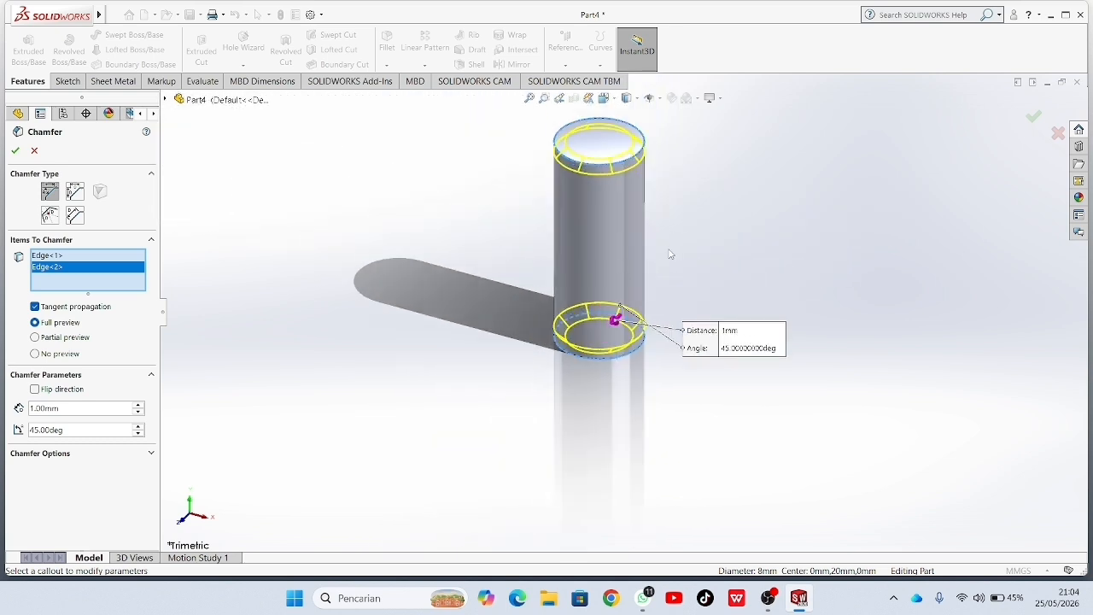
left_click(14, 150)
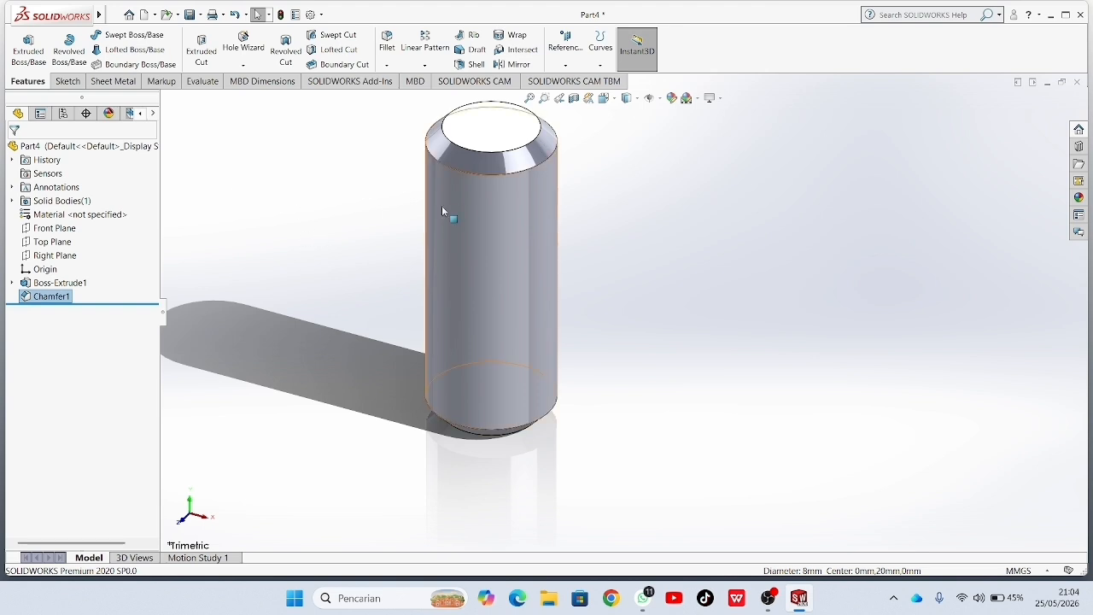
- Start a sketch text on the pin's flat upper end face with the text X, placed near the origin
left_click(506, 141)
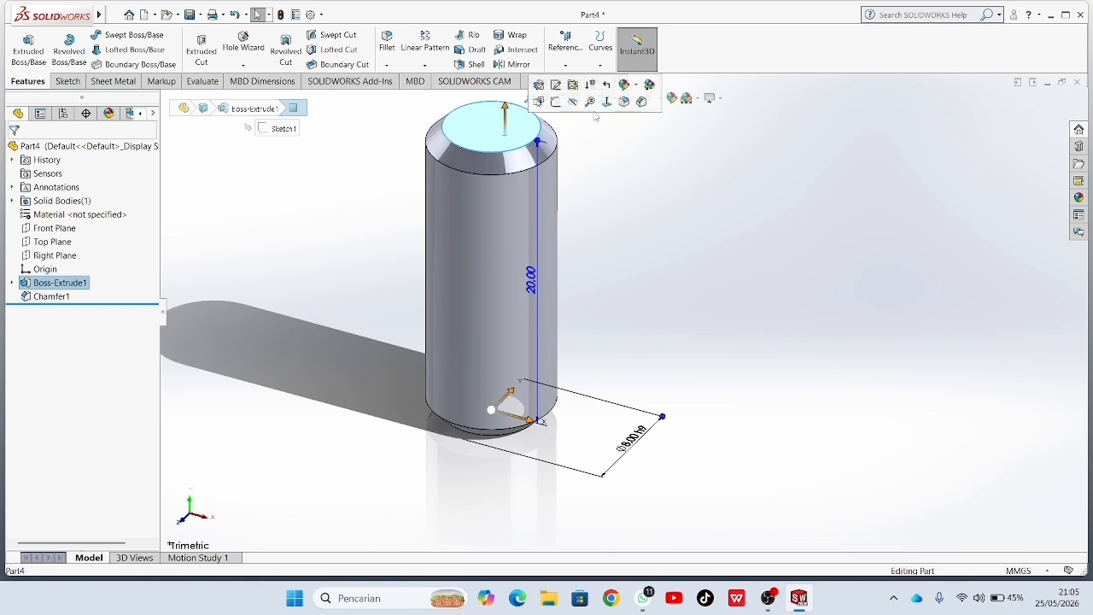
left_click(607, 103)
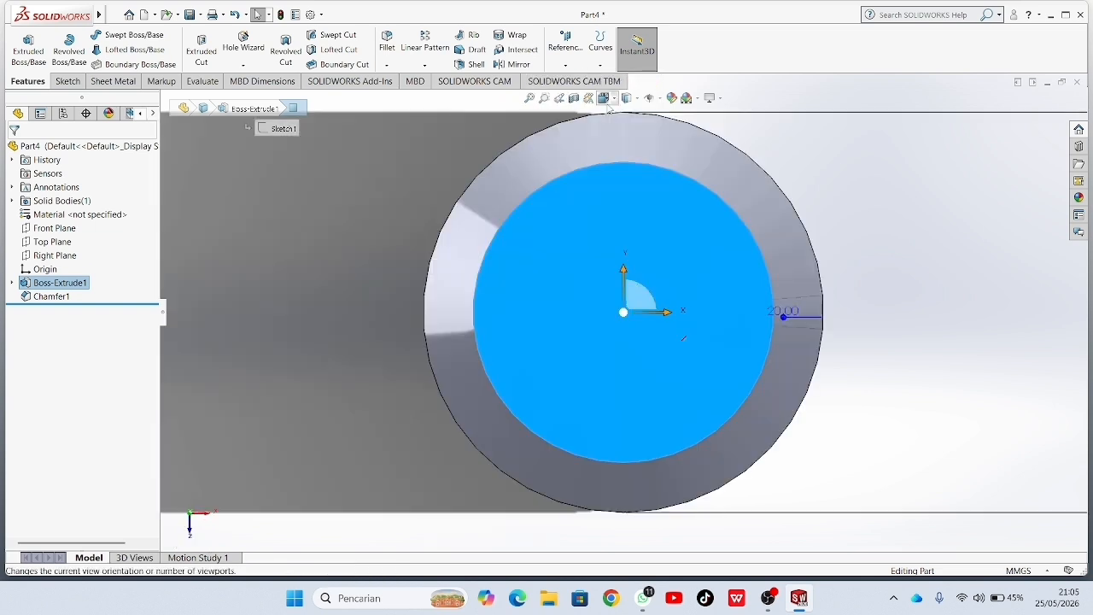
left_click(901, 310)
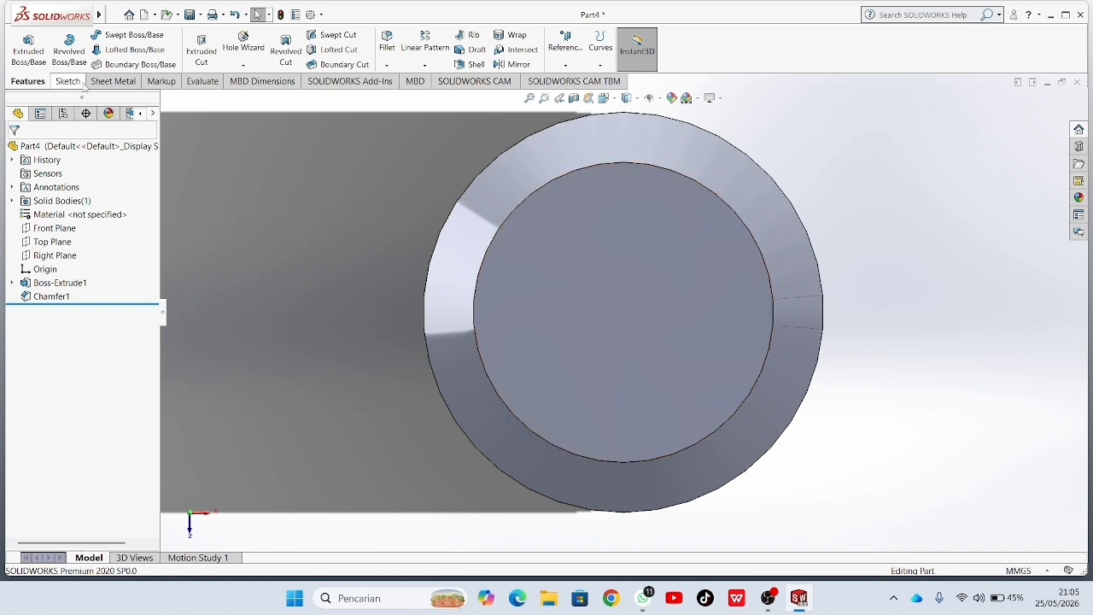
left_click(77, 82)
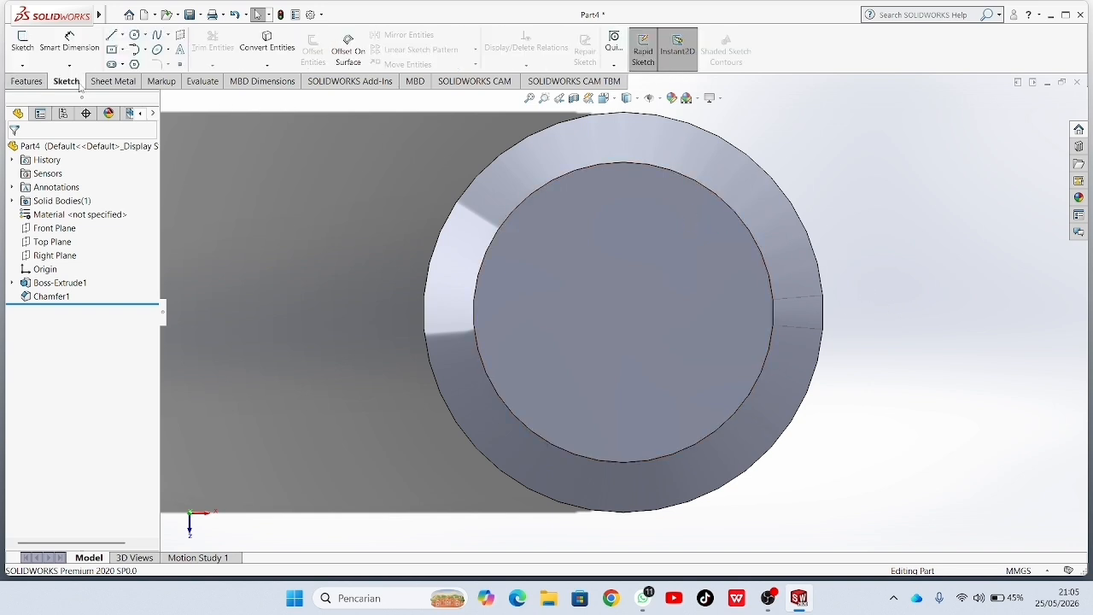
left_click(180, 50)
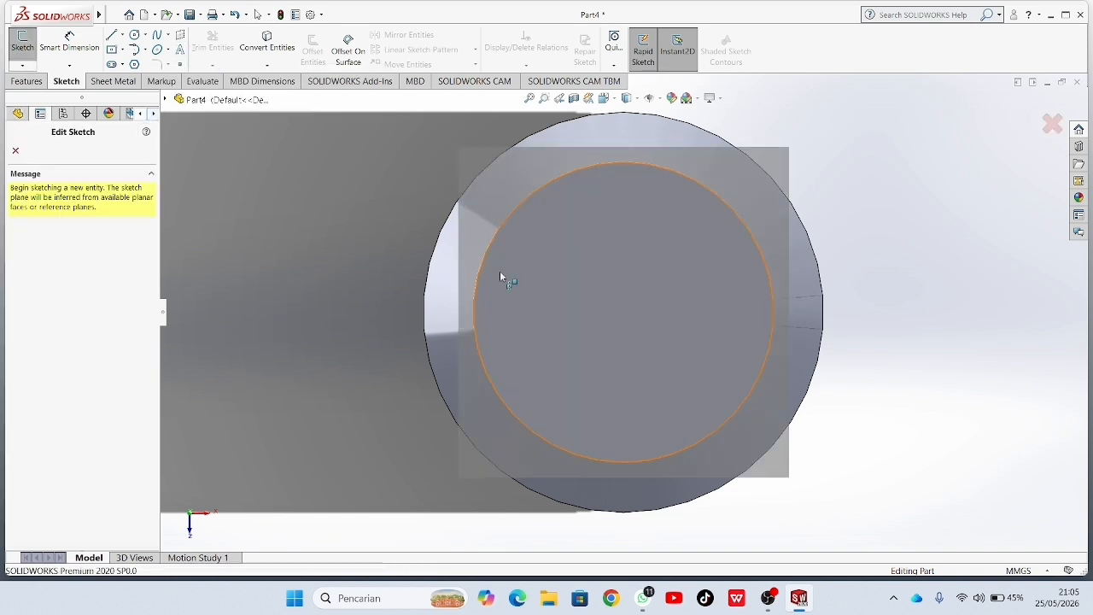
left_click(613, 291)
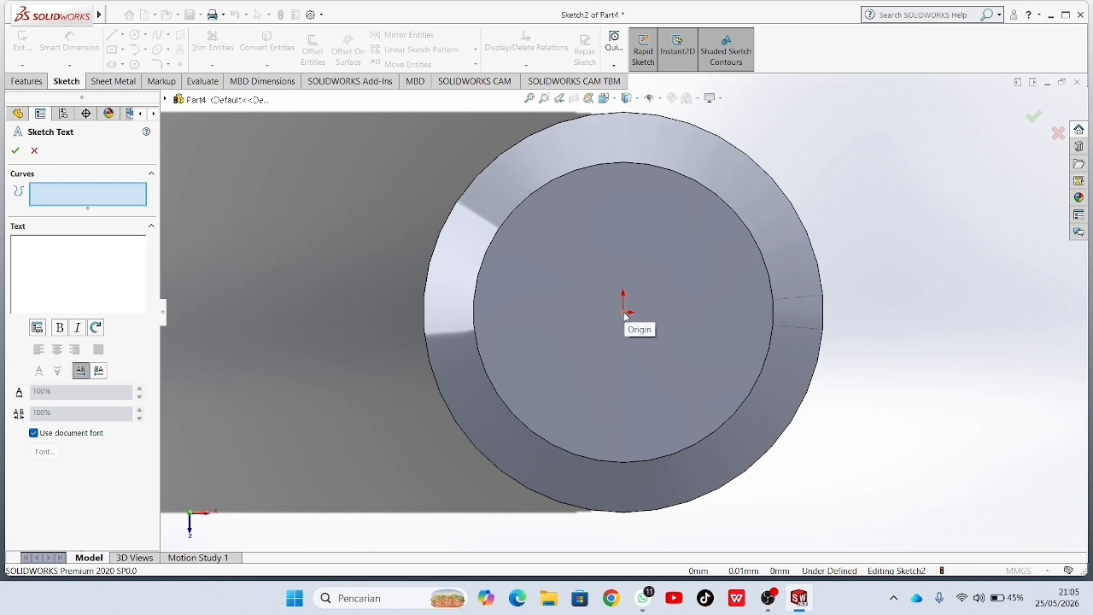
type("X")
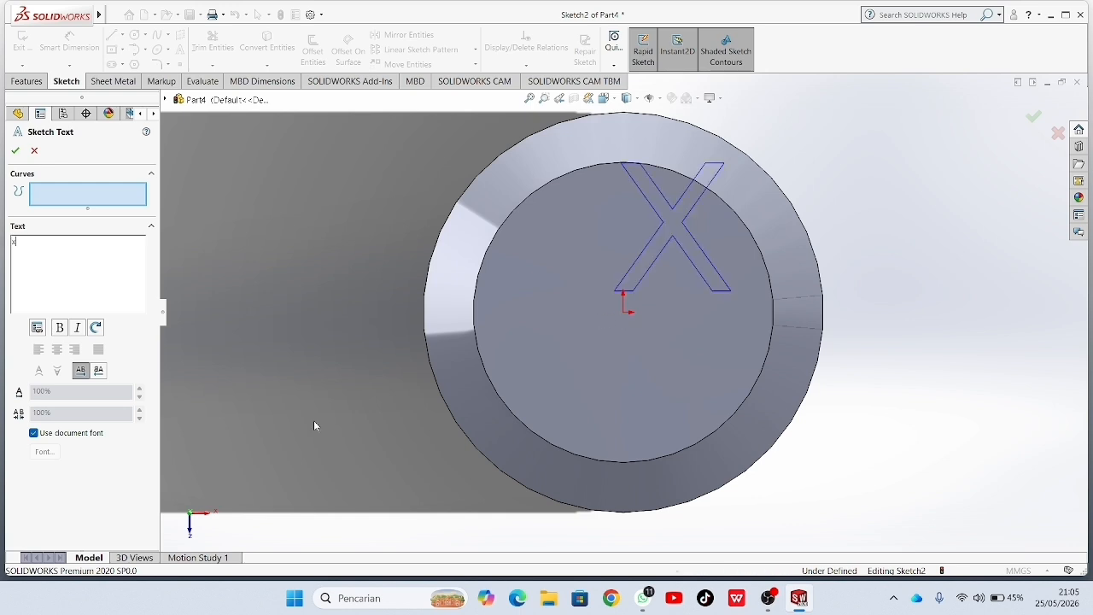
- Turn off the document font for the sketch text, set its height to 4 mm and finish the text
left_click(34, 433)
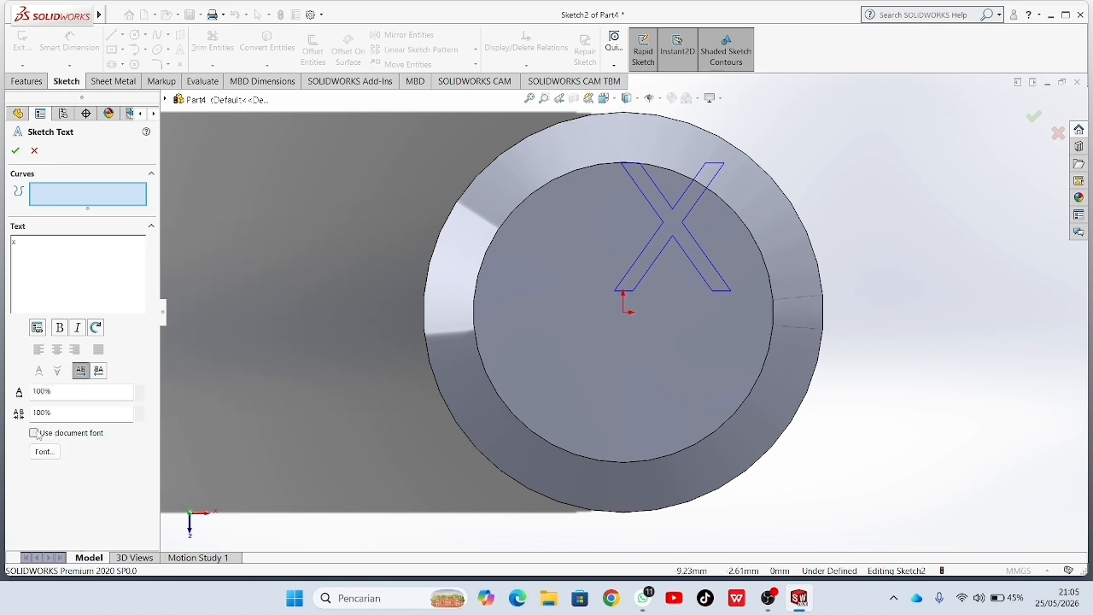
left_click(45, 452)
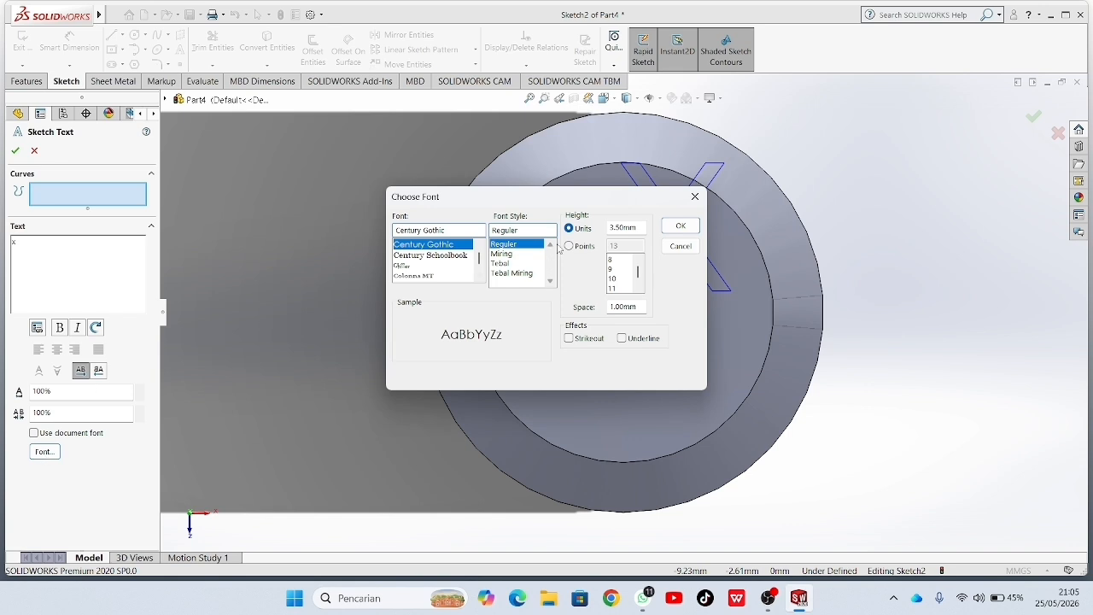
double_click(637, 227)
key("BackSpace")
type("4")
key("Return")
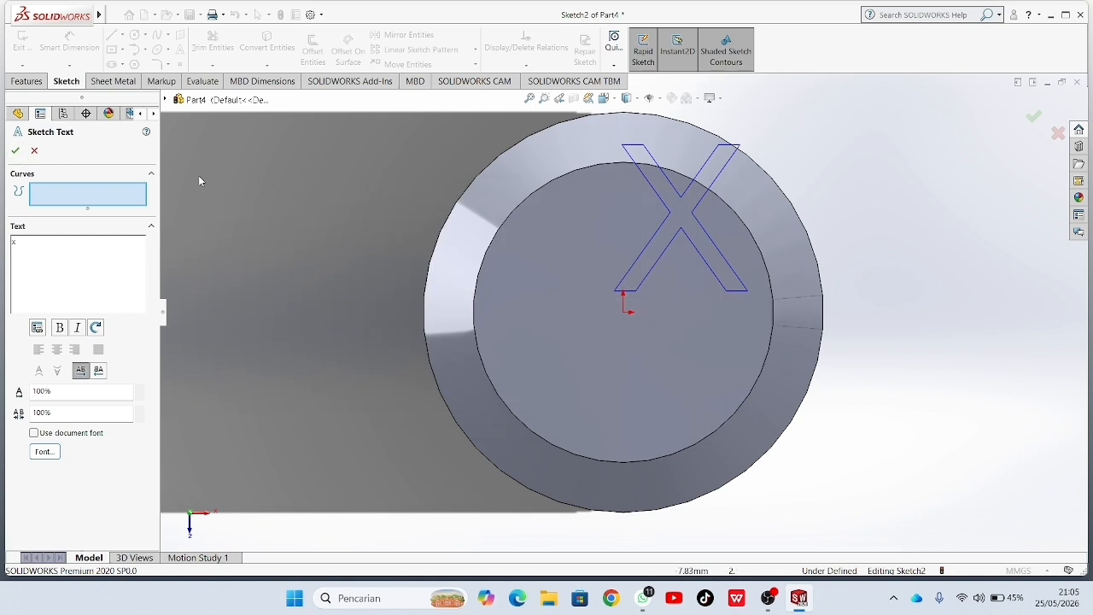
left_click(15, 150)
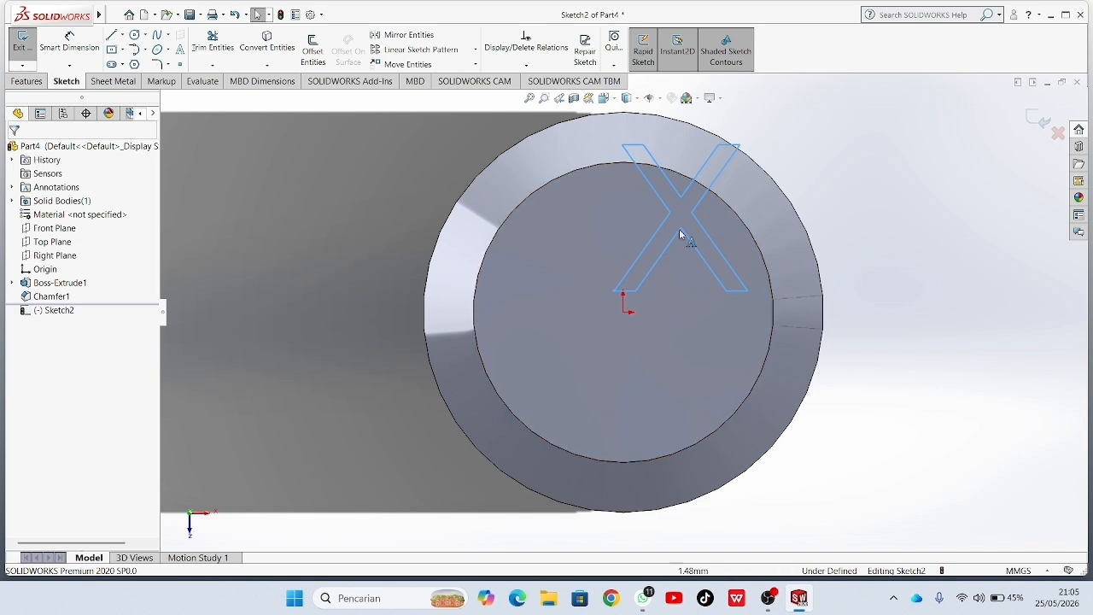
- Move the X text so that its crossing point is centred on the sketch origin
mouse_move(683, 209)
left_mouse_down()
mouse_move(637, 310)
mouse_move(639, 346)
mouse_move(616, 349)
mouse_move(628, 313)
left_mouse_up()
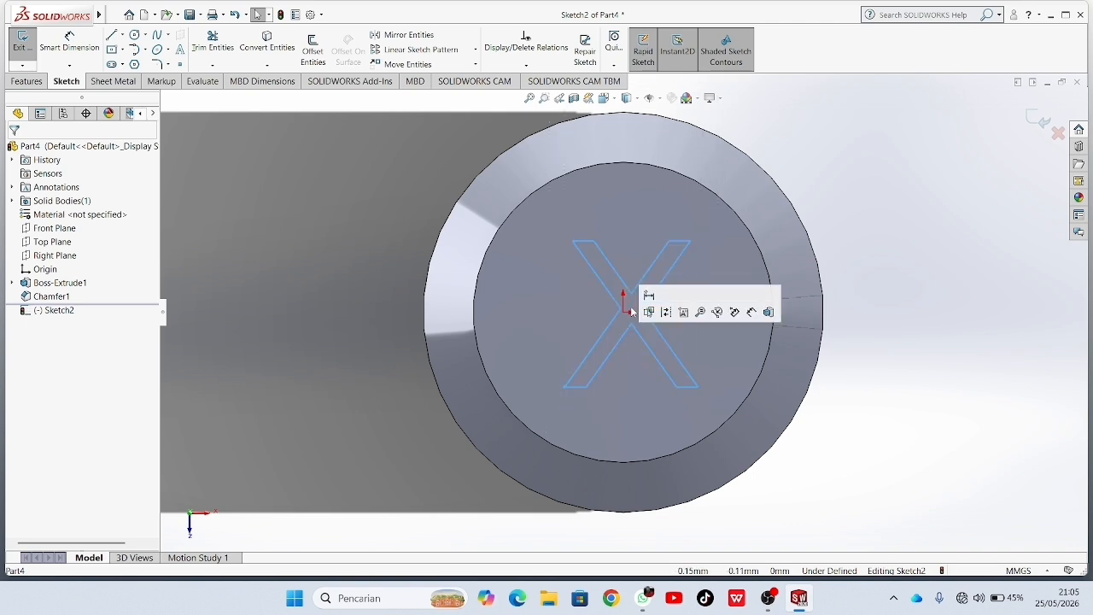
scroll(628, 313, "down", 8)
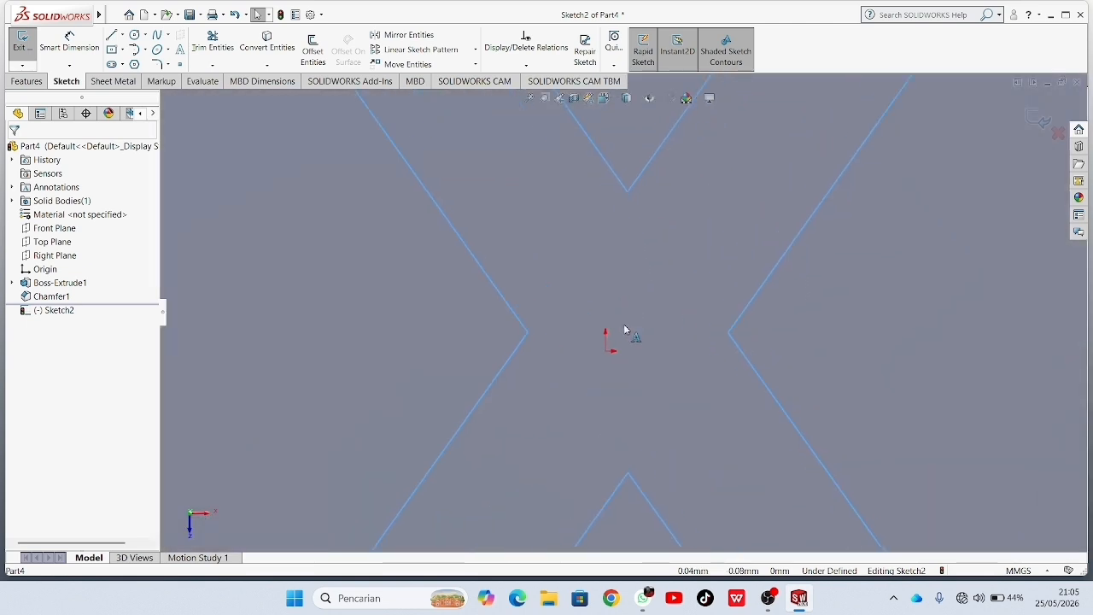
left_click_drag(628, 352, 598, 370)
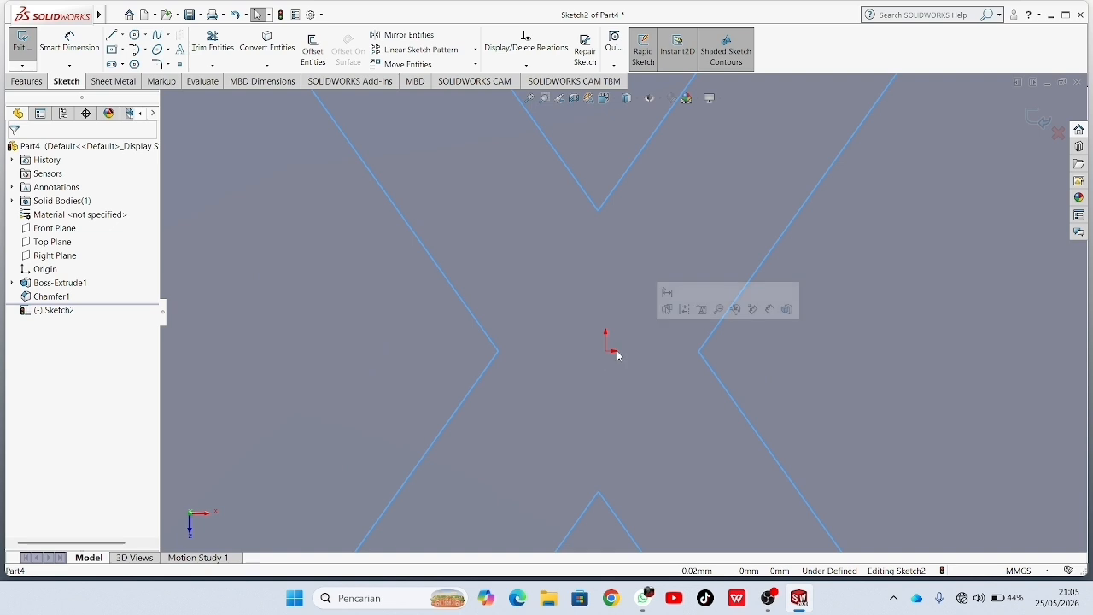
scroll(653, 344, "up", 10)
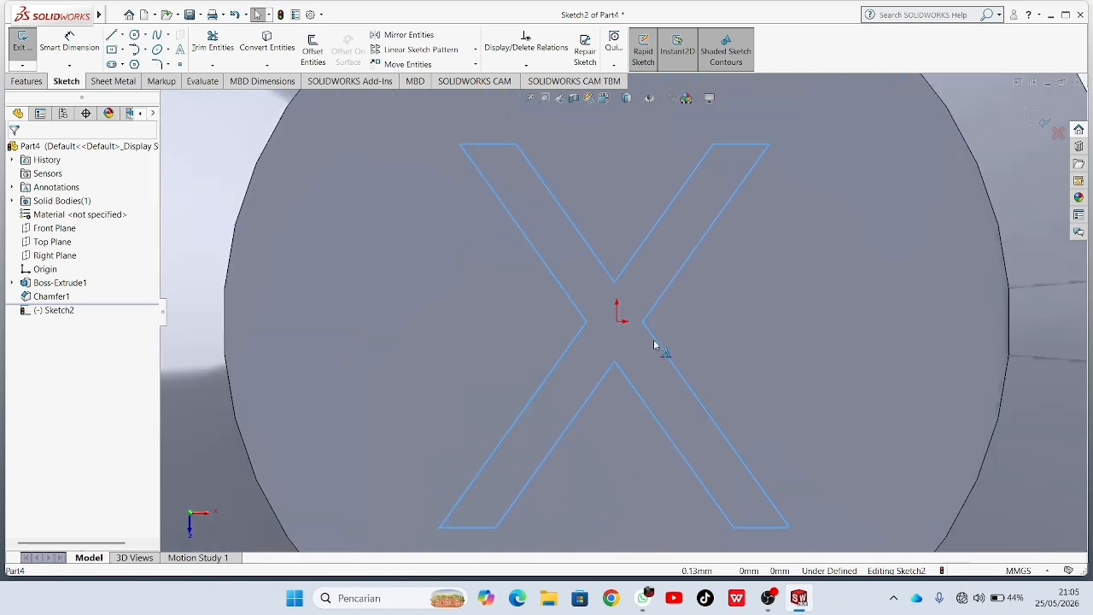
scroll(653, 352, "up", 4)
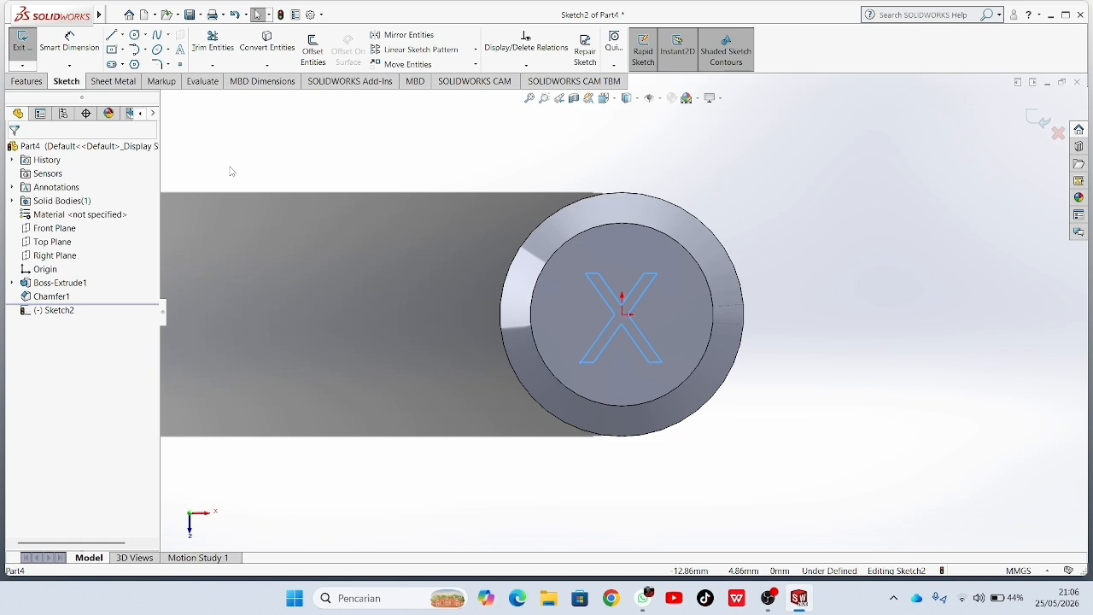
scroll(617, 284, "down", 6)
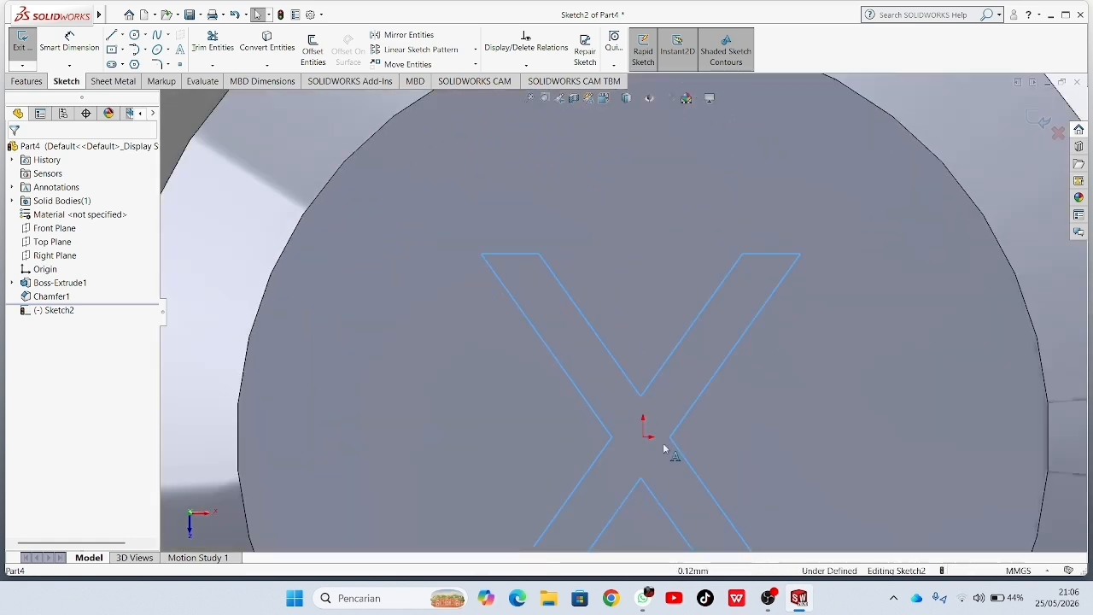
scroll(704, 468, "down", 4)
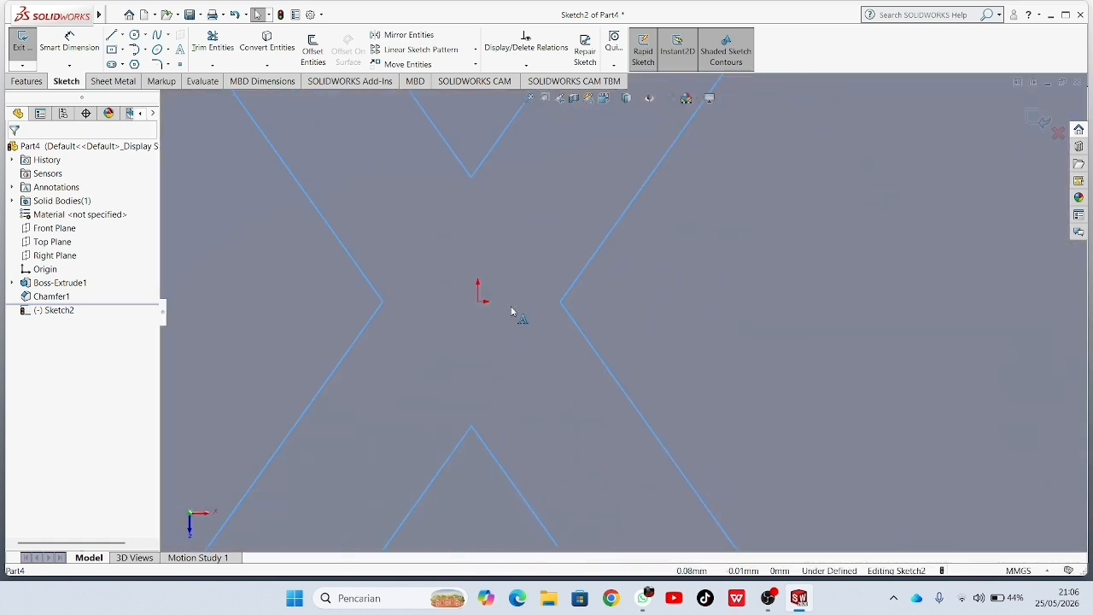
left_click(522, 311)
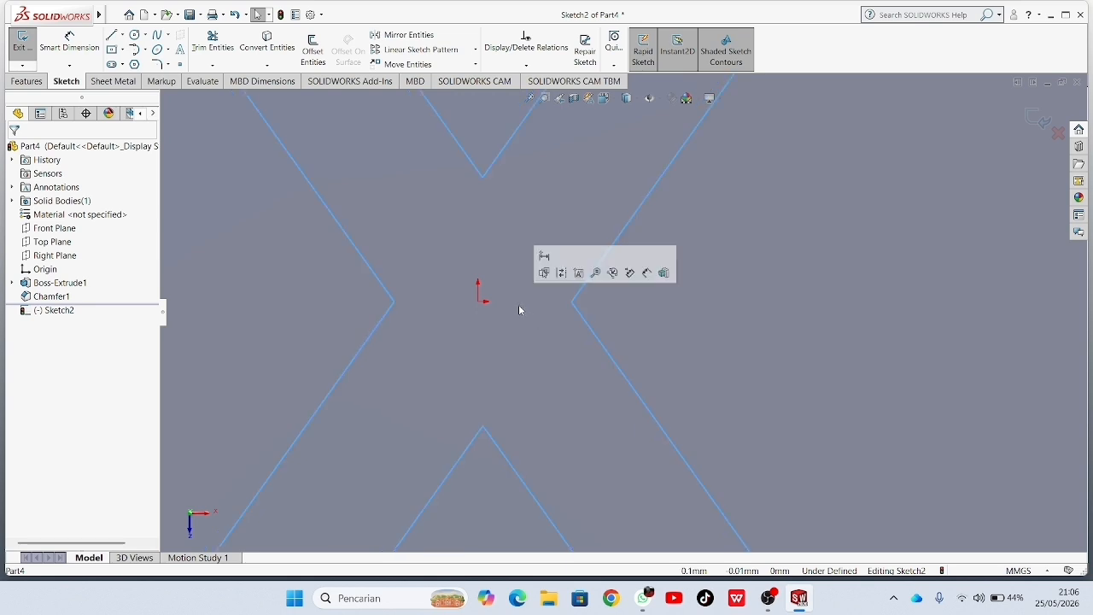
scroll(521, 307, "up", 6)
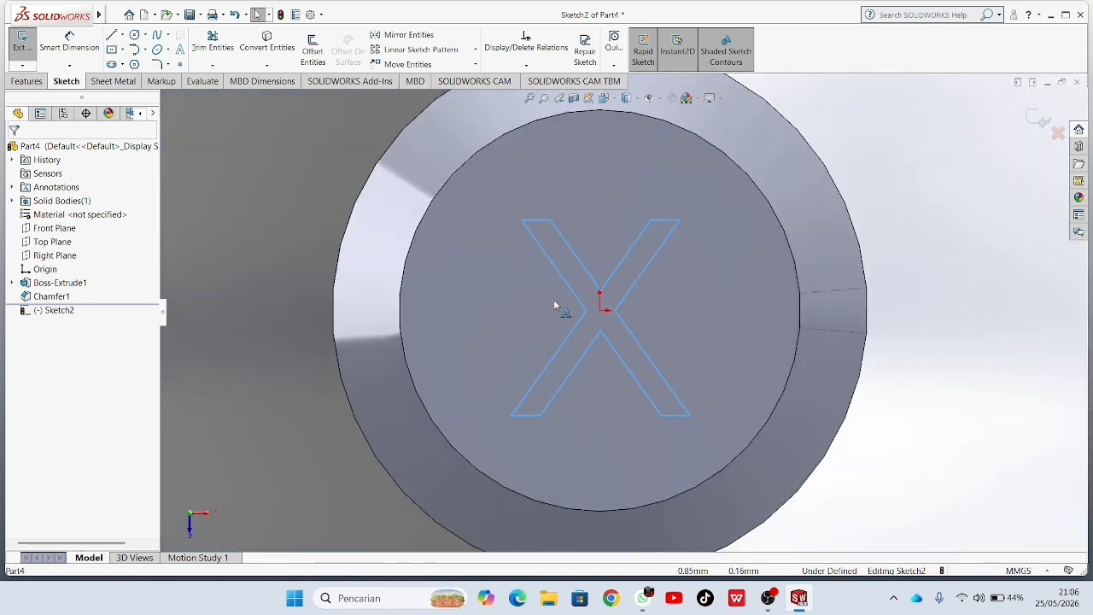
scroll(636, 300, "up", 3)
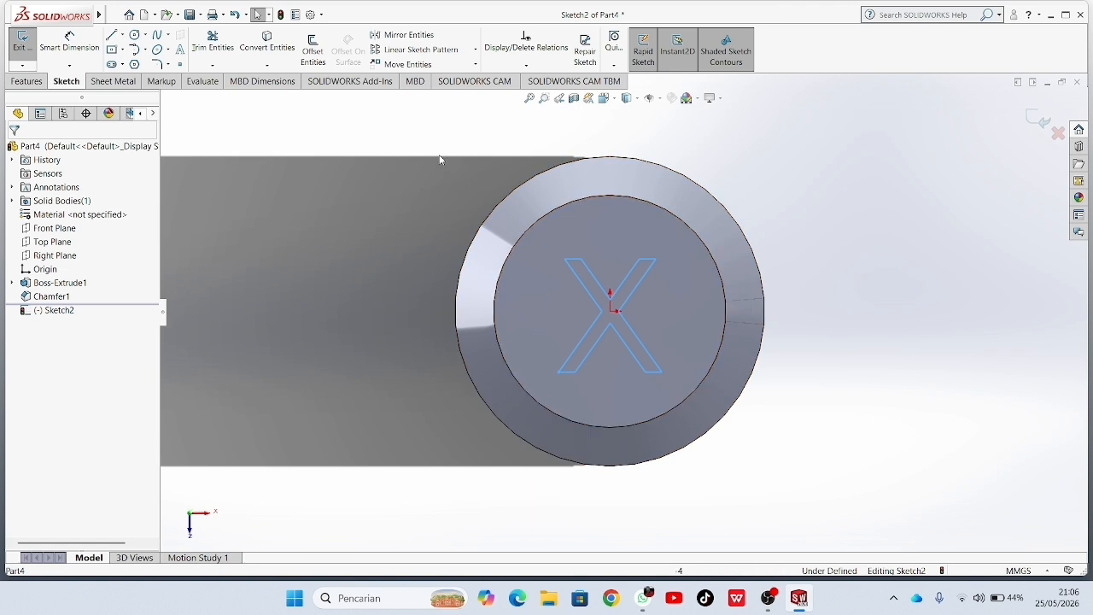
- Engrave the X text into the pin's end face as a blind extruded cut 0.25 mm deep
left_click(40, 80)
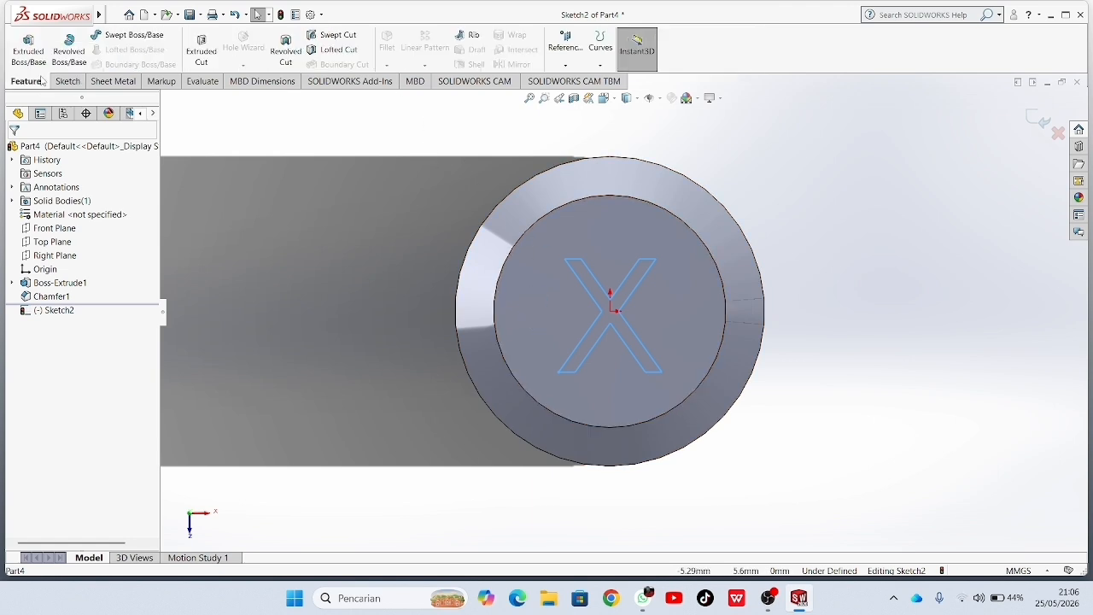
left_click(202, 50)
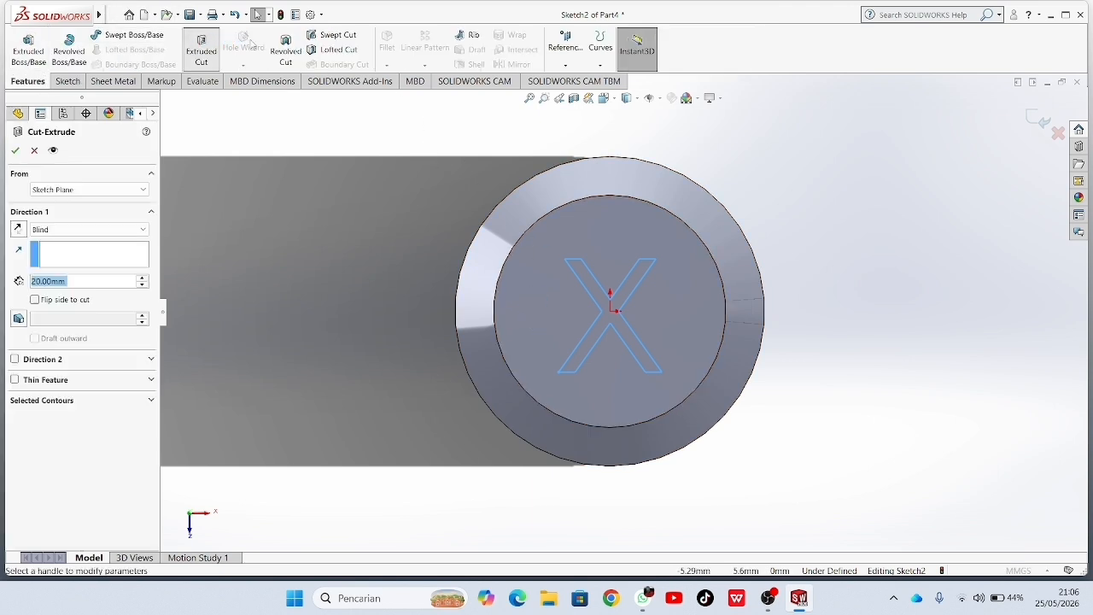
mouse_move(329, 252)
middle_mouse_down()
mouse_move(361, 215)
mouse_move(358, 237)
mouse_move(309, 229)
middle_mouse_up()
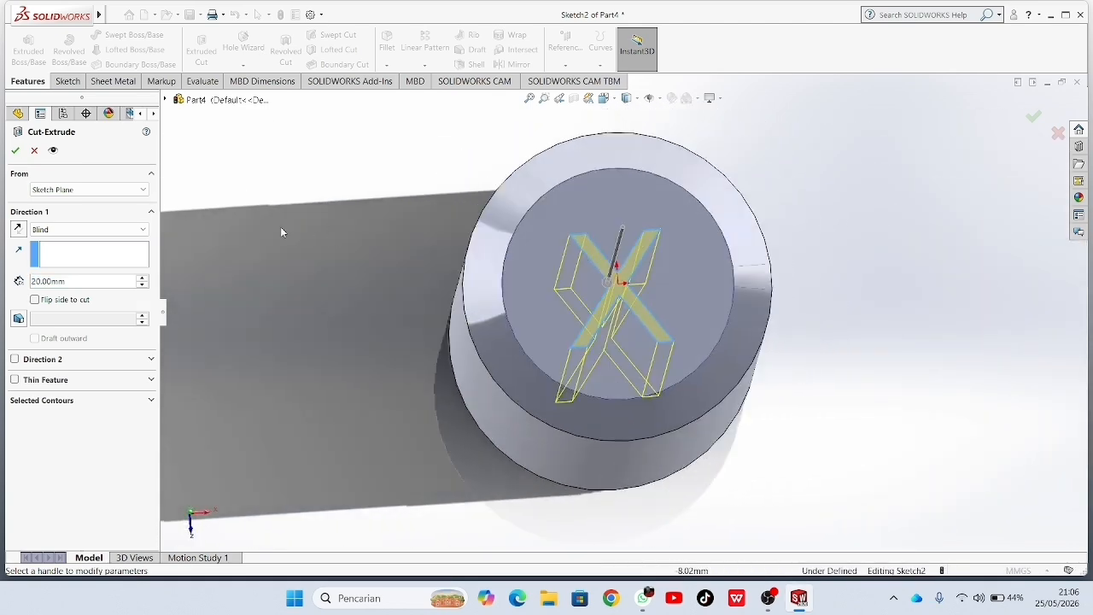
double_click(106, 280)
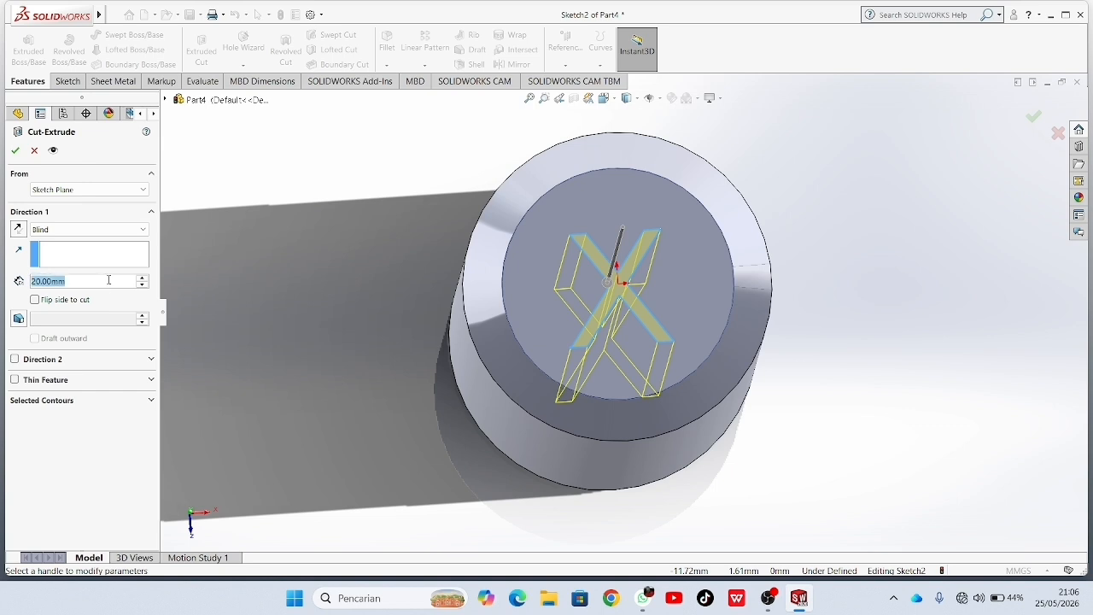
key("BackSpace")
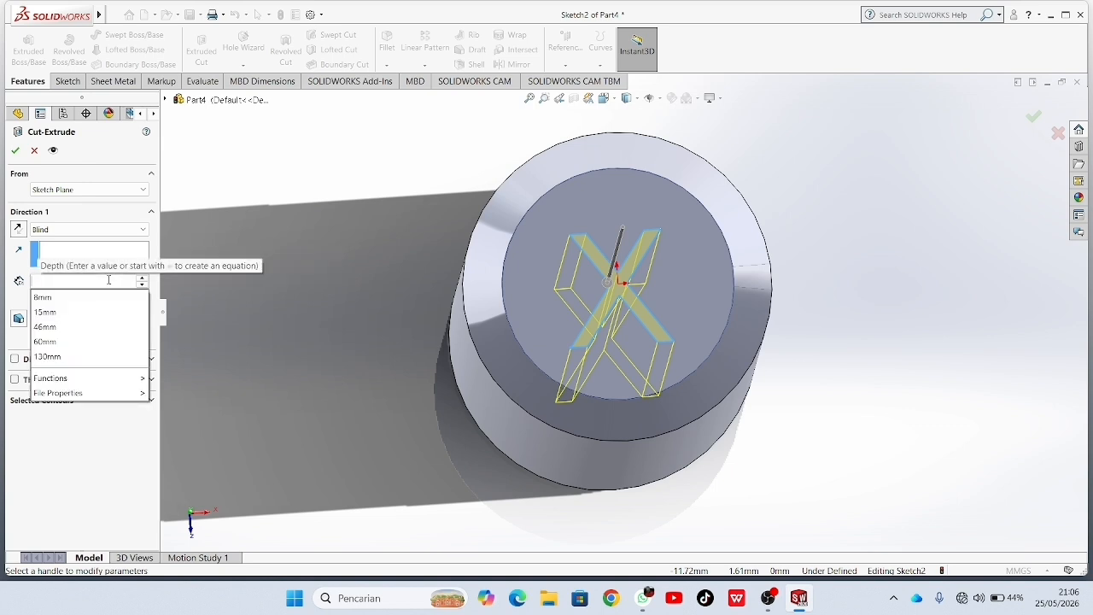
type("0.24")
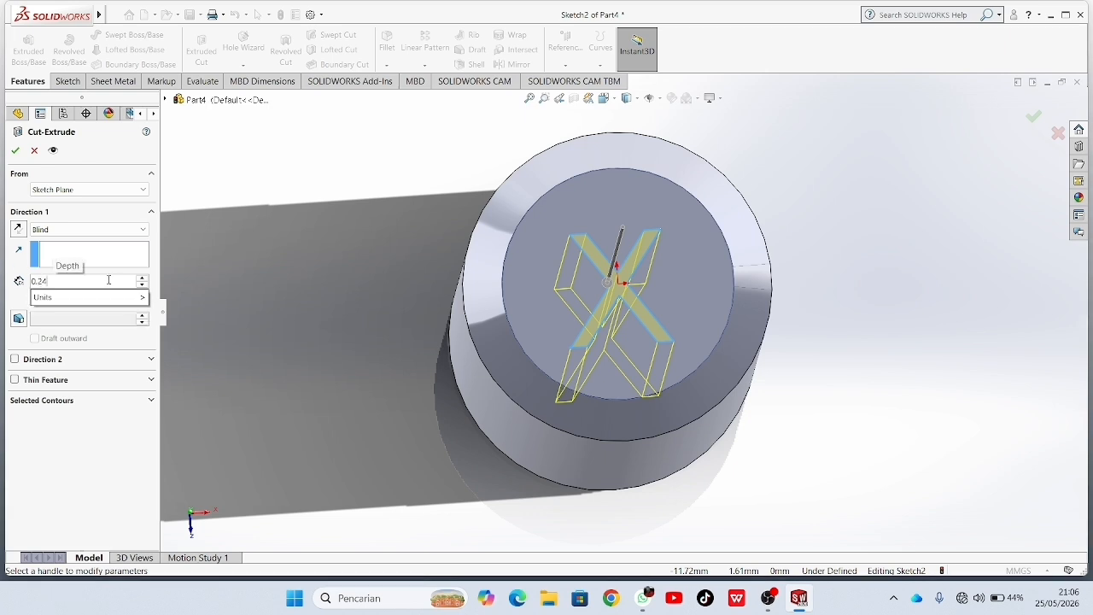
key("BackSpace")
type("5")
key("Return")
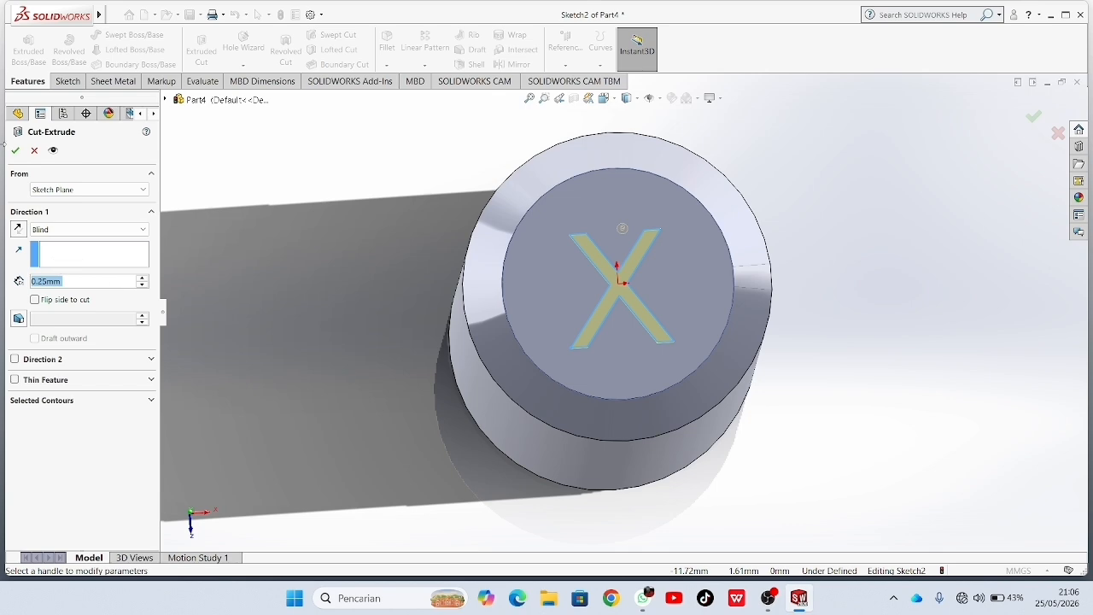
left_click(15, 150)
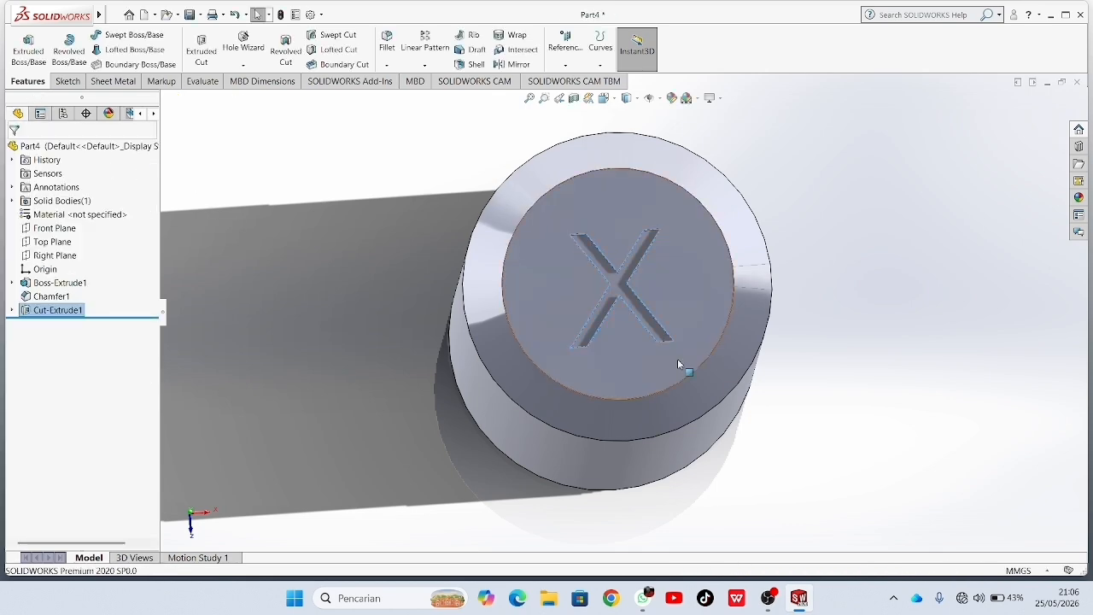
- Rename the pin's default configuration as x
mouse_move(1022, 415)
middle_mouse_down()
mouse_move(975, 420)
mouse_move(1022, 413)
middle_mouse_up()
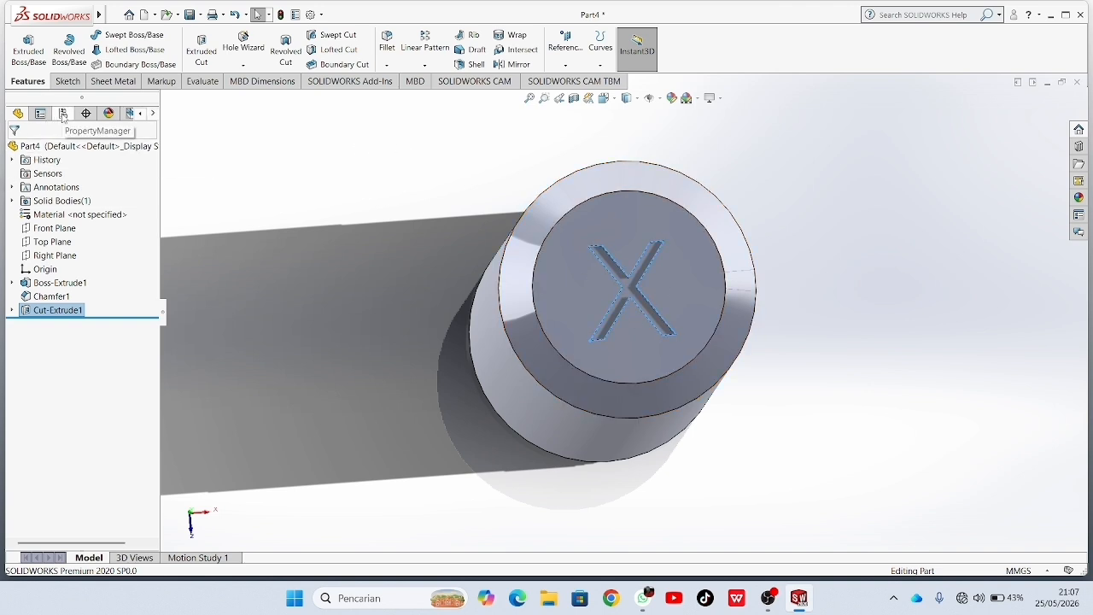
left_click(62, 114)
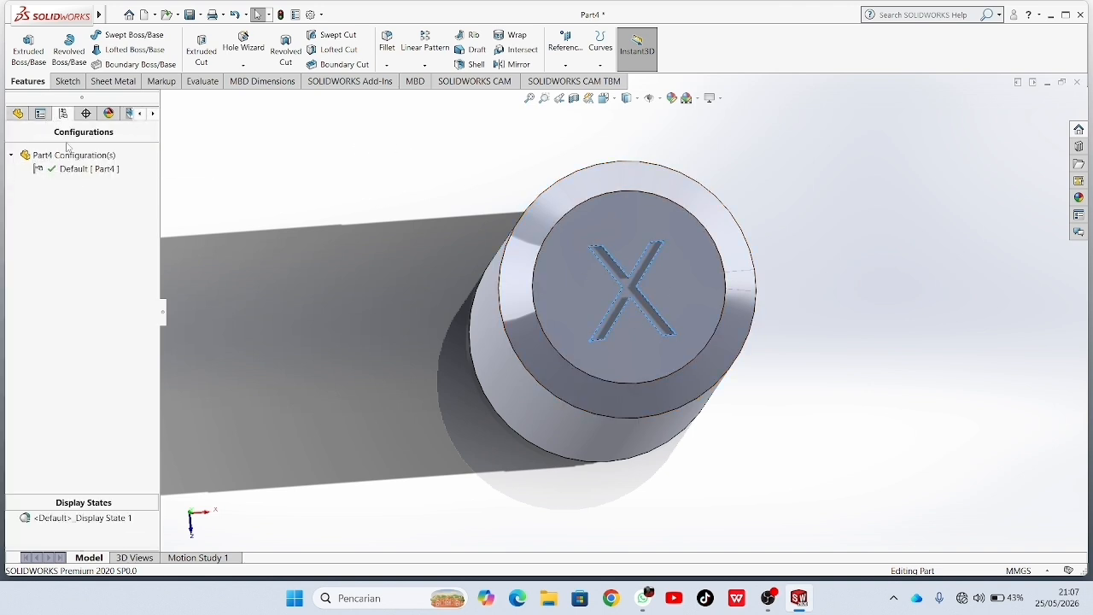
right_click(82, 169)
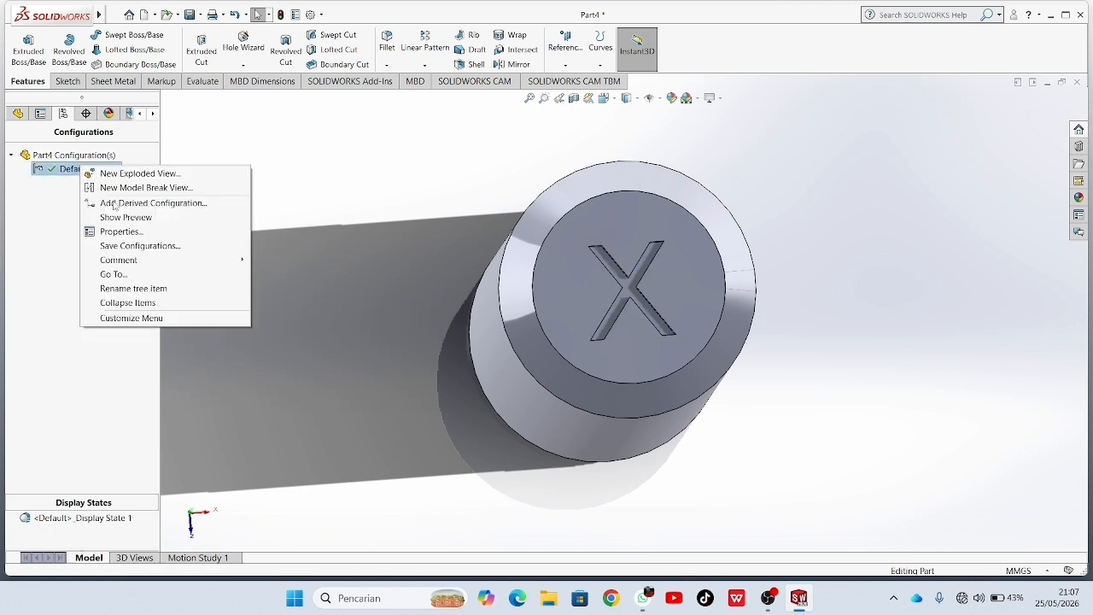
left_click(136, 289)
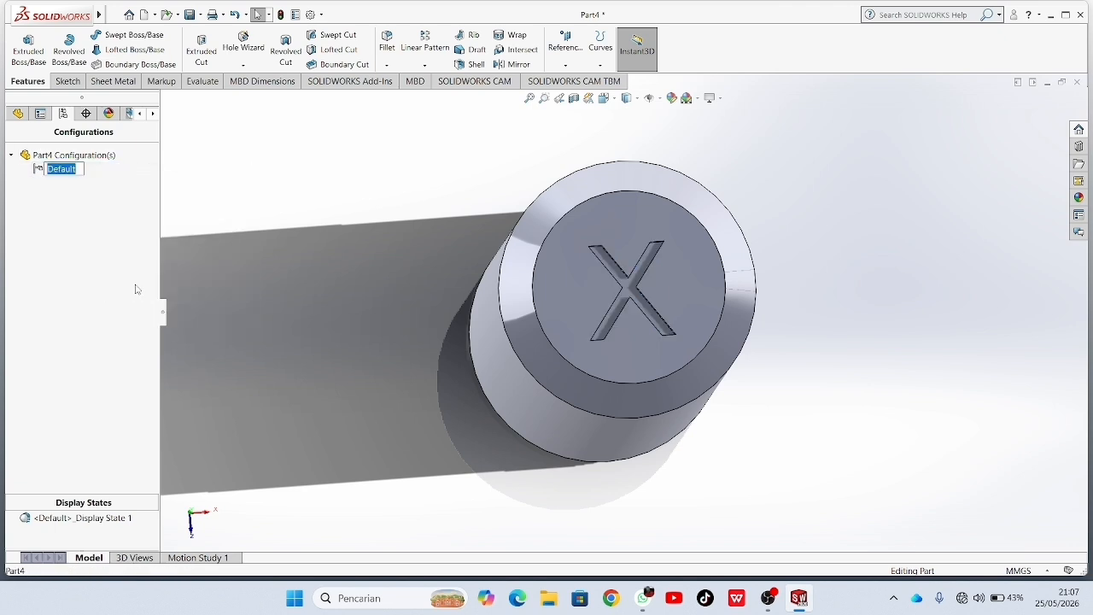
key("BackSpace")
key("Return")
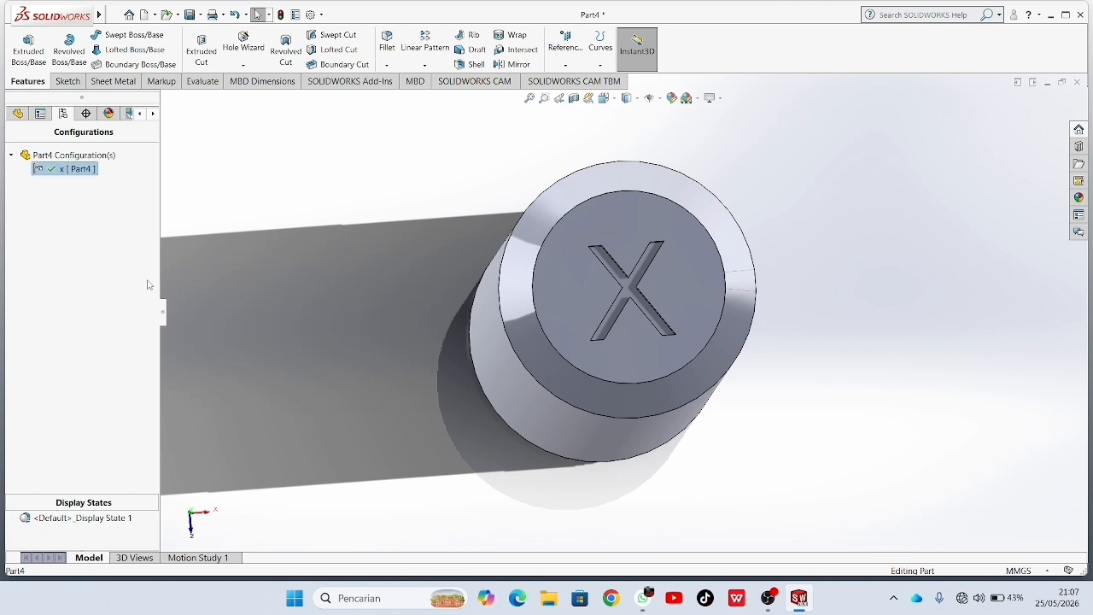
- Add a second configuration named o to the pin and suppress the X engraving cut in it
right_click(44, 156)
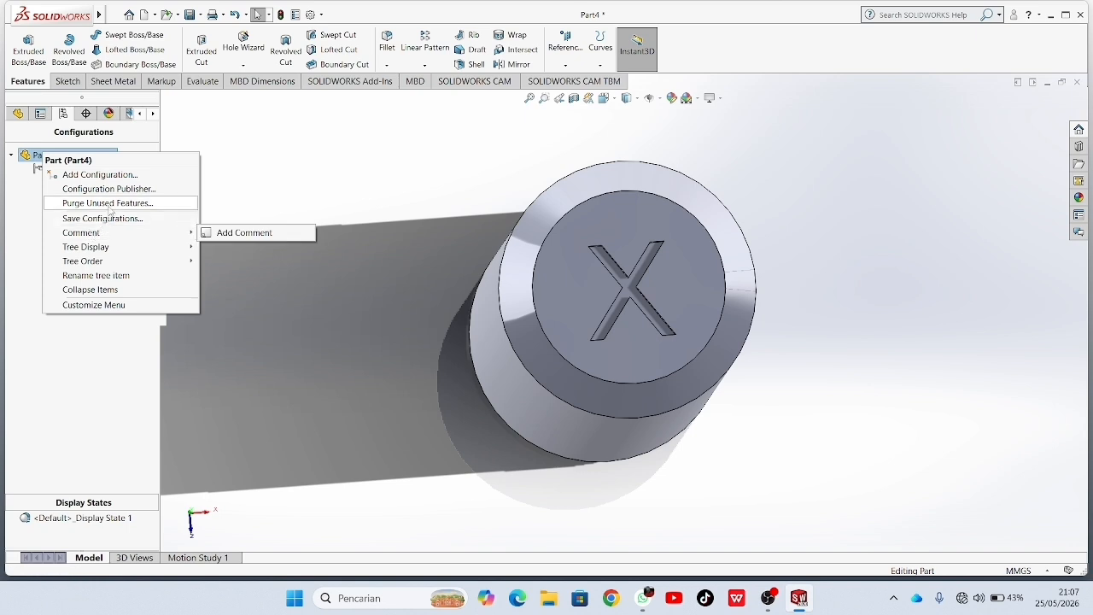
left_click(99, 174)
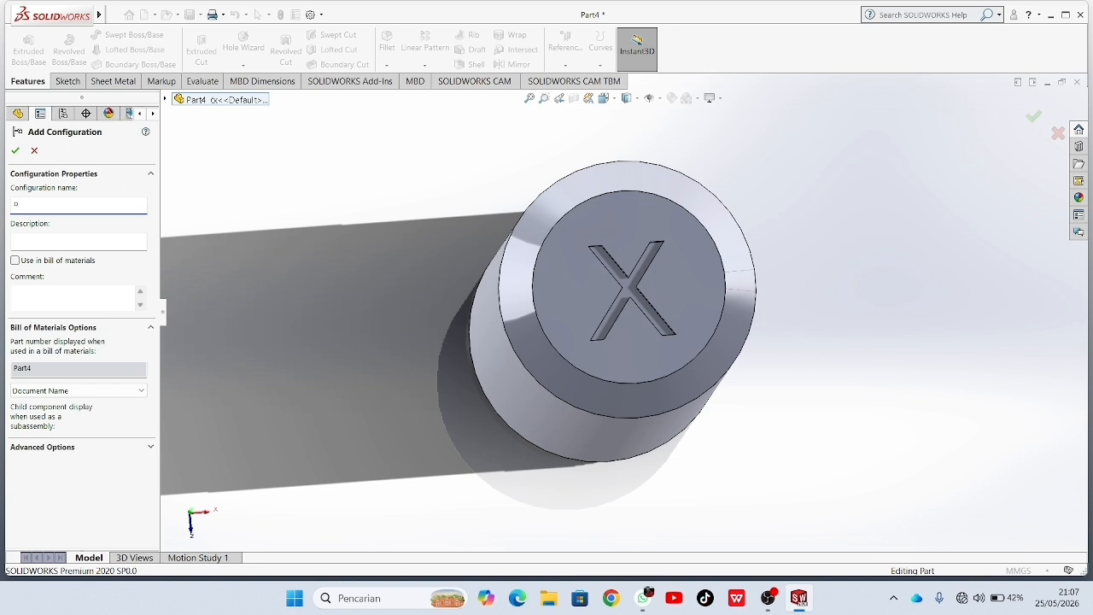
key("Return")
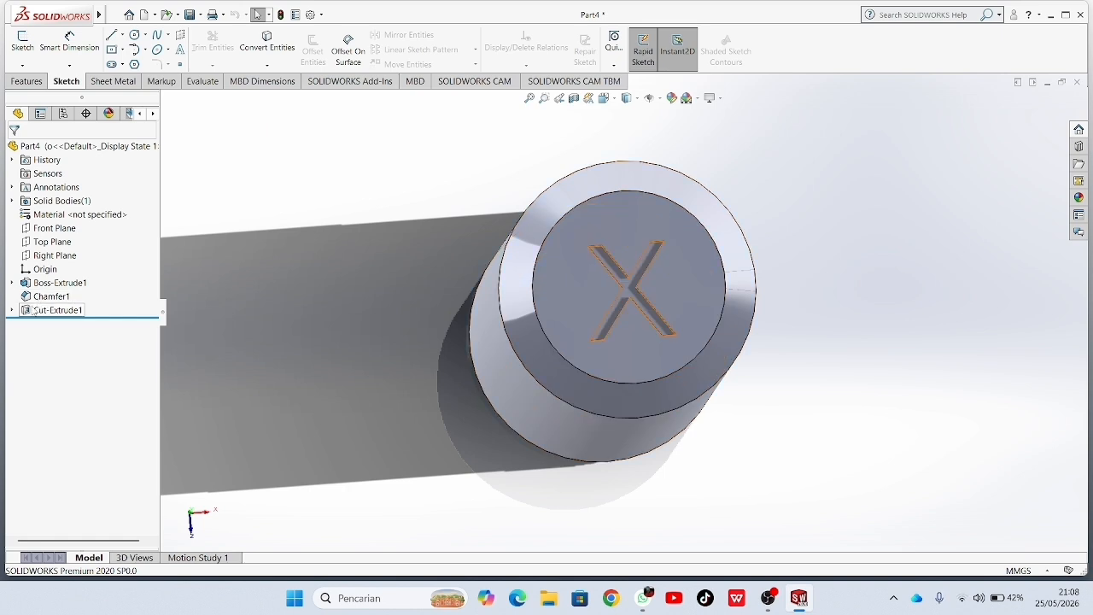
right_click(30, 312)
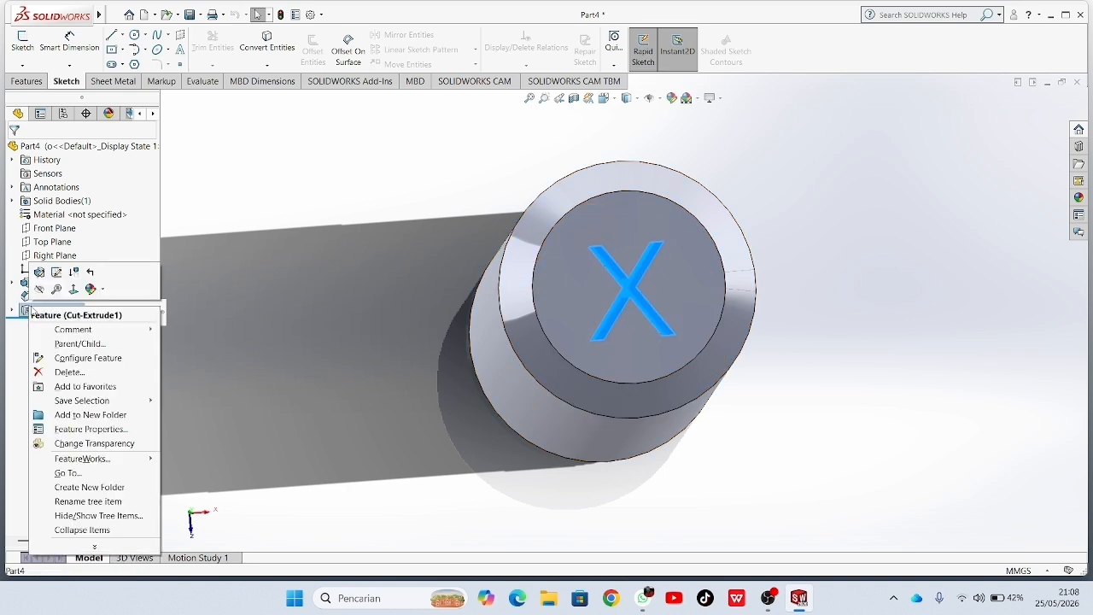
left_click(73, 274)
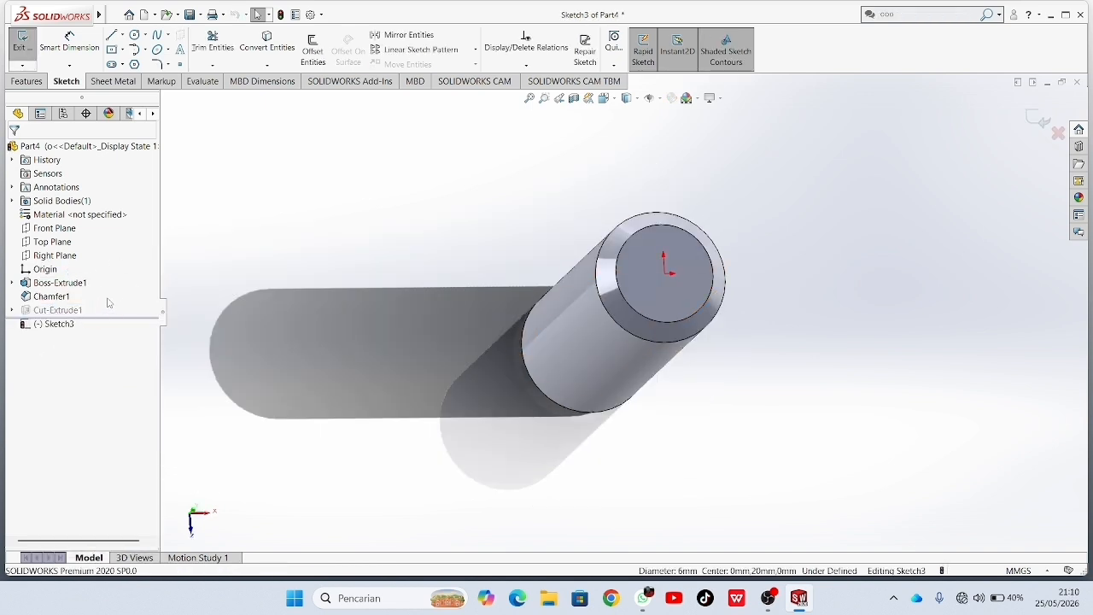
- View the pin's end face from the top and start a sketch text on it with the letter o
left_click(615, 99)
left_click(618, 154)
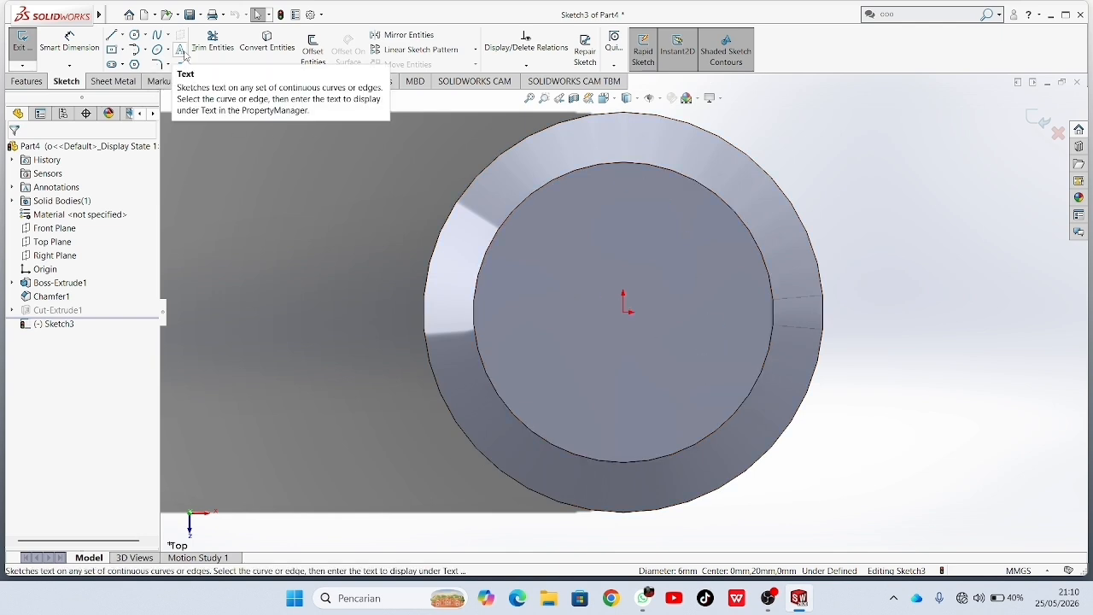
left_click(181, 51)
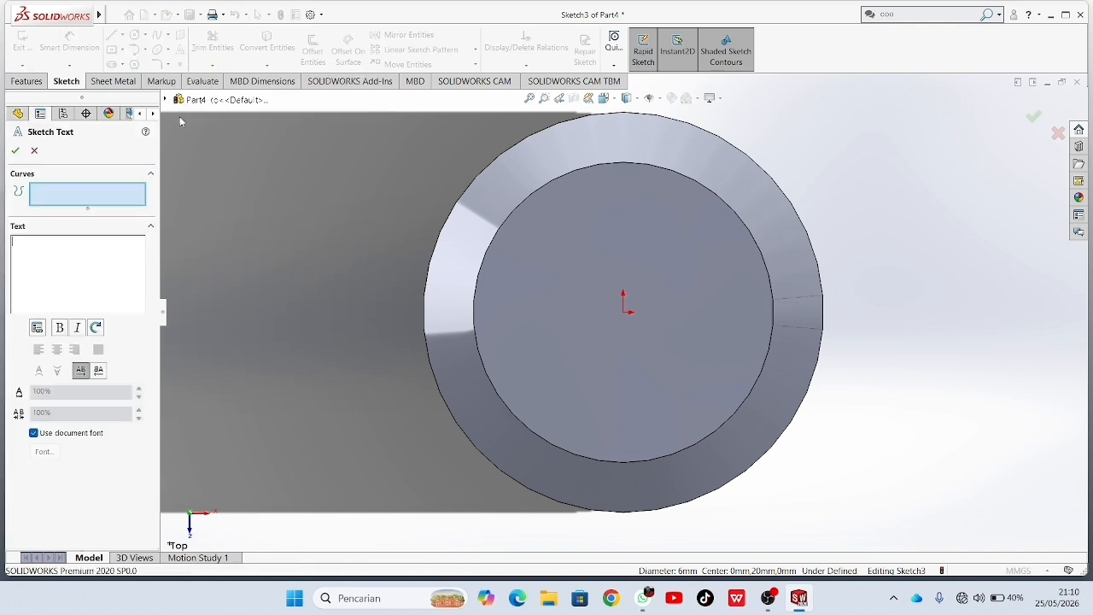
right_click(611, 317)
key("Escape")
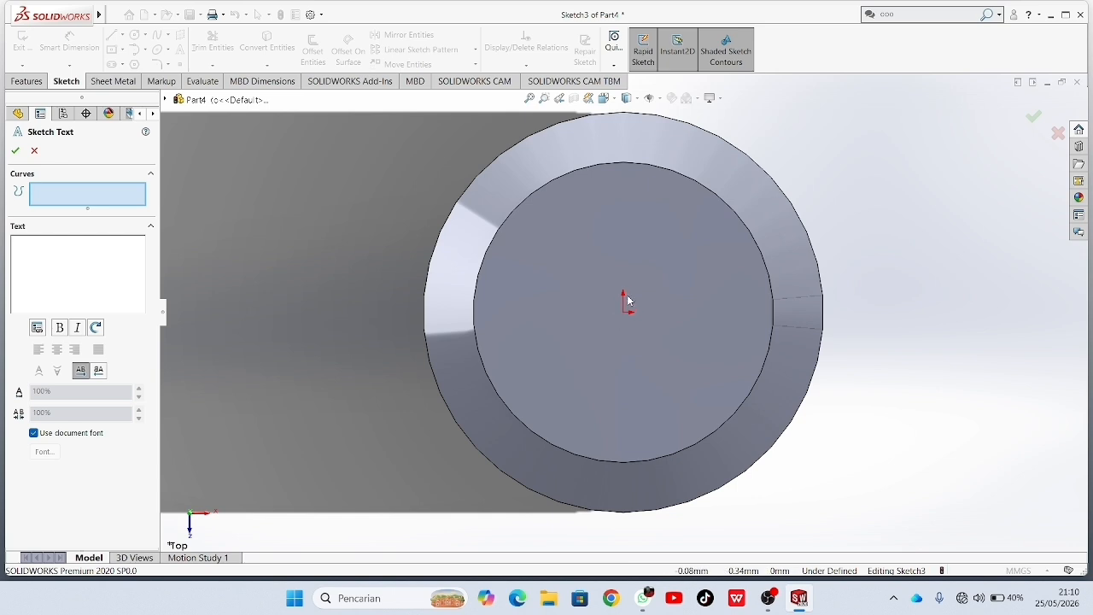
key("w")
left_click(56, 272)
type("o")
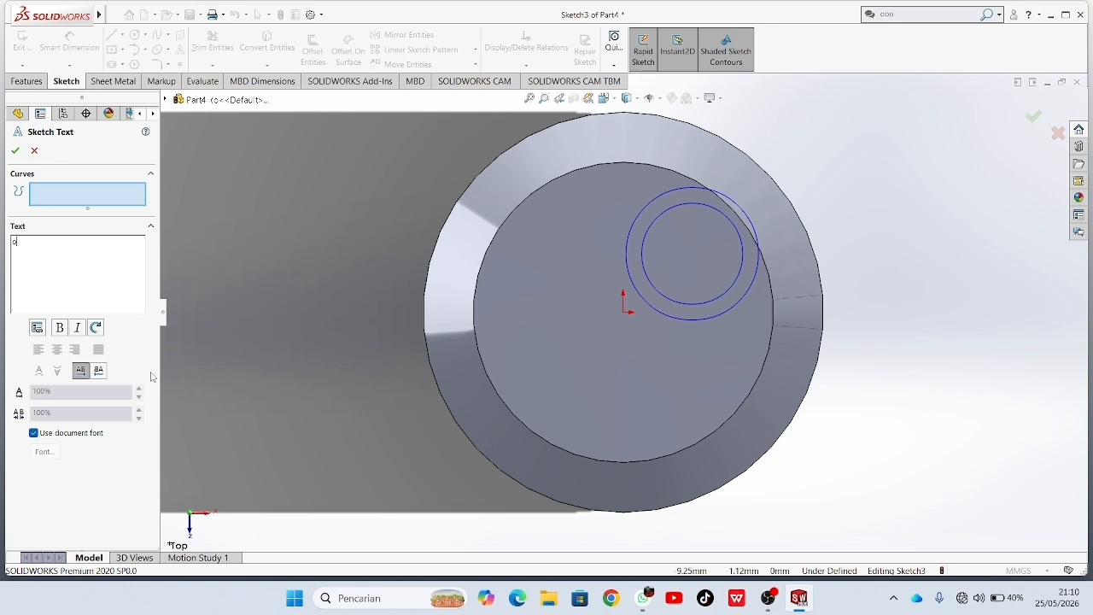
- Turn off the document font for the o text, increase its height in millimetre units and finish the text
left_click(34, 433)
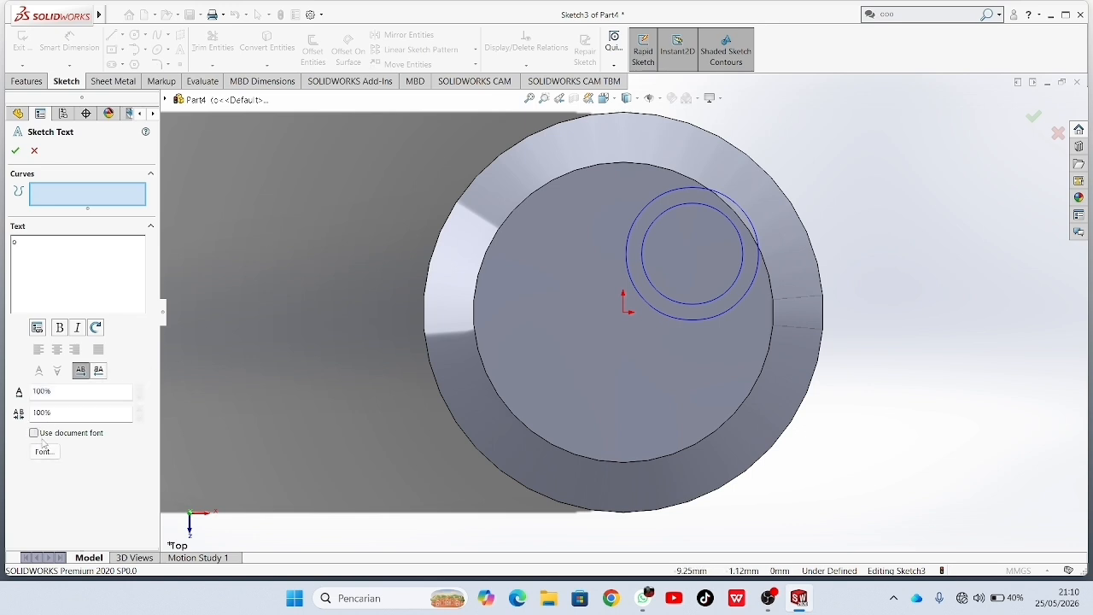
left_click(44, 451)
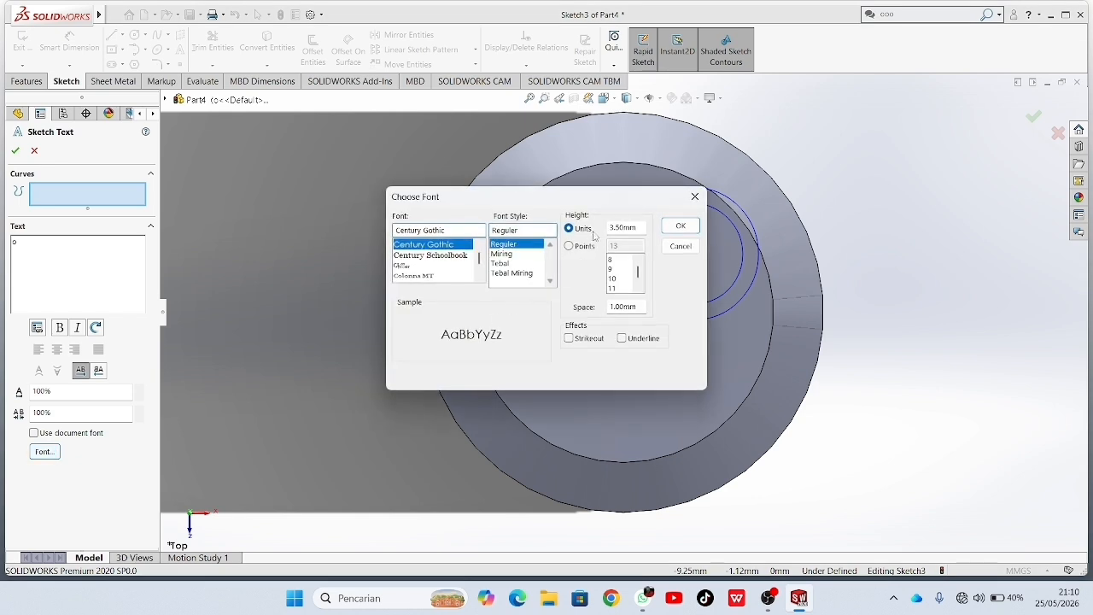
double_click(630, 227)
key("BackSpace")
key("Return")
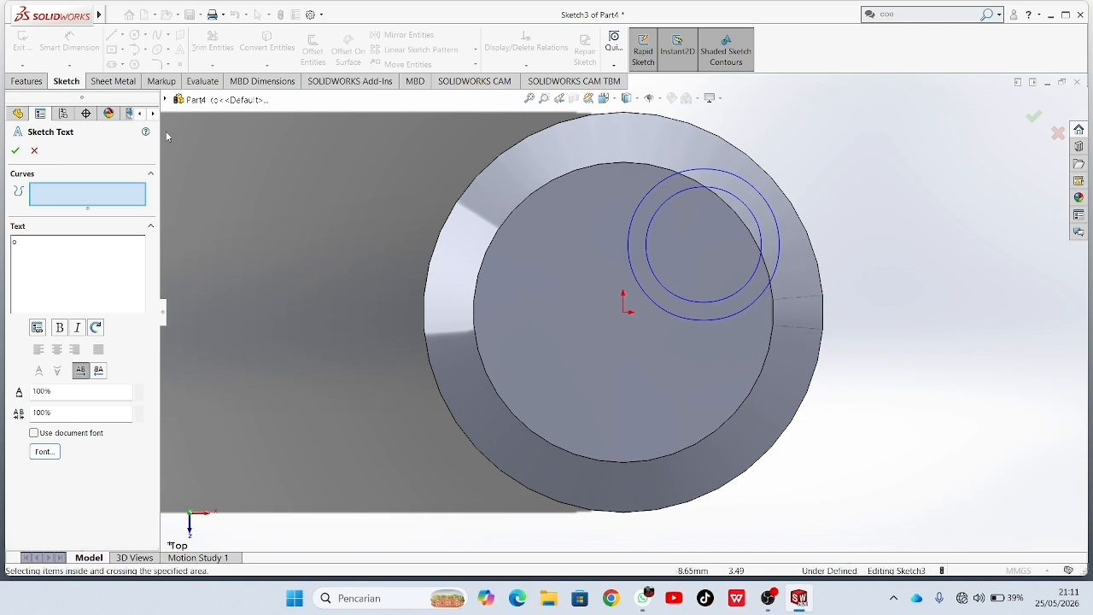
left_click(17, 147)
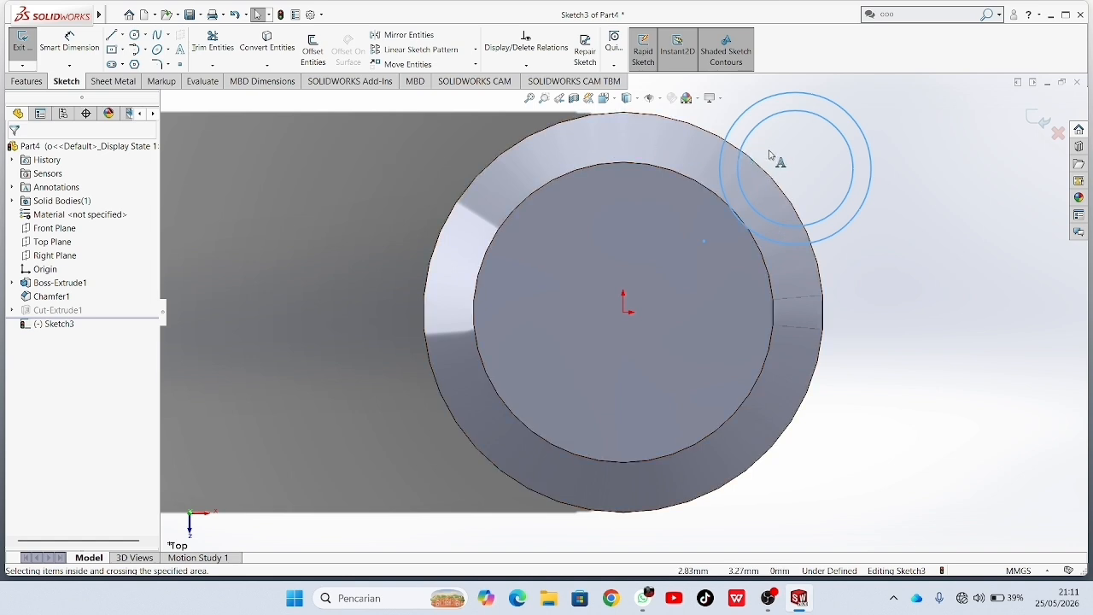
- Move the o text so that its ring is centred on the sketch origin of the end face
mouse_move(801, 163)
left_mouse_down()
mouse_move(624, 342)
mouse_move(641, 304)
left_mouse_up()
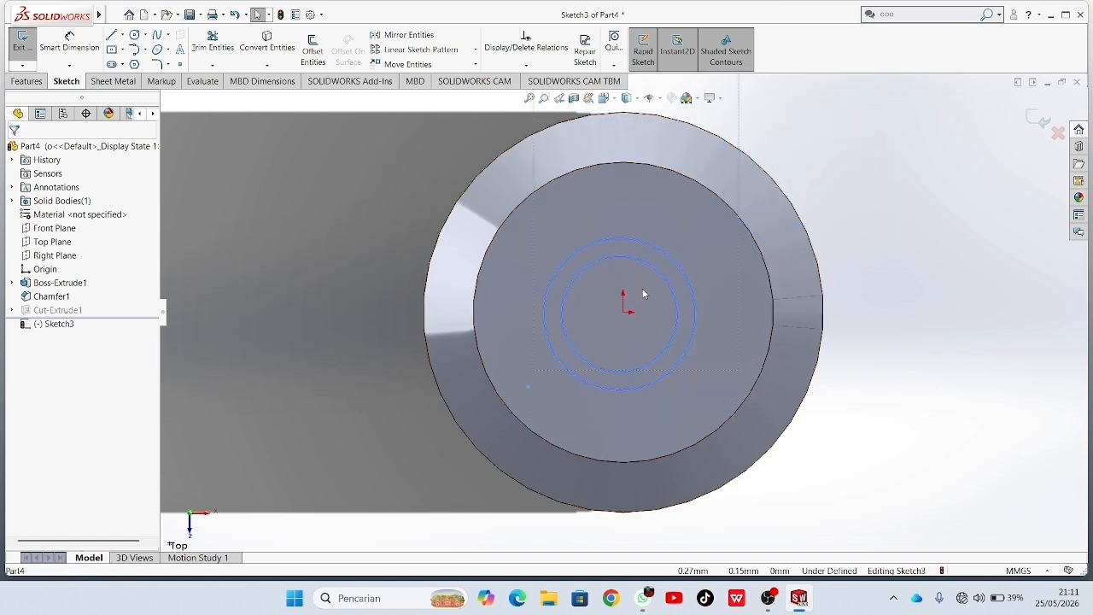
scroll(641, 310, "down", 5)
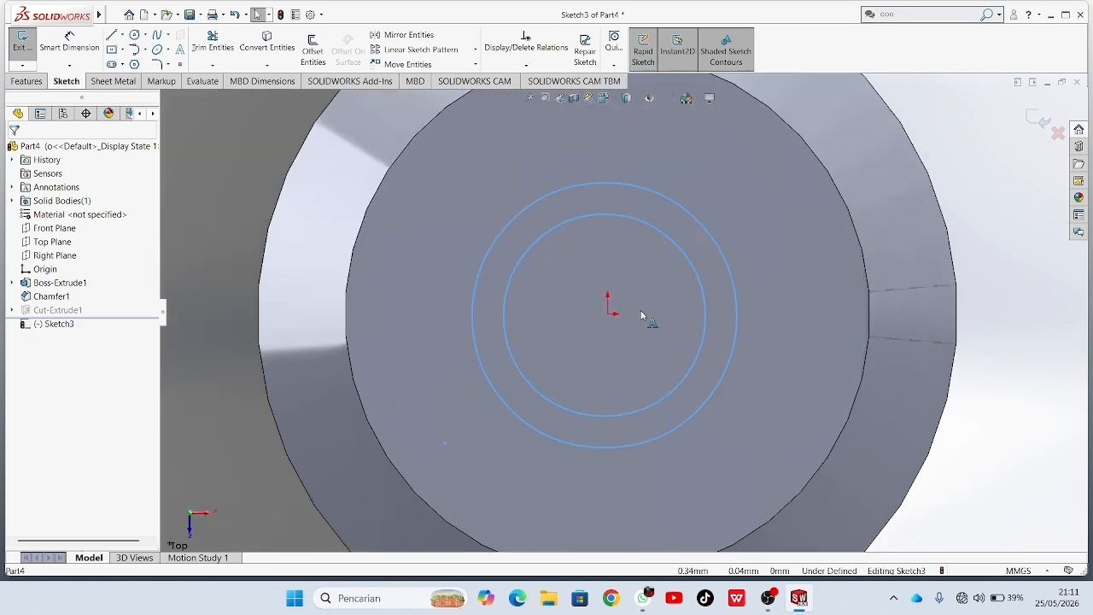
scroll(635, 316, "up", 5)
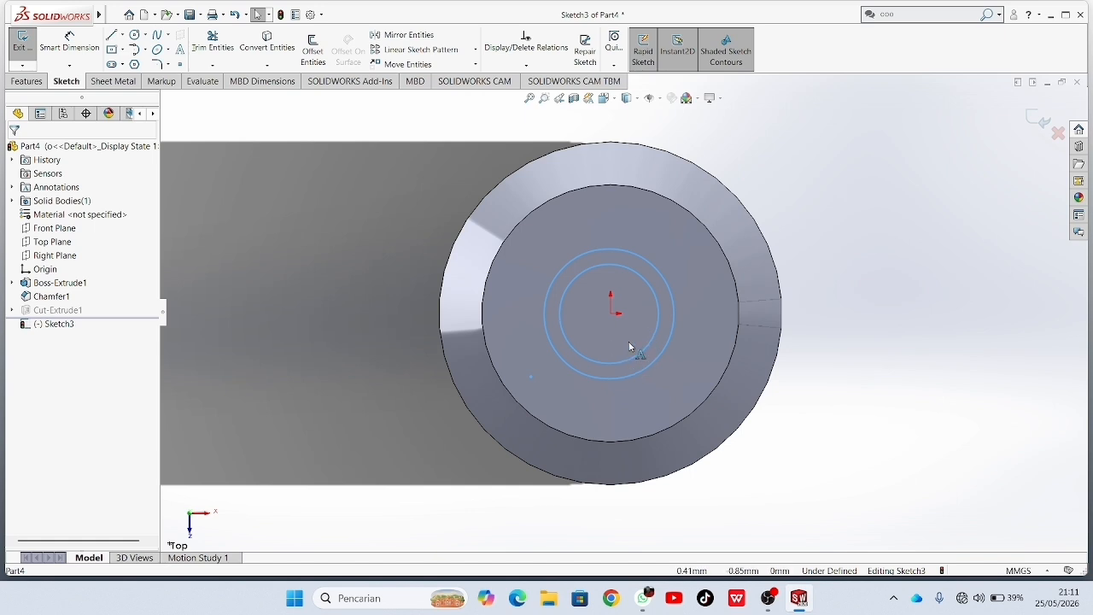
scroll(620, 329, "down", 3)
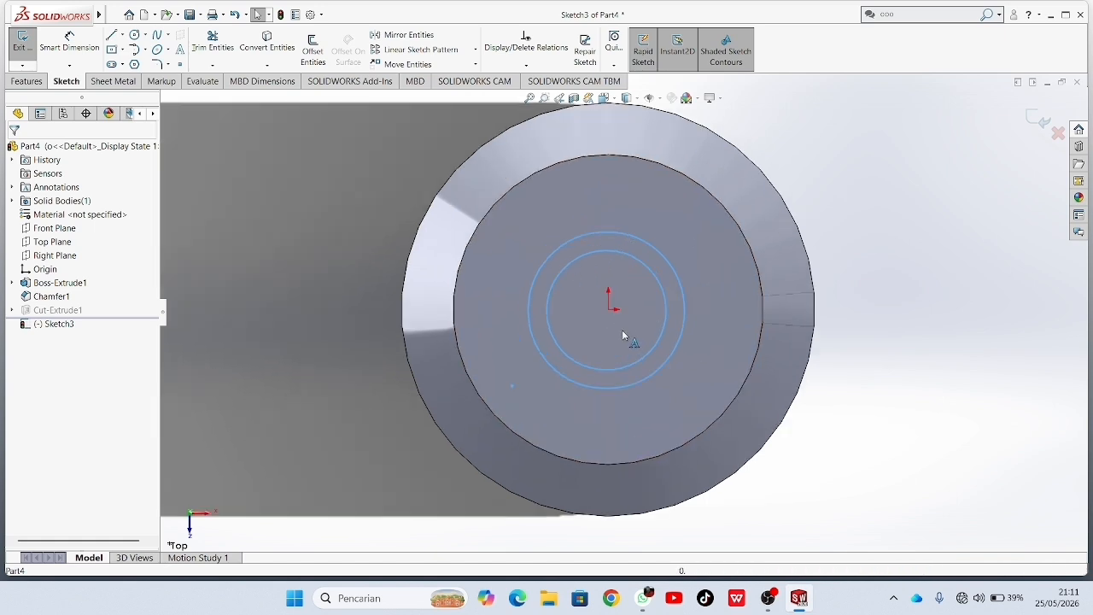
scroll(613, 324, "up", 4)
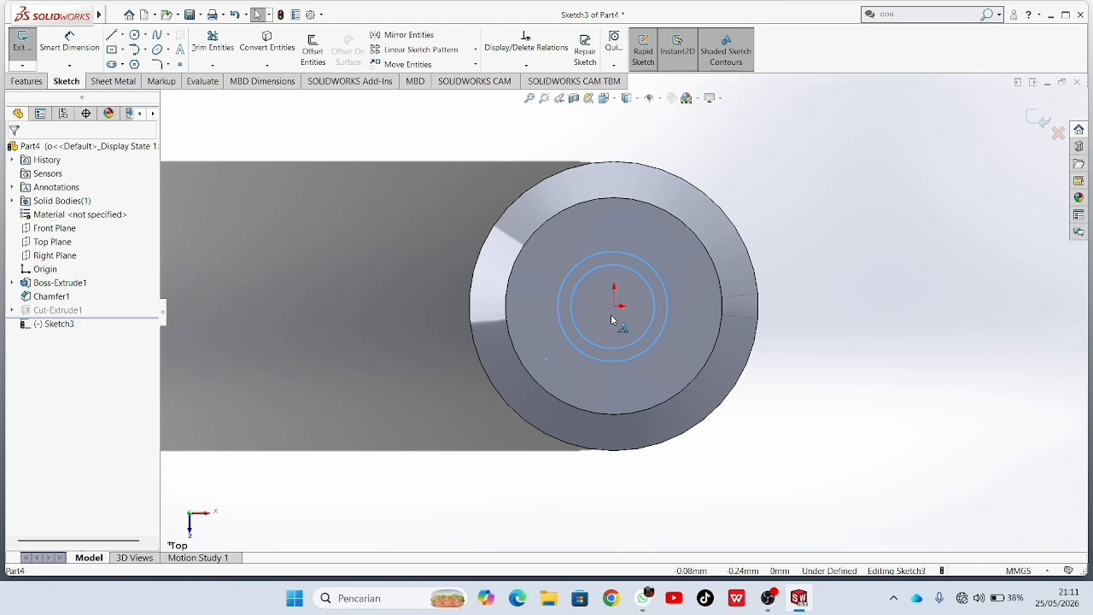
scroll(645, 312, "up", 3)
scroll(645, 313, "down", 8)
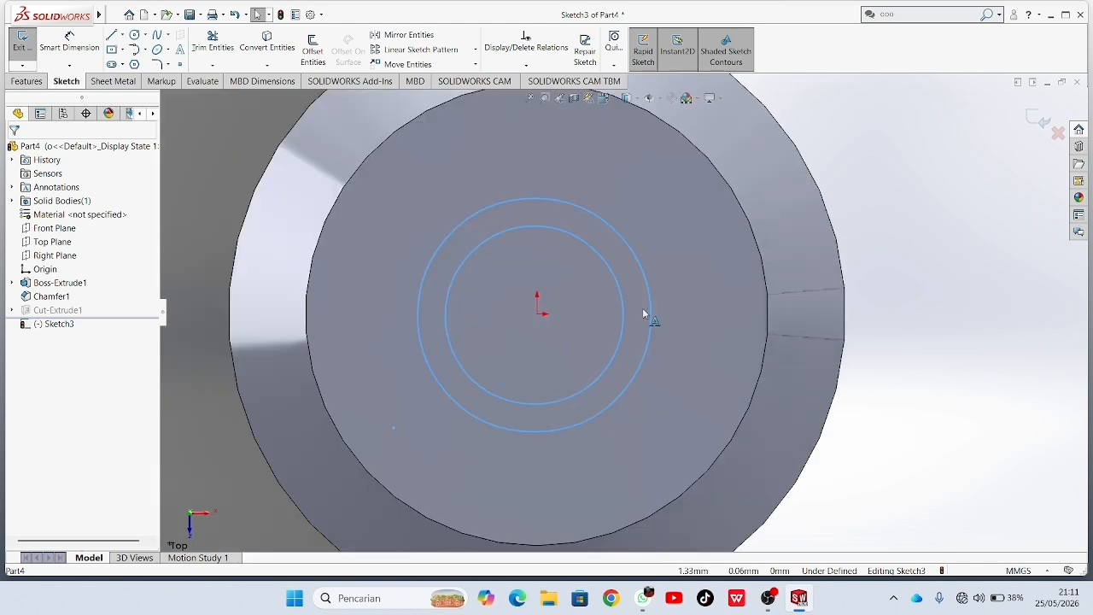
scroll(568, 318, "up", 3)
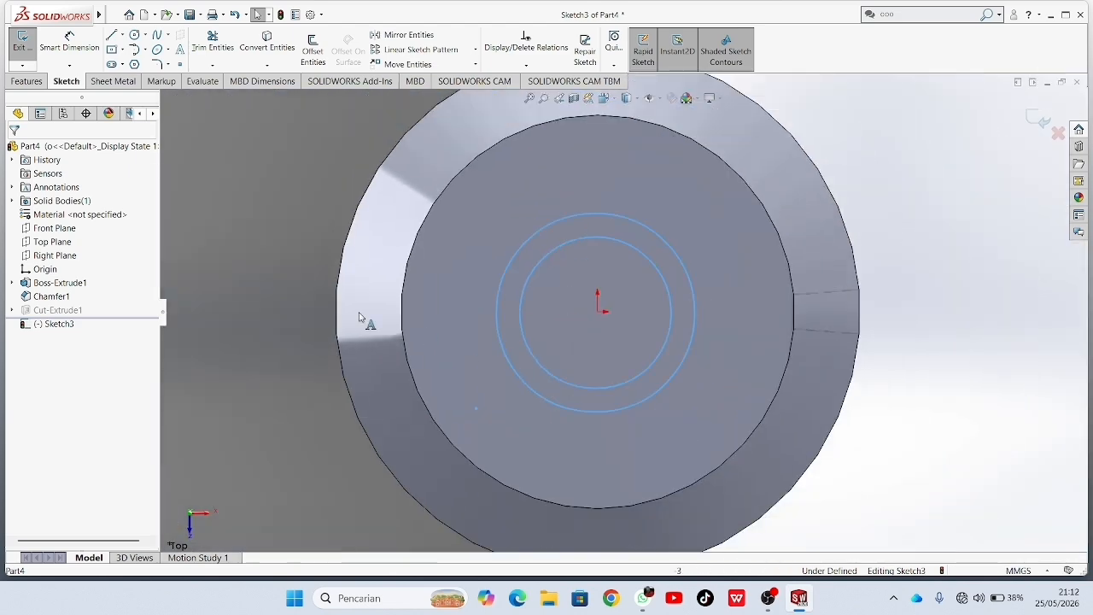
- Engrave the o text into the pin's end face as a blind extruded cut 0.25 mm deep
left_click(31, 82)
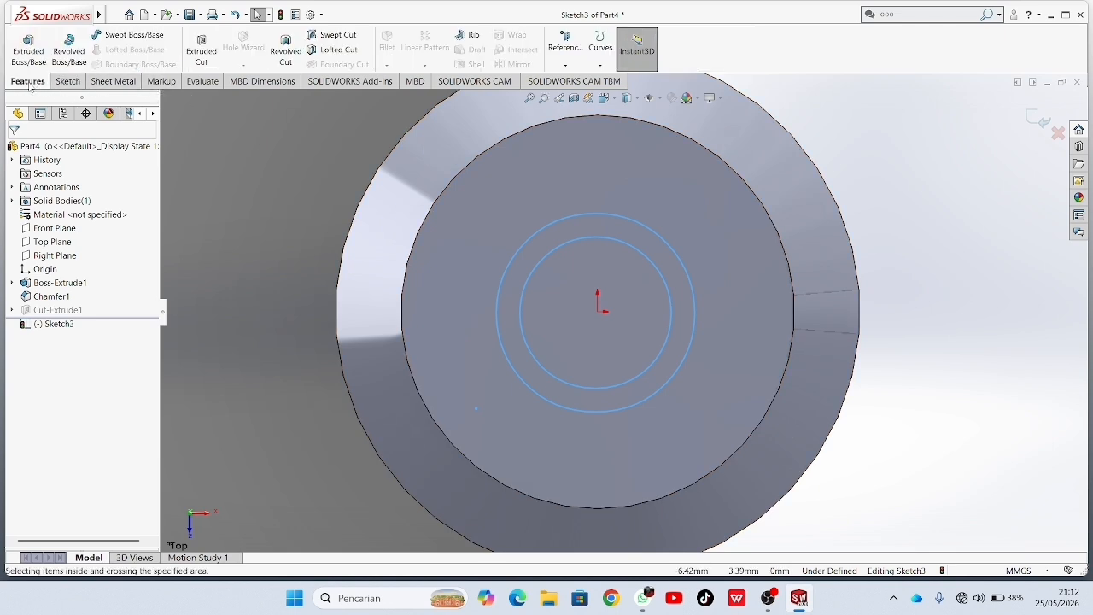
left_click(200, 51)
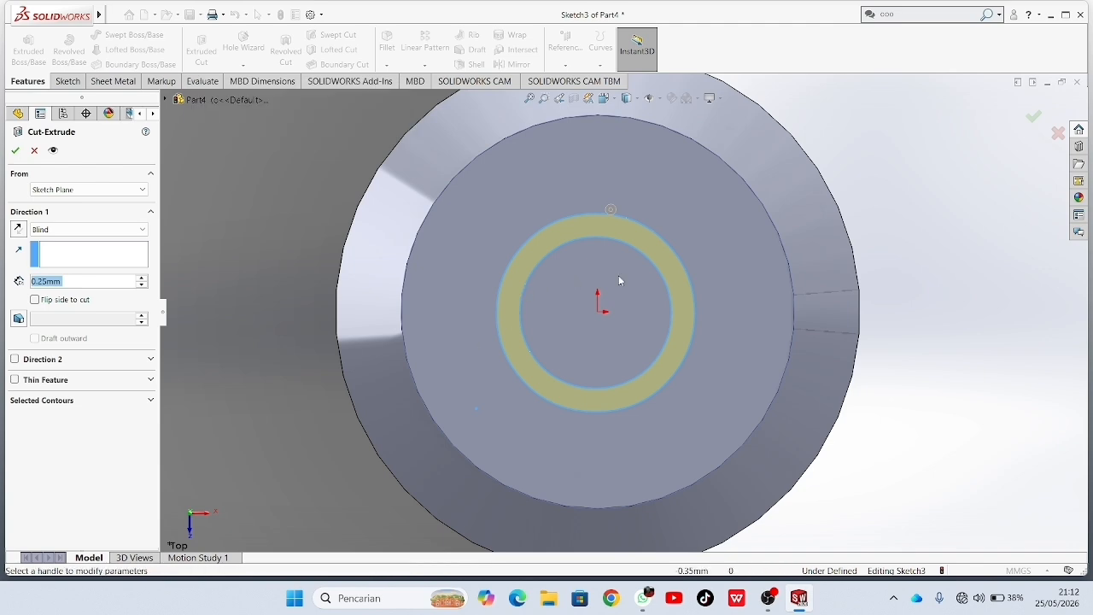
scroll(620, 280, "up", 3)
middle_click_drag(654, 308, 341, 299)
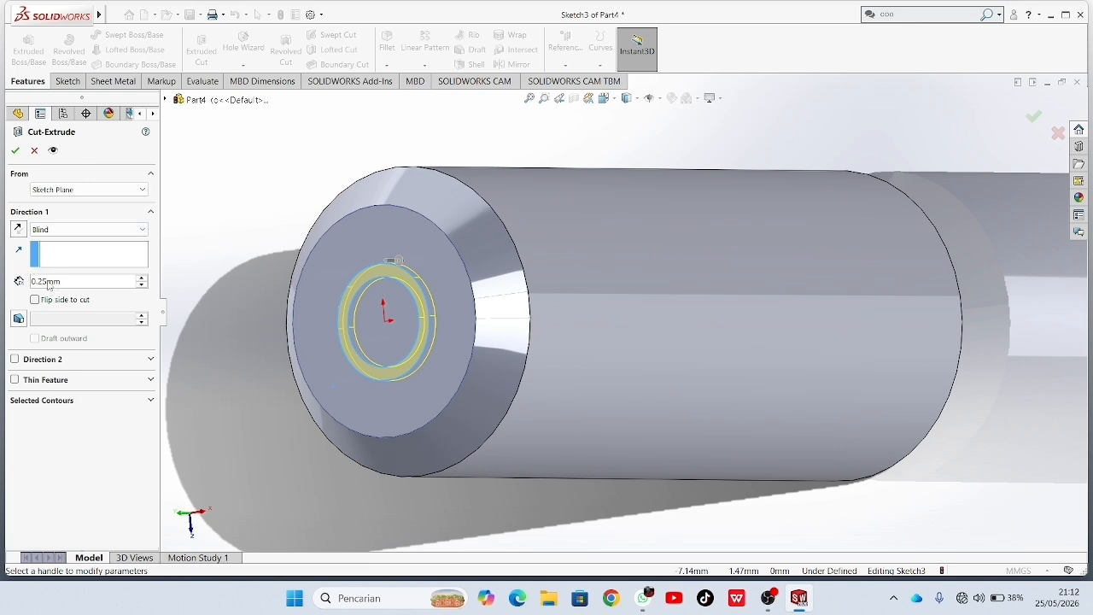
left_click(15, 149)
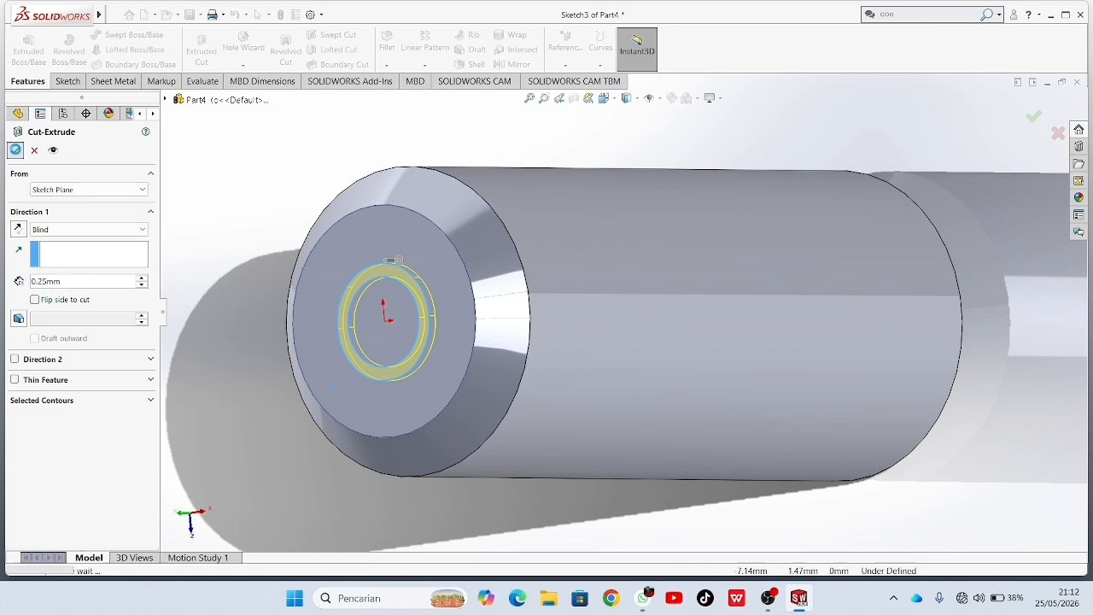
- Activate configuration x of the pin and check its engraving and feature list
middle_click_drag(384, 324, 573, 271)
left_click(573, 266)
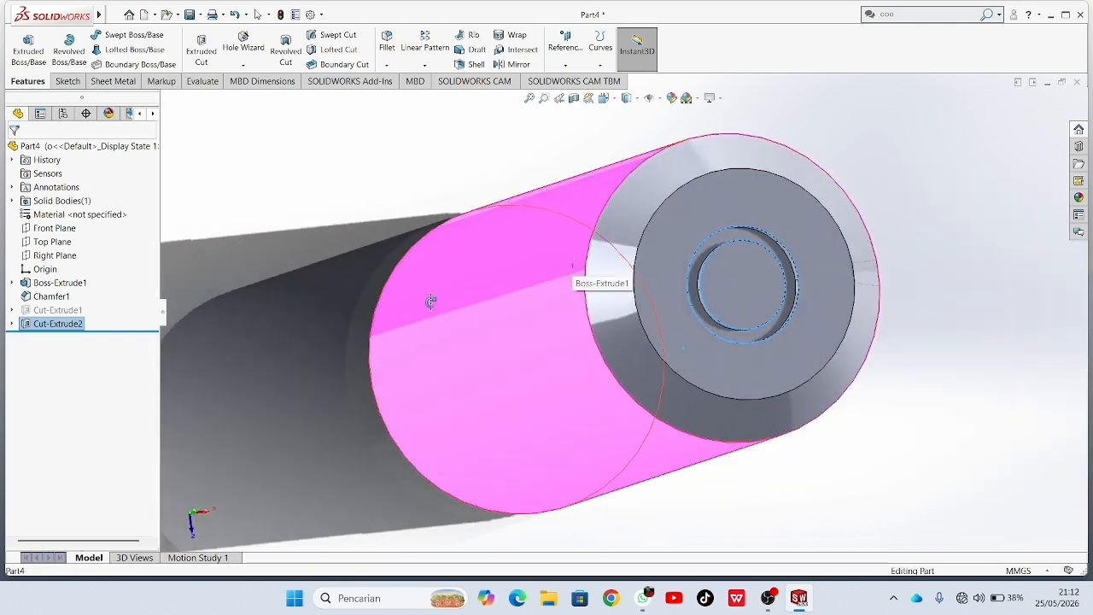
middle_click_drag(951, 349, 922, 367)
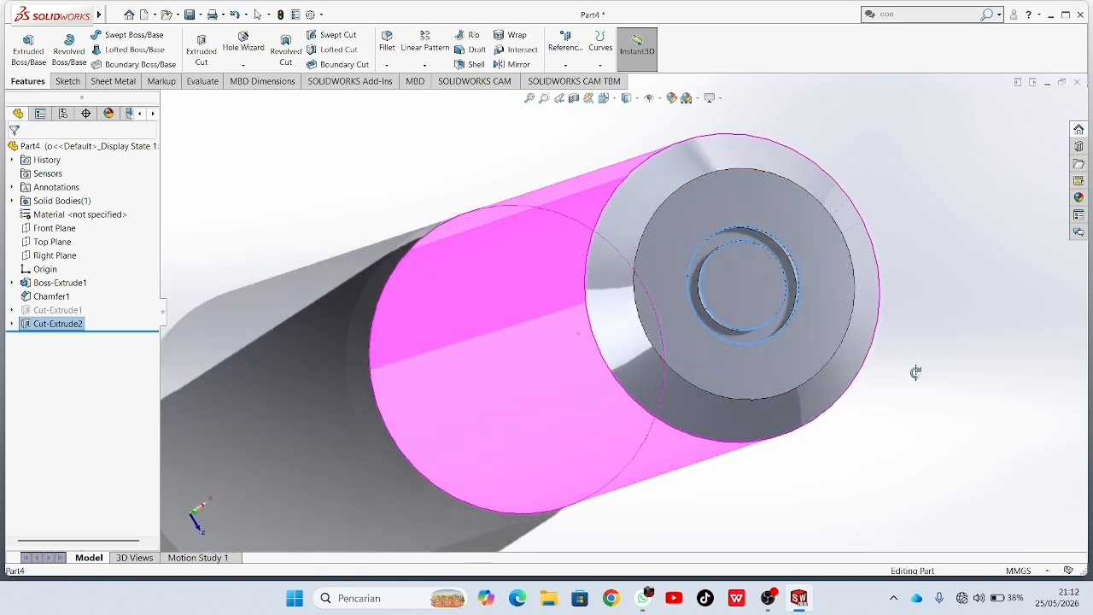
mouse_move(832, 363)
middle_mouse_down()
mouse_move(797, 372)
mouse_move(823, 367)
middle_mouse_up()
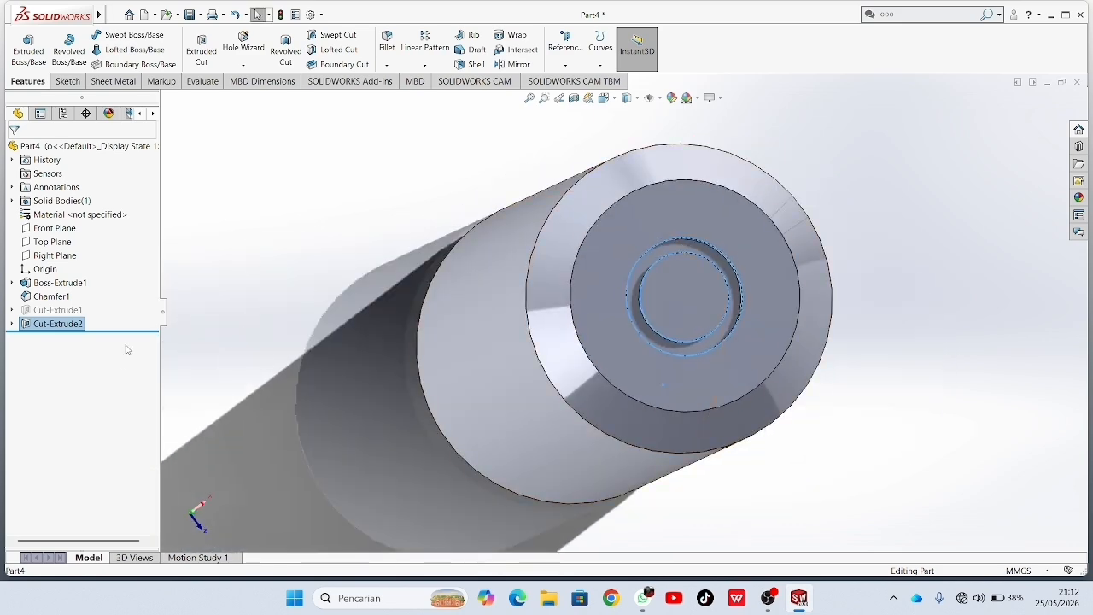
left_click(62, 114)
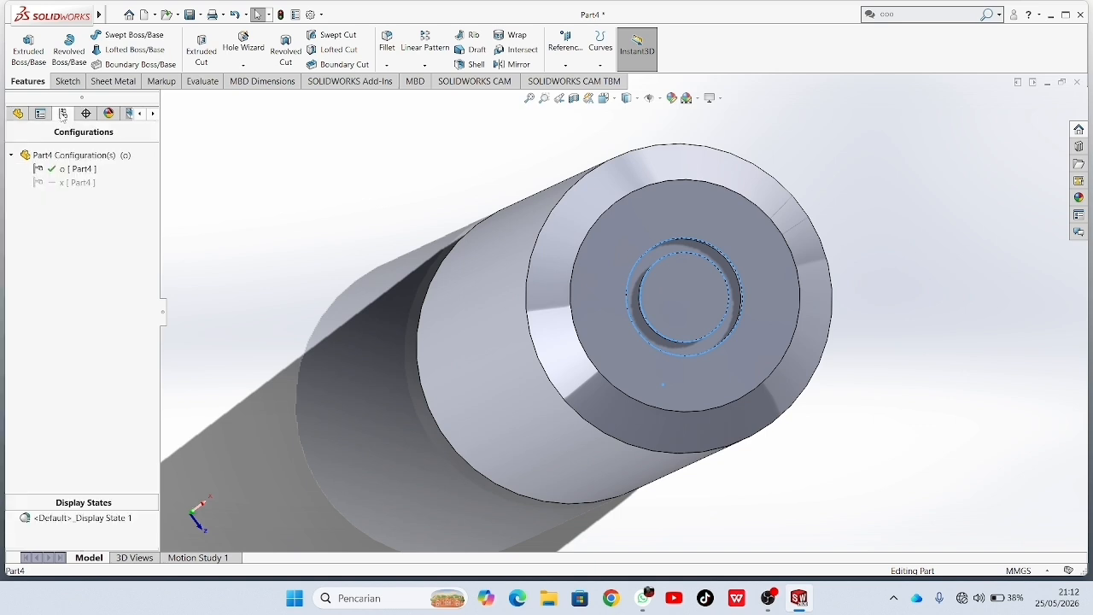
left_click(84, 184)
double_click(83, 183)
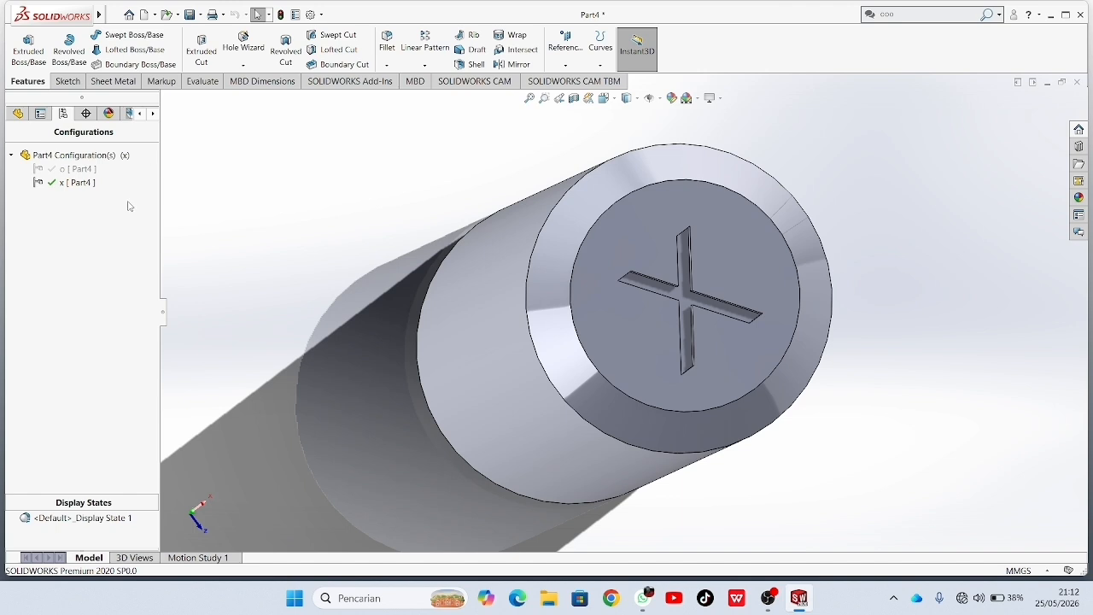
left_click(18, 113)
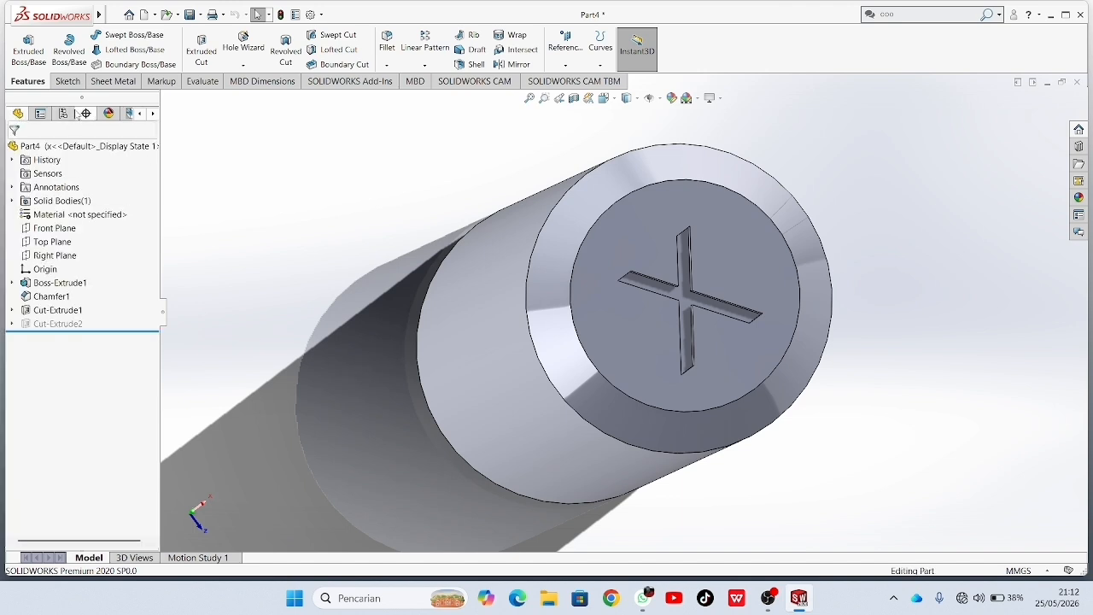
- Activate configuration o of the pin and check its end-face engraving and feature list
left_click(65, 113)
double_click(75, 169)
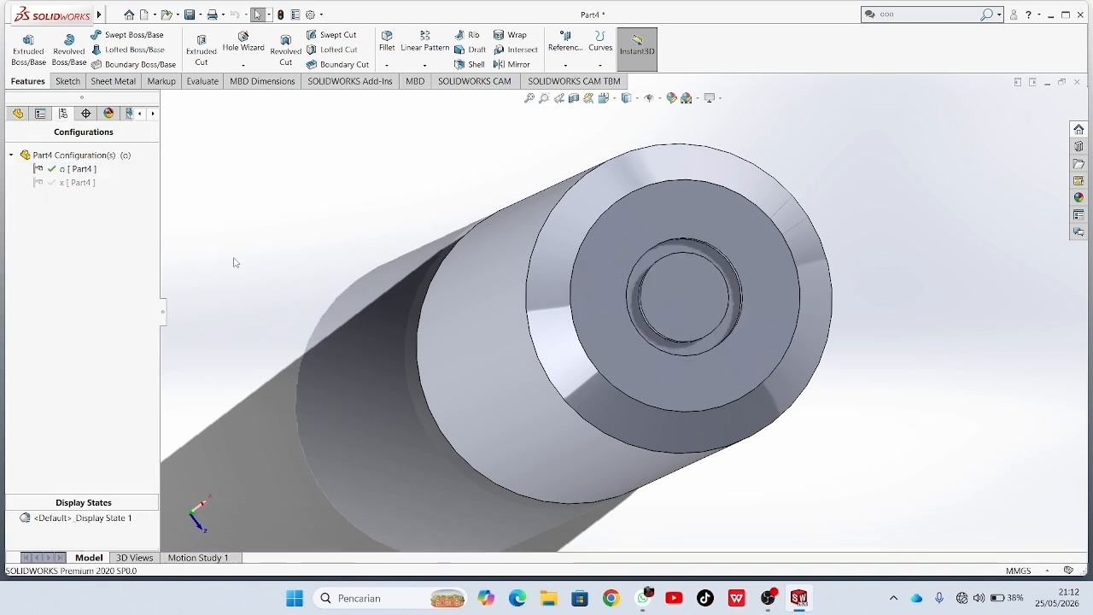
left_click(18, 113)
middle_click_drag(785, 292, 650, 308)
scroll(650, 309, "up", 4)
middle_click_drag(532, 273, 521, 264)
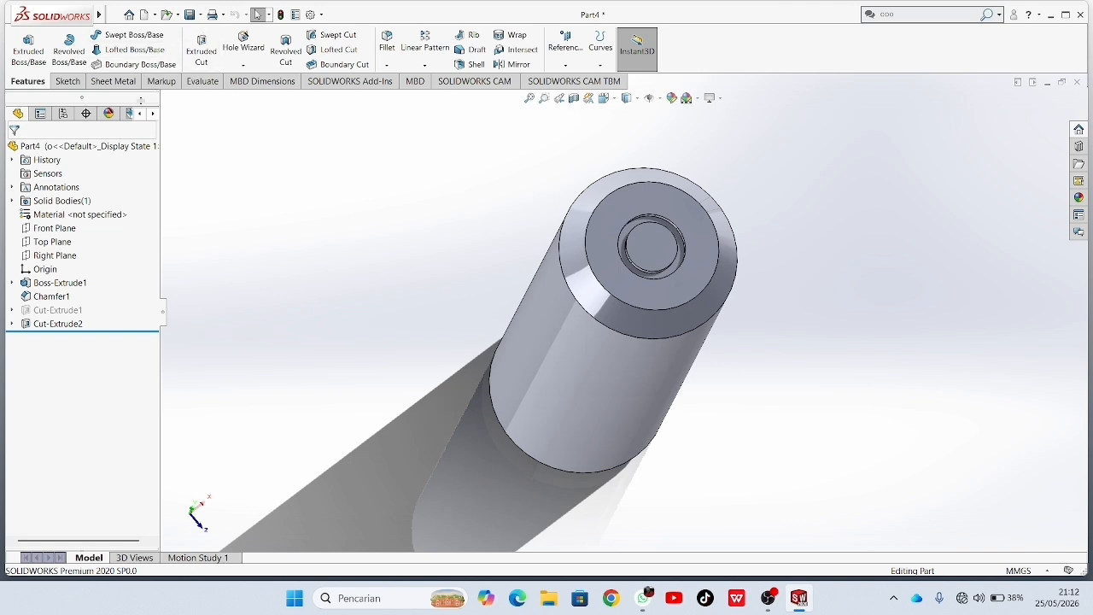
- Switch the pin to configuration x and inspect the engraved end face
left_click(63, 113)
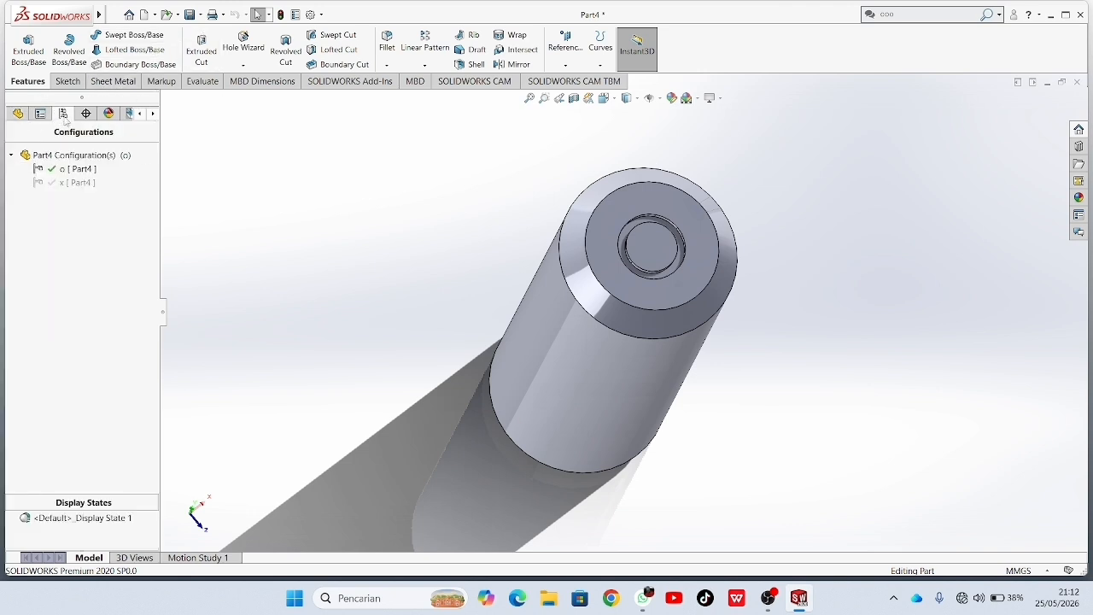
left_click(76, 169)
left_click(78, 183)
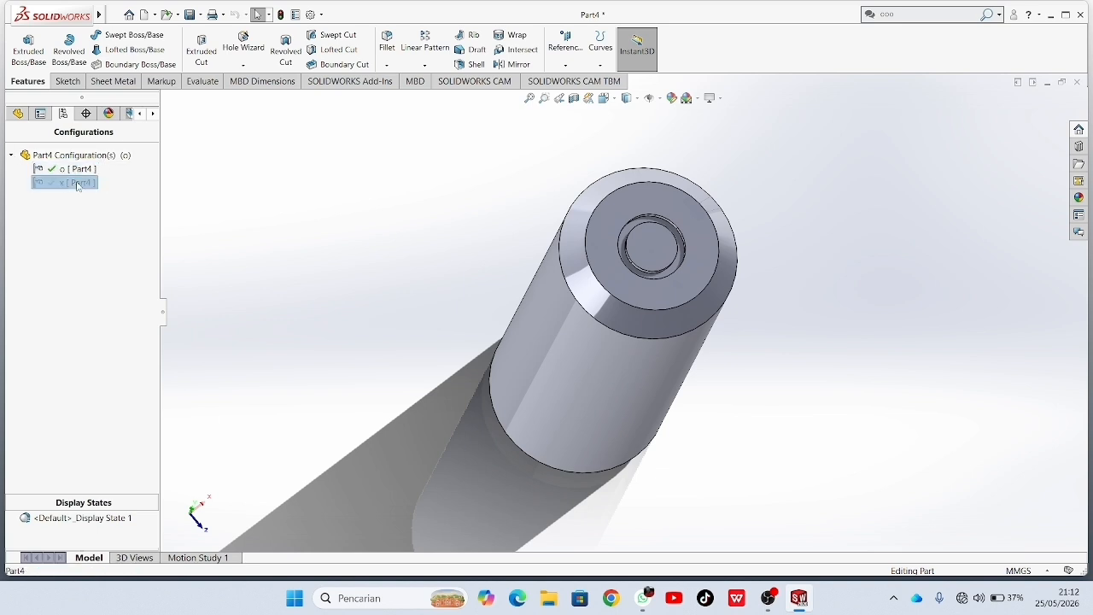
middle_click_drag(663, 271, 307, 367)
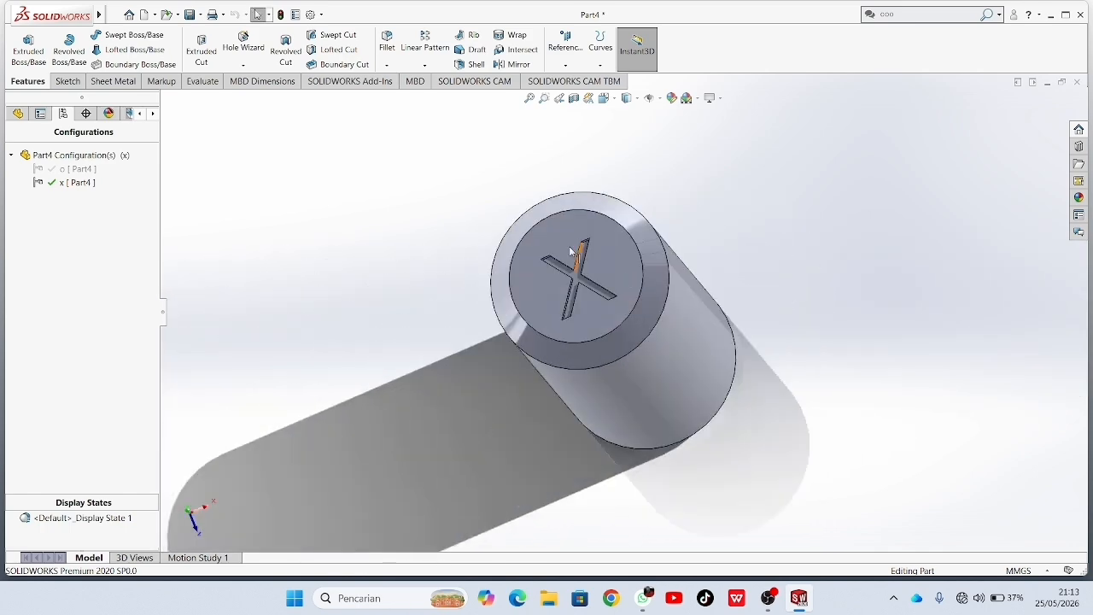
- Save the pin under a new name as the SOLIDWORKS part "Part2 bottom" on drive DATA (D:)
left_click(198, 15)
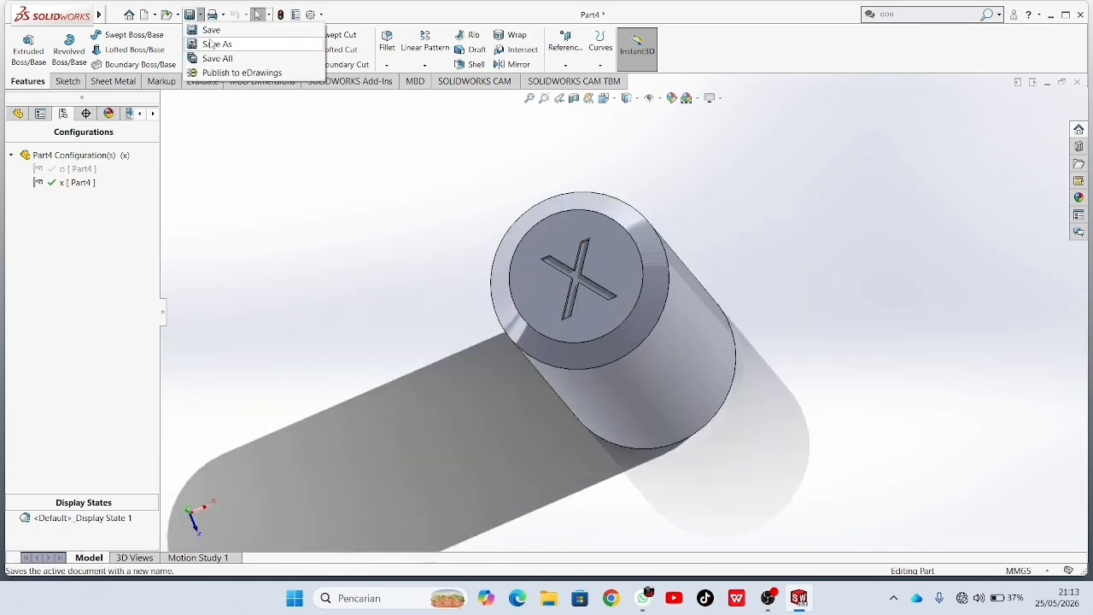
left_click(210, 44)
left_click(484, 299)
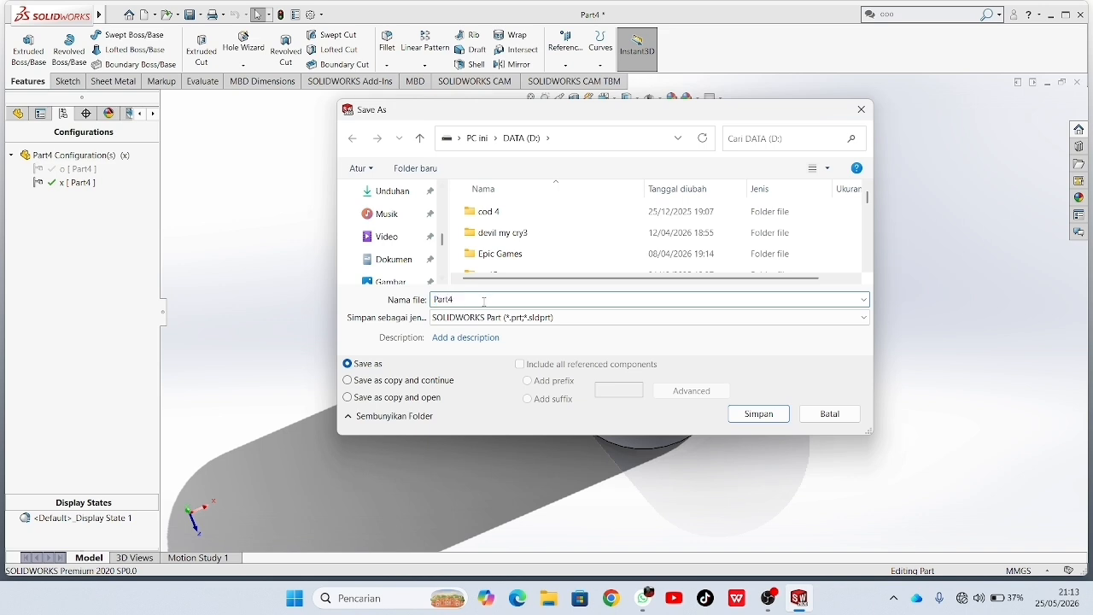
key("BackSpace")
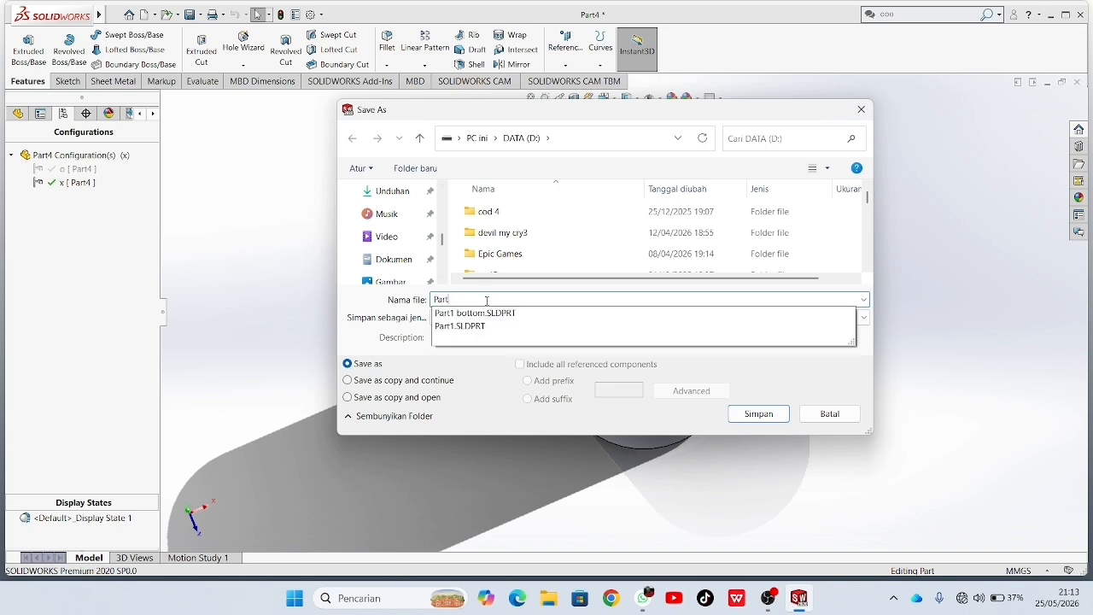
type("2 bottom")
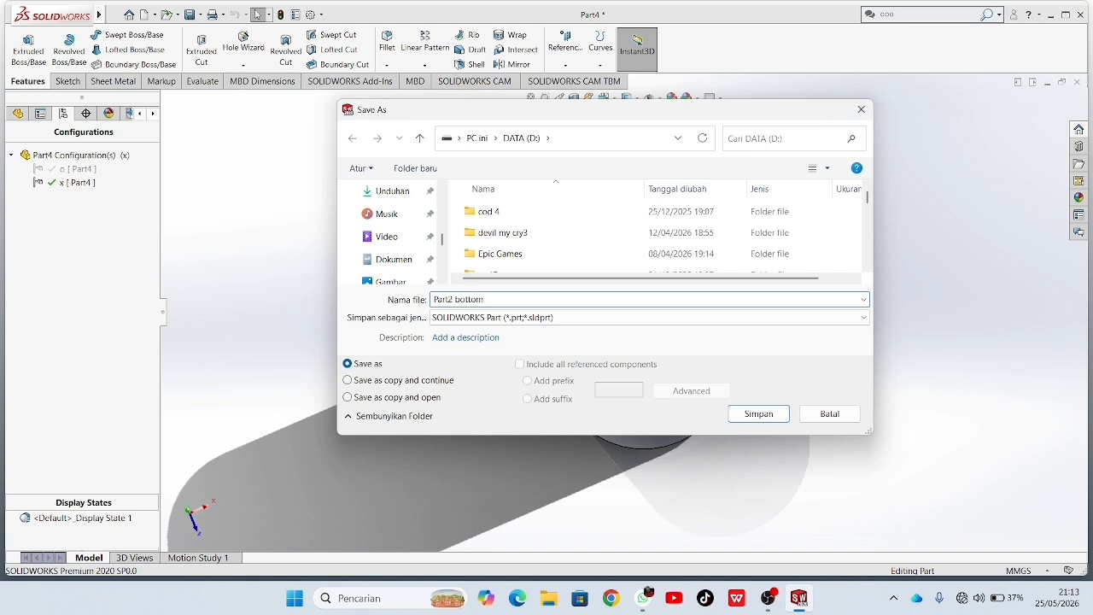
left_click(770, 413)
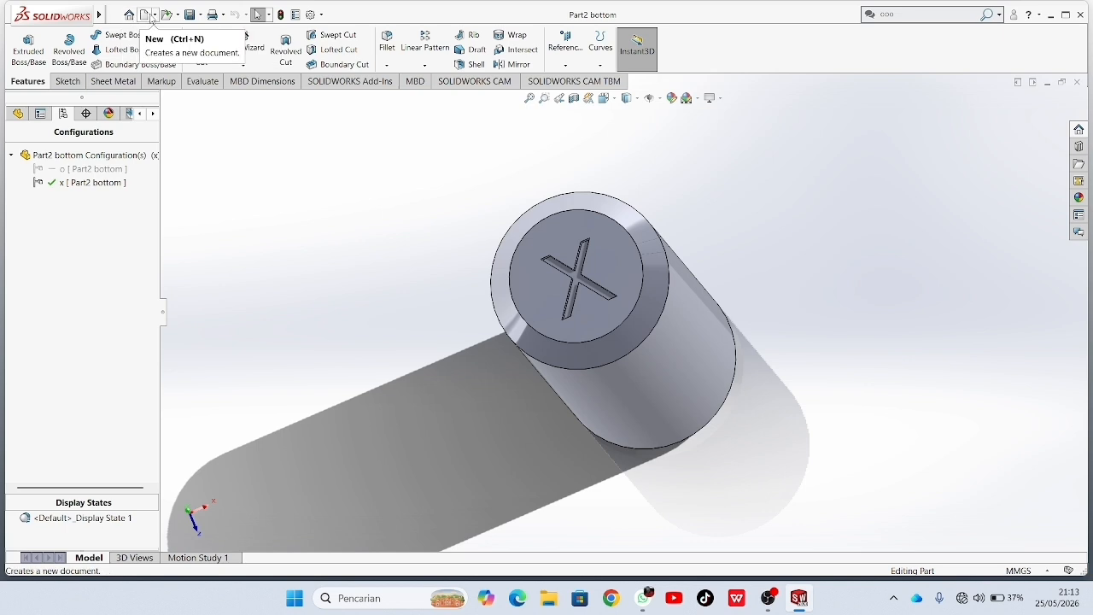
- Create a new assembly and place Part1 bottom in its top configuration as the first component
left_click(154, 15)
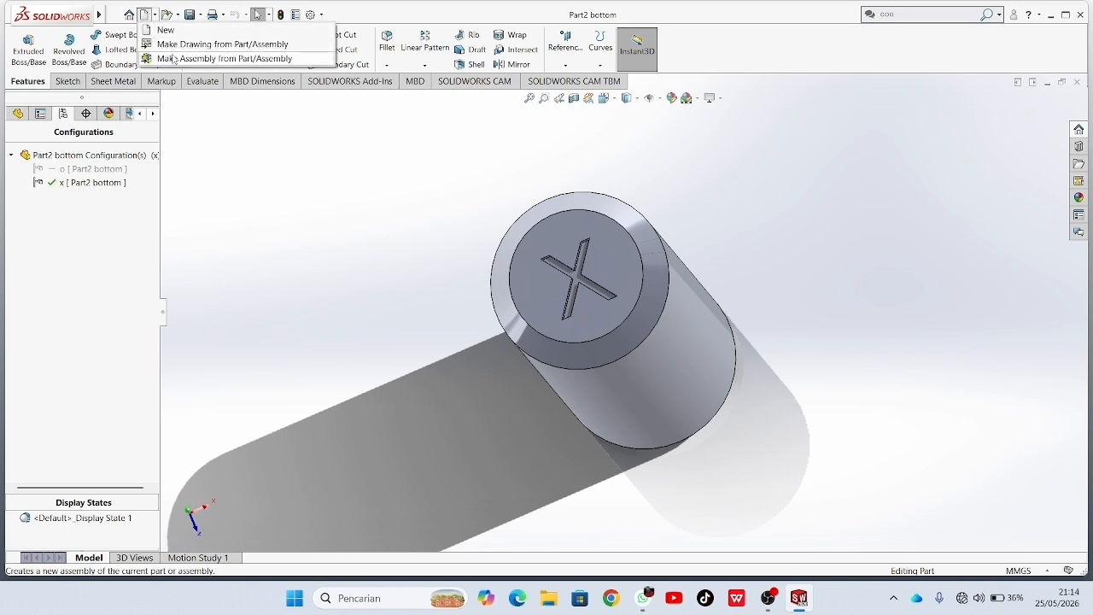
left_click(172, 58)
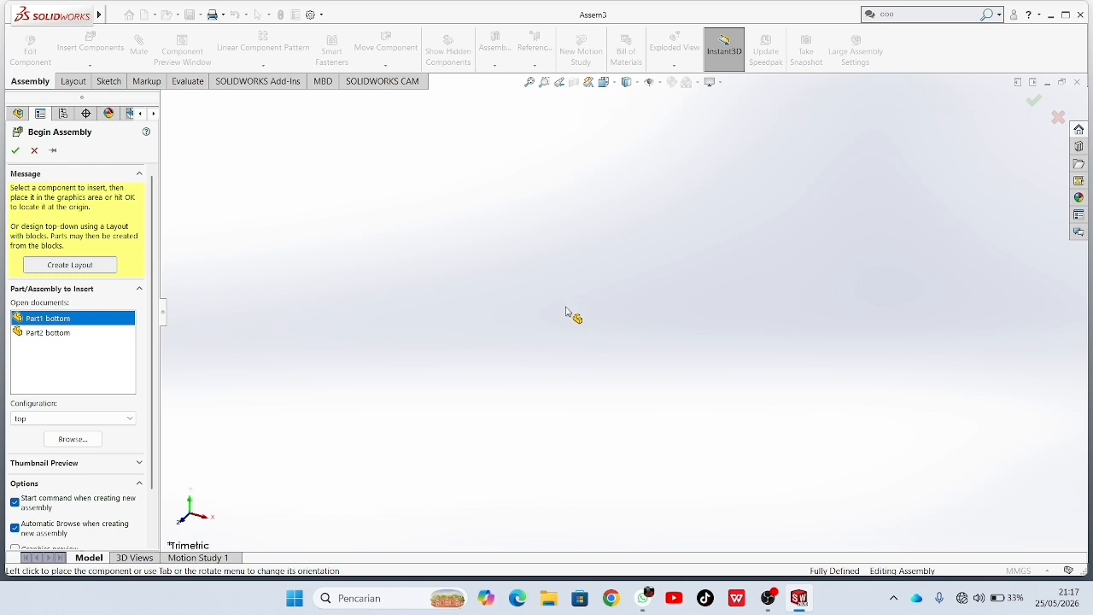
left_click(586, 312)
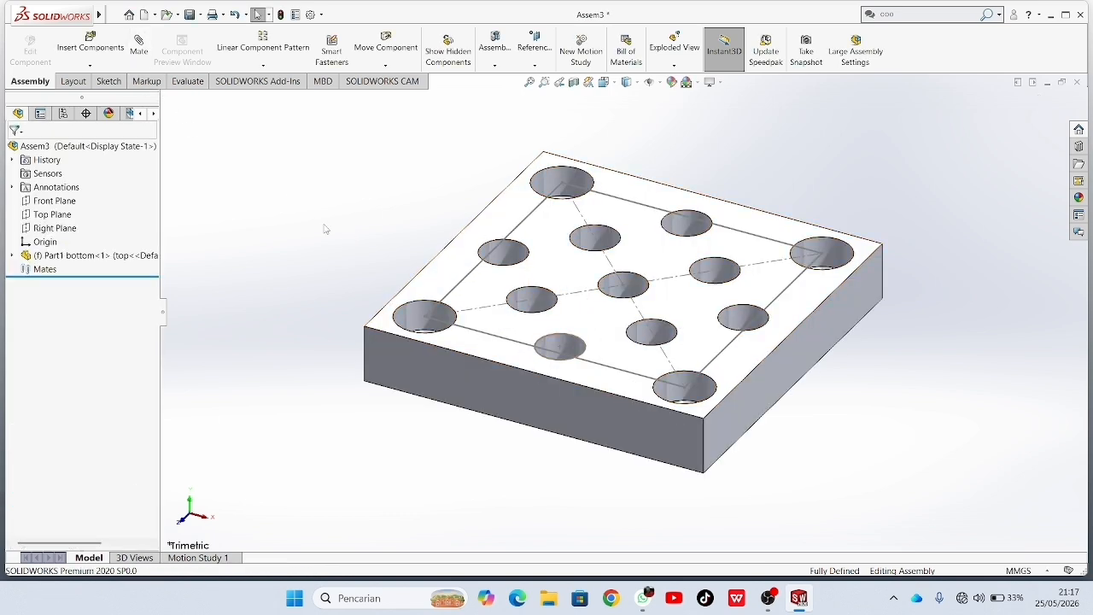
- Insert a second Part1 bottom component in its bottom configuration, placed clear of the first plate
left_click(89, 42)
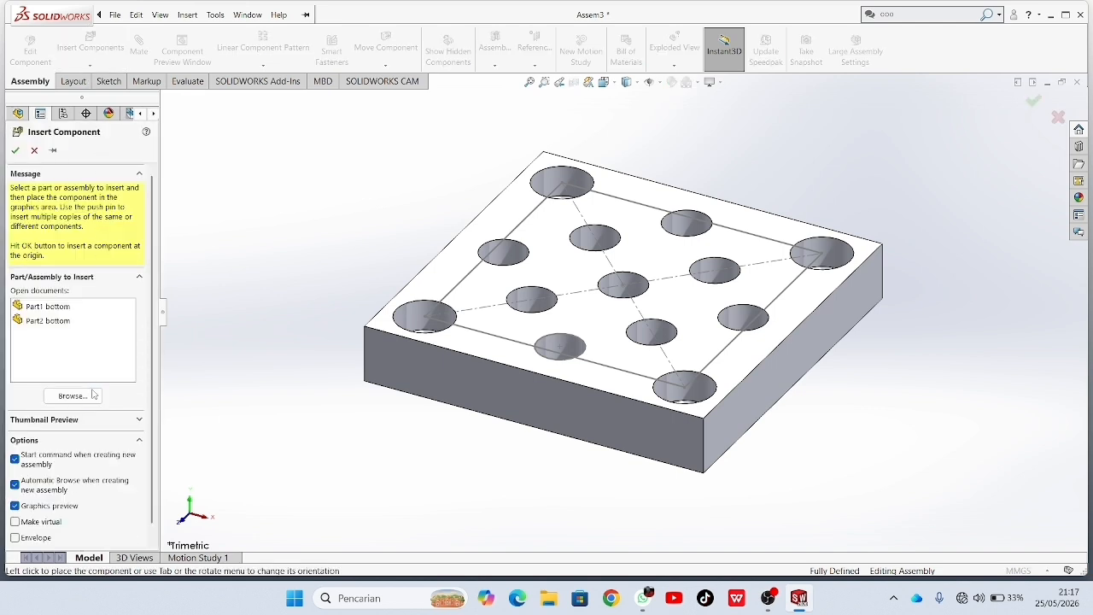
left_click(63, 309)
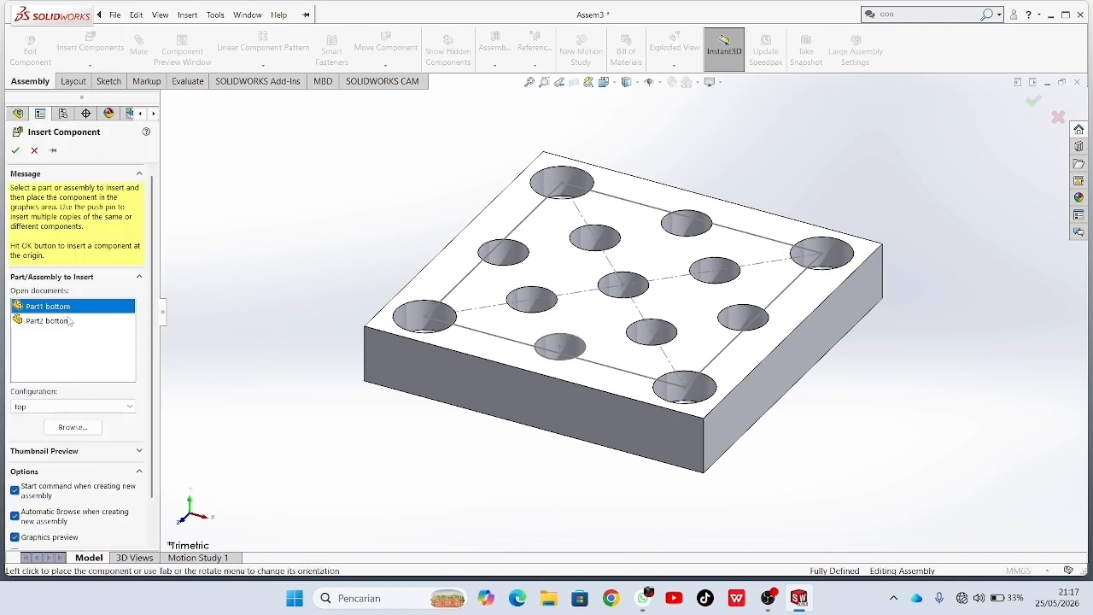
left_click(103, 406)
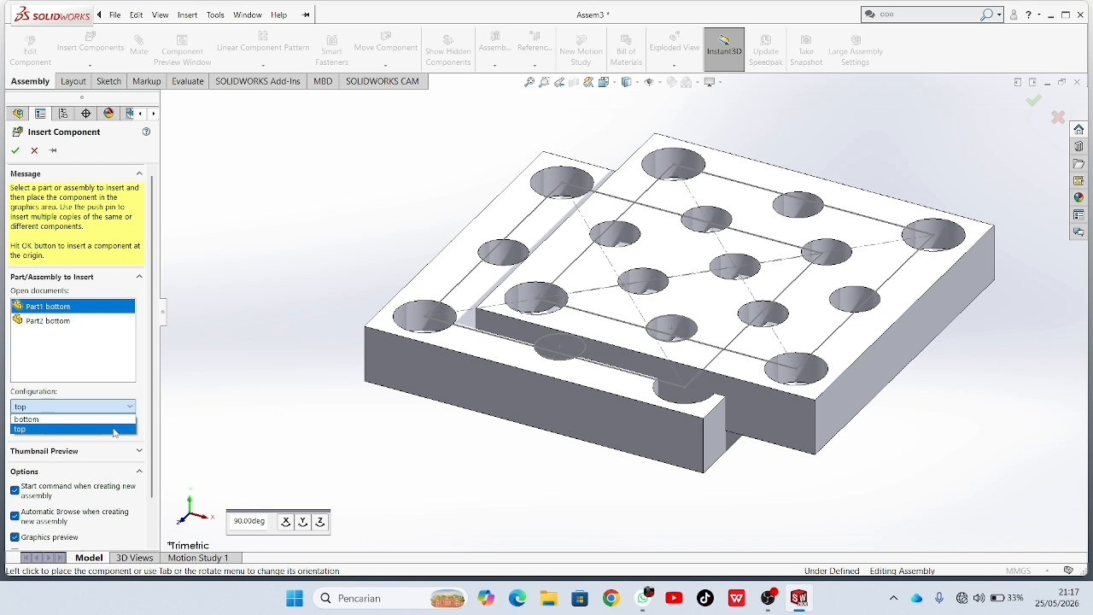
left_click(102, 419)
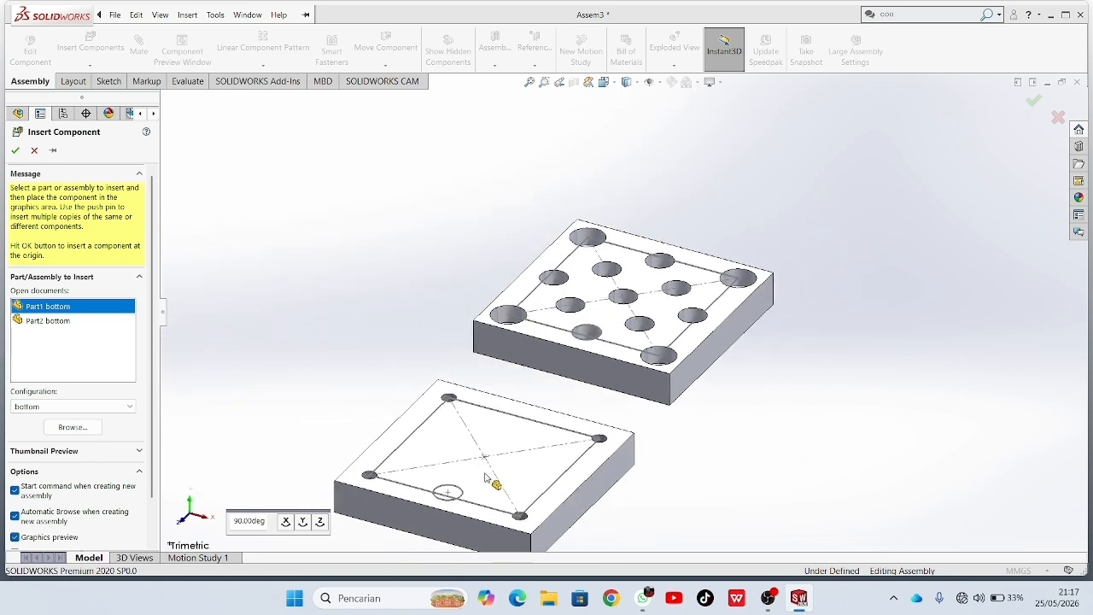
left_click(490, 480)
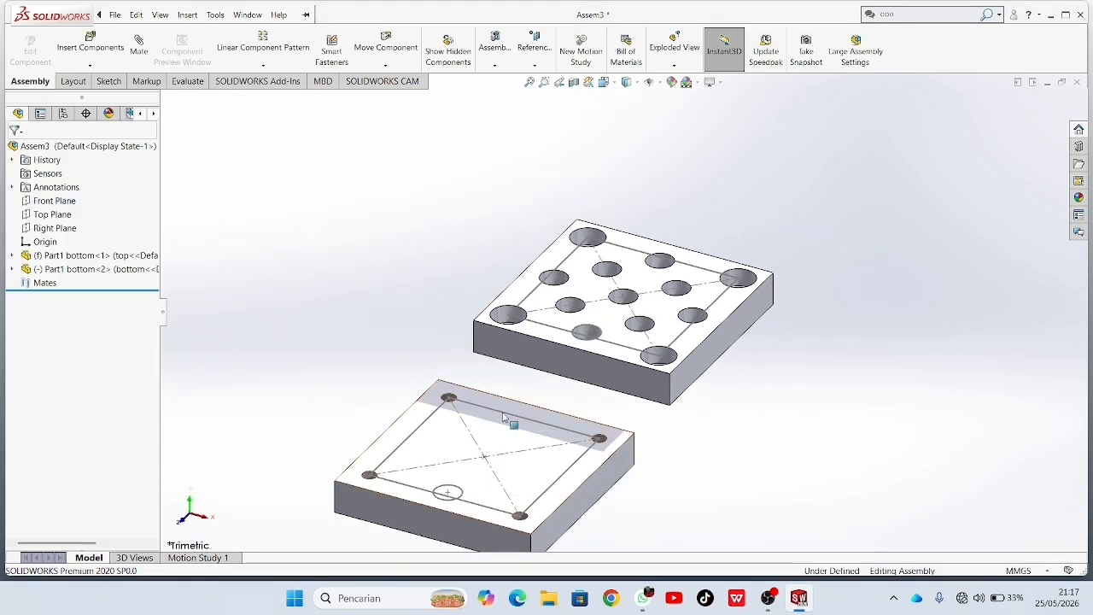
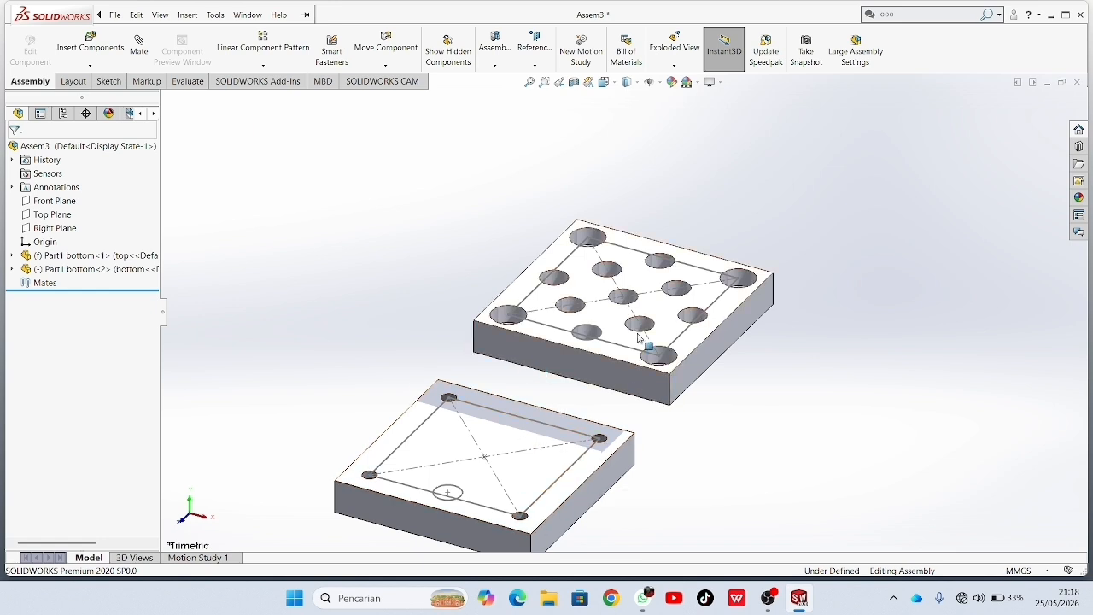
- Add a coincident mate between the bottom plate's upper face and the underside of the top plate
left_click(120, 16)
left_click(120, 16)
left_click(141, 41)
middle_click_drag(759, 447, 641, 446)
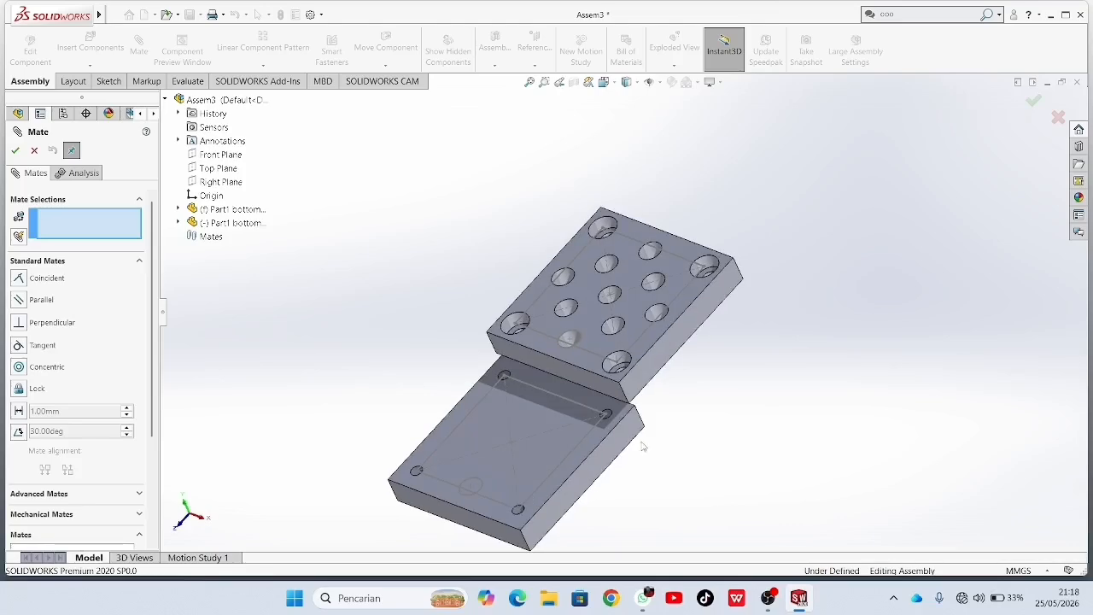
left_click(587, 398)
middle_click_drag(587, 397, 584, 333)
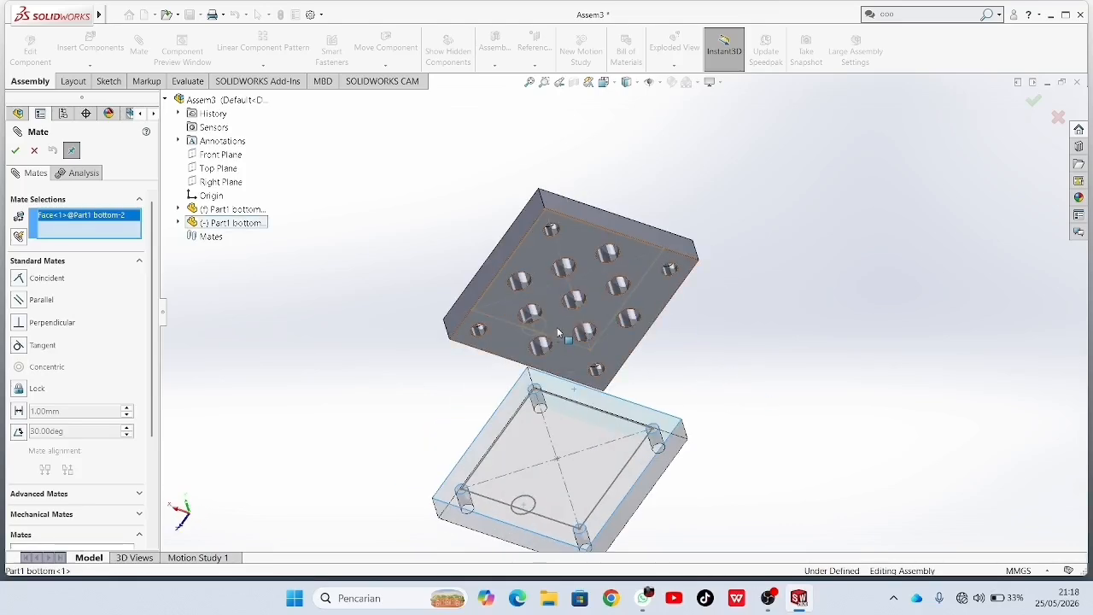
left_click(565, 336)
middle_click_drag(790, 474, 794, 498)
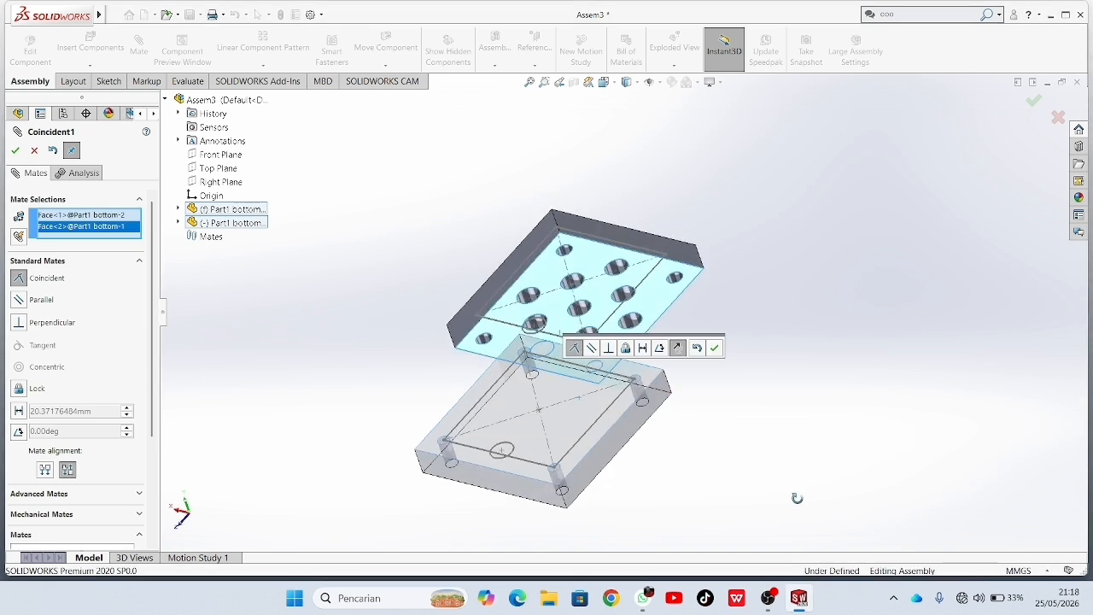
left_click(715, 349)
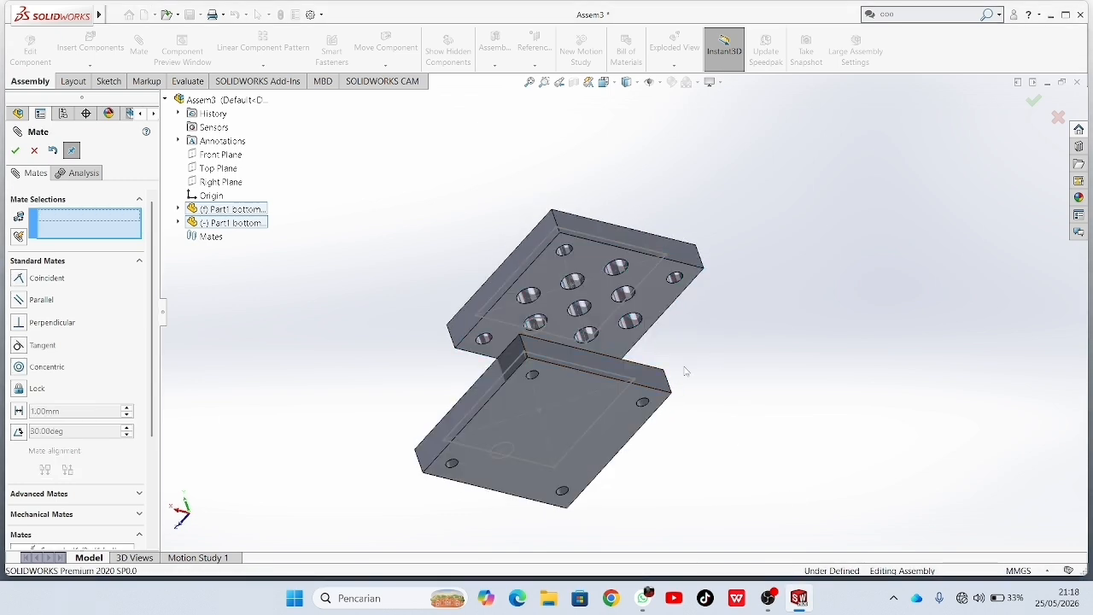
- Make one pair of matching side faces of the two plates flush with a coincident mate
left_click(587, 364)
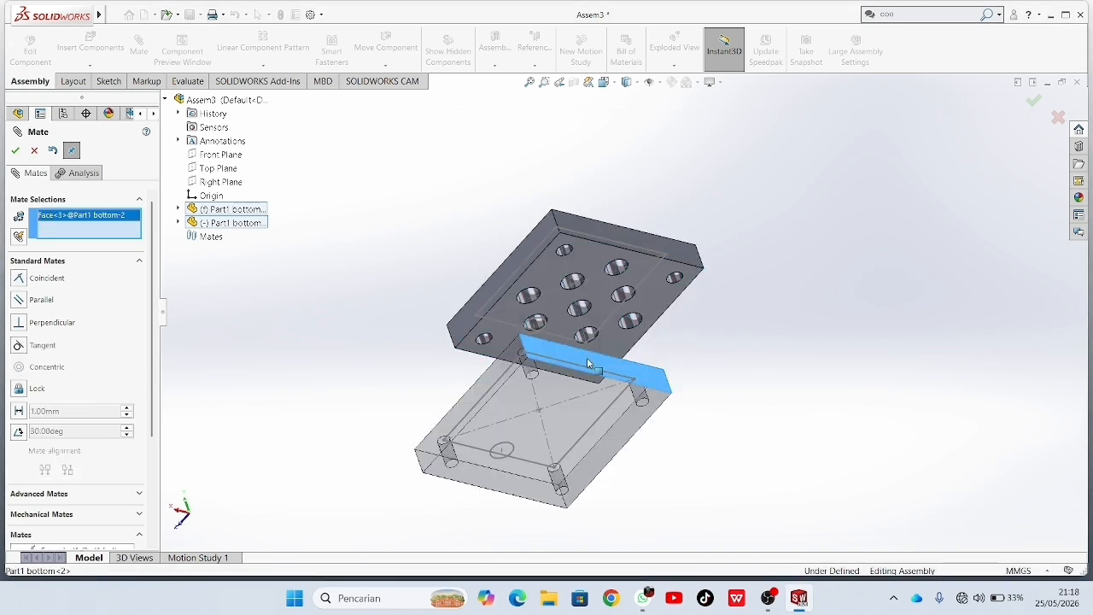
left_click(679, 254)
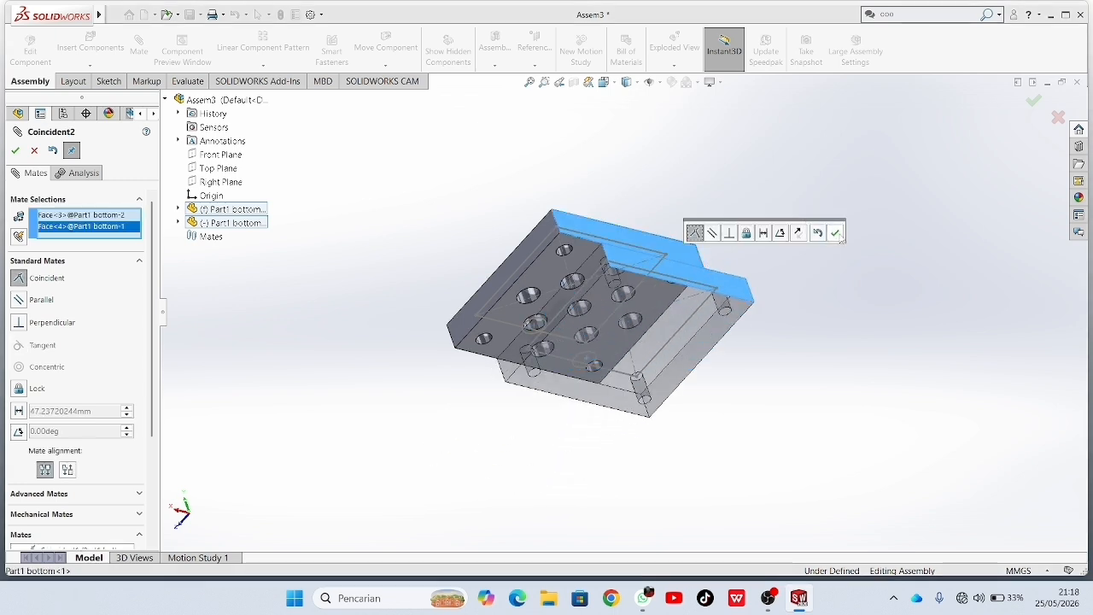
left_click(836, 234)
middle_click_drag(888, 346, 780, 322)
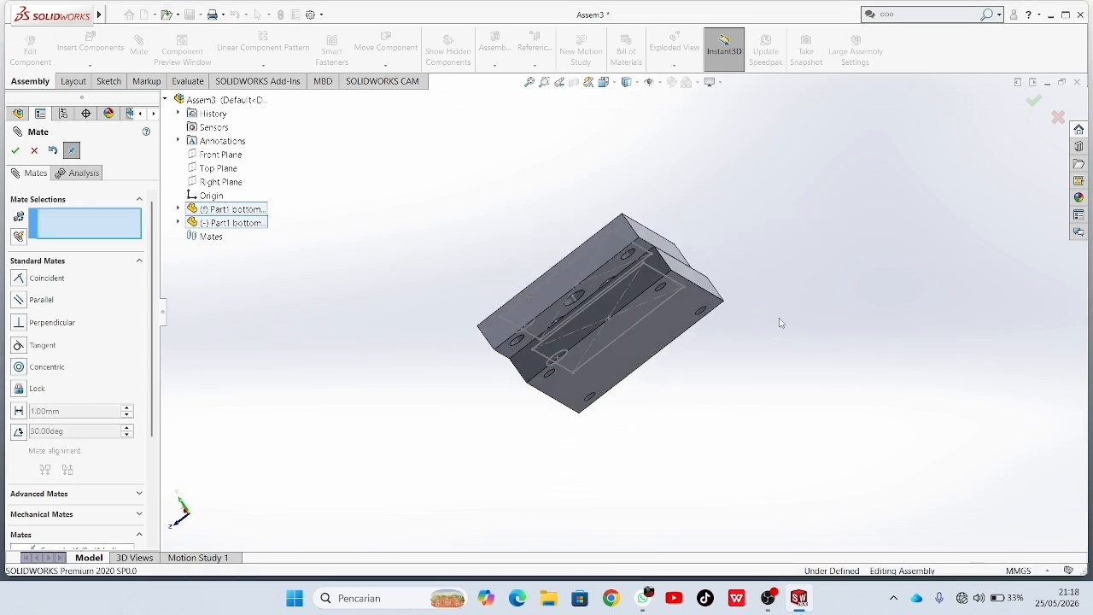
left_click(636, 286)
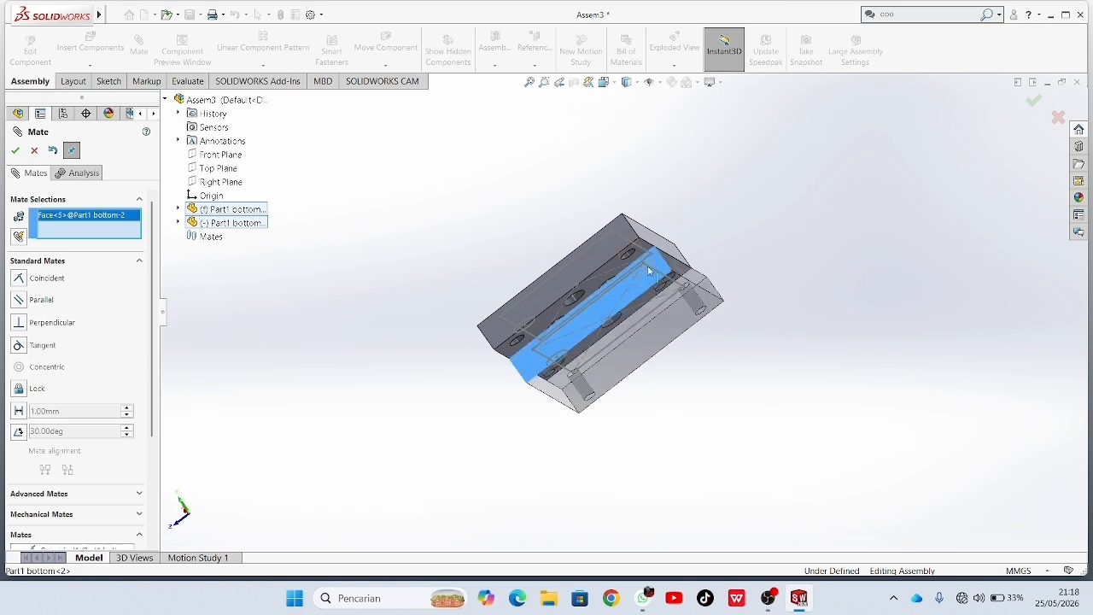
left_click(595, 256)
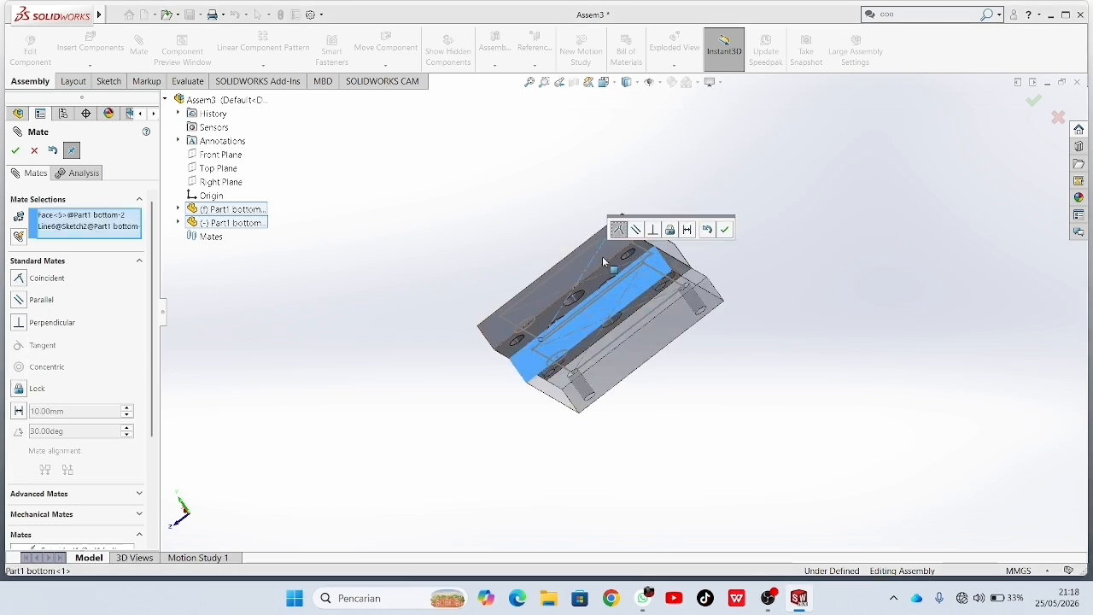
left_click(14, 150)
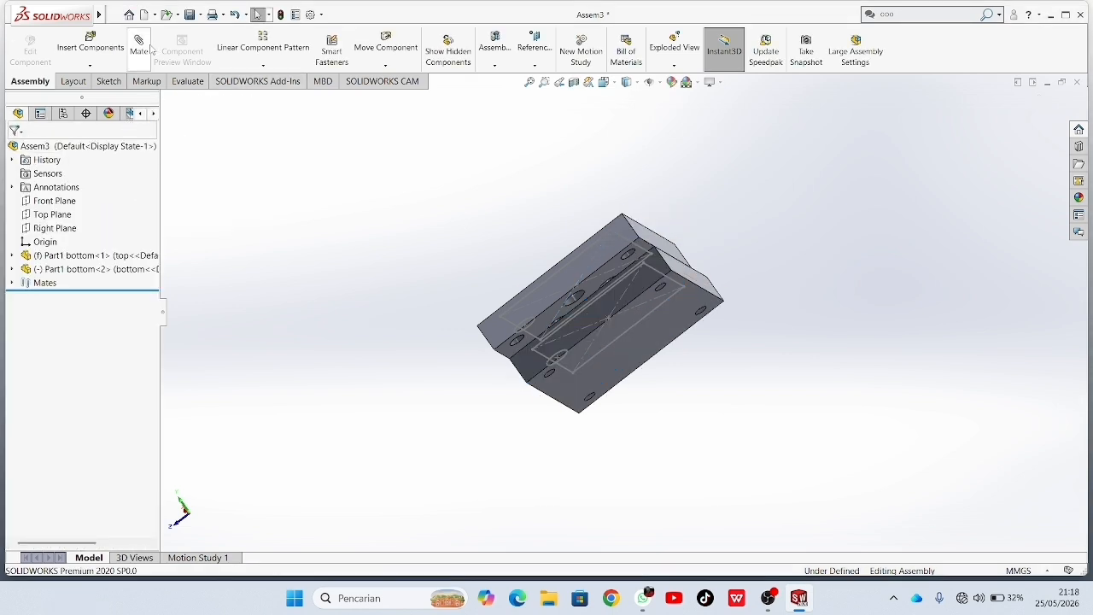
- Add a coincident mate between the adjacent, still offset side faces of both plates and finish mating
left_click(150, 50)
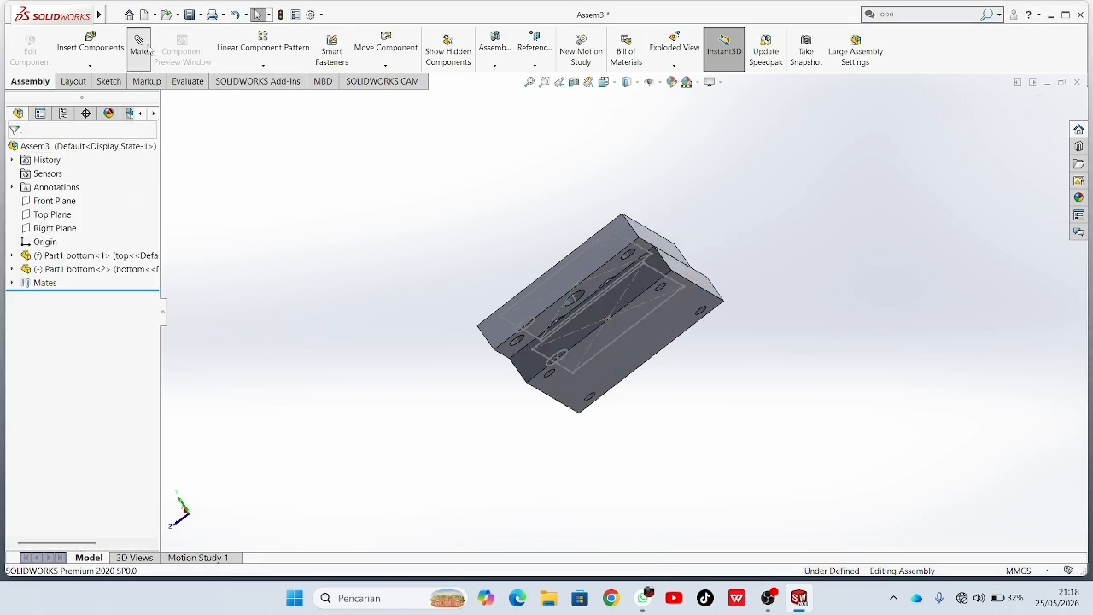
left_click(641, 284)
scroll(639, 283, "down", 5)
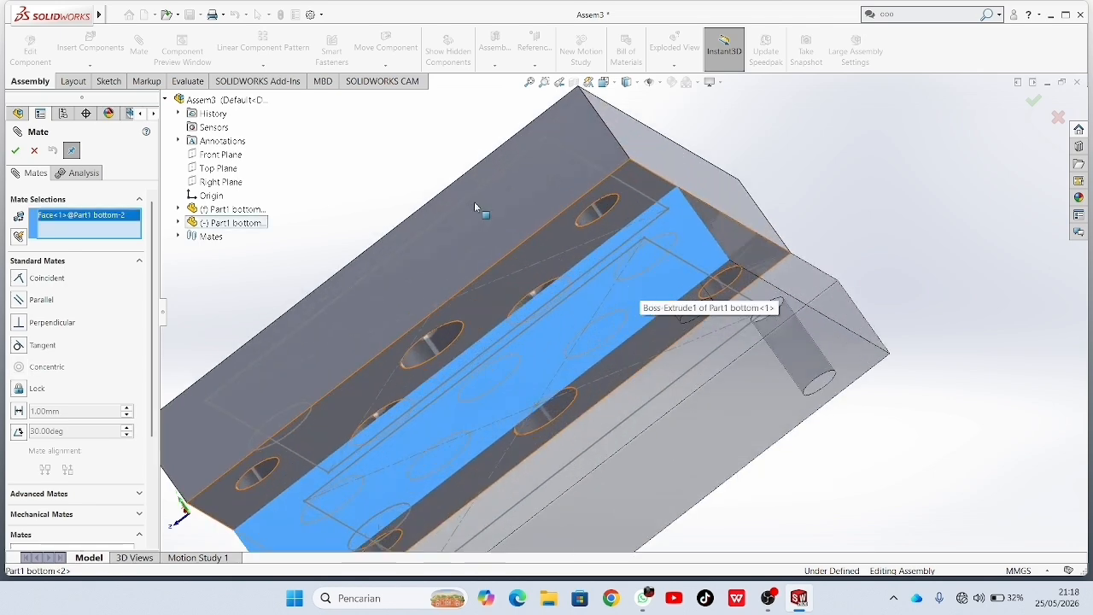
left_click(596, 143)
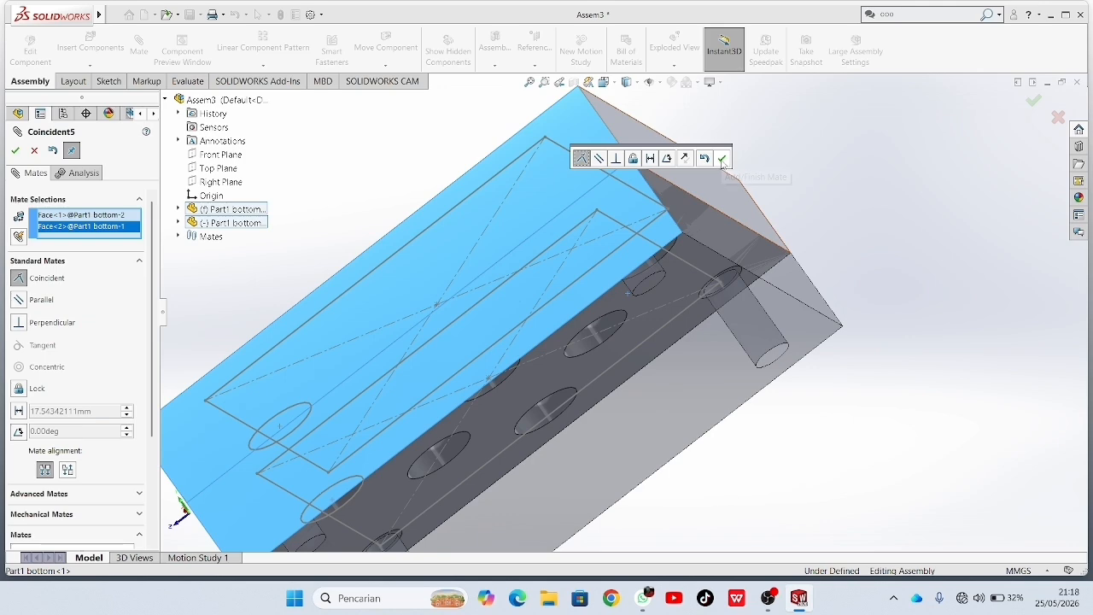
left_click(722, 162)
scroll(734, 315, "up", 5)
middle_click_drag(735, 315, 837, 467)
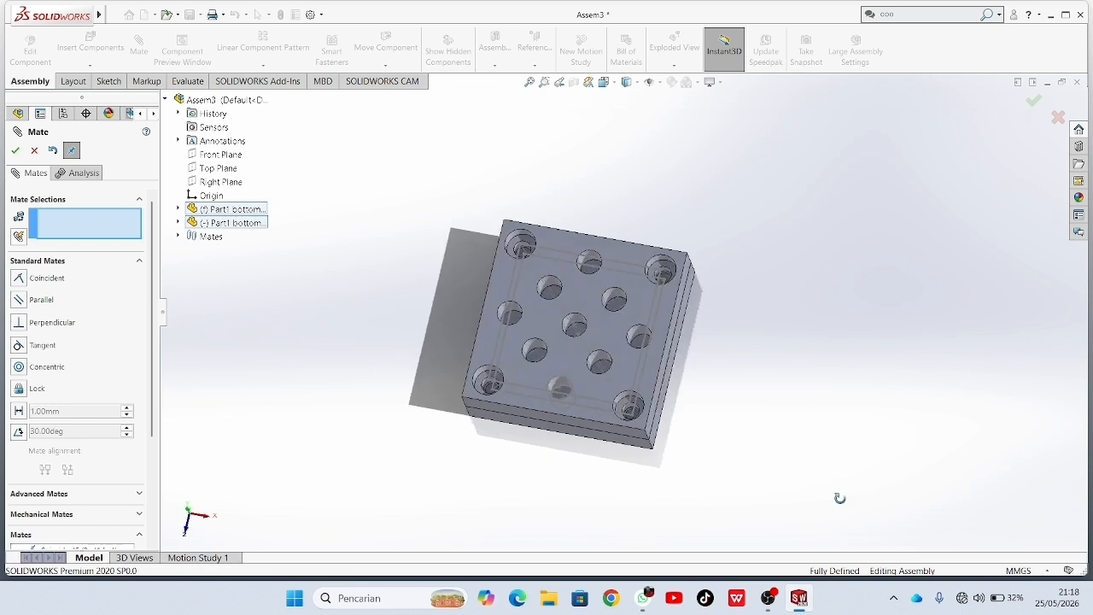
left_click(15, 150)
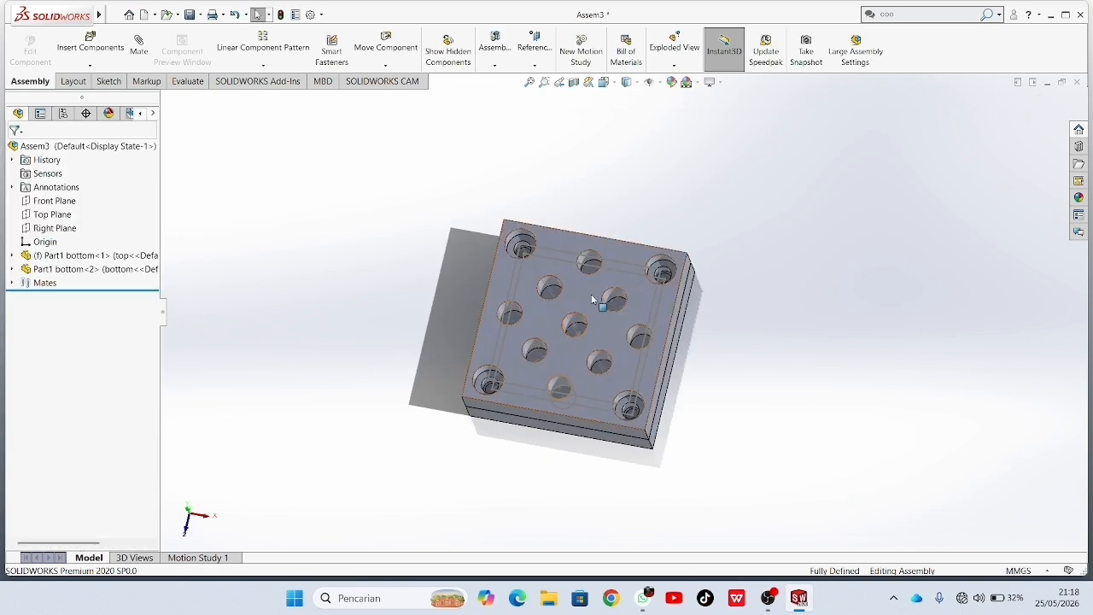
scroll(593, 290, "down", 5)
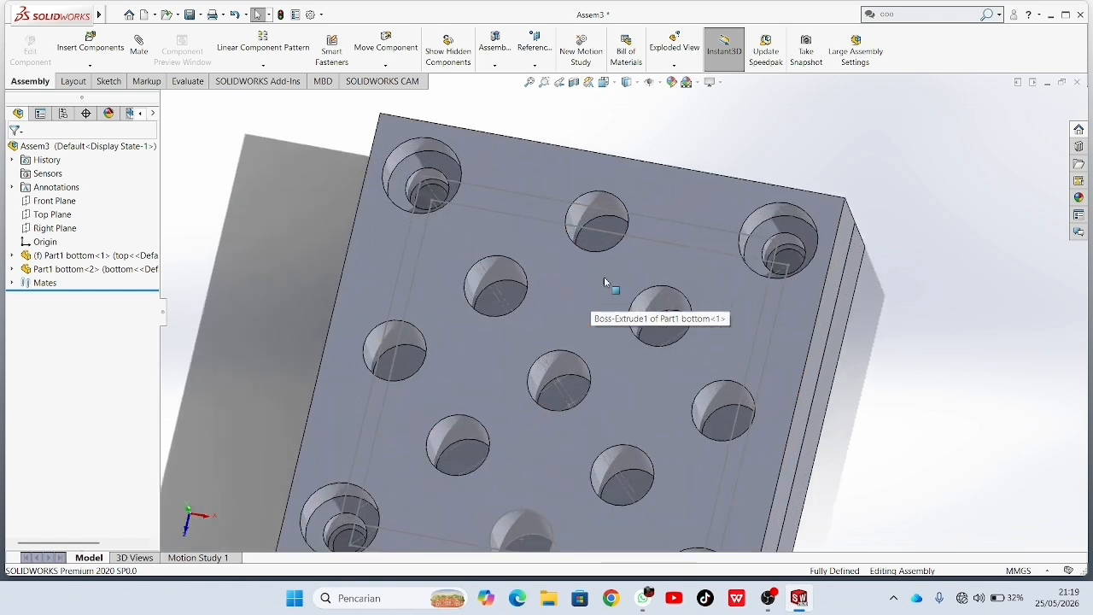
- Hide Sketch2, whose lines show across the top plate's face
right_click(678, 221)
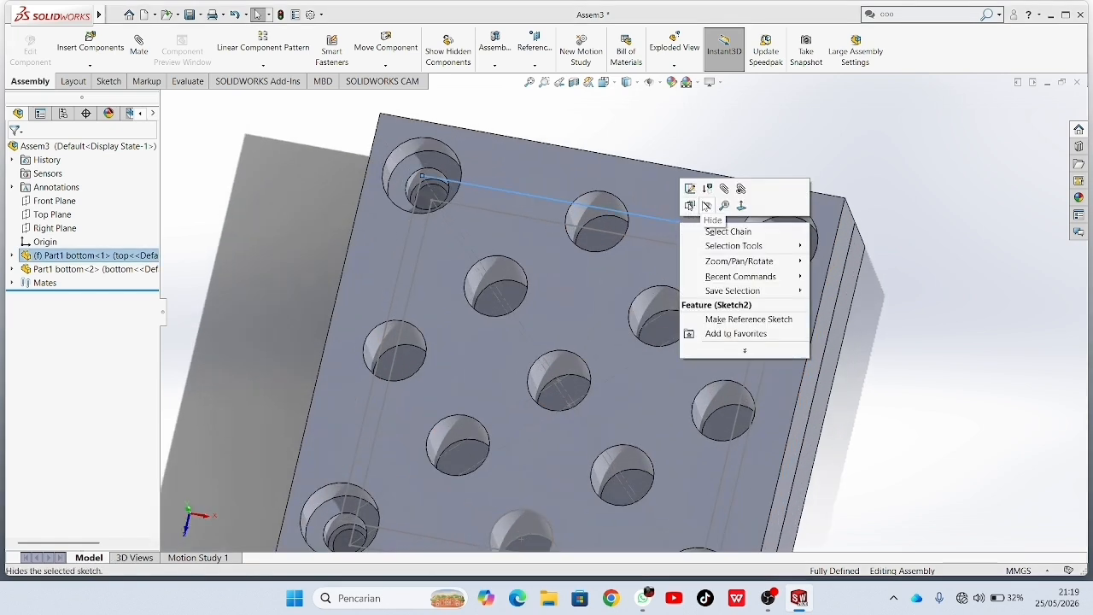
left_click(705, 204)
scroll(717, 226, "up", 10)
mouse_move(760, 322)
middle_mouse_down()
mouse_move(715, 322)
mouse_move(683, 287)
mouse_move(600, 244)
mouse_move(791, 332)
mouse_move(772, 331)
middle_mouse_up()
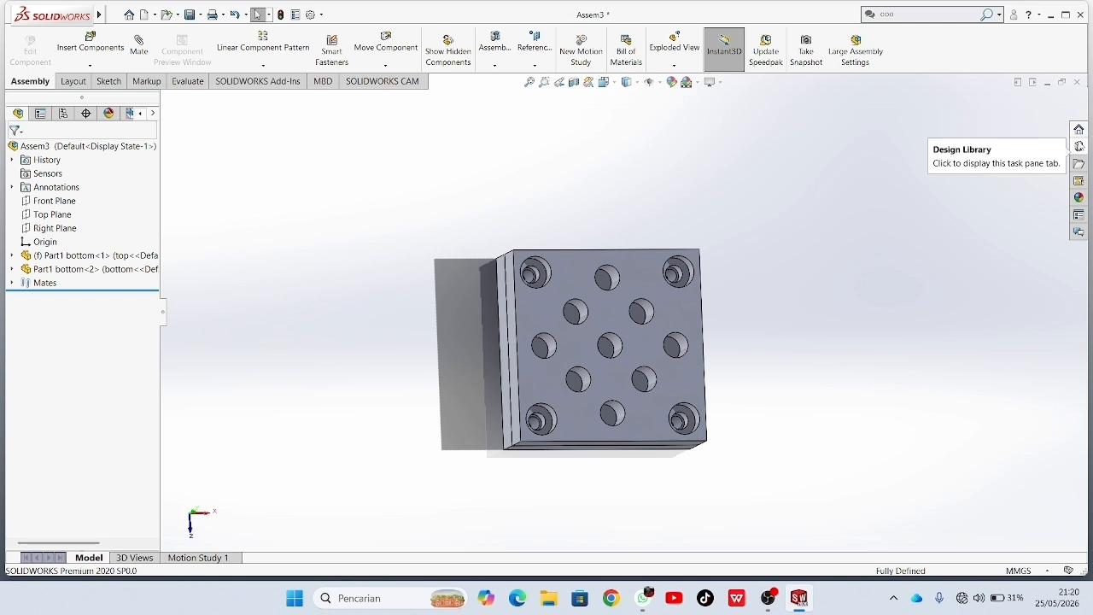
- Add in the Toolbox library and open its ISO Bolts and Screws folder for Hexagon Socket Head Screws
left_click(1078, 146)
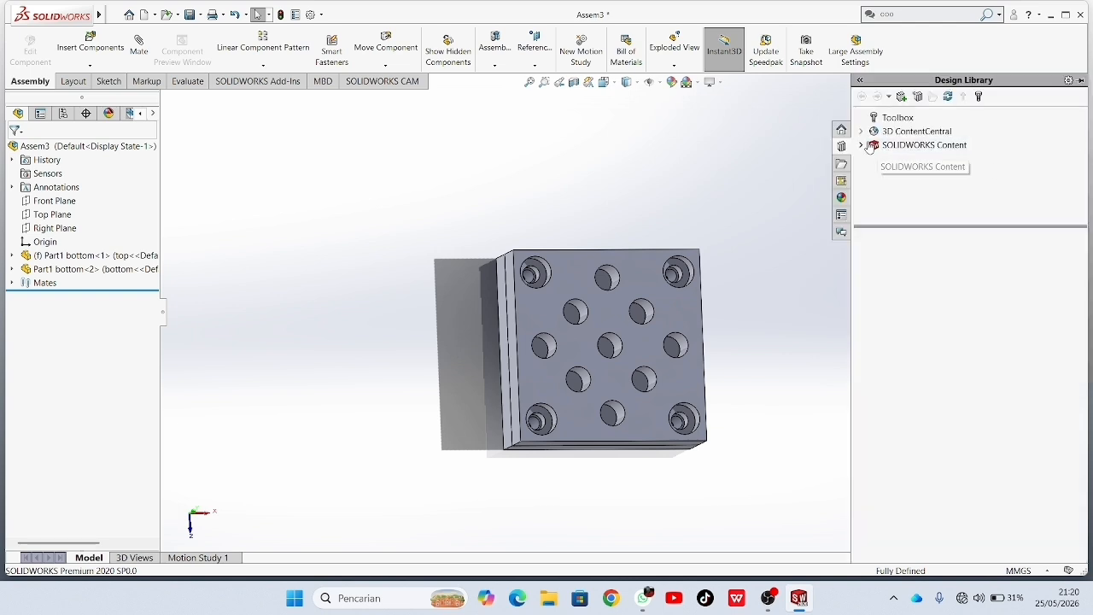
left_click(892, 118)
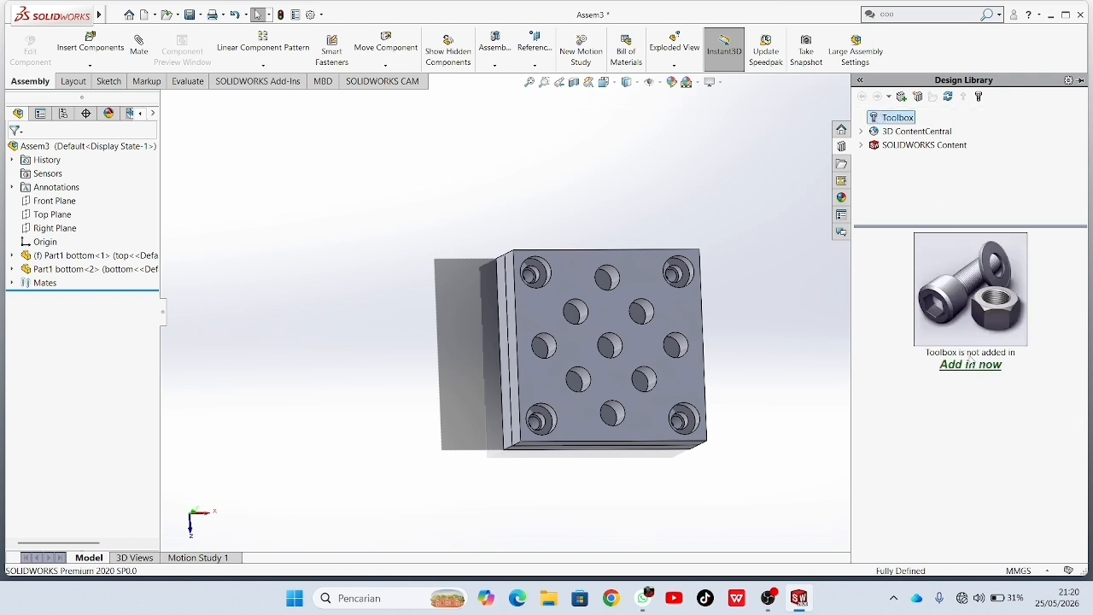
left_click(965, 363)
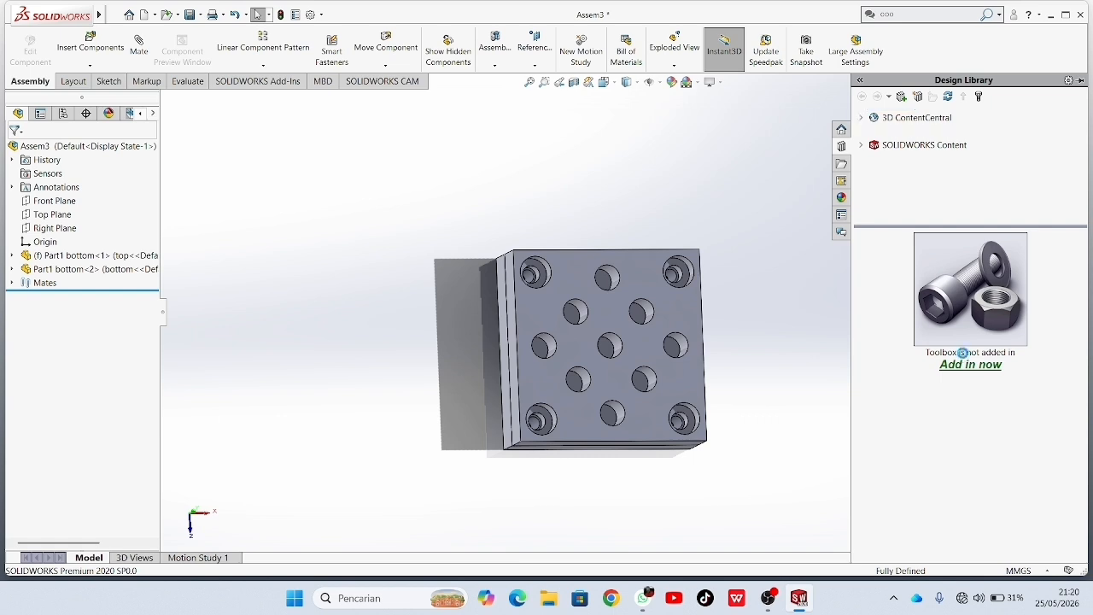
scroll(997, 405, "down", 3)
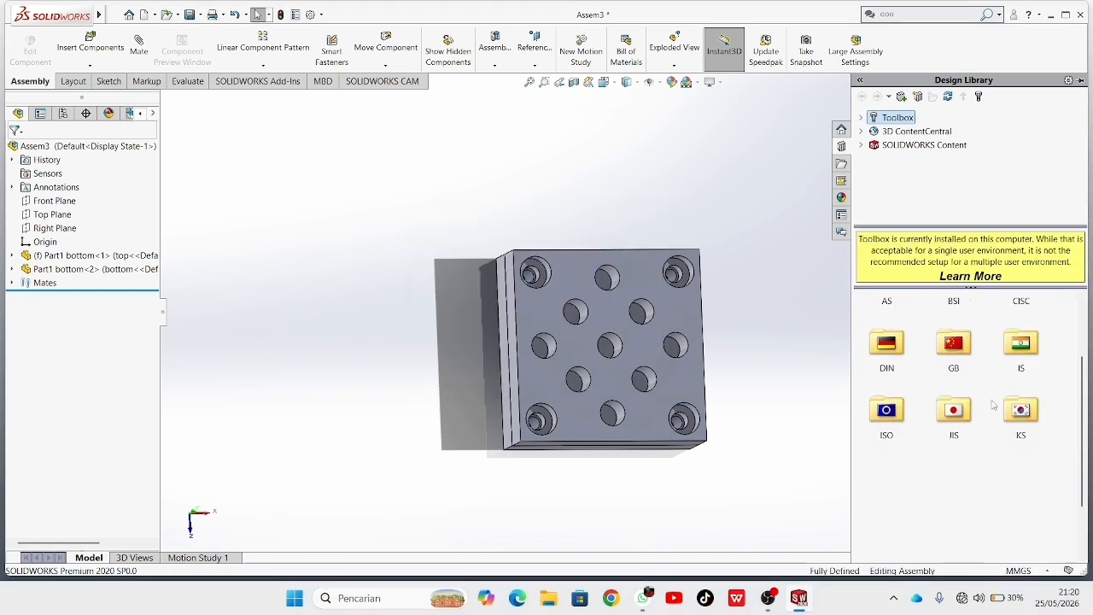
double_click(888, 335)
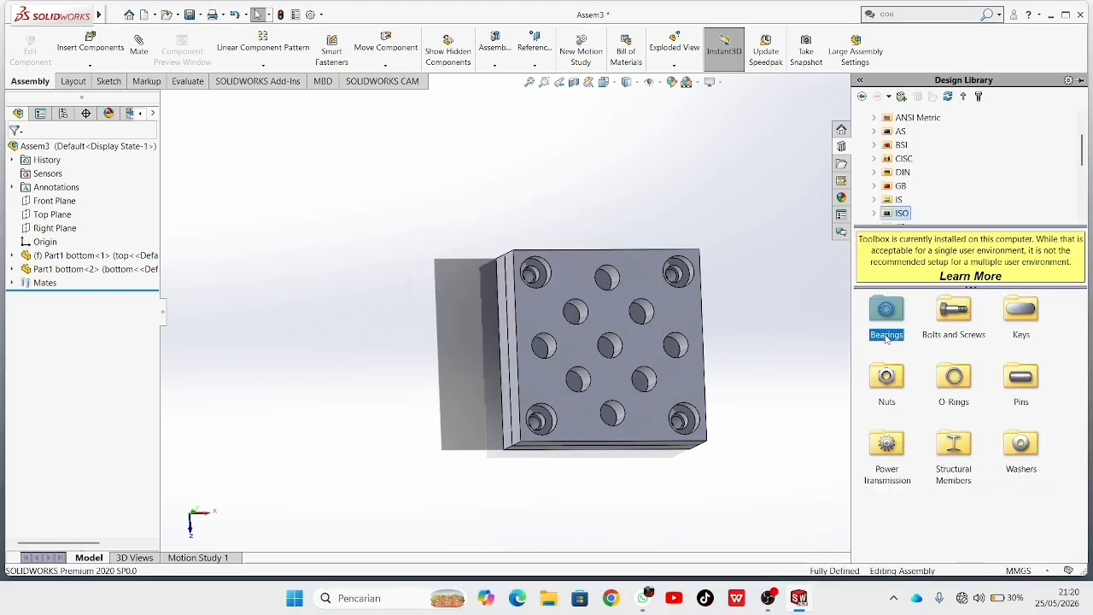
double_click(955, 311)
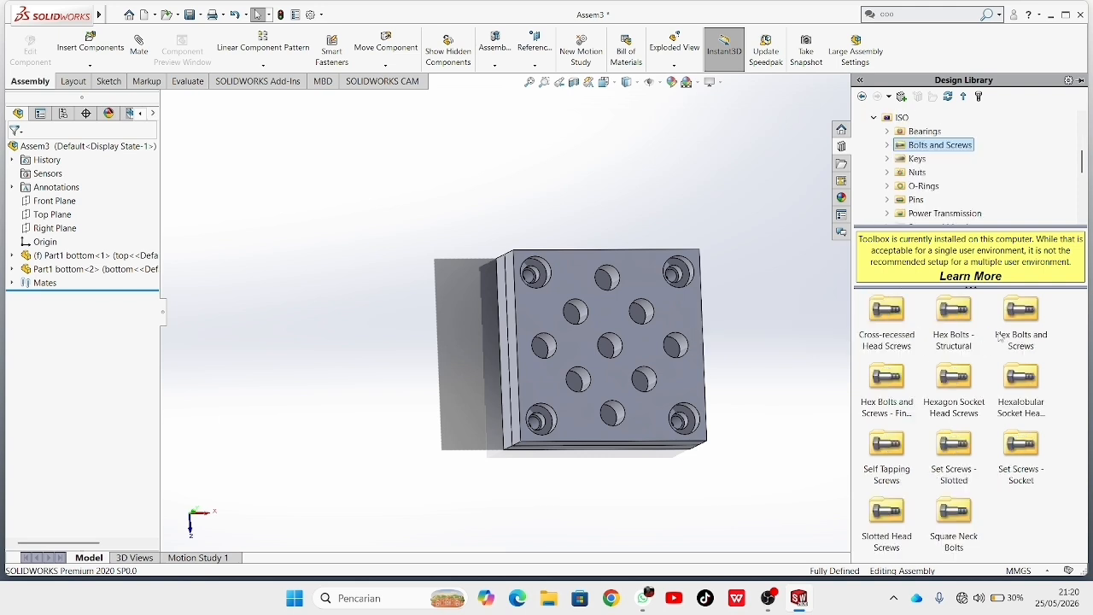
double_click(957, 380)
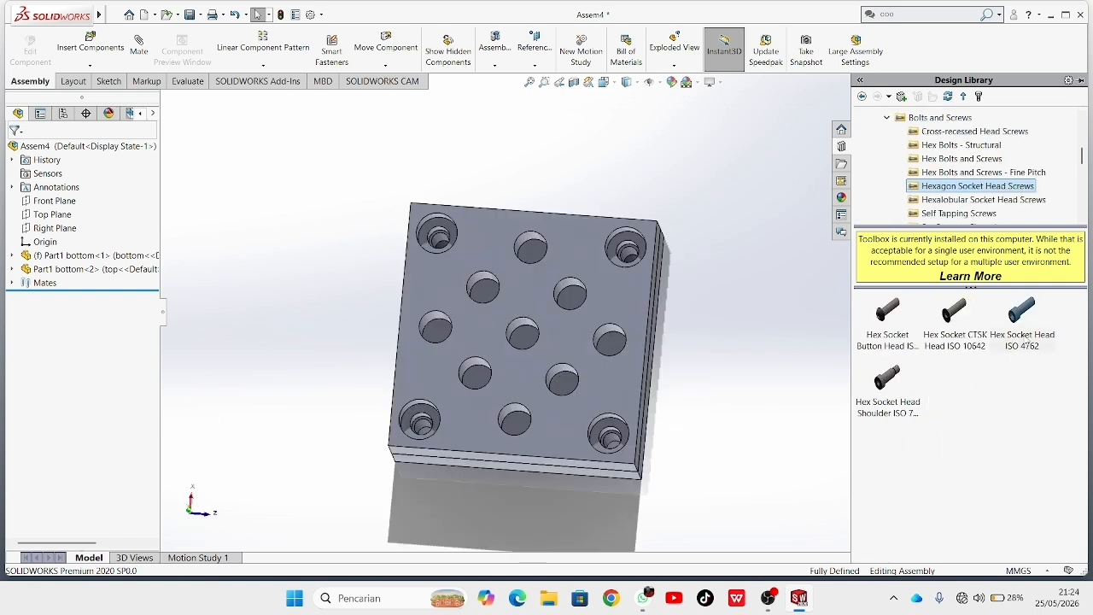
- Insert a Hex Socket Head ISO 4762 screw, size M5 and length 8, in the free space beside the plates
mouse_move(1028, 321)
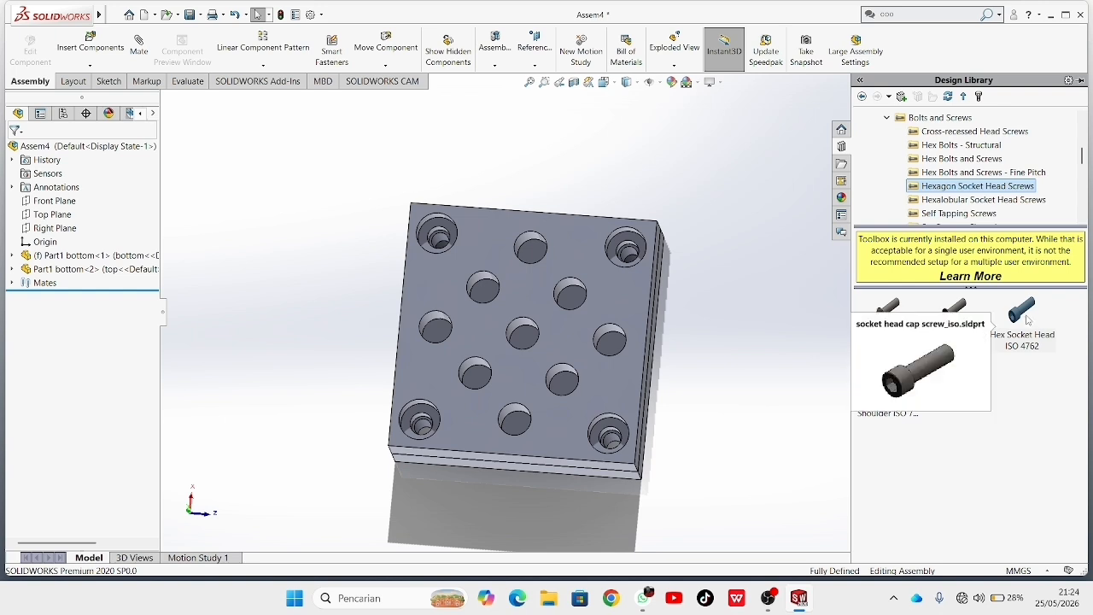
left_click_drag(1028, 319, 750, 252)
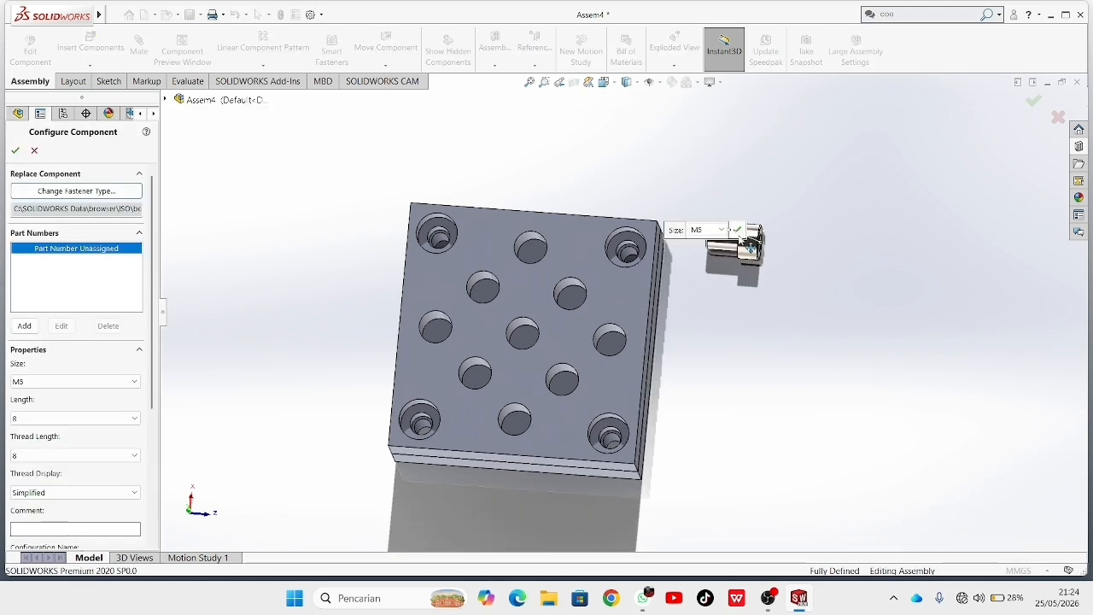
left_click(736, 230)
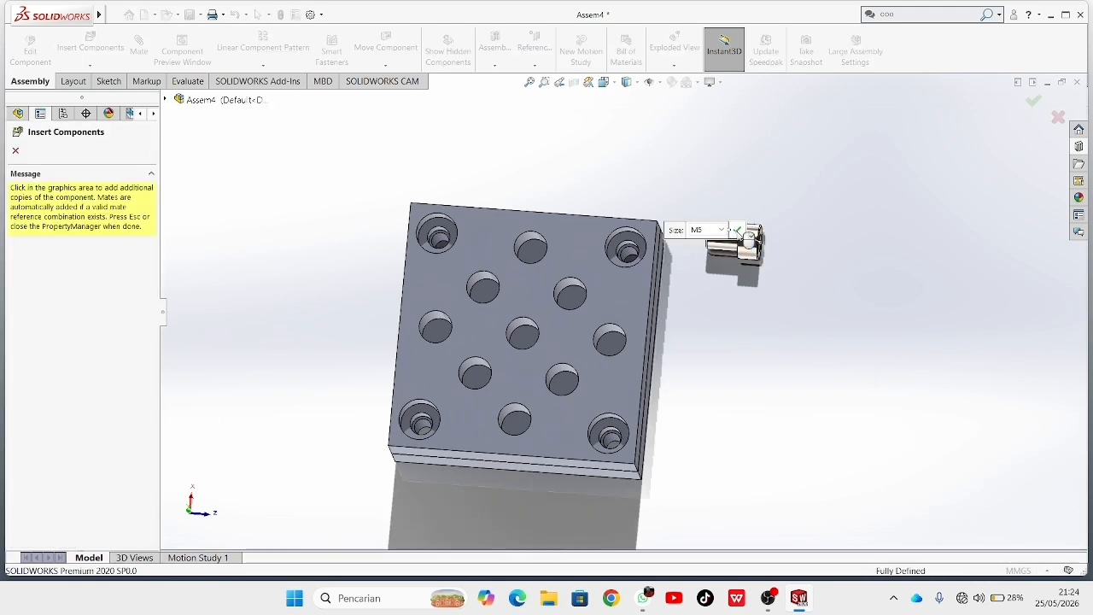
- Place another copy of the M5 socket head screw in the free space beside the plates
middle_click_drag(628, 243, 659, 221)
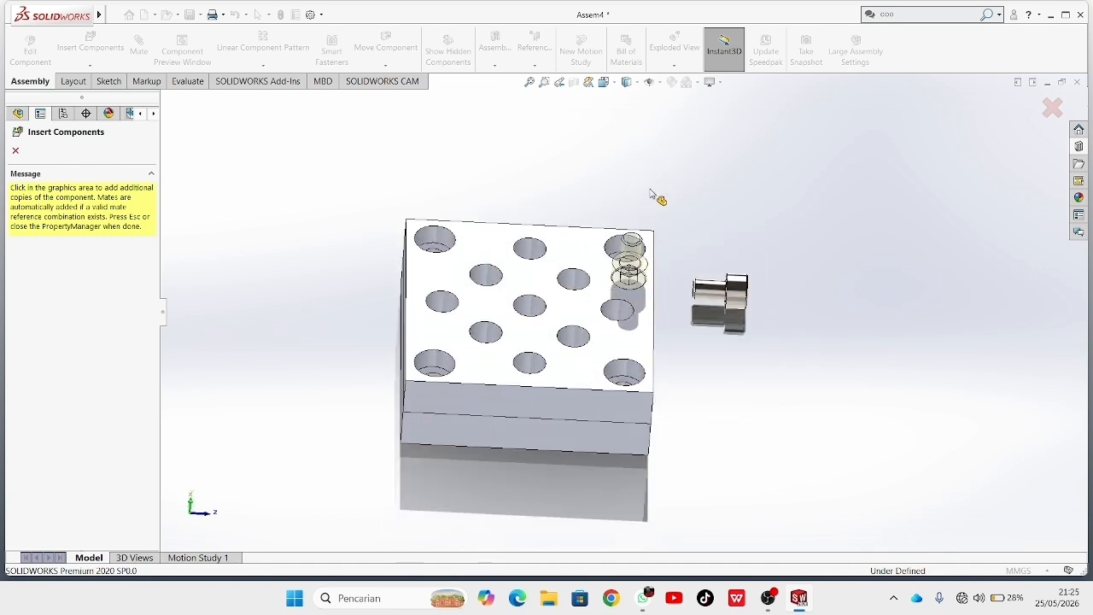
scroll(752, 364, "down", 6)
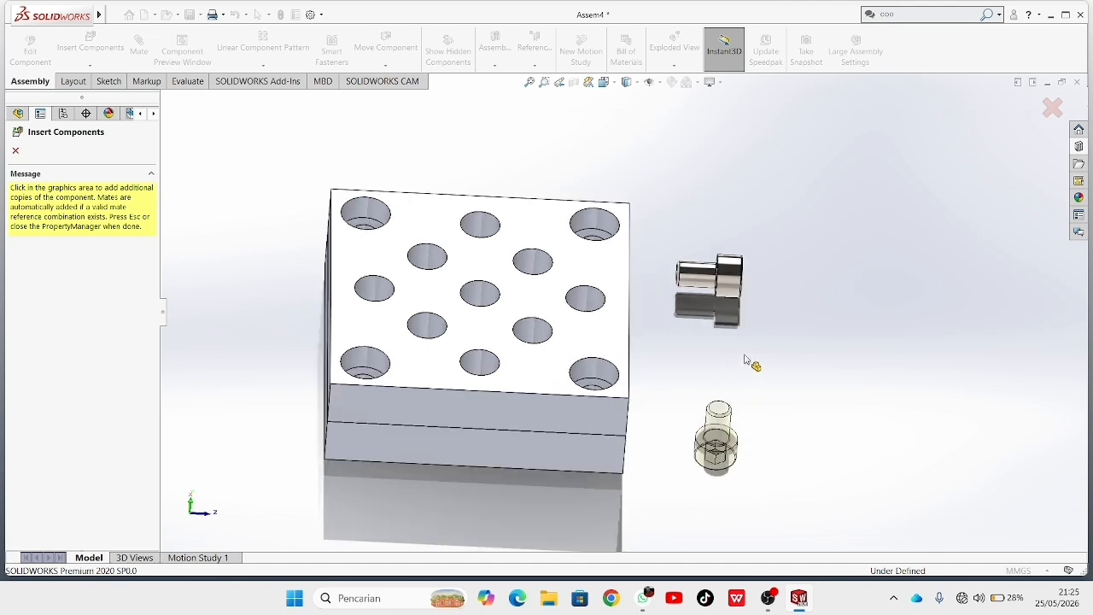
scroll(763, 339, "up", 3)
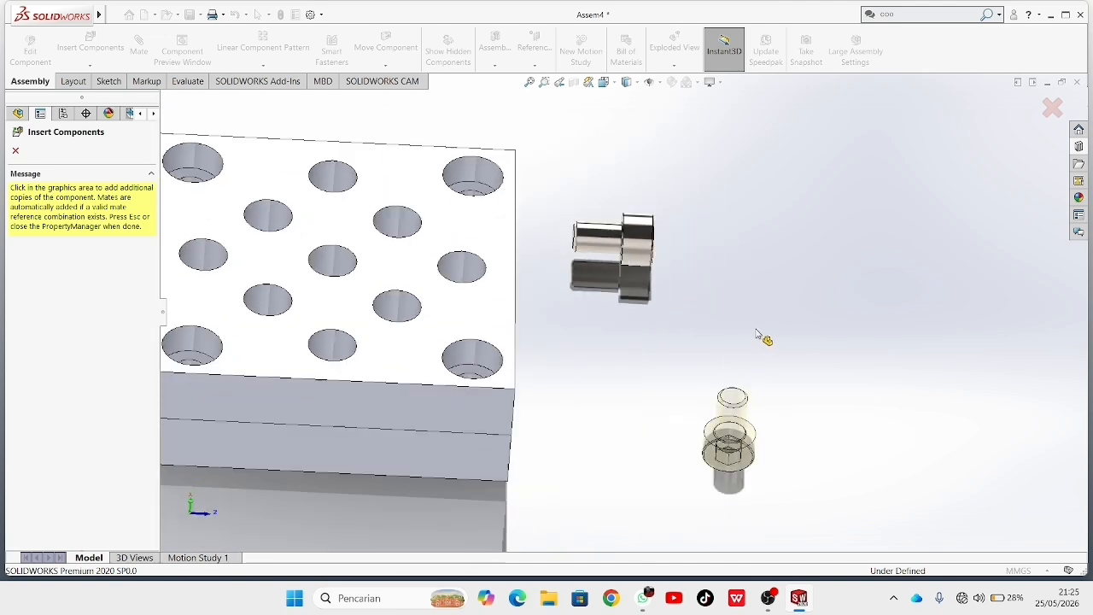
left_click(736, 369)
left_click(739, 215)
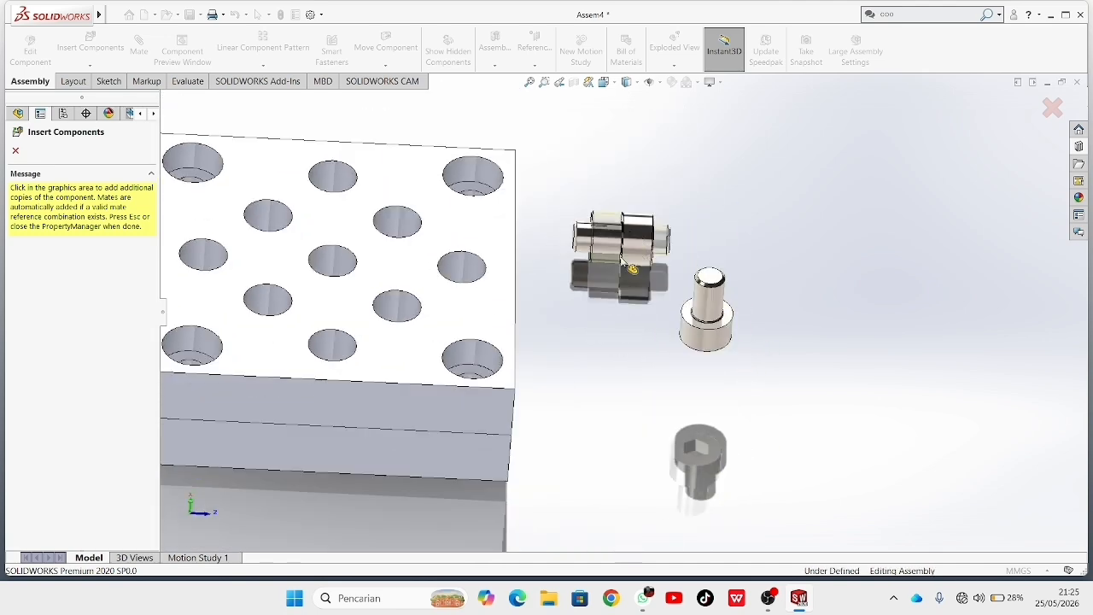
- Place copies of the M5 socket head screw in two adjacent counterbored corner holes of the top plate
left_click(470, 184)
middle_click_drag(629, 236, 581, 333)
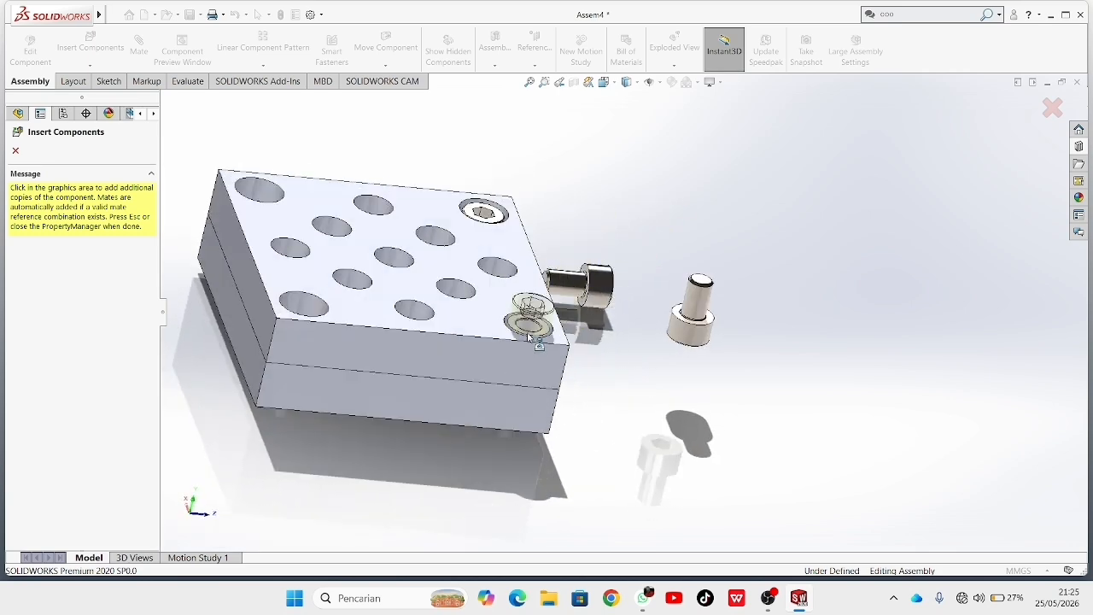
mouse_move(520, 380)
middle_mouse_down()
mouse_move(541, 303)
mouse_move(541, 389)
mouse_move(529, 397)
mouse_move(537, 386)
middle_mouse_up()
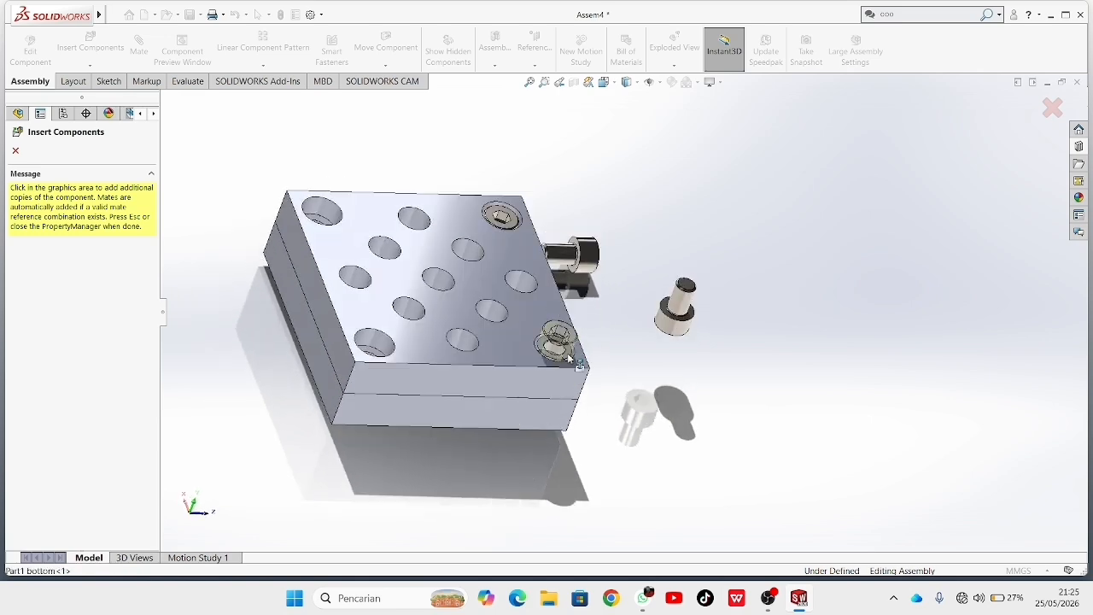
left_click(557, 360)
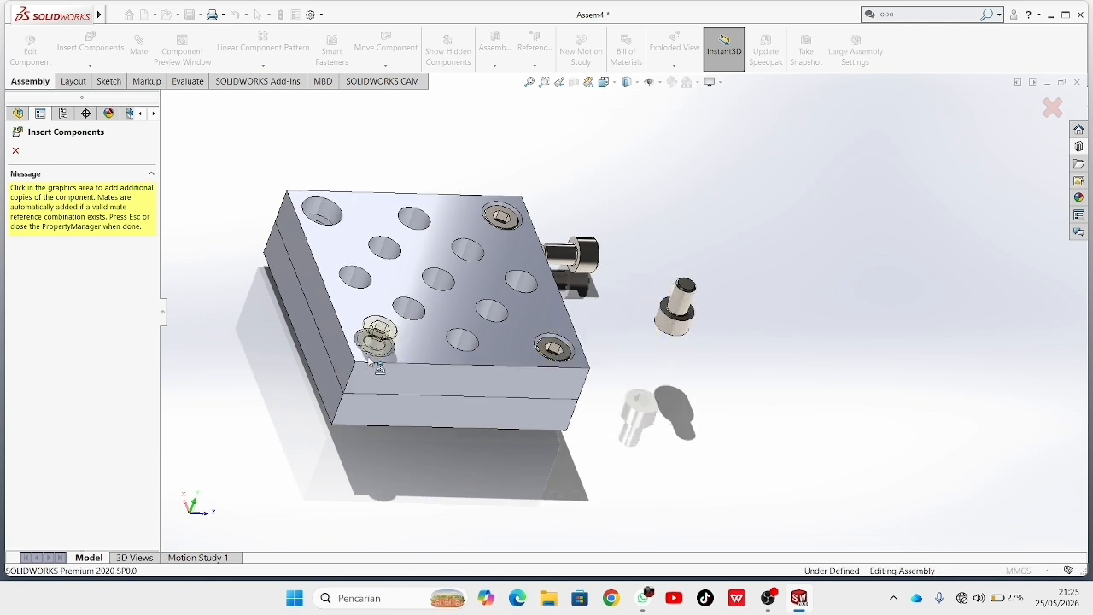
- Place M5 socket head screws in the two remaining counterbored corner holes and finish inserting components
scroll(376, 355, "up", 2)
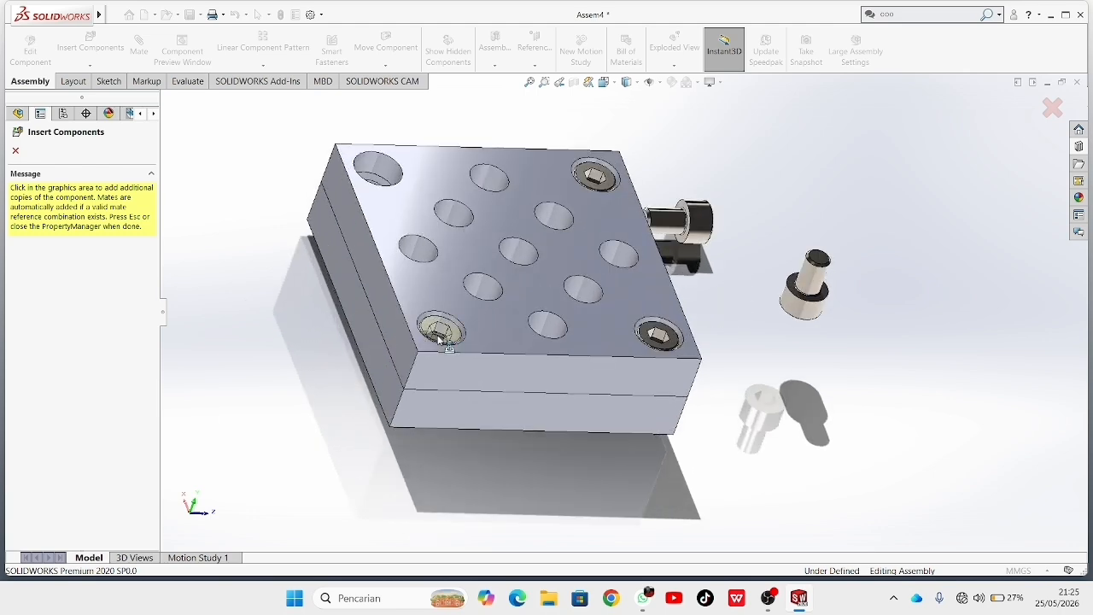
left_click(438, 339)
scroll(452, 281, "up", 3)
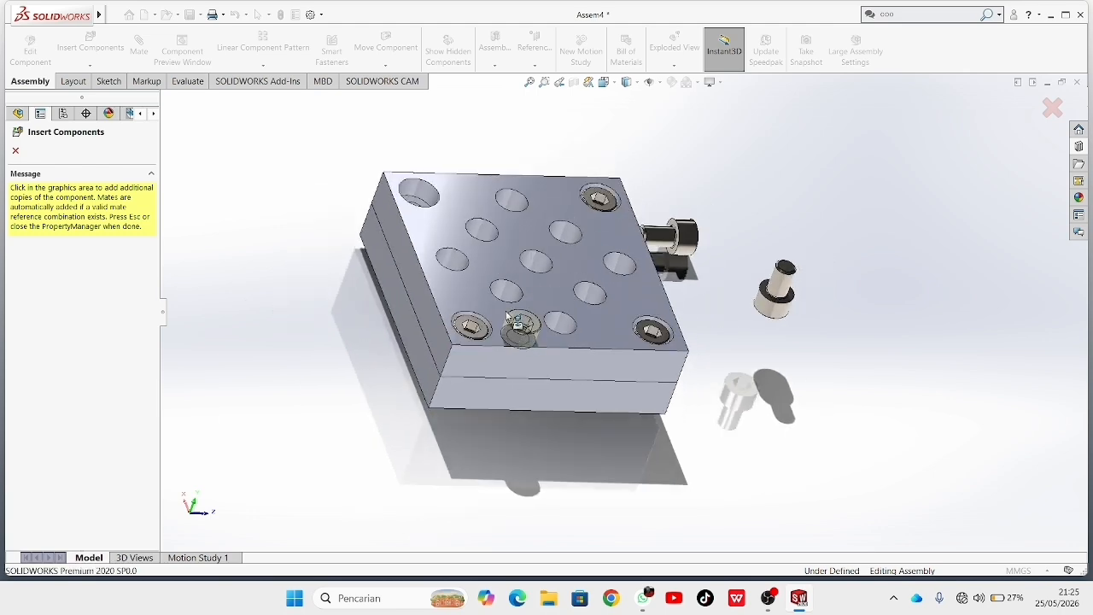
scroll(469, 249, "up", 2)
middle_click_drag(468, 249, 527, 227)
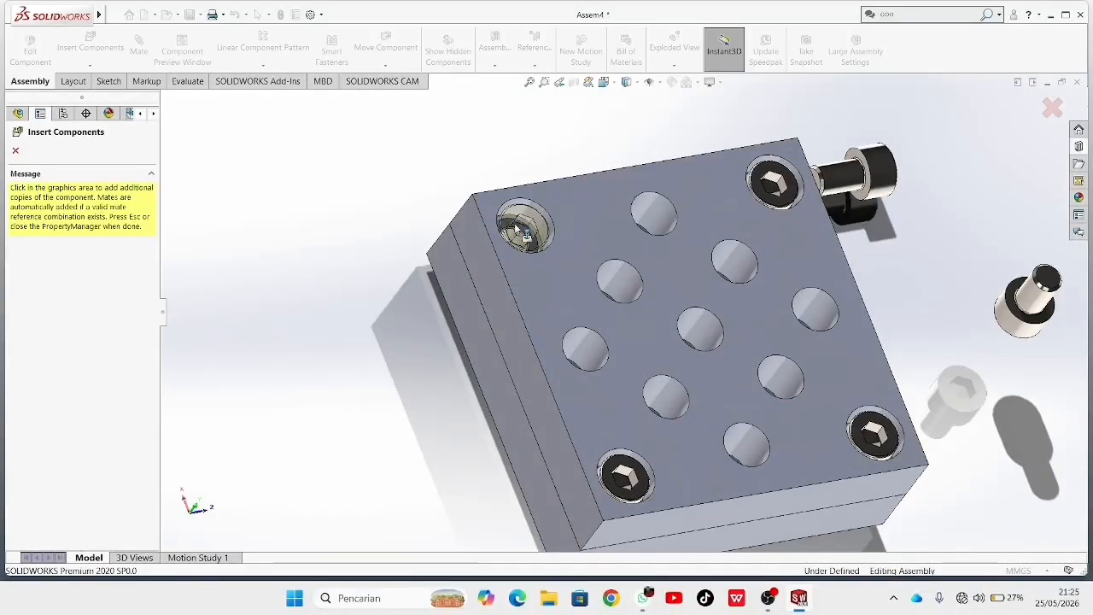
left_click(516, 224)
middle_click_drag(1033, 324, 995, 266)
scroll(995, 266, "down", 3)
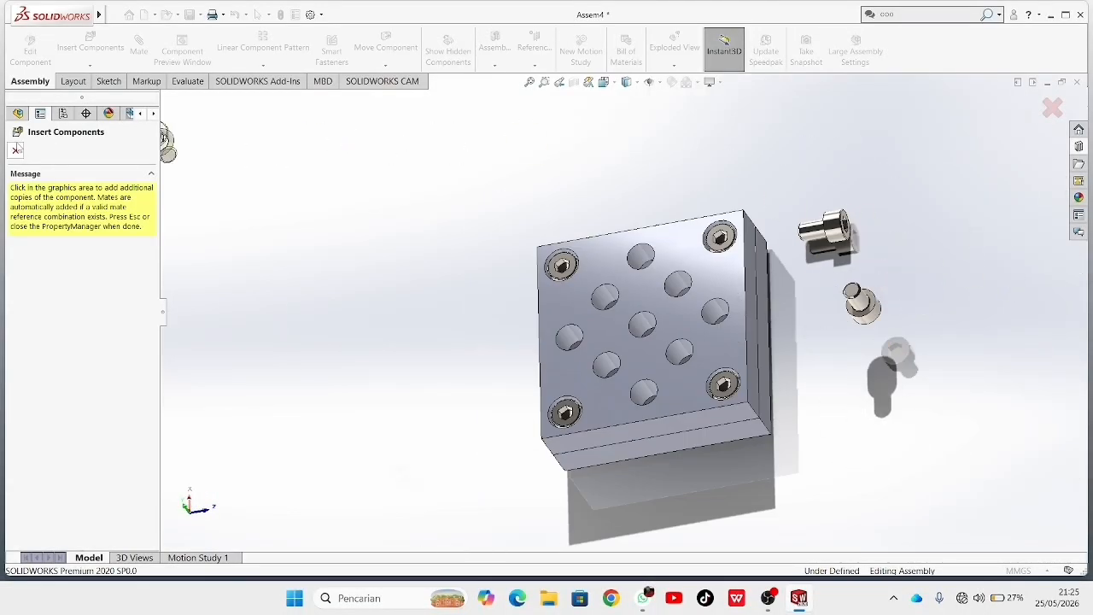
left_click(15, 152)
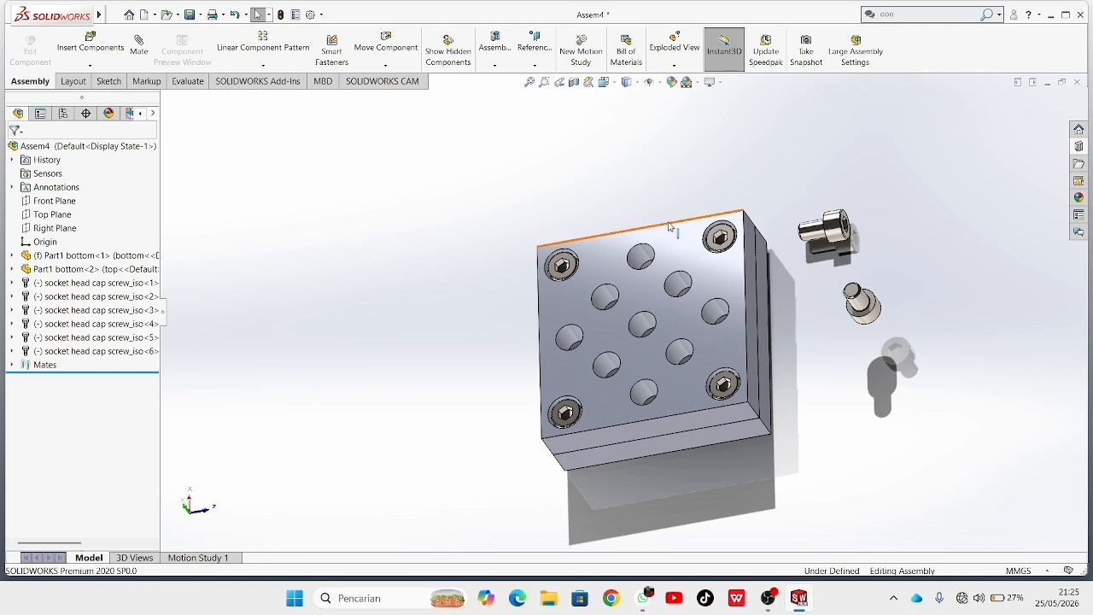
- Delete the two loose socket head cap screws lying beside the plates
mouse_move(924, 265)
middle_mouse_down()
mouse_move(952, 195)
mouse_move(1010, 282)
mouse_move(893, 264)
mouse_move(987, 284)
mouse_move(909, 264)
middle_mouse_up()
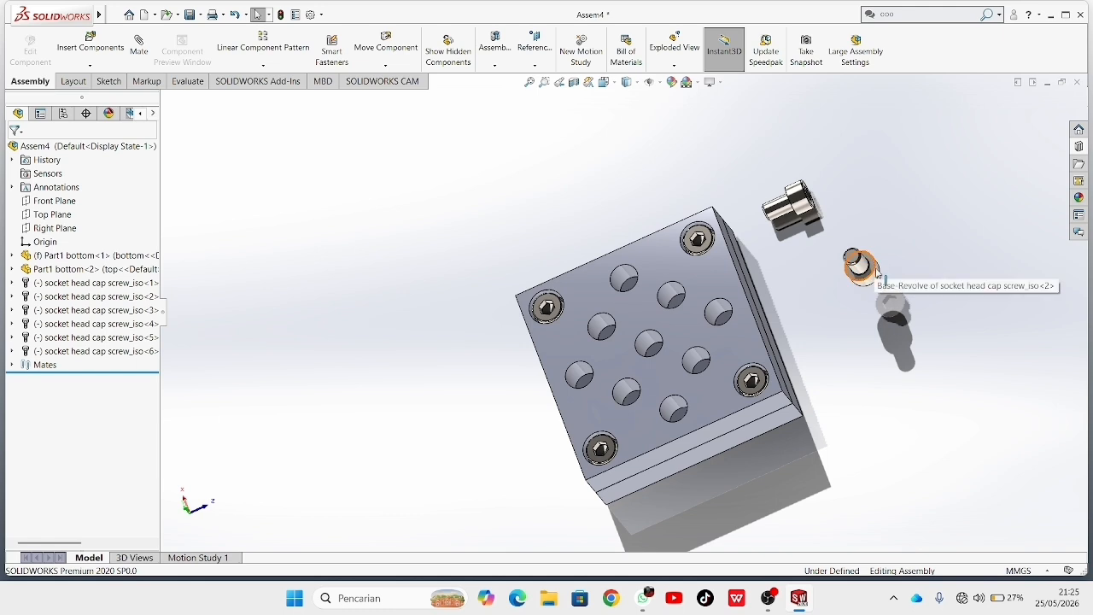
right_click(874, 270)
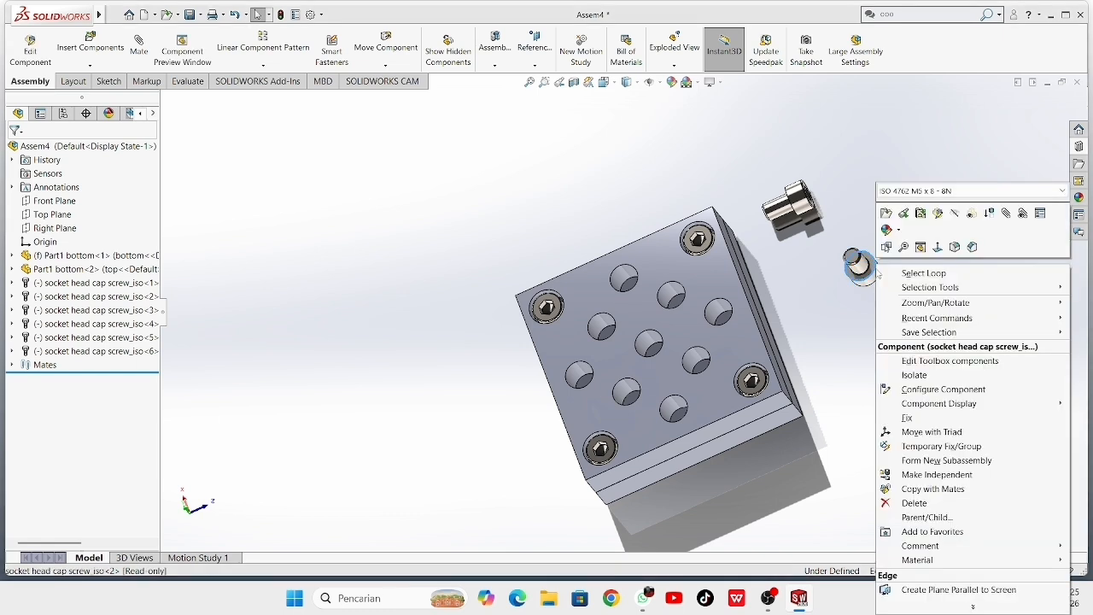
left_click(954, 503)
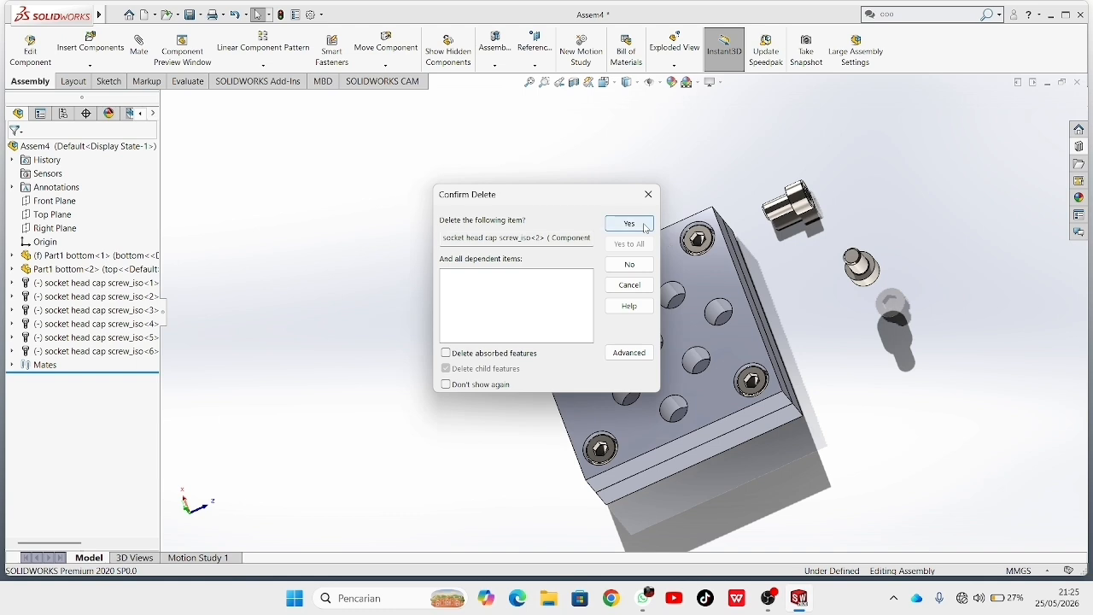
left_click(645, 227)
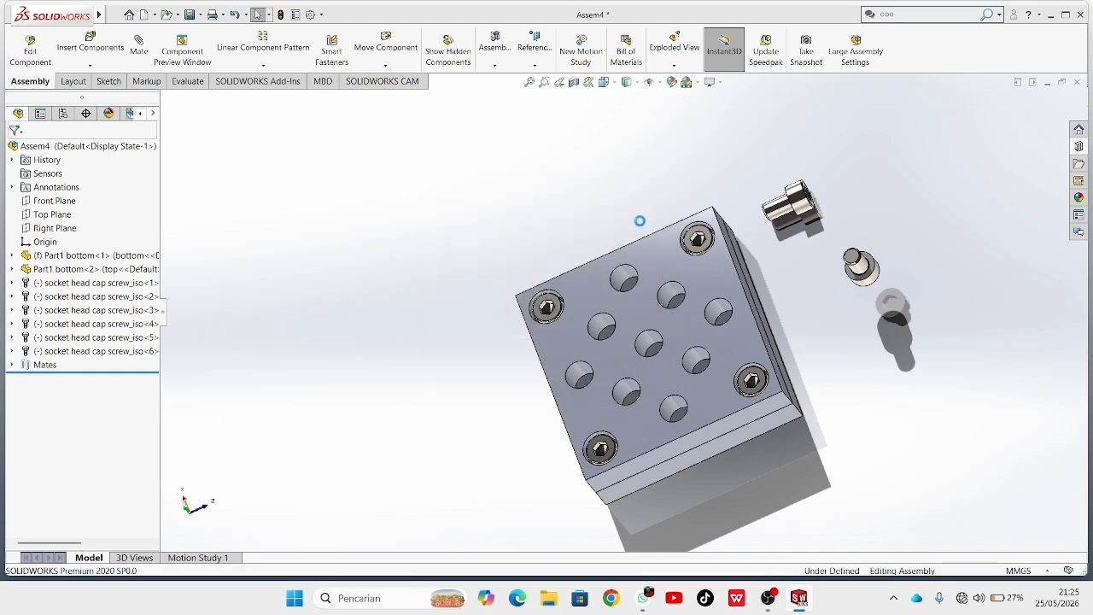
left_click(811, 203)
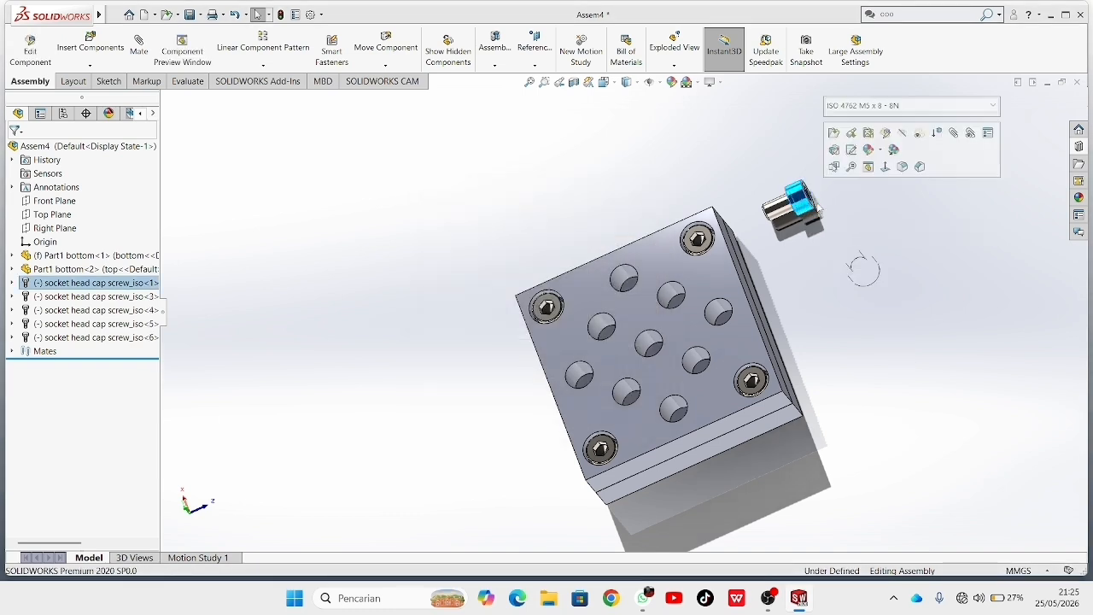
left_click(809, 235)
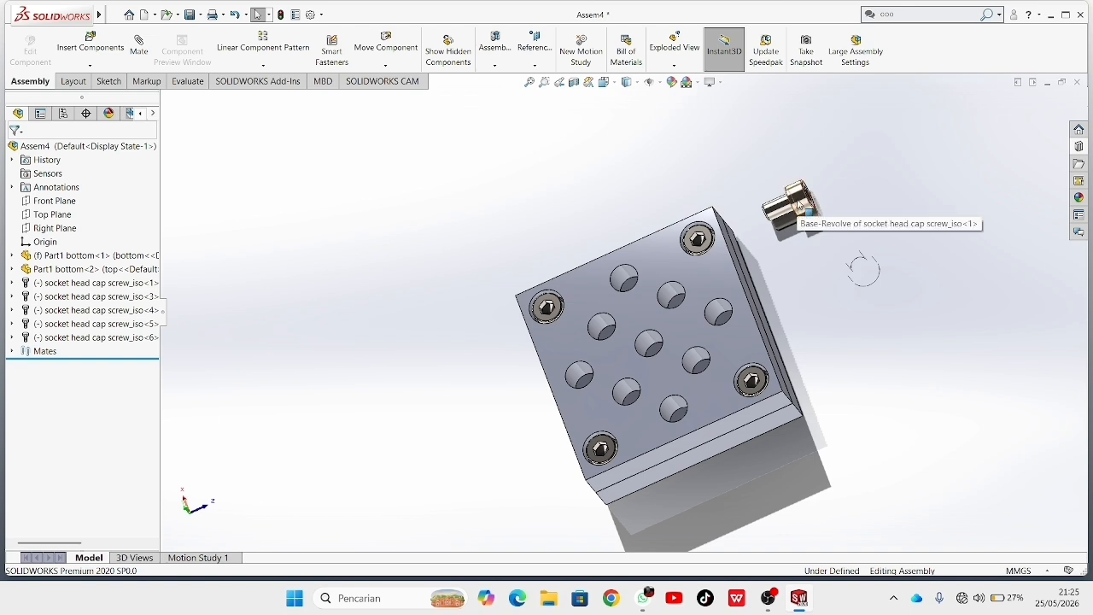
right_click(802, 211)
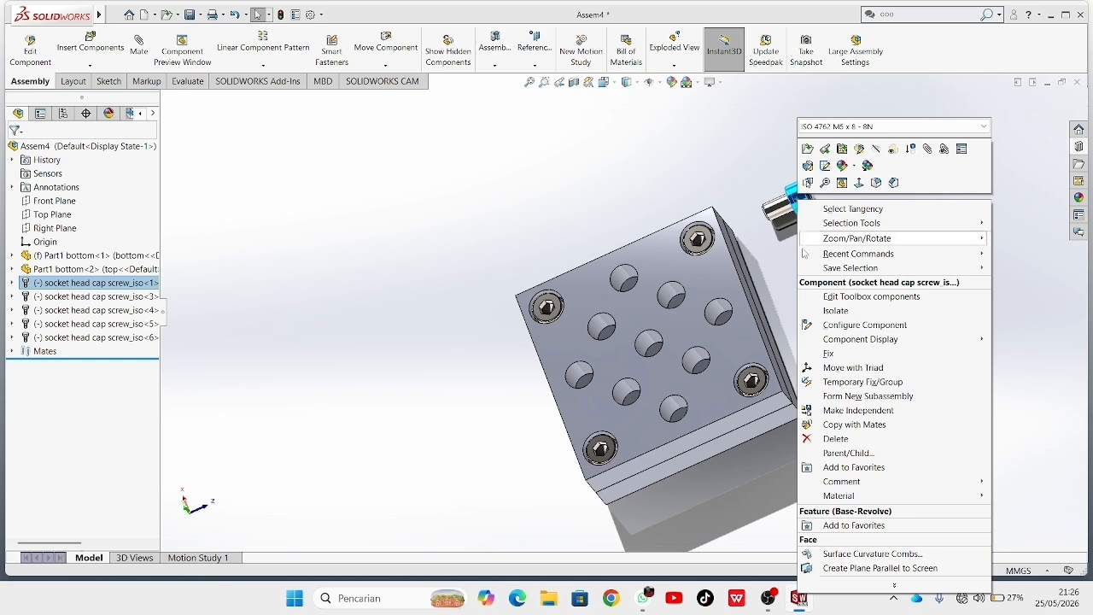
left_click(830, 439)
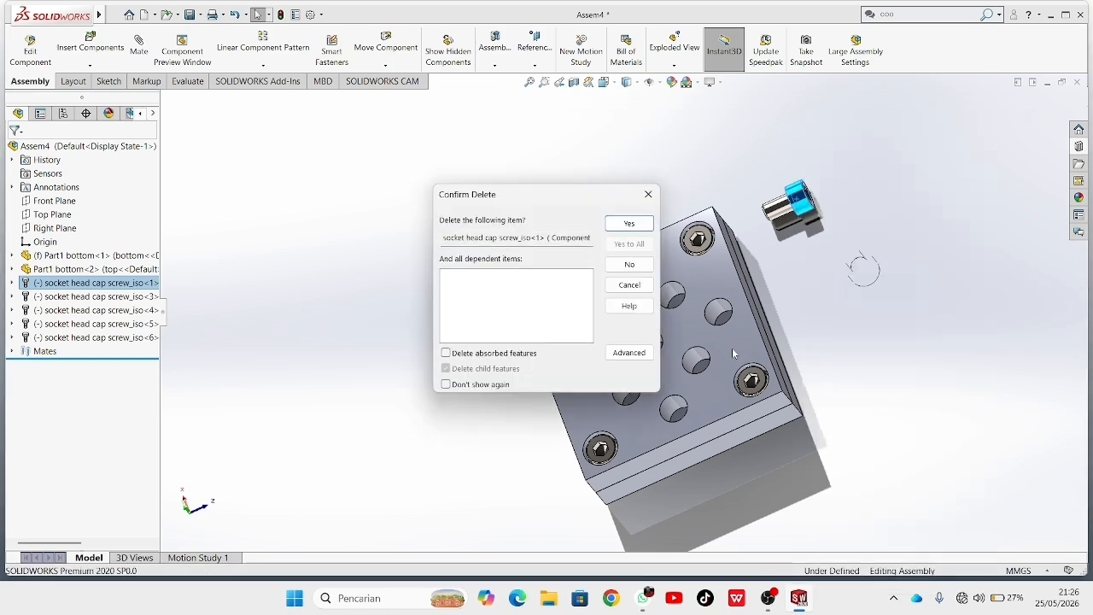
left_click(628, 223)
- Insert two copies of Part2 bottom in configuration x in the free space beside the plates
middle_click_drag(805, 196, 939, 231)
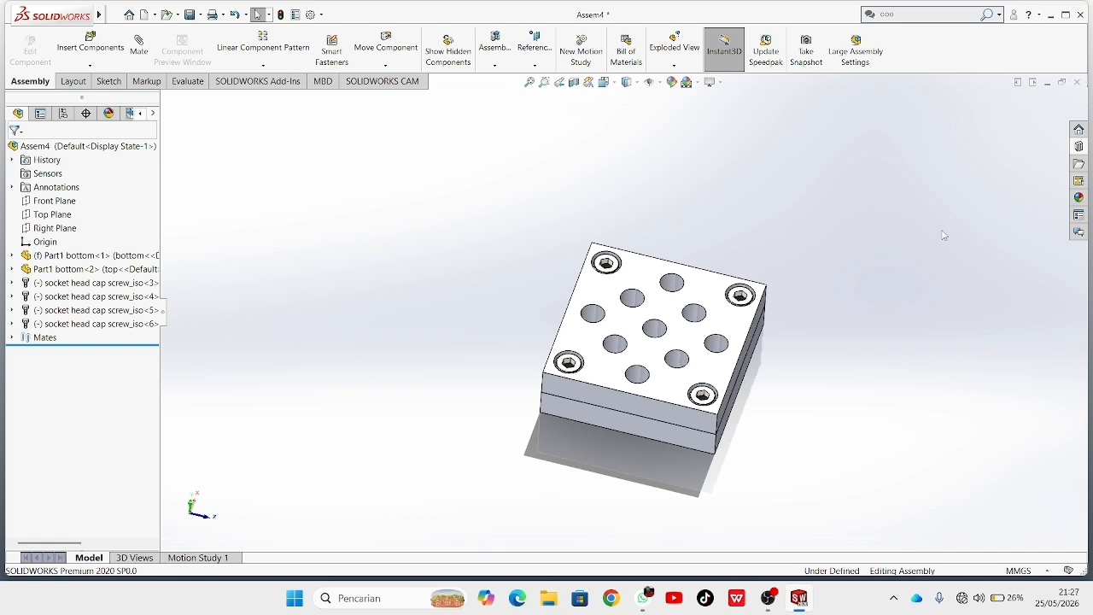
middle_click_drag(872, 305, 844, 264)
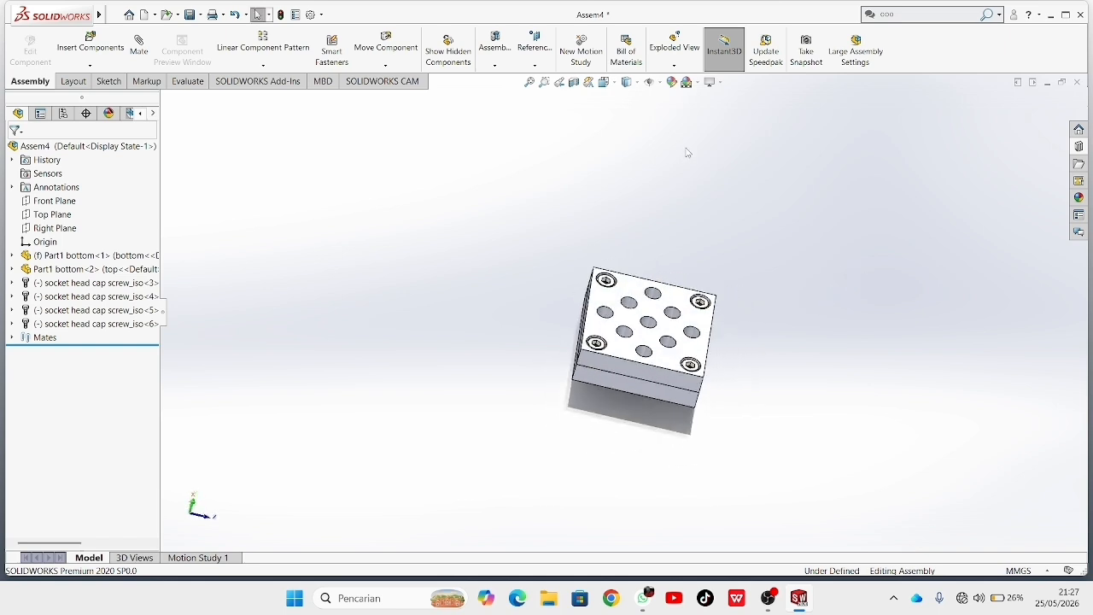
left_click(90, 43)
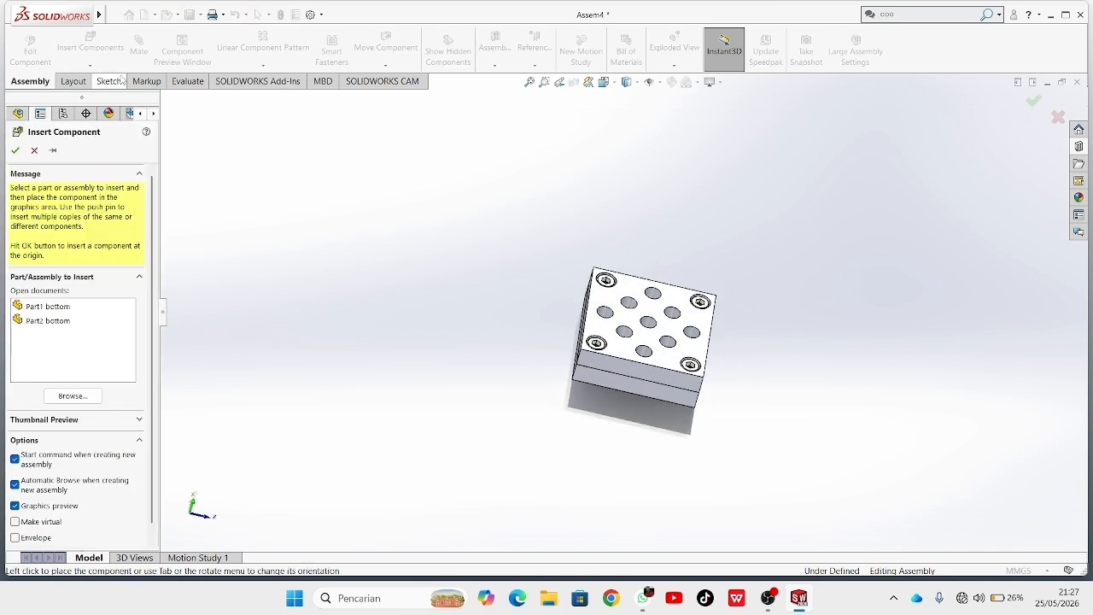
left_click(58, 321)
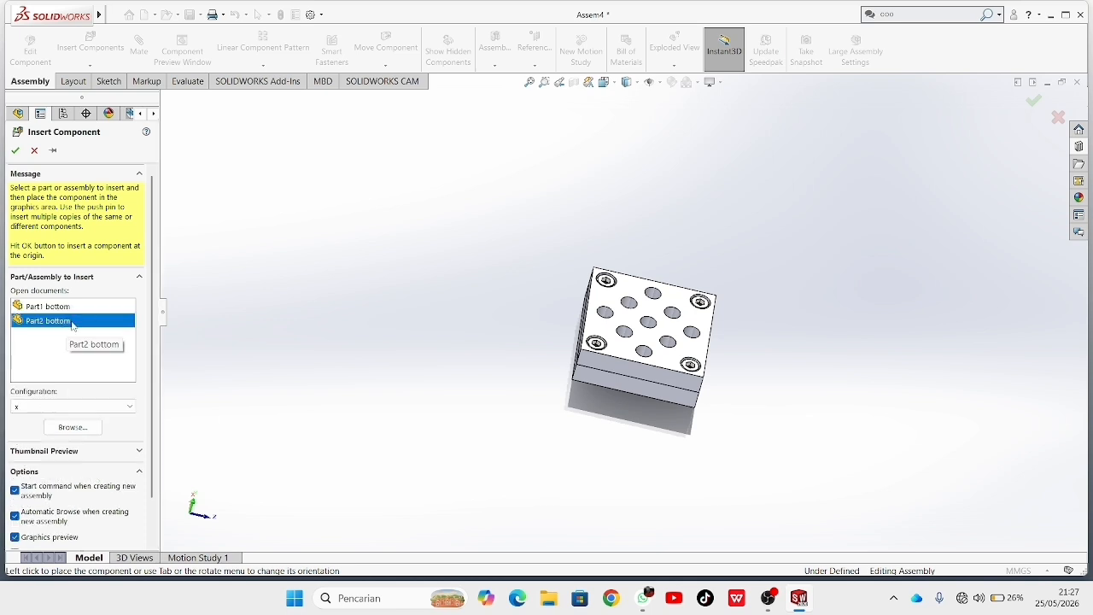
left_click(424, 290)
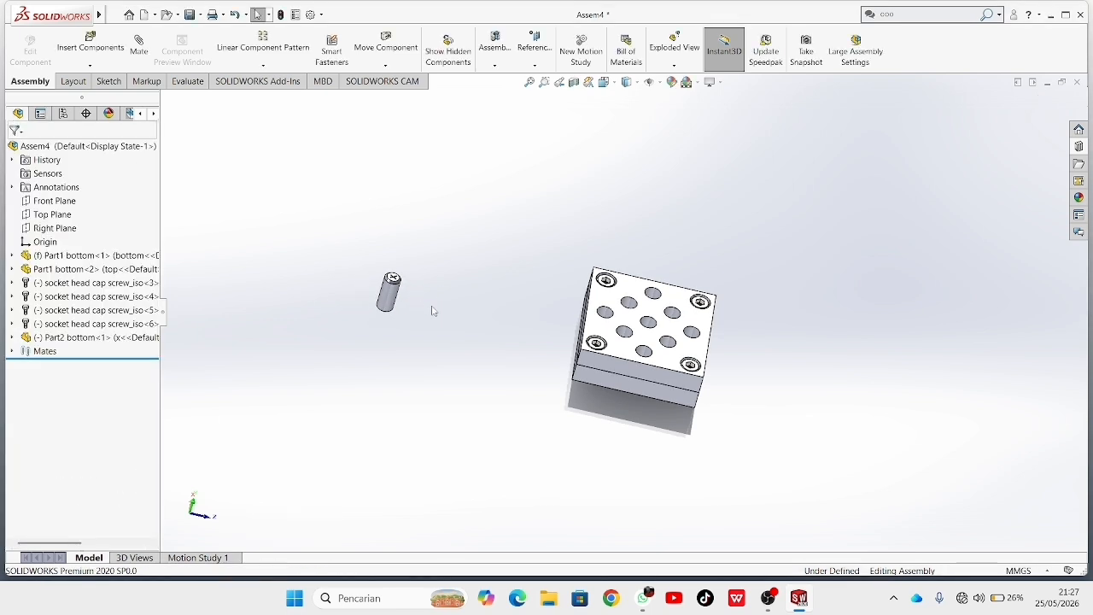
left_click(91, 44)
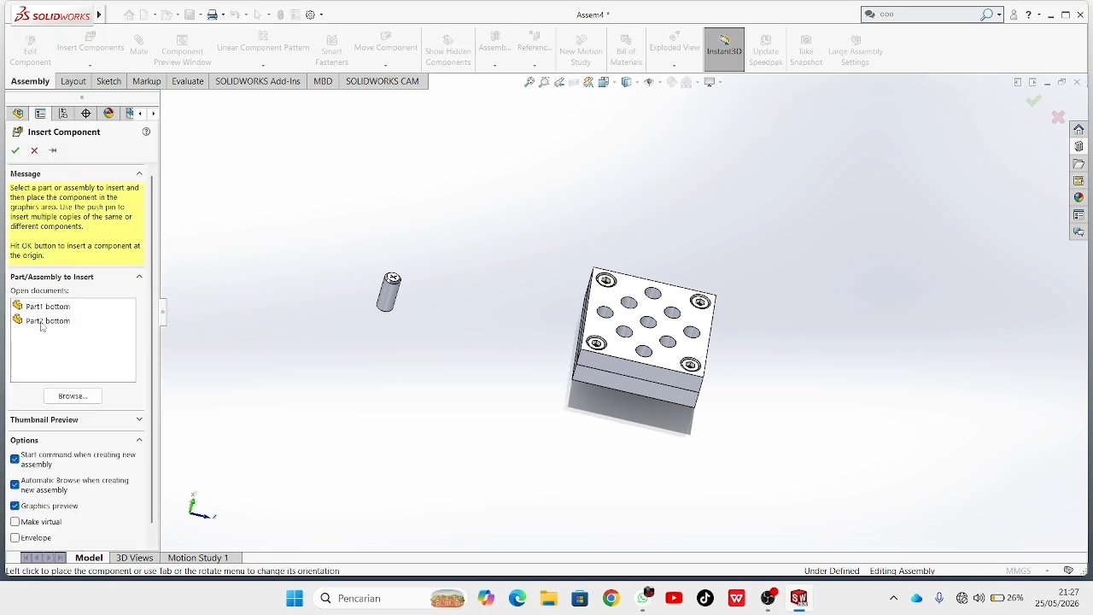
left_click(40, 322)
left_click(419, 299)
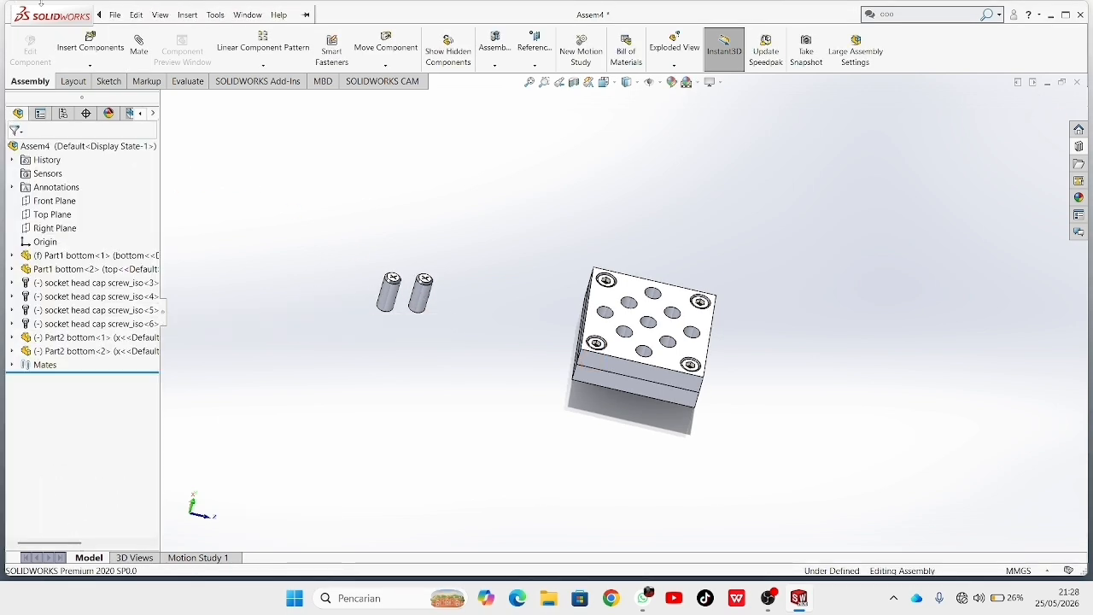
- Add two more x-configuration copies of Part2 bottom next to the first two pins
left_click(90, 45)
left_click(59, 322)
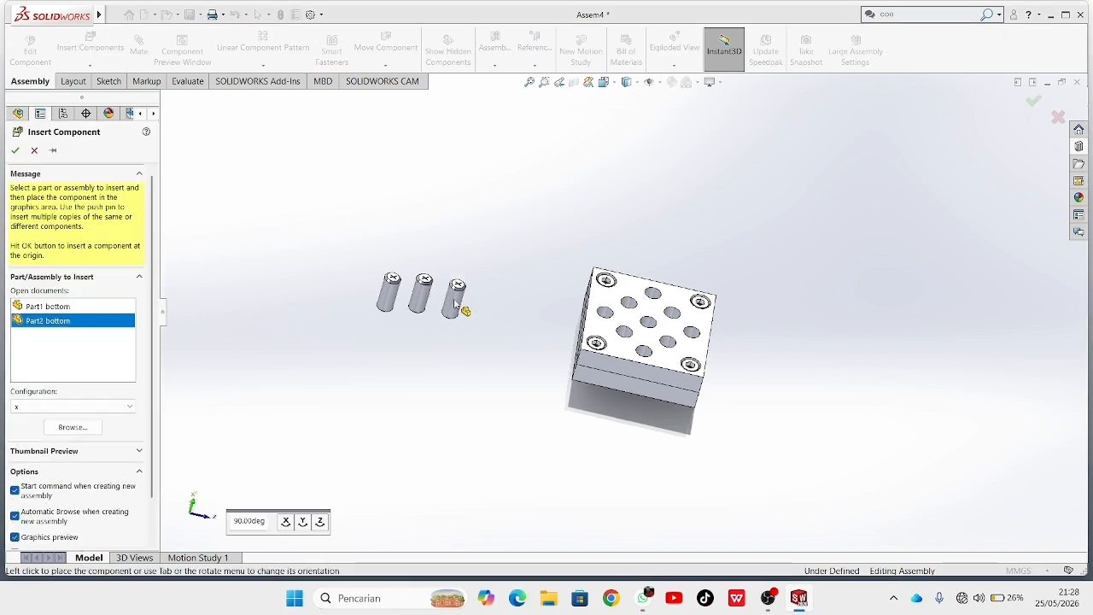
left_click(442, 300)
left_click(91, 44)
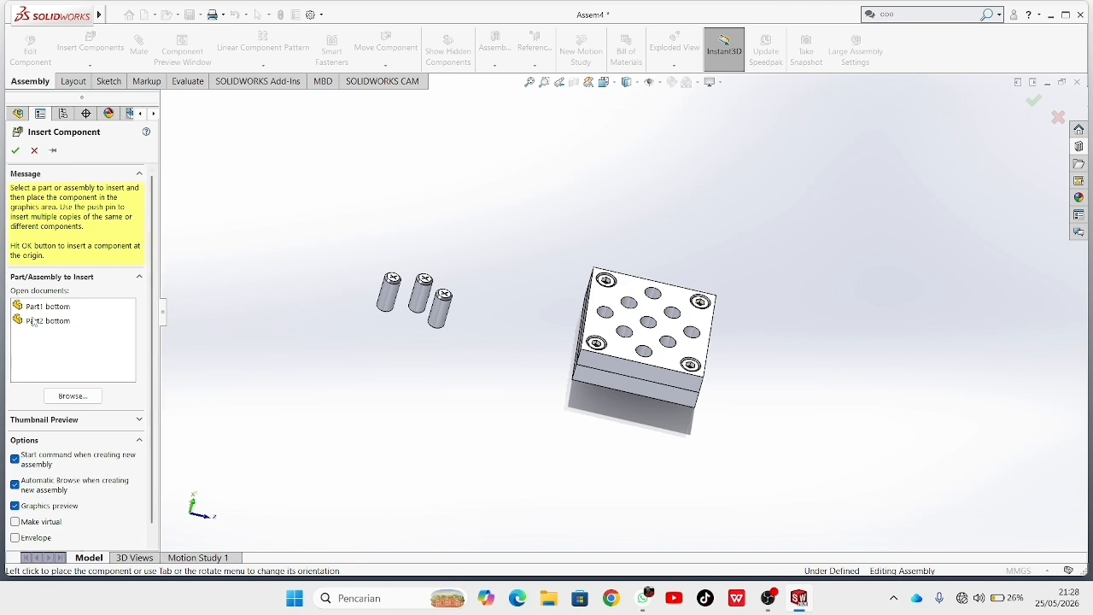
left_click(32, 321)
mouse_move(407, 321)
middle_mouse_down()
mouse_move(418, 305)
mouse_move(402, 334)
mouse_move(420, 329)
middle_mouse_up()
left_click(431, 321)
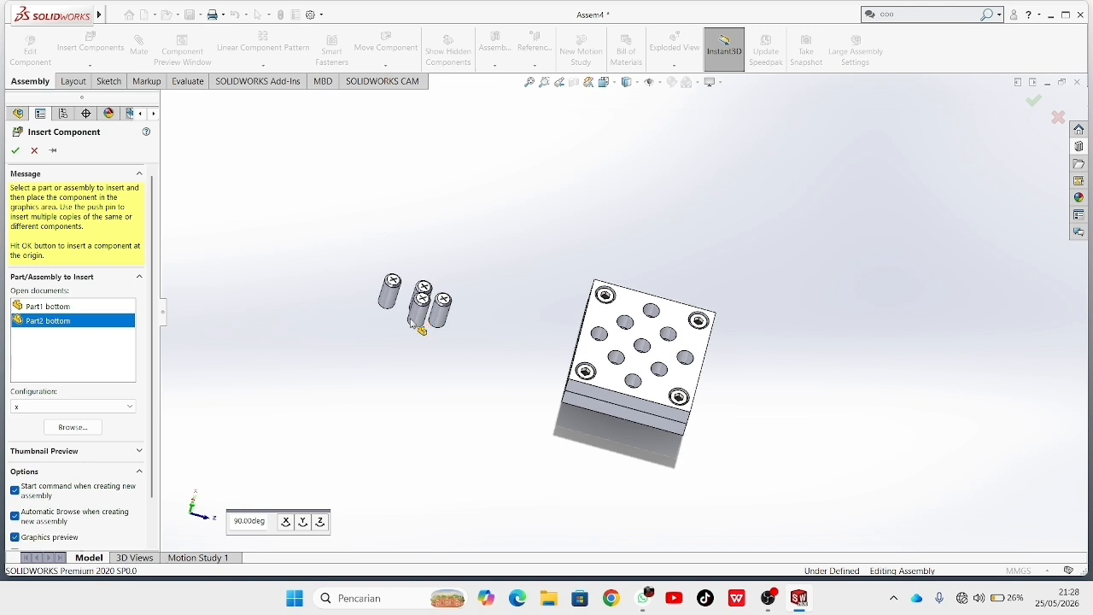
- Insert two copies of Part2 bottom in configuration o near the group of x pins
left_click(92, 47)
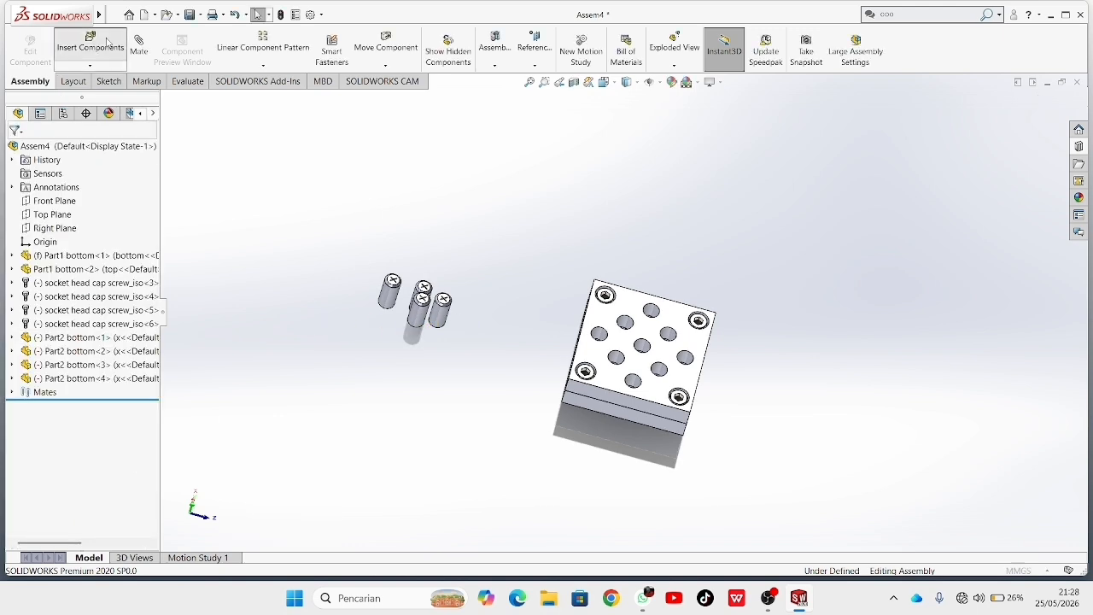
left_click(42, 322)
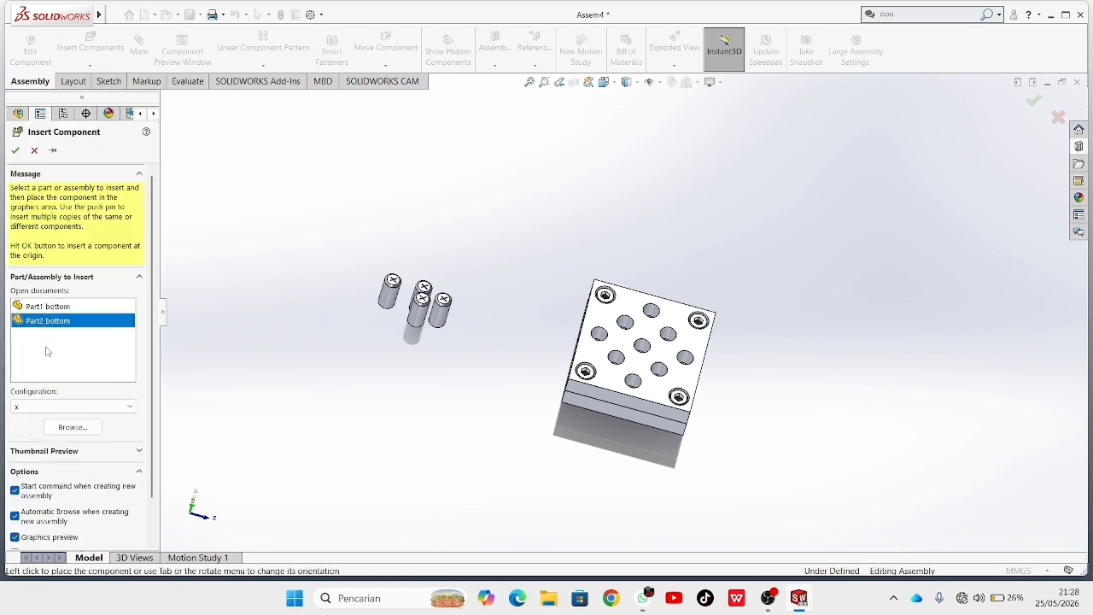
left_click(130, 407)
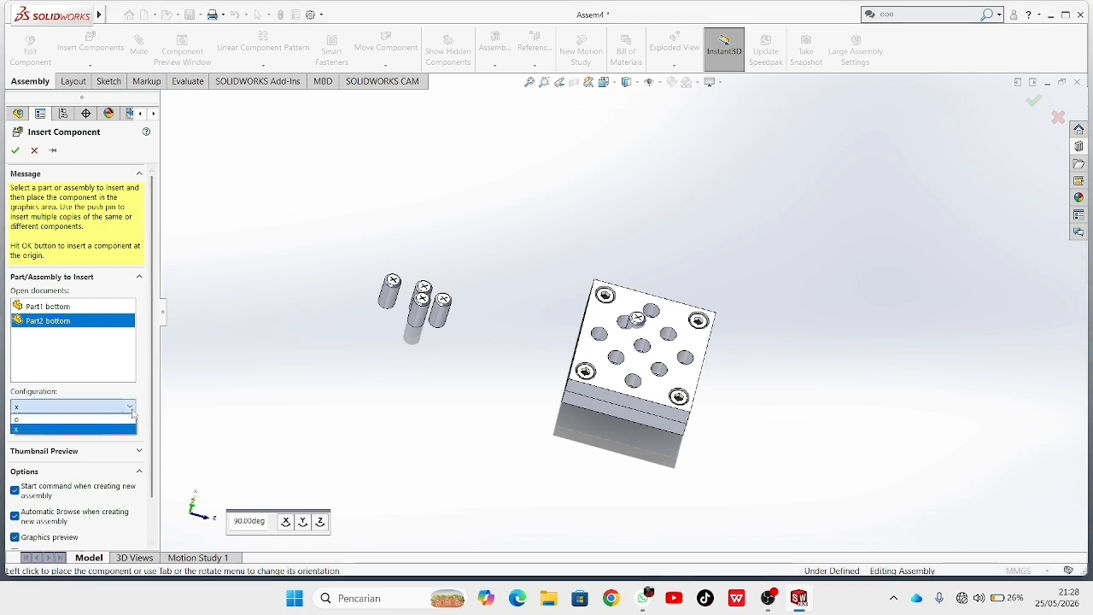
left_click(113, 420)
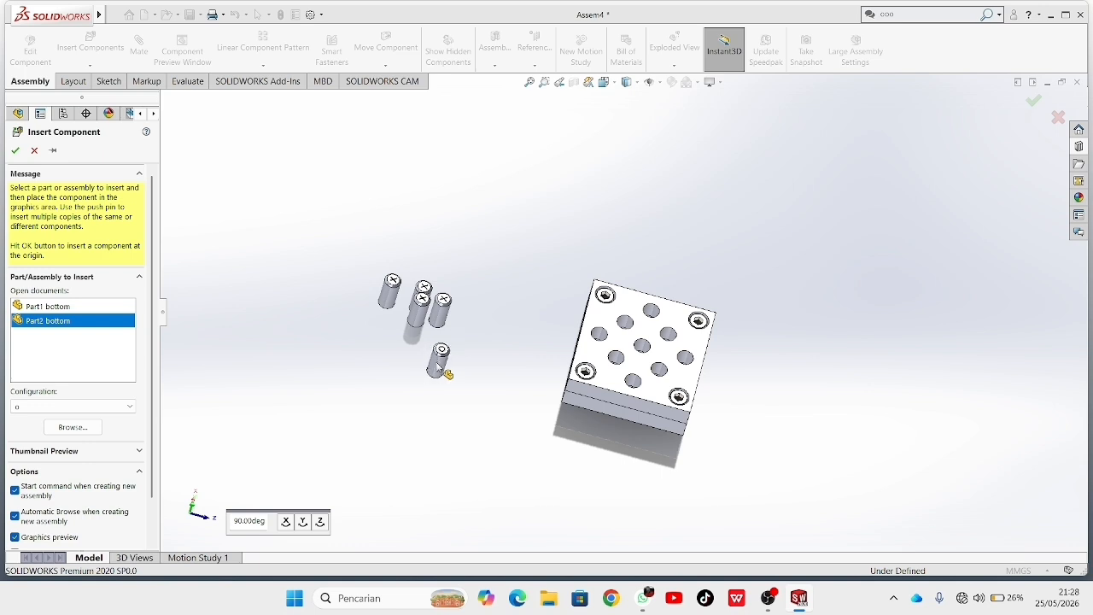
left_click(432, 365)
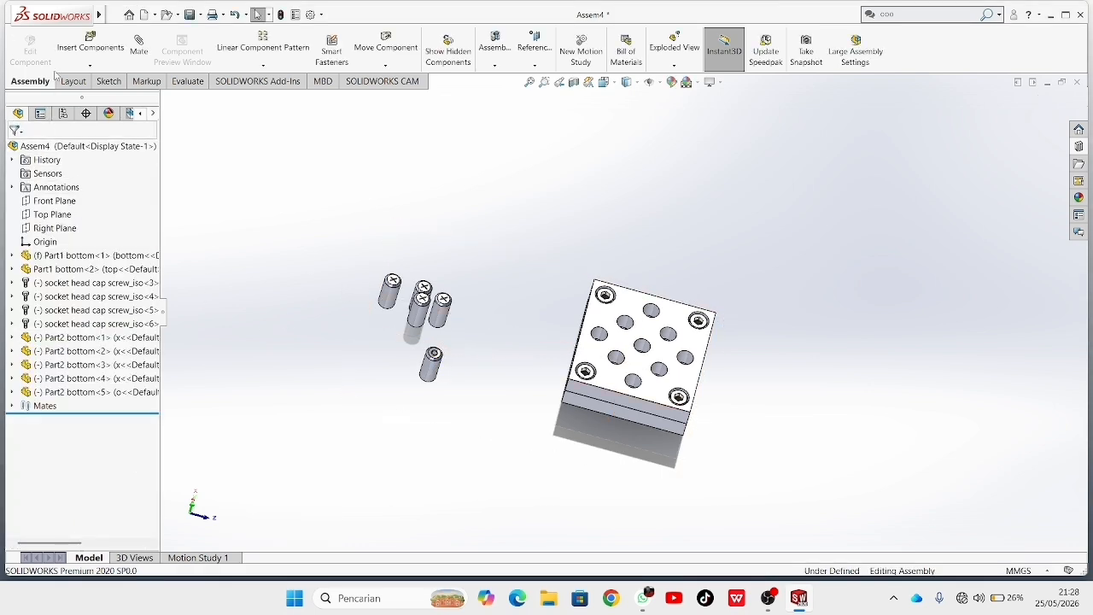
left_click(88, 44)
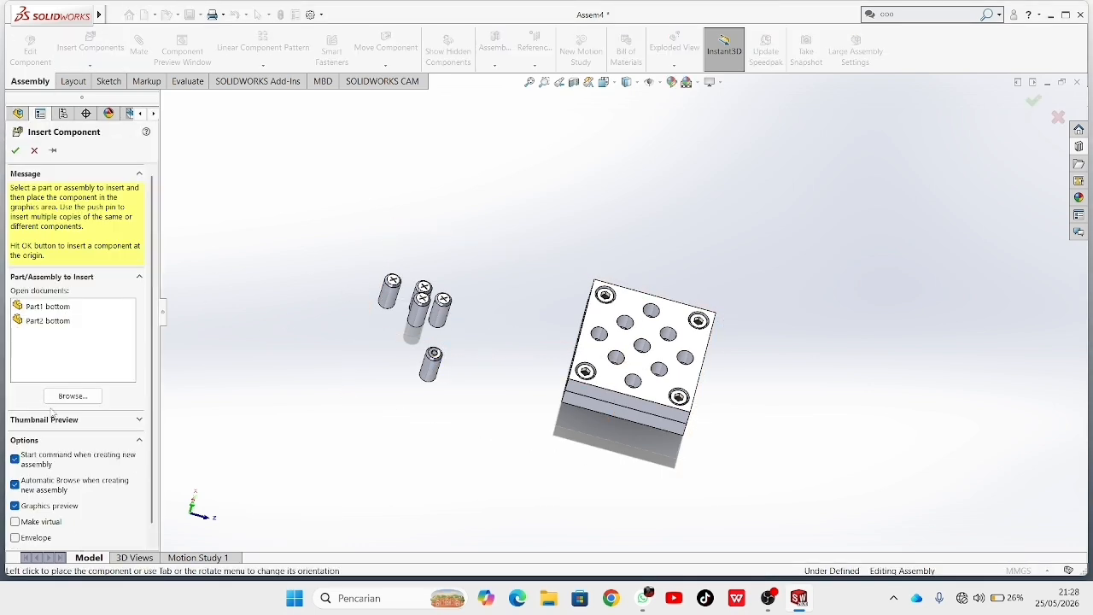
left_click(69, 322)
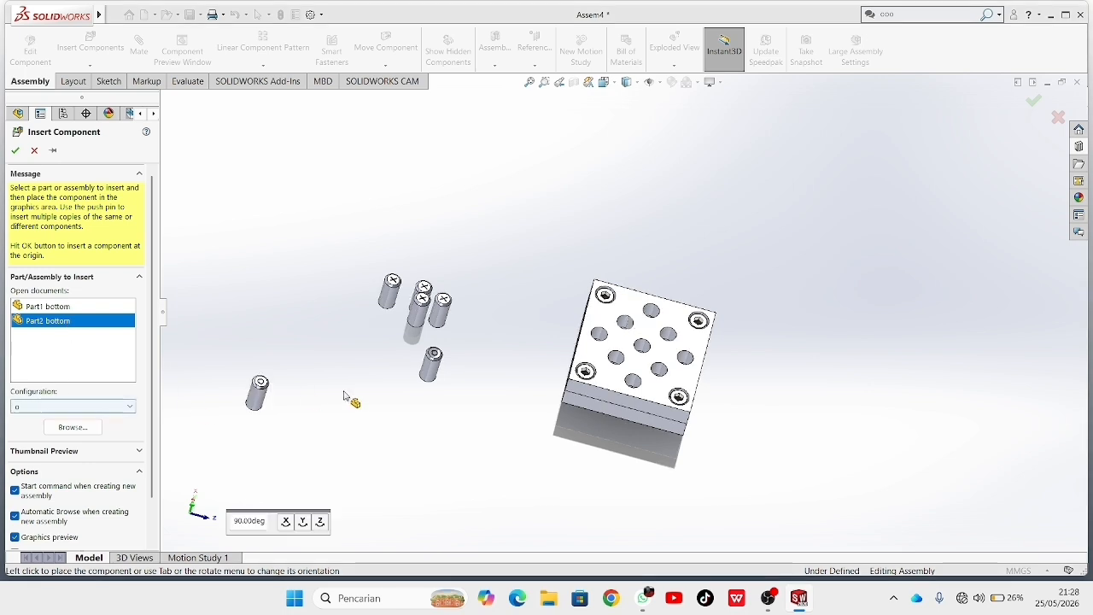
left_click(401, 350)
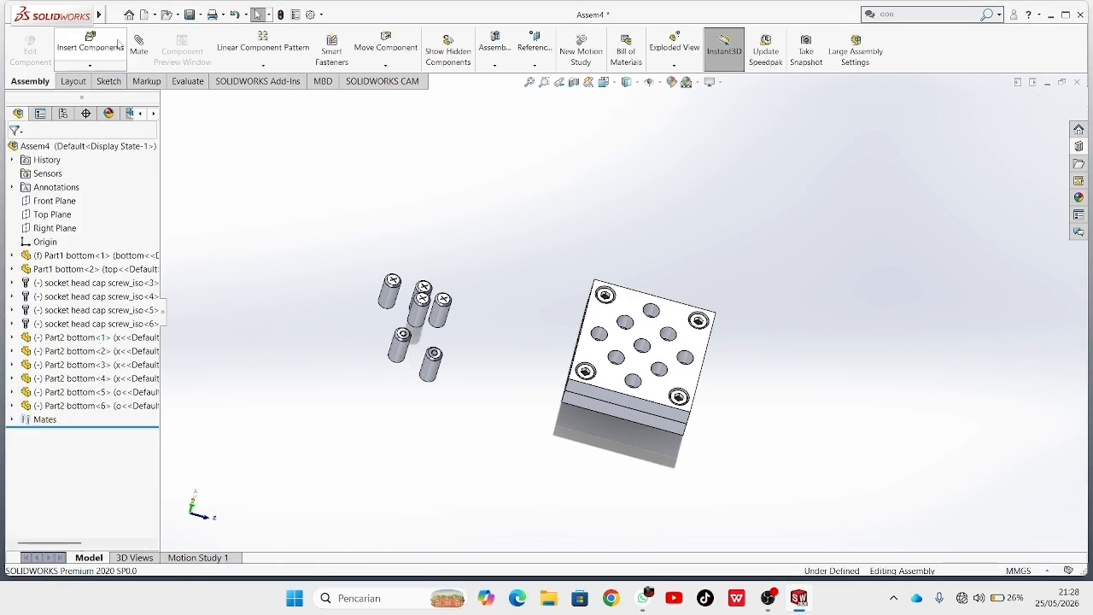
- Add two more o-configuration copies of Part2 bottom beside the other o pins
left_click(88, 45)
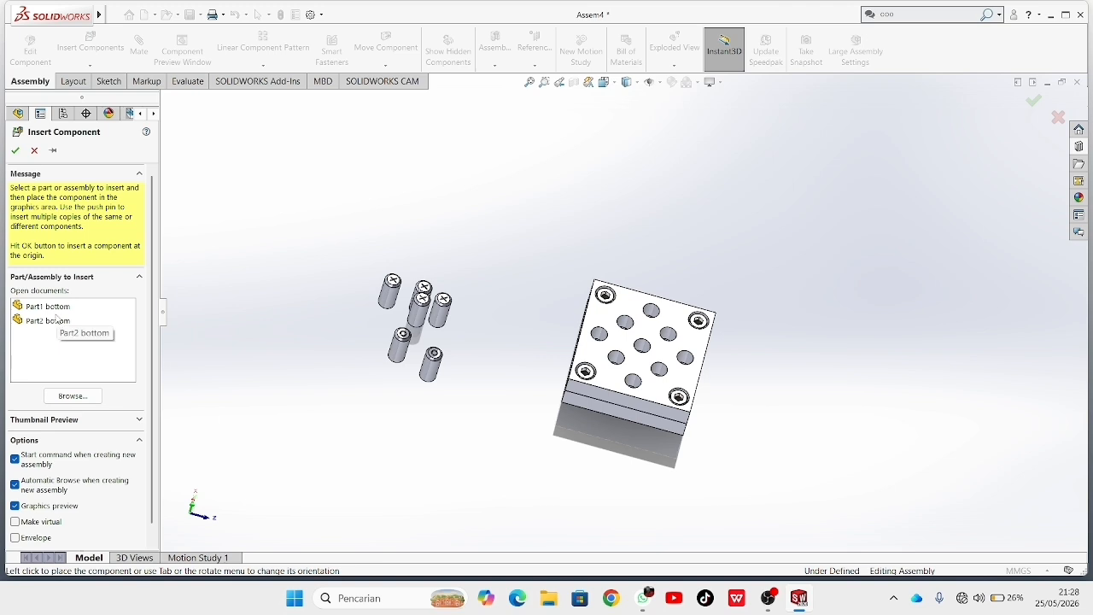
left_click(56, 321)
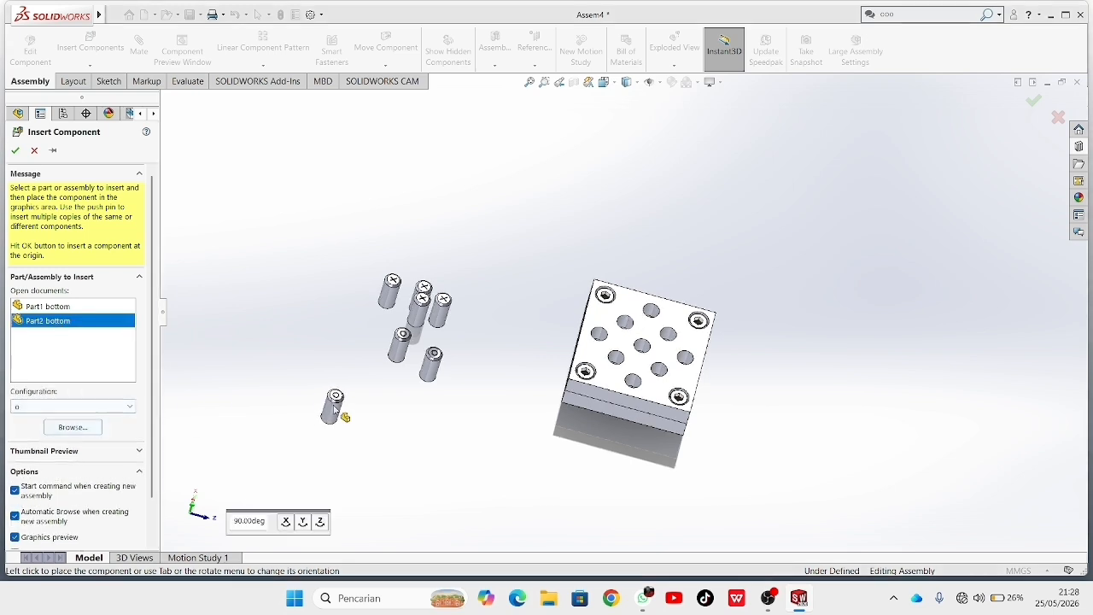
left_click(372, 354)
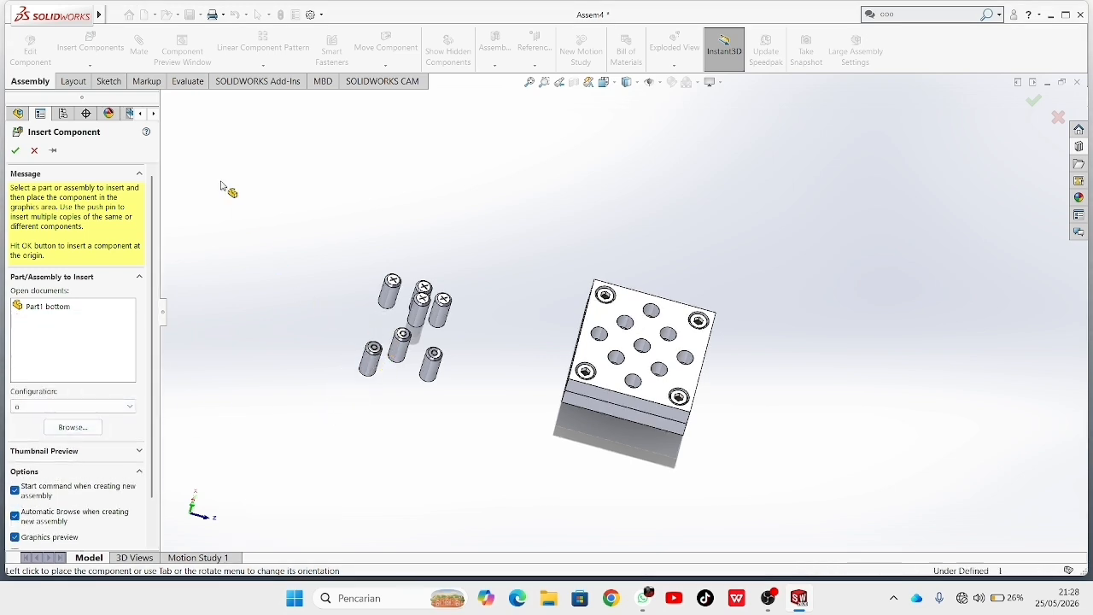
left_click(90, 45)
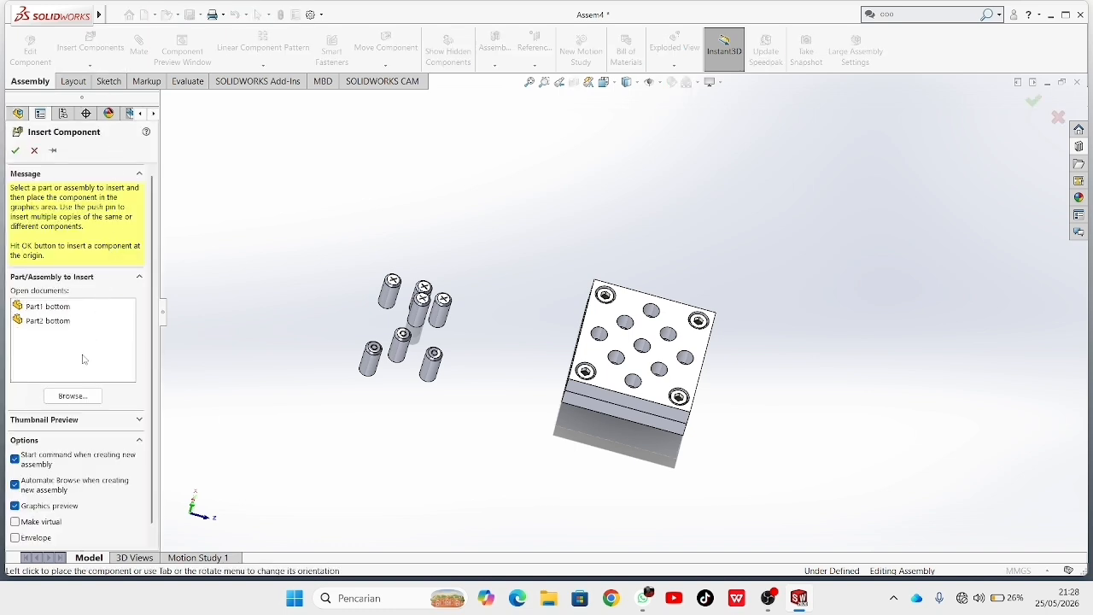
left_click(72, 323)
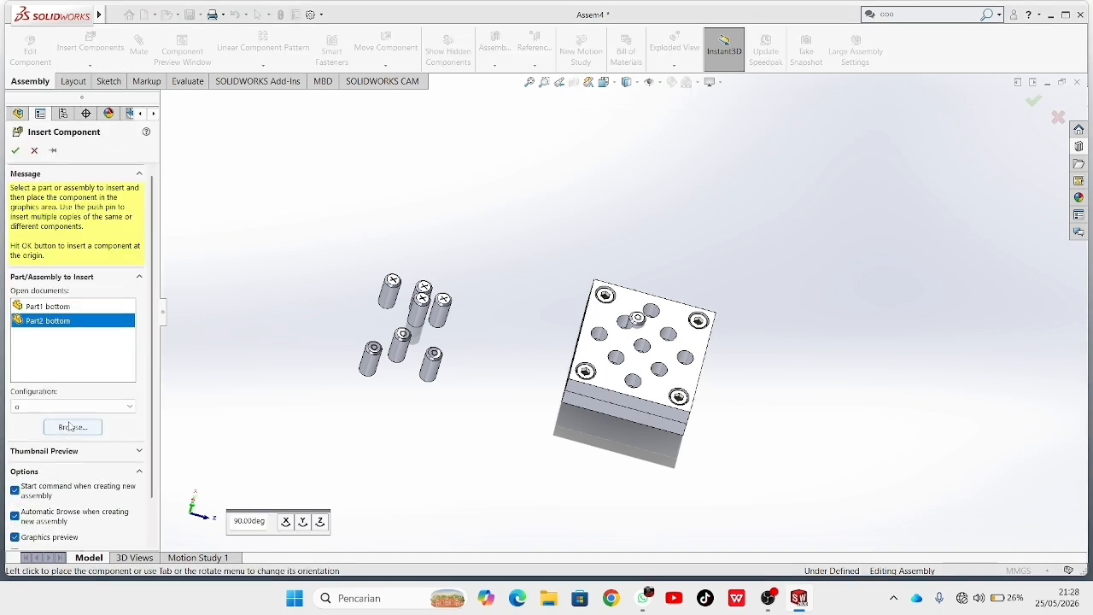
left_click(404, 382)
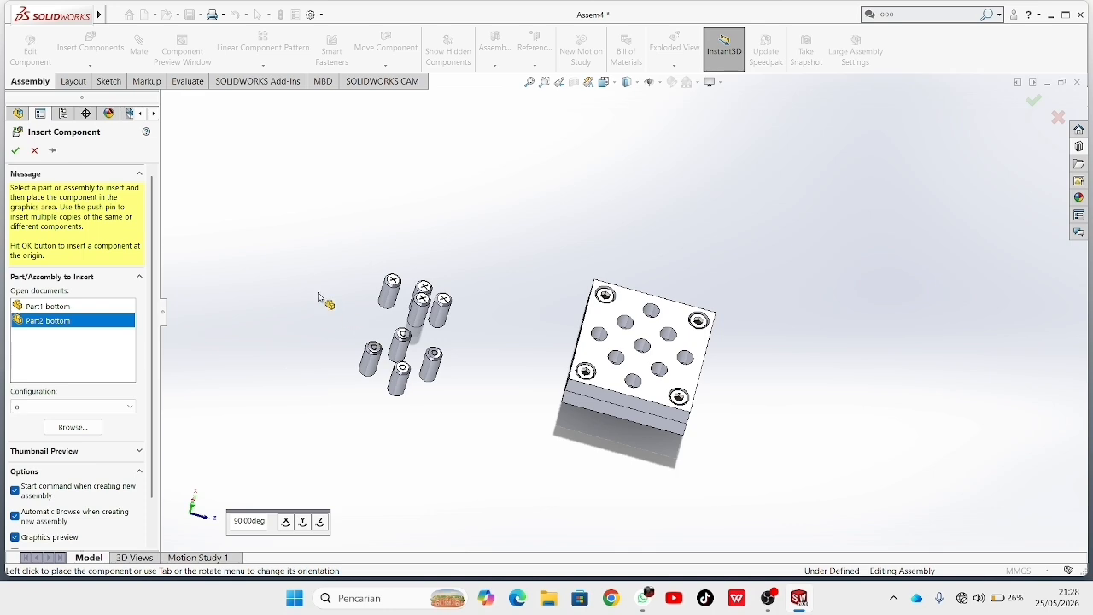
- Start a mate in multiple mate mode with the bottom plate's upper face, under the pin holes, as the common entity
middle_click_drag(535, 368, 367, 376)
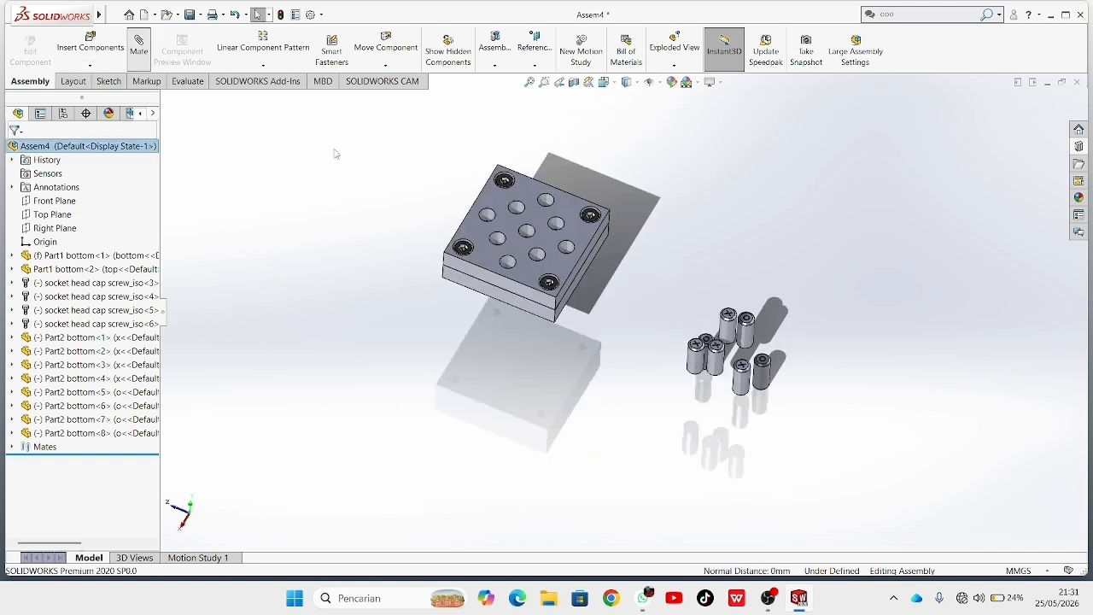
left_click(139, 47)
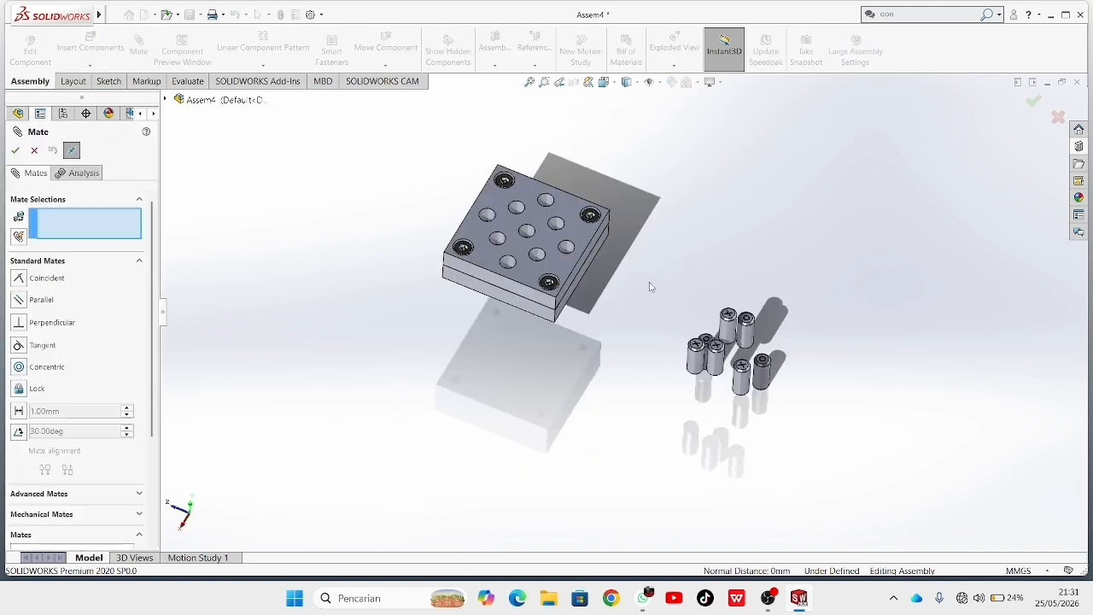
left_click(19, 236)
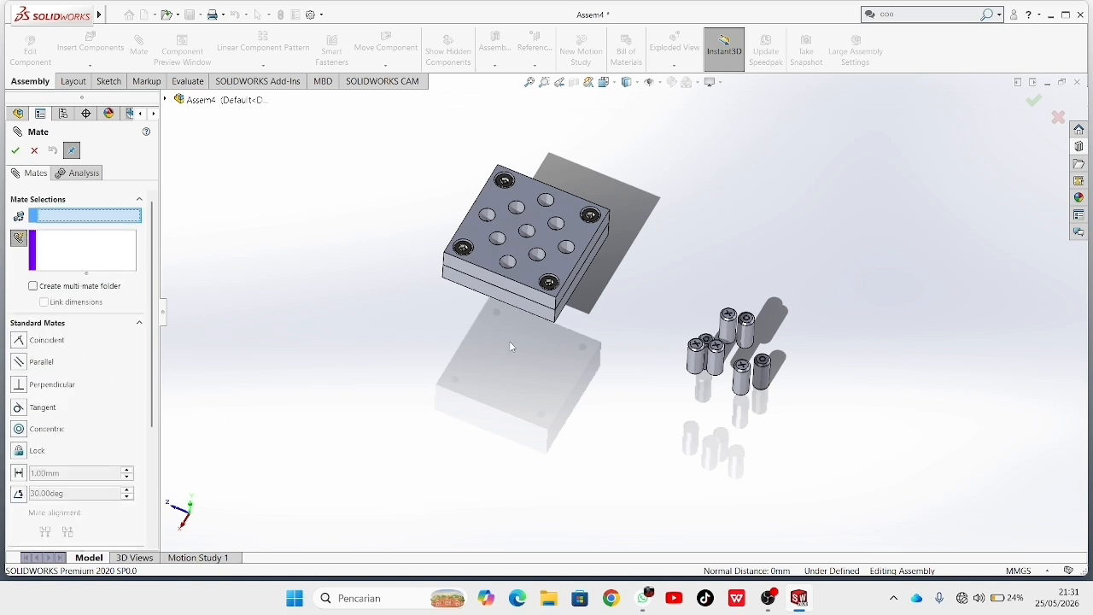
middle_click_drag(727, 380, 627, 336)
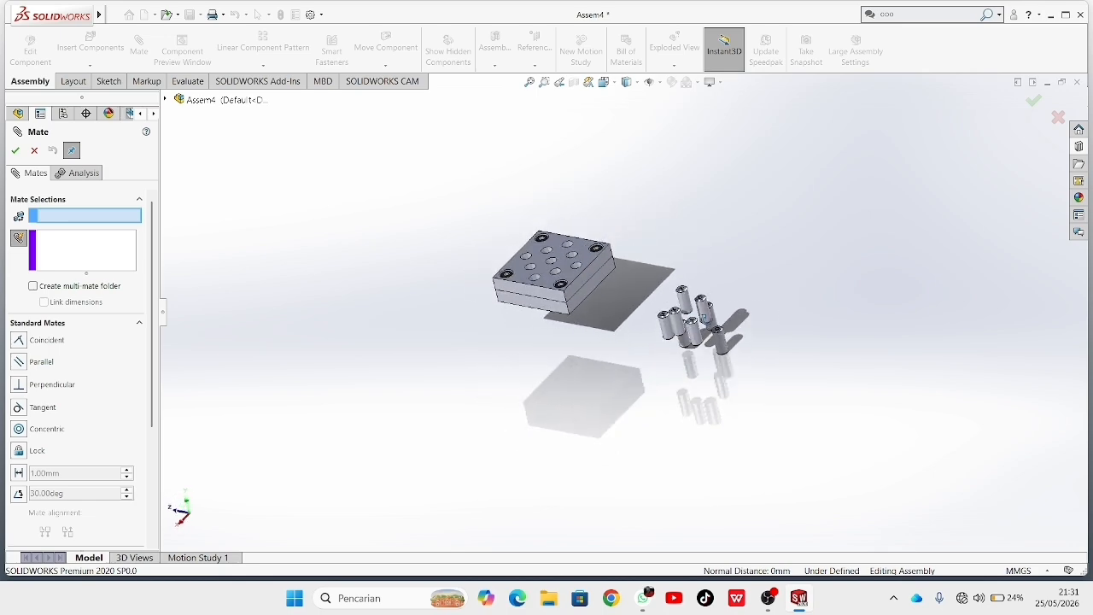
scroll(626, 336, "down", 3)
middle_click_drag(483, 201, 518, 257)
scroll(517, 256, "down", 5)
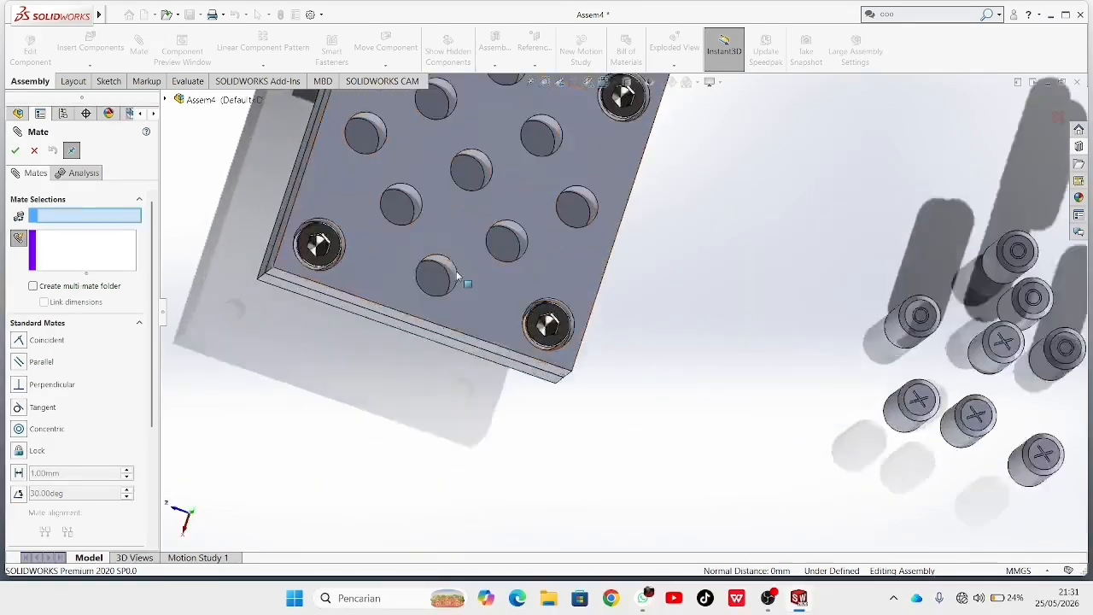
left_click(623, 236)
middle_click_drag(622, 237, 988, 430)
middle_click_drag(698, 499, 926, 199)
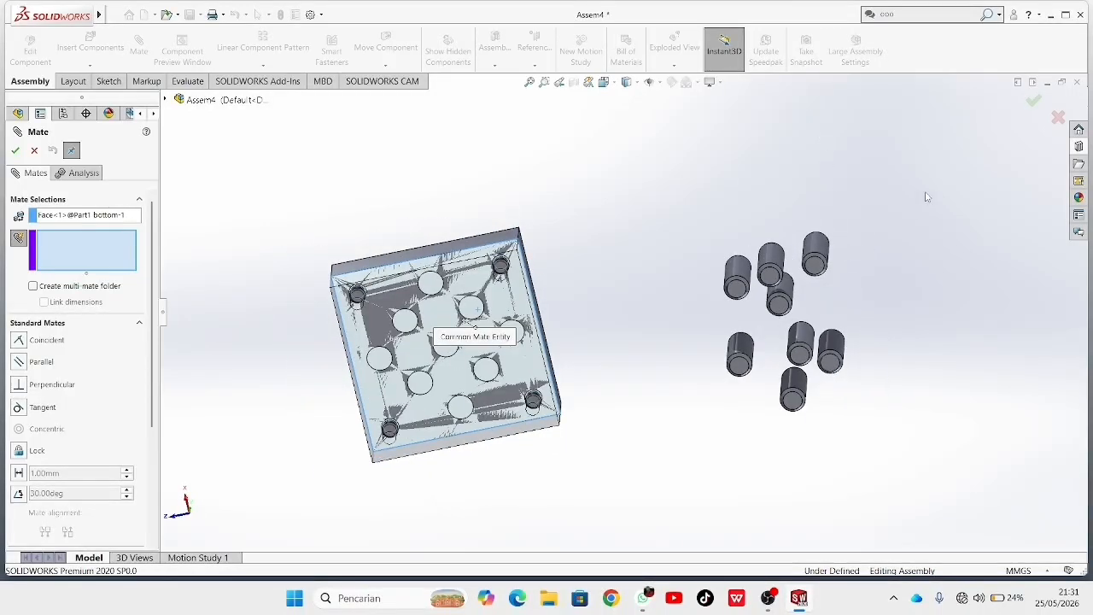
- Mate the plain end faces of all eight pins coincident with the selected common plate face and finish the multiple mate
left_click(740, 293)
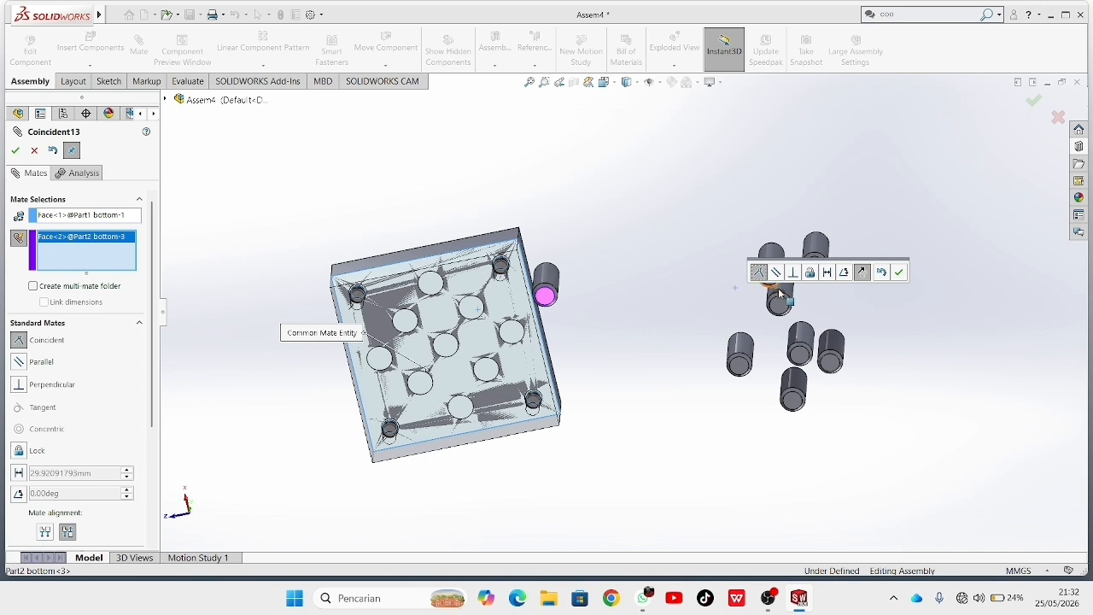
left_click(799, 350)
left_click(830, 365)
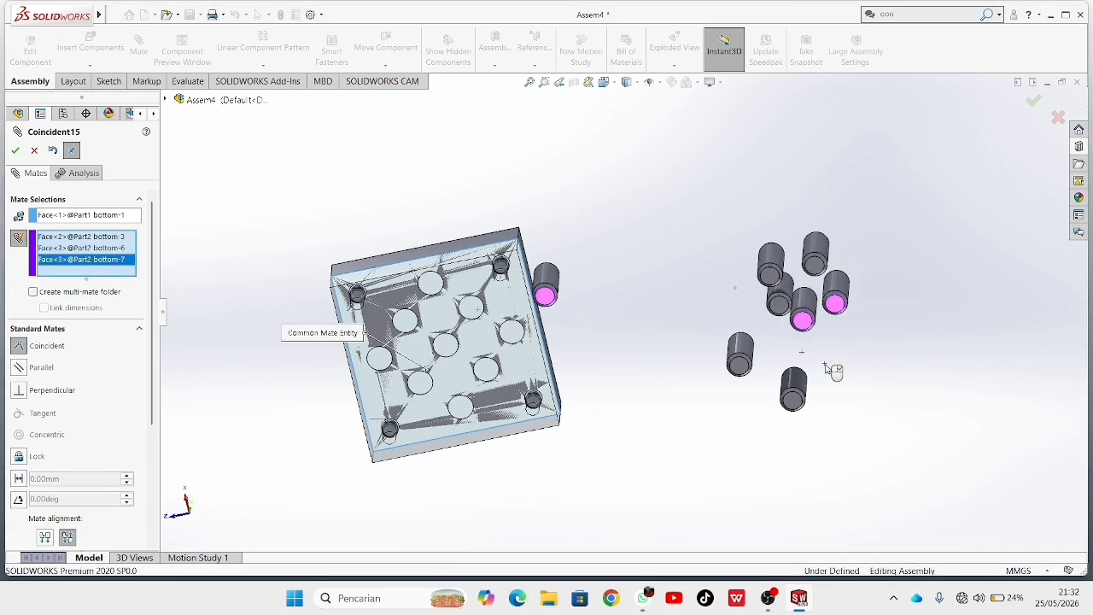
left_click(798, 408)
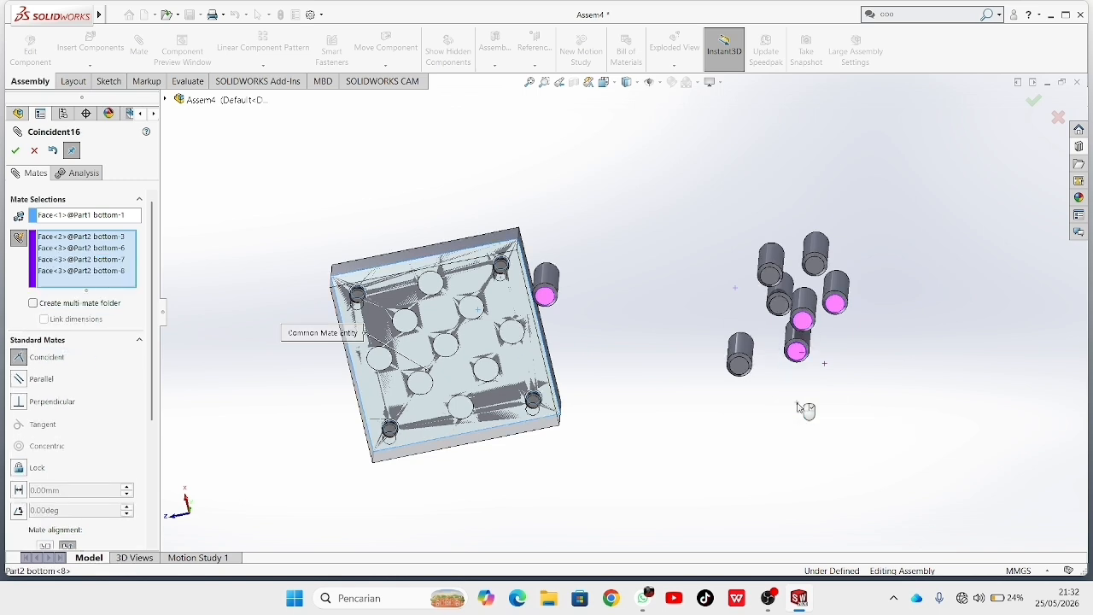
left_click(741, 368)
left_click(782, 316)
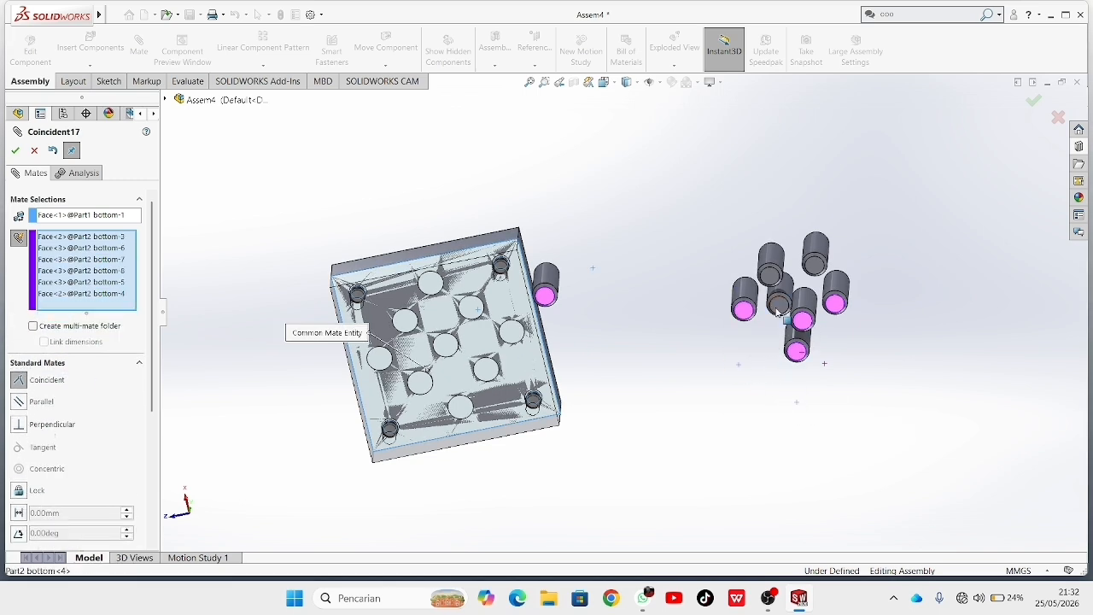
left_click(773, 286)
left_click(812, 252)
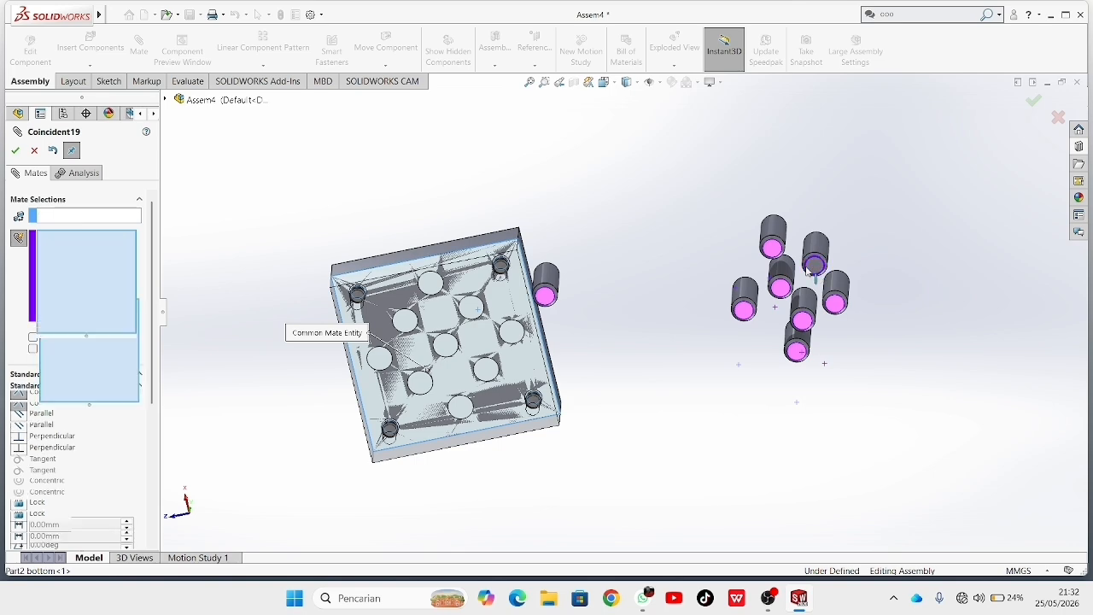
middle_click_drag(881, 338, 537, 413)
scroll(652, 339, "down", 5)
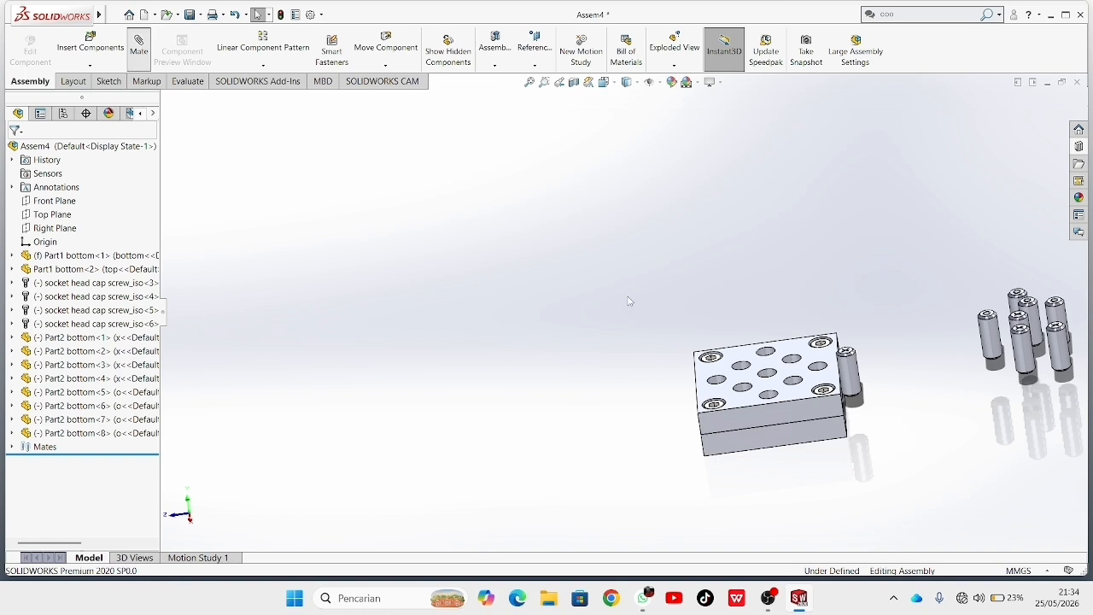
- Mate an x pin concentric with the top plate's outer hole midway between two corner screws, using the pin's circular bottom edge
middle_click_drag(966, 432, 518, 352)
scroll(812, 305, "down", 4)
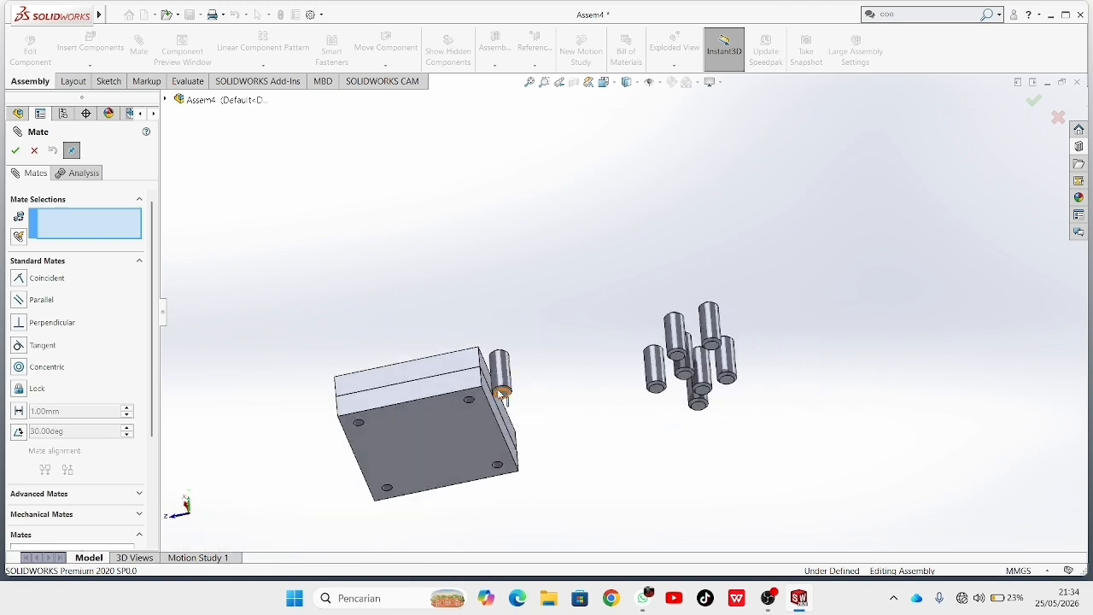
left_click(502, 396)
middle_click_drag(529, 390, 484, 427)
left_click(486, 407)
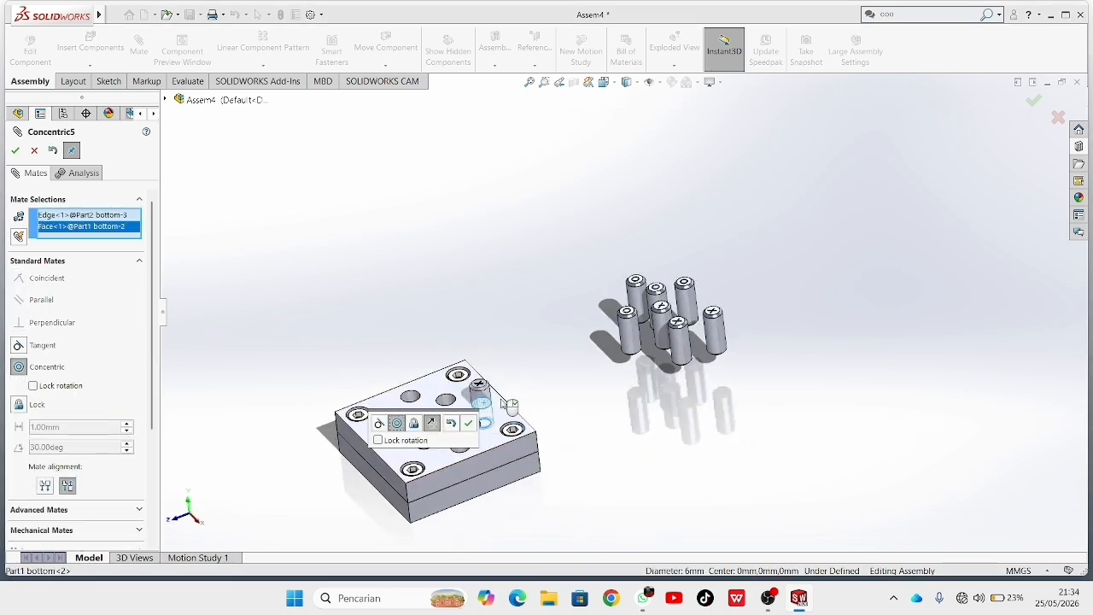
left_click(469, 425)
- Mate two more o pins concentric with the remaining two holes in the row that starts at the first o pin
middle_click_drag(602, 420, 720, 201)
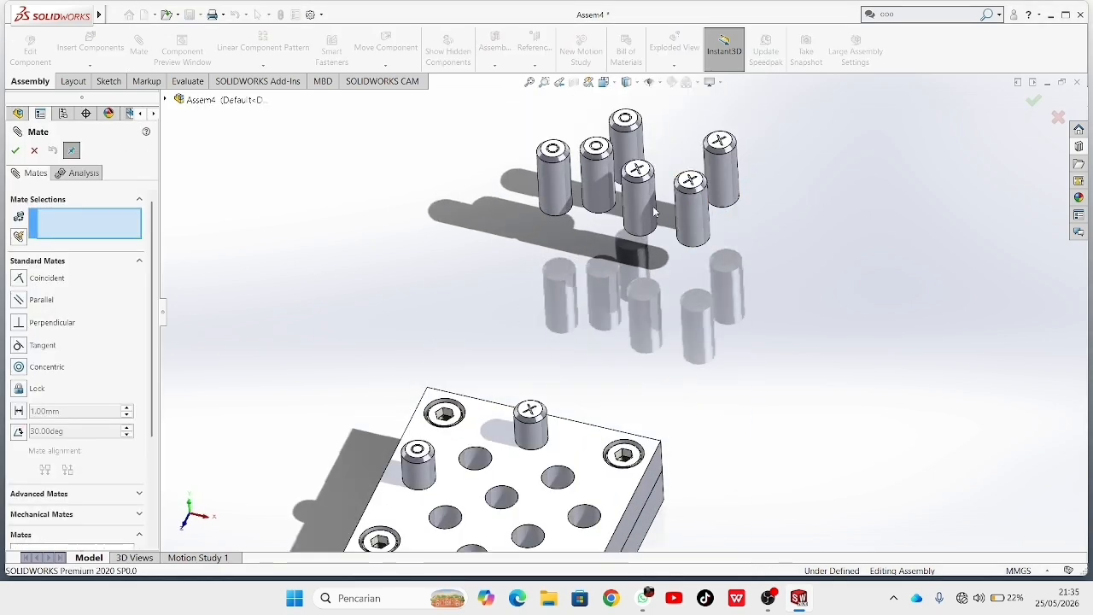
left_click(593, 198)
middle_click_drag(594, 198, 524, 274)
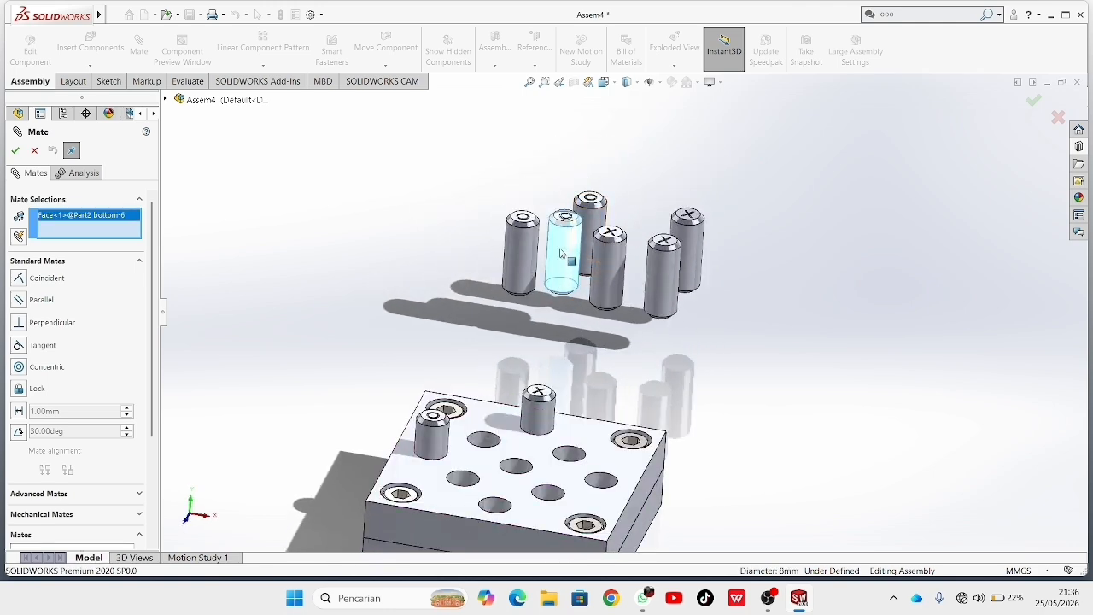
left_click(462, 483)
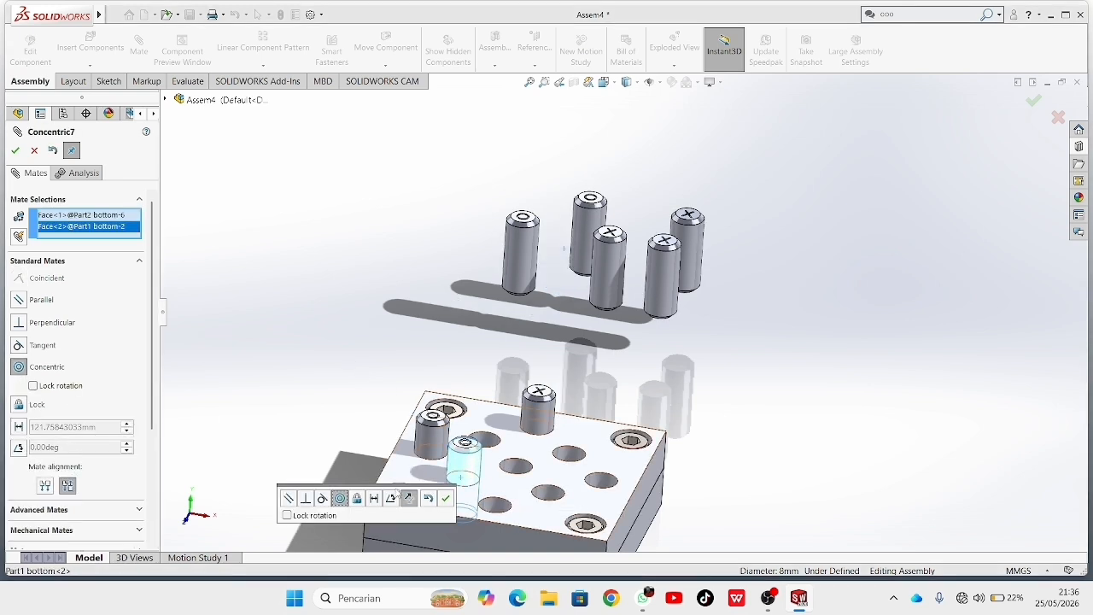
left_click(445, 498)
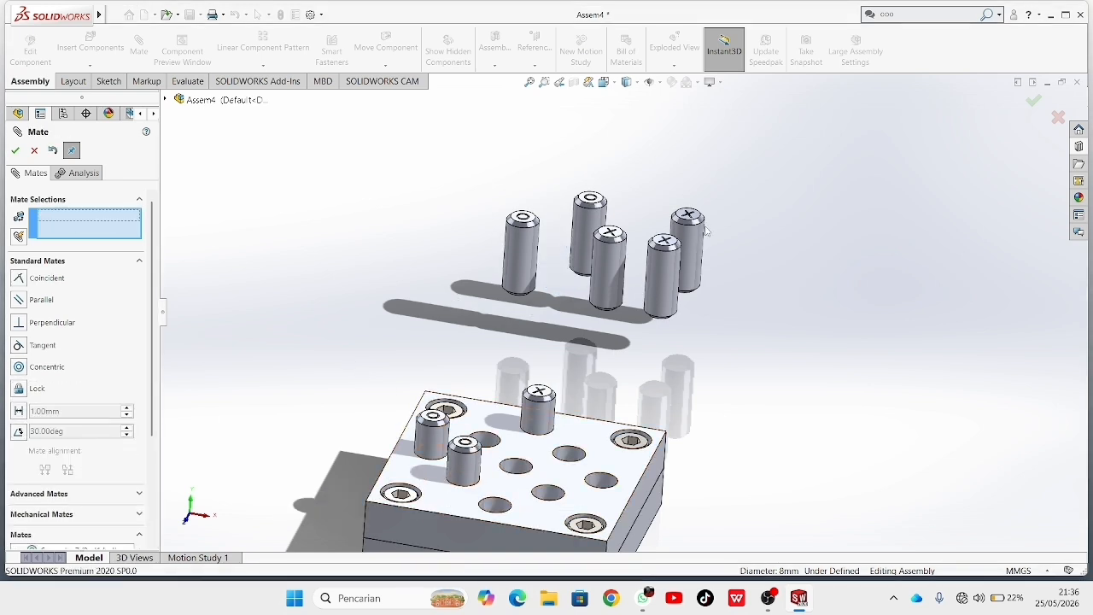
left_click(526, 266)
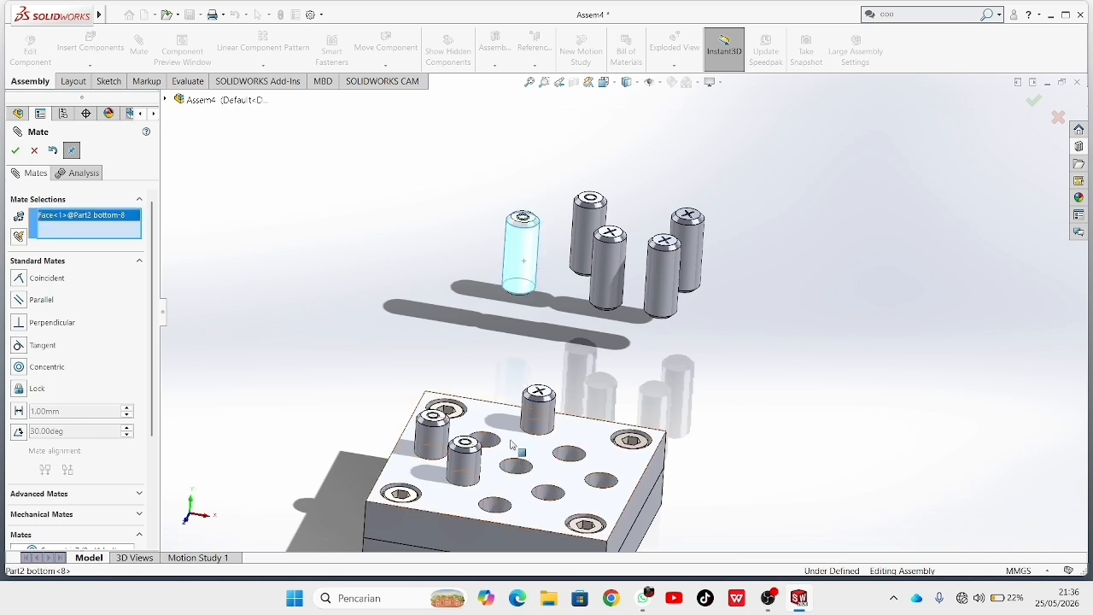
left_click(497, 505)
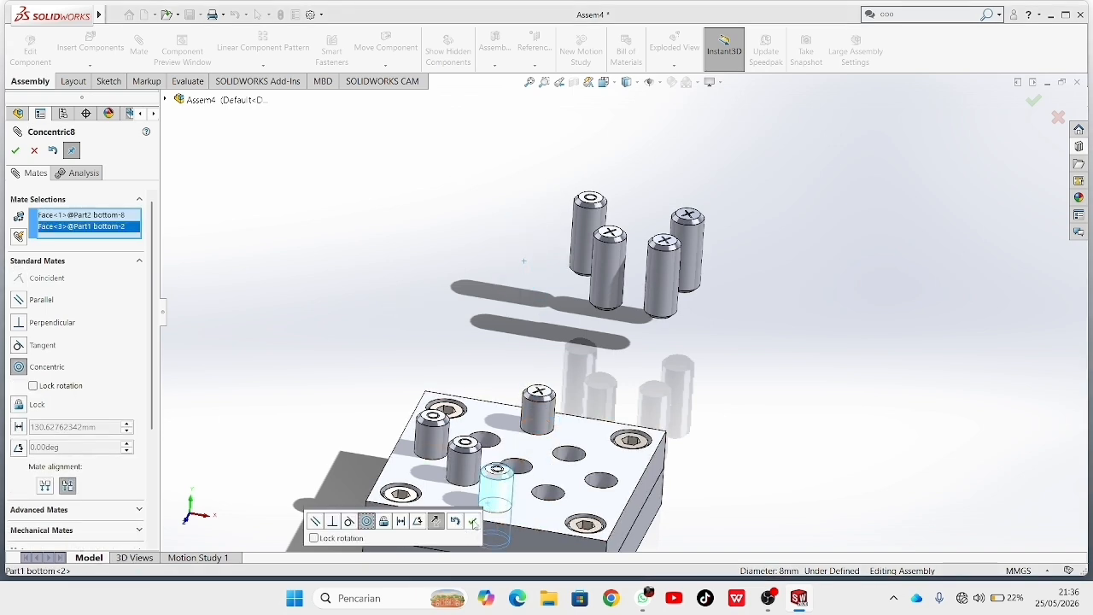
left_click(472, 521)
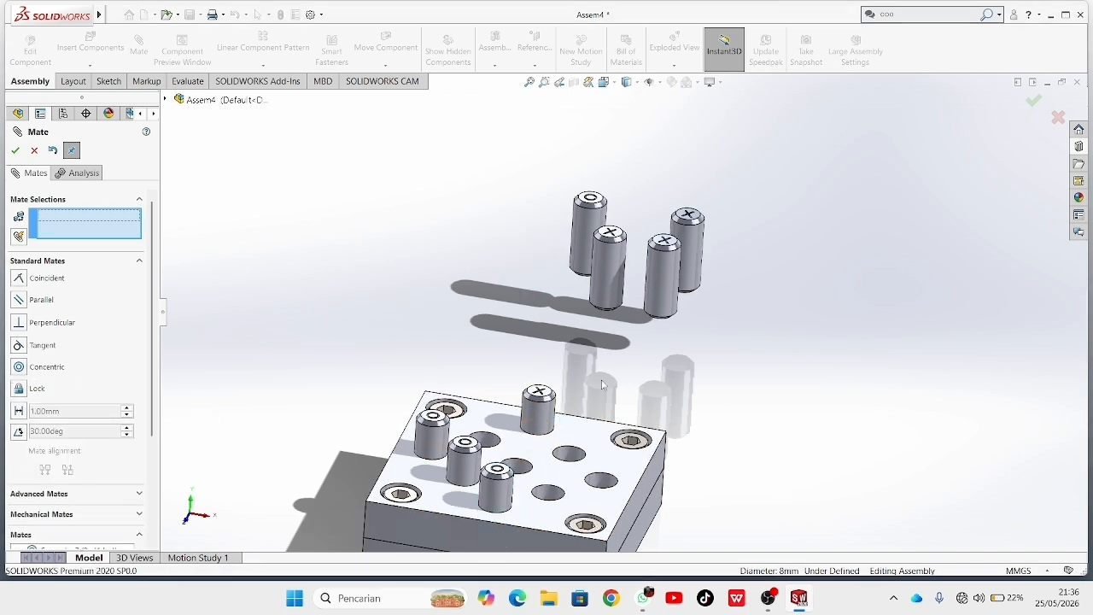
- Mate the last loose o pin concentric with the end hole of the middle row, beside the o pin row's end
left_click(579, 247)
middle_click_drag(532, 385, 535, 492)
left_click(550, 522)
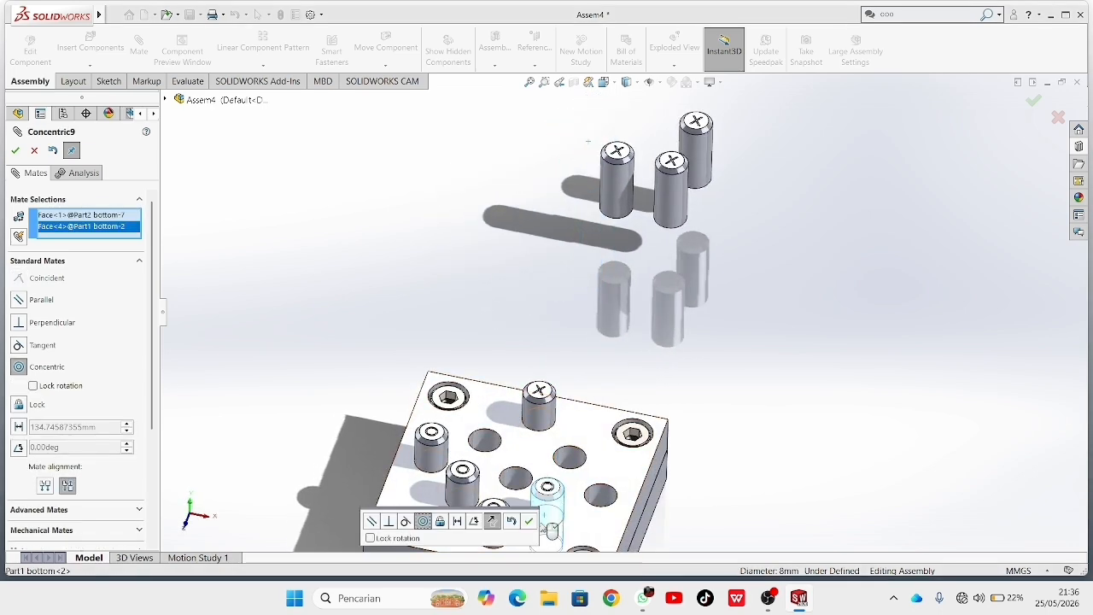
left_click(529, 520)
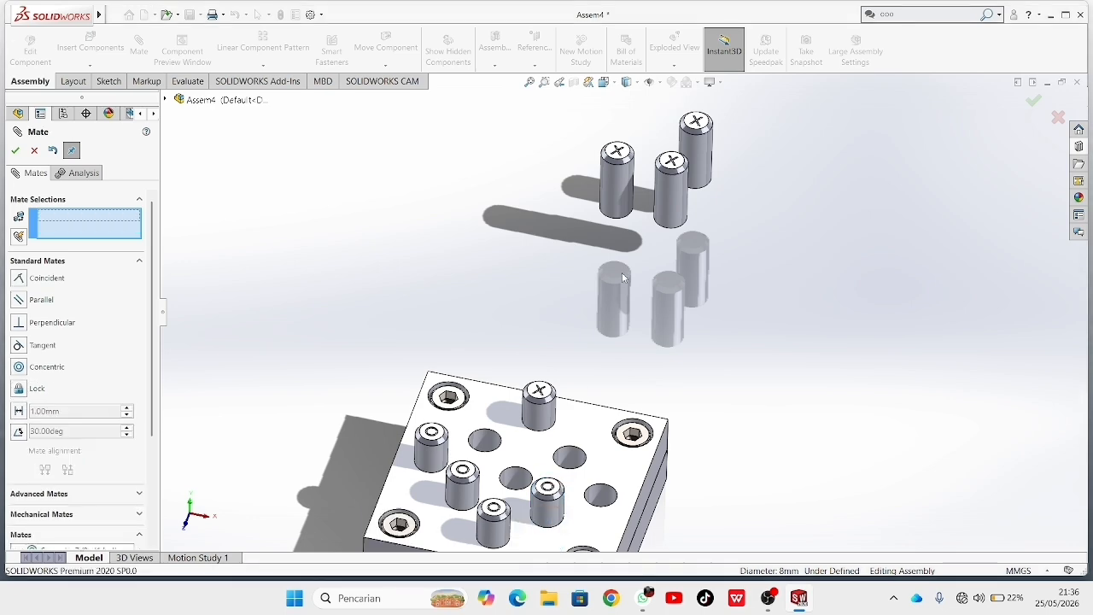
- Mate a second x pin concentric with the hole between the first o pin and the first x pin
left_click(616, 190)
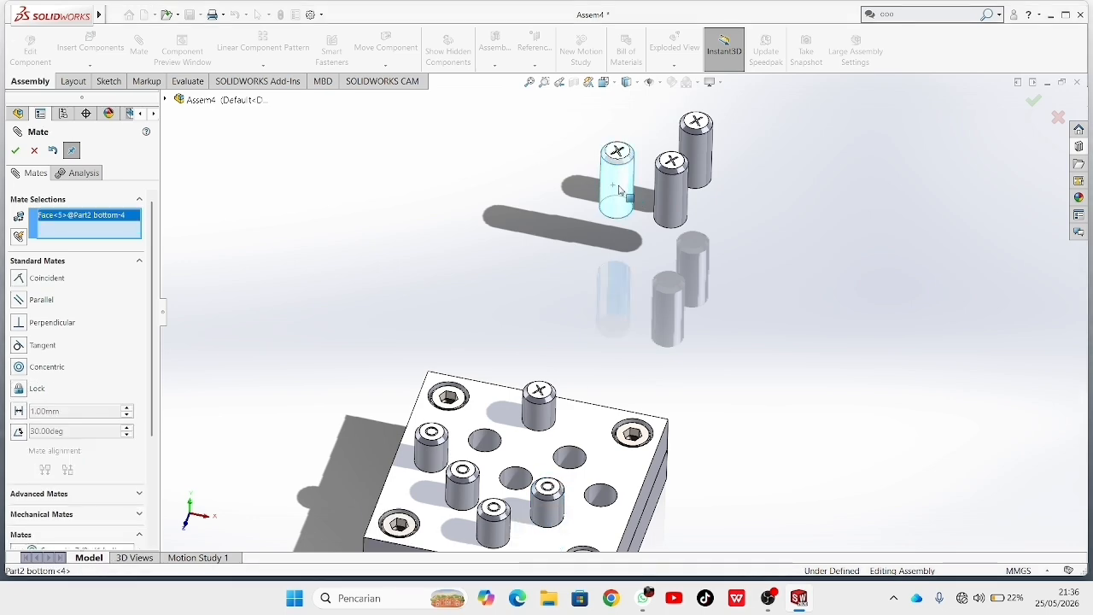
scroll(484, 440, "down", 10)
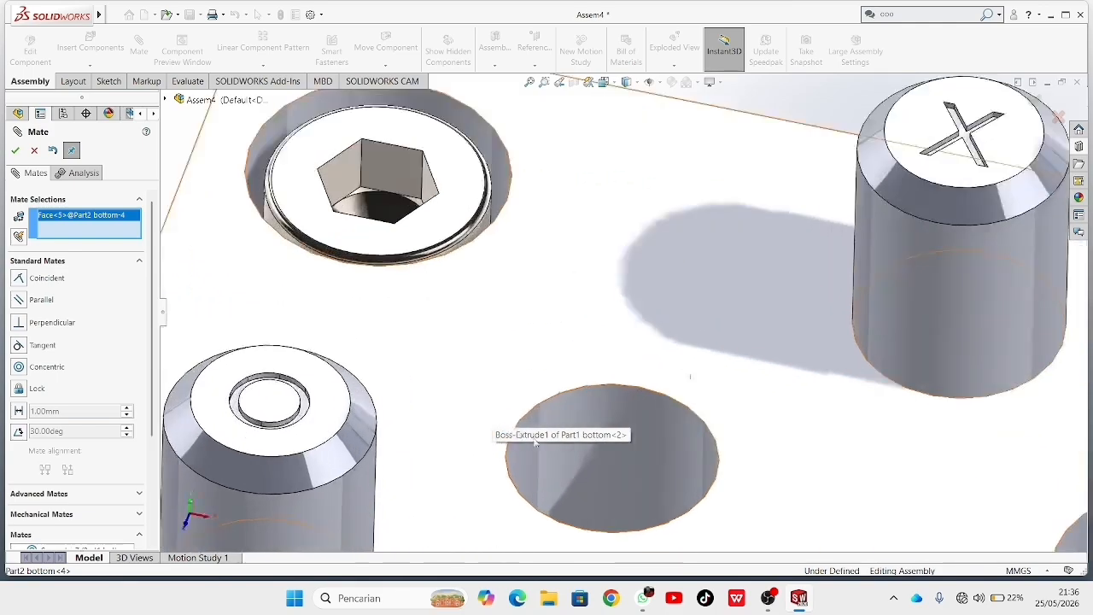
left_click(611, 448)
scroll(623, 452, "up", 8)
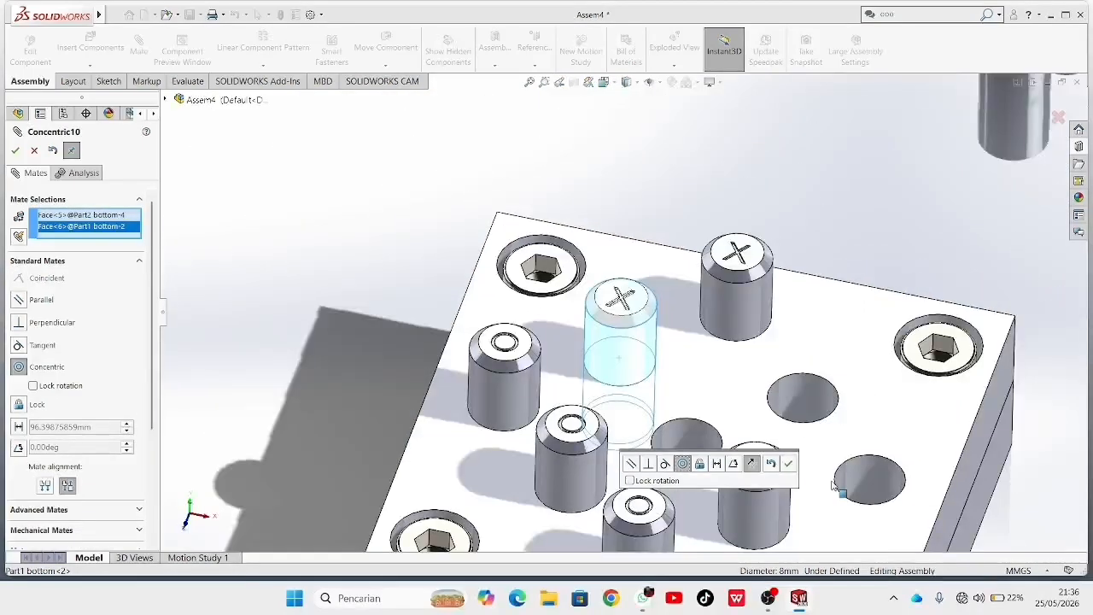
left_click(786, 463)
scroll(934, 310, "up", 6)
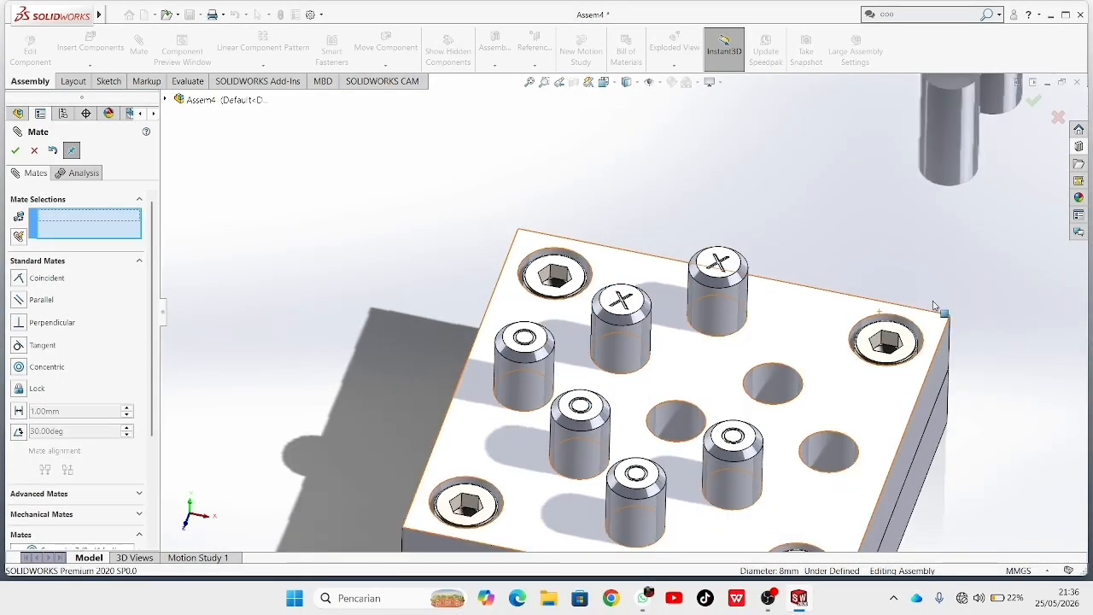
scroll(993, 182, "up", 4)
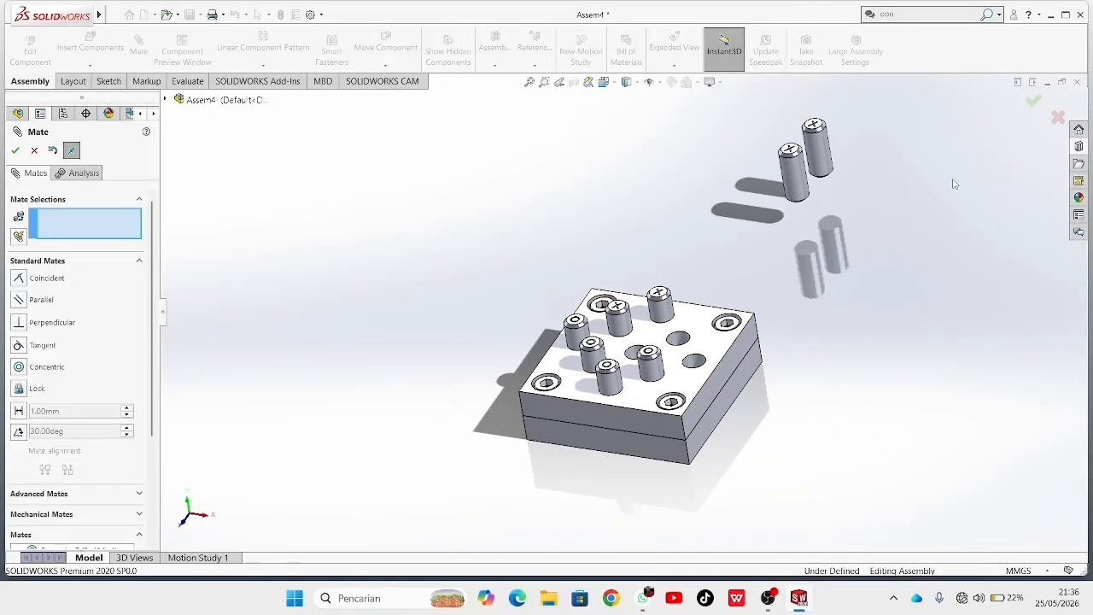
- Mate a third x pin concentric with the middle hole of the outer row that starts at the first x pin
scroll(885, 142, "down", 4)
left_click(728, 206)
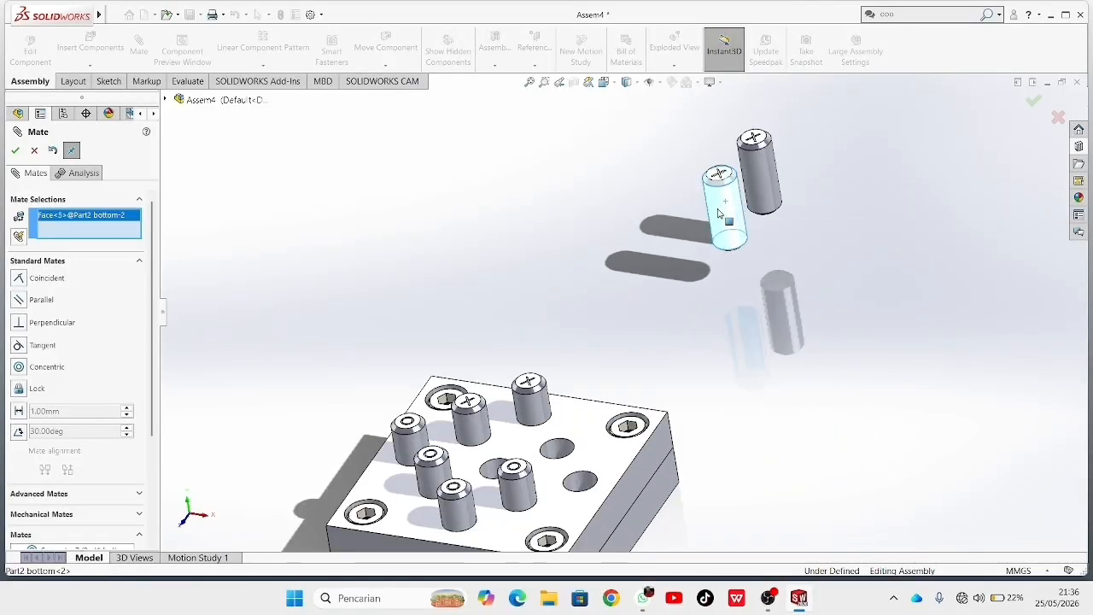
left_click(566, 451)
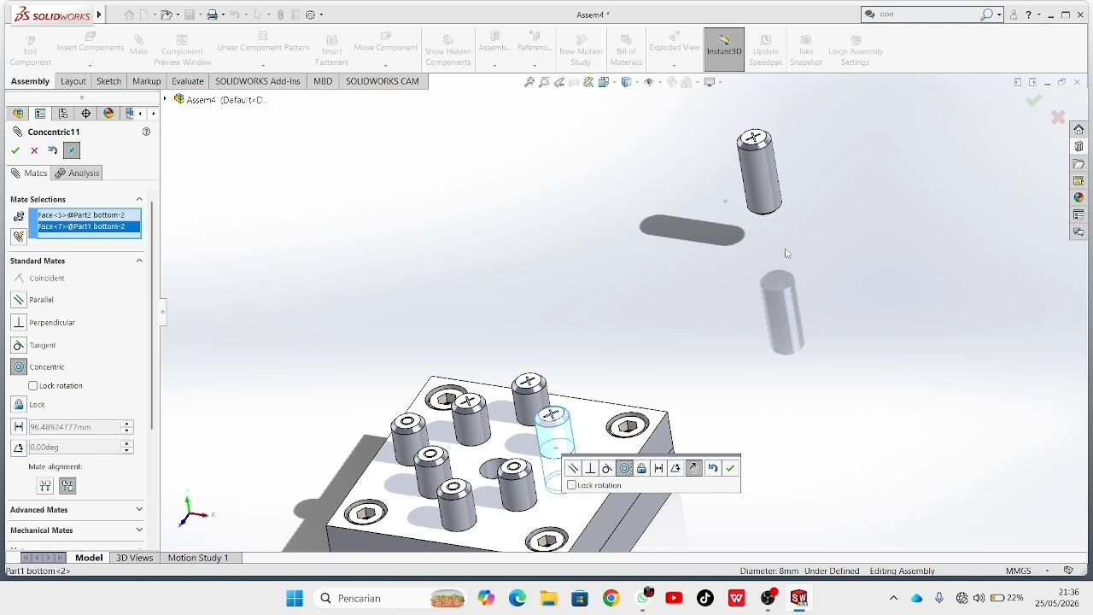
left_click(725, 473)
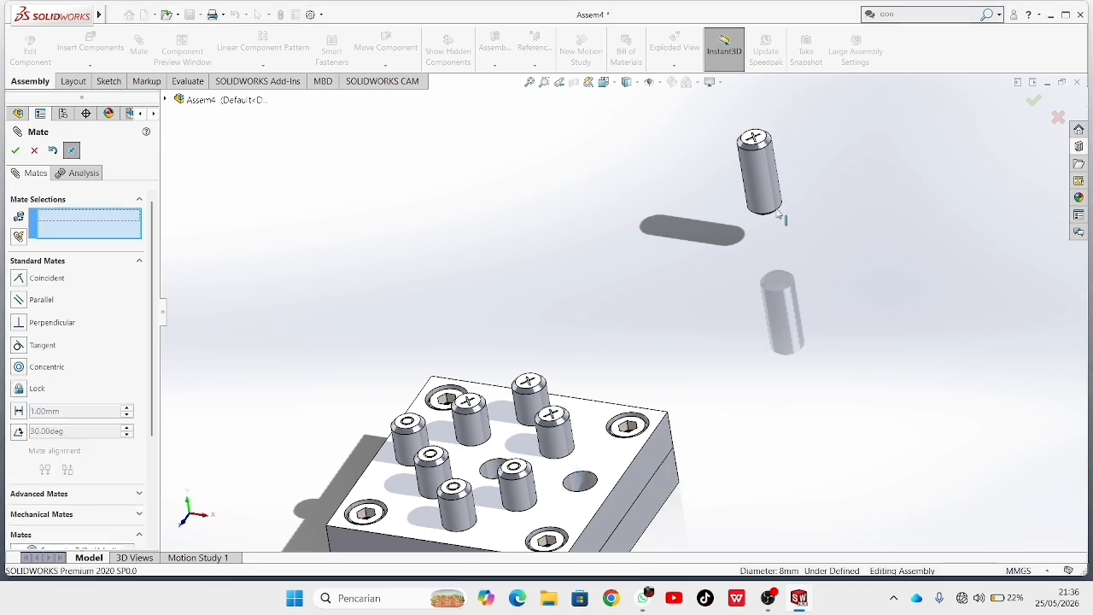
- Mate the last loose x pin concentric with the plate's centre hole and close the Mate command
left_click(767, 189)
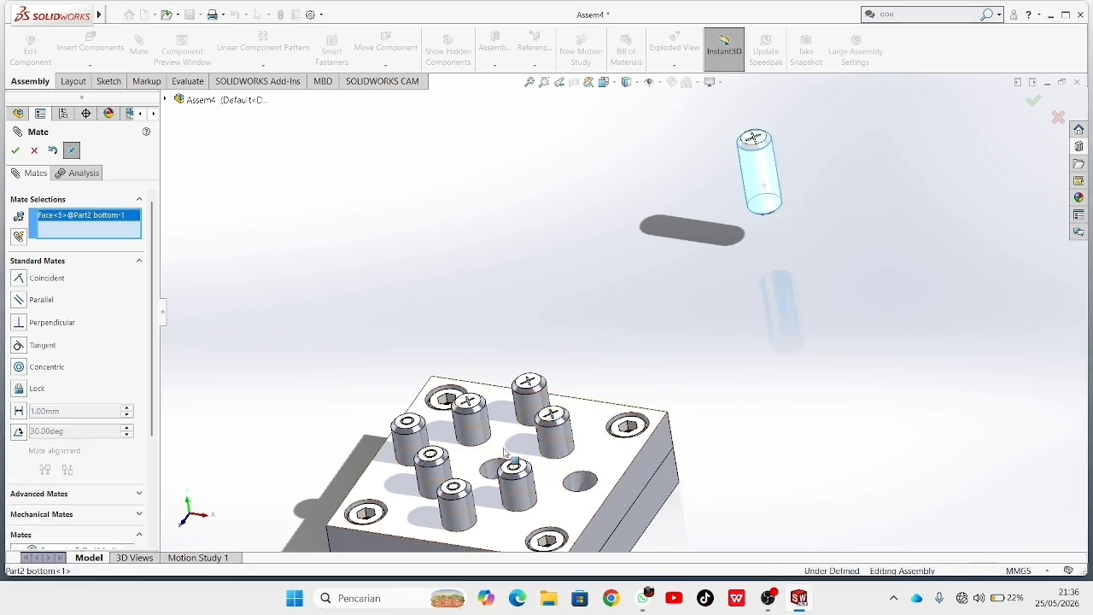
middle_click_drag(557, 456, 512, 473)
left_click(507, 473)
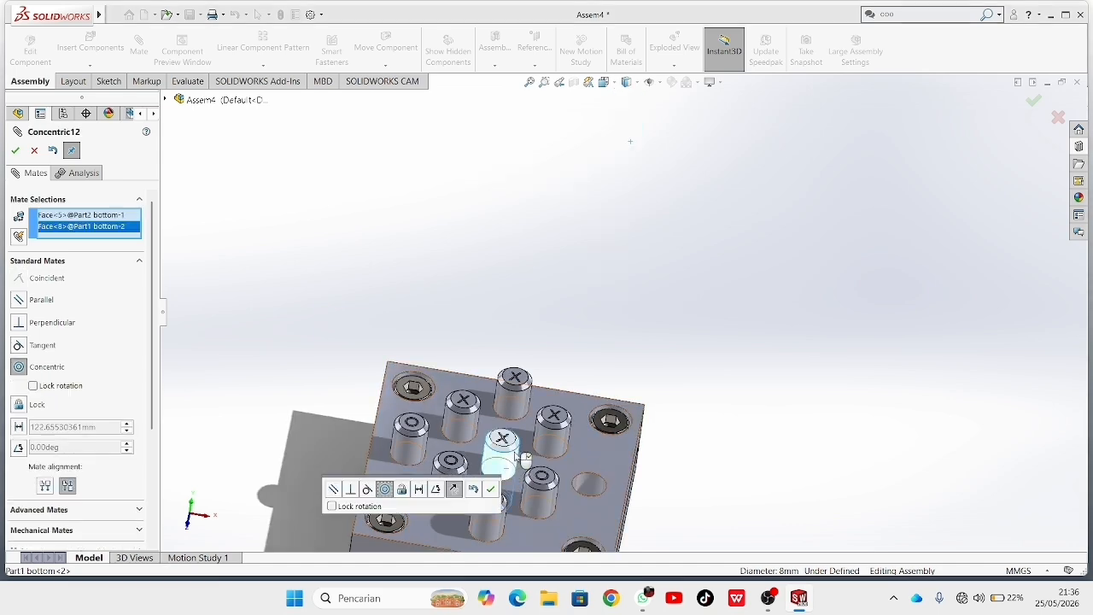
left_click(491, 488)
middle_click_drag(594, 490, 612, 439)
middle_click_drag(513, 278, 624, 296)
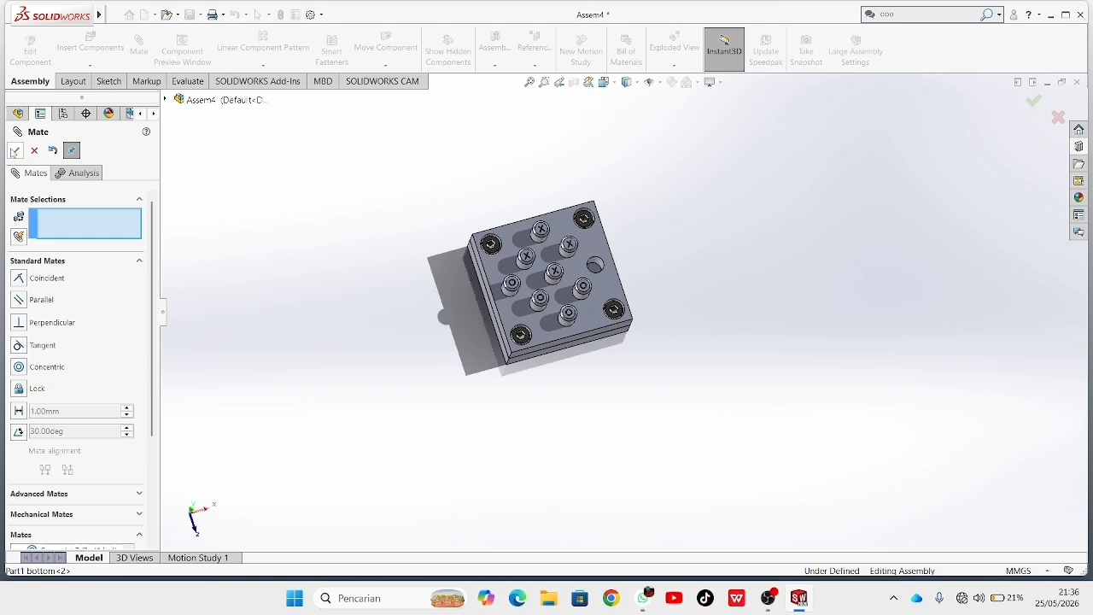
left_click(34, 150)
mouse_move(732, 402)
middle_mouse_down()
mouse_move(639, 419)
mouse_move(746, 415)
middle_mouse_up()
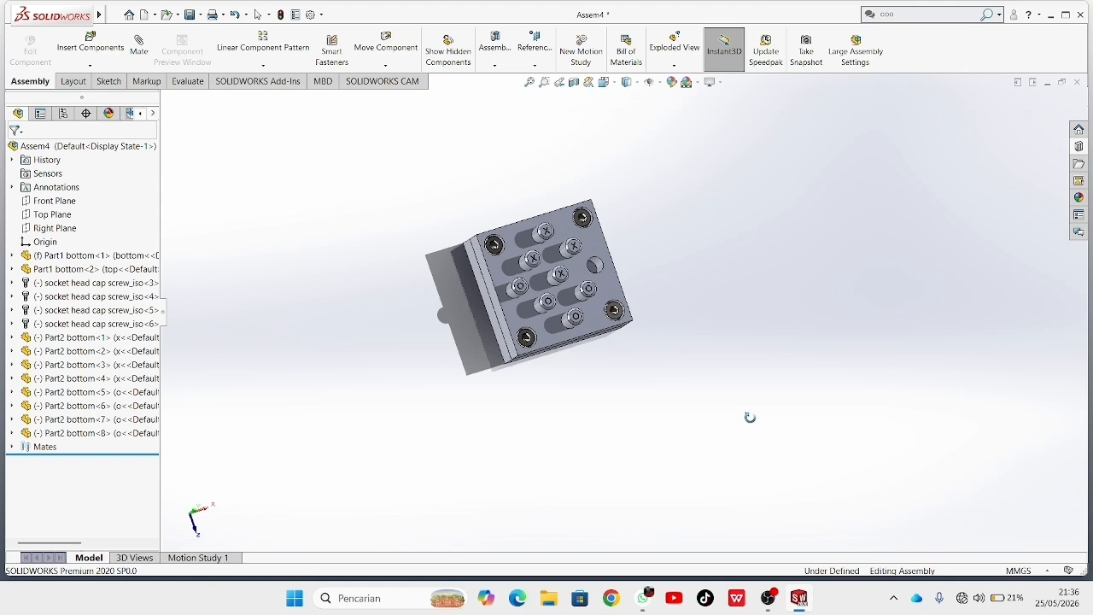
scroll(735, 415, "down", 5)
scroll(759, 341, "up", 4)
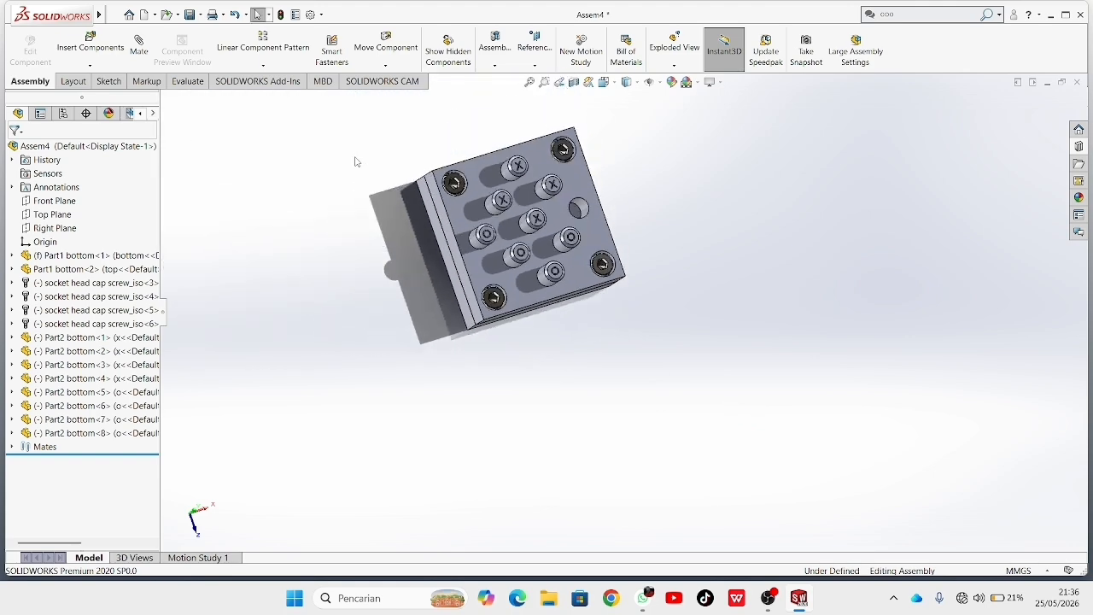
middle_click_drag(760, 285, 820, 198)
scroll(649, 192, "down", 3)
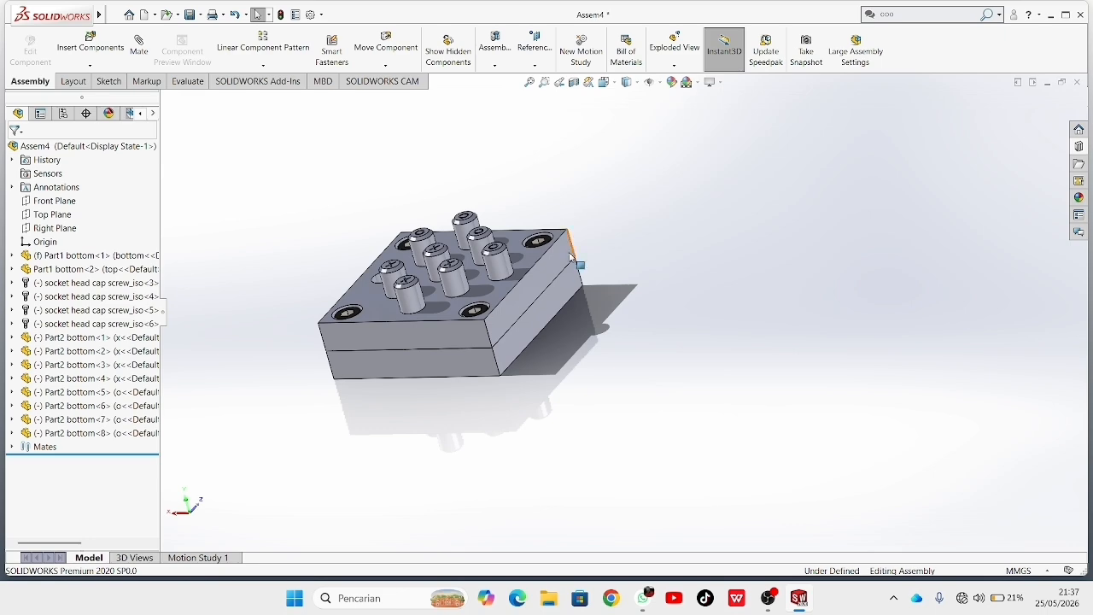